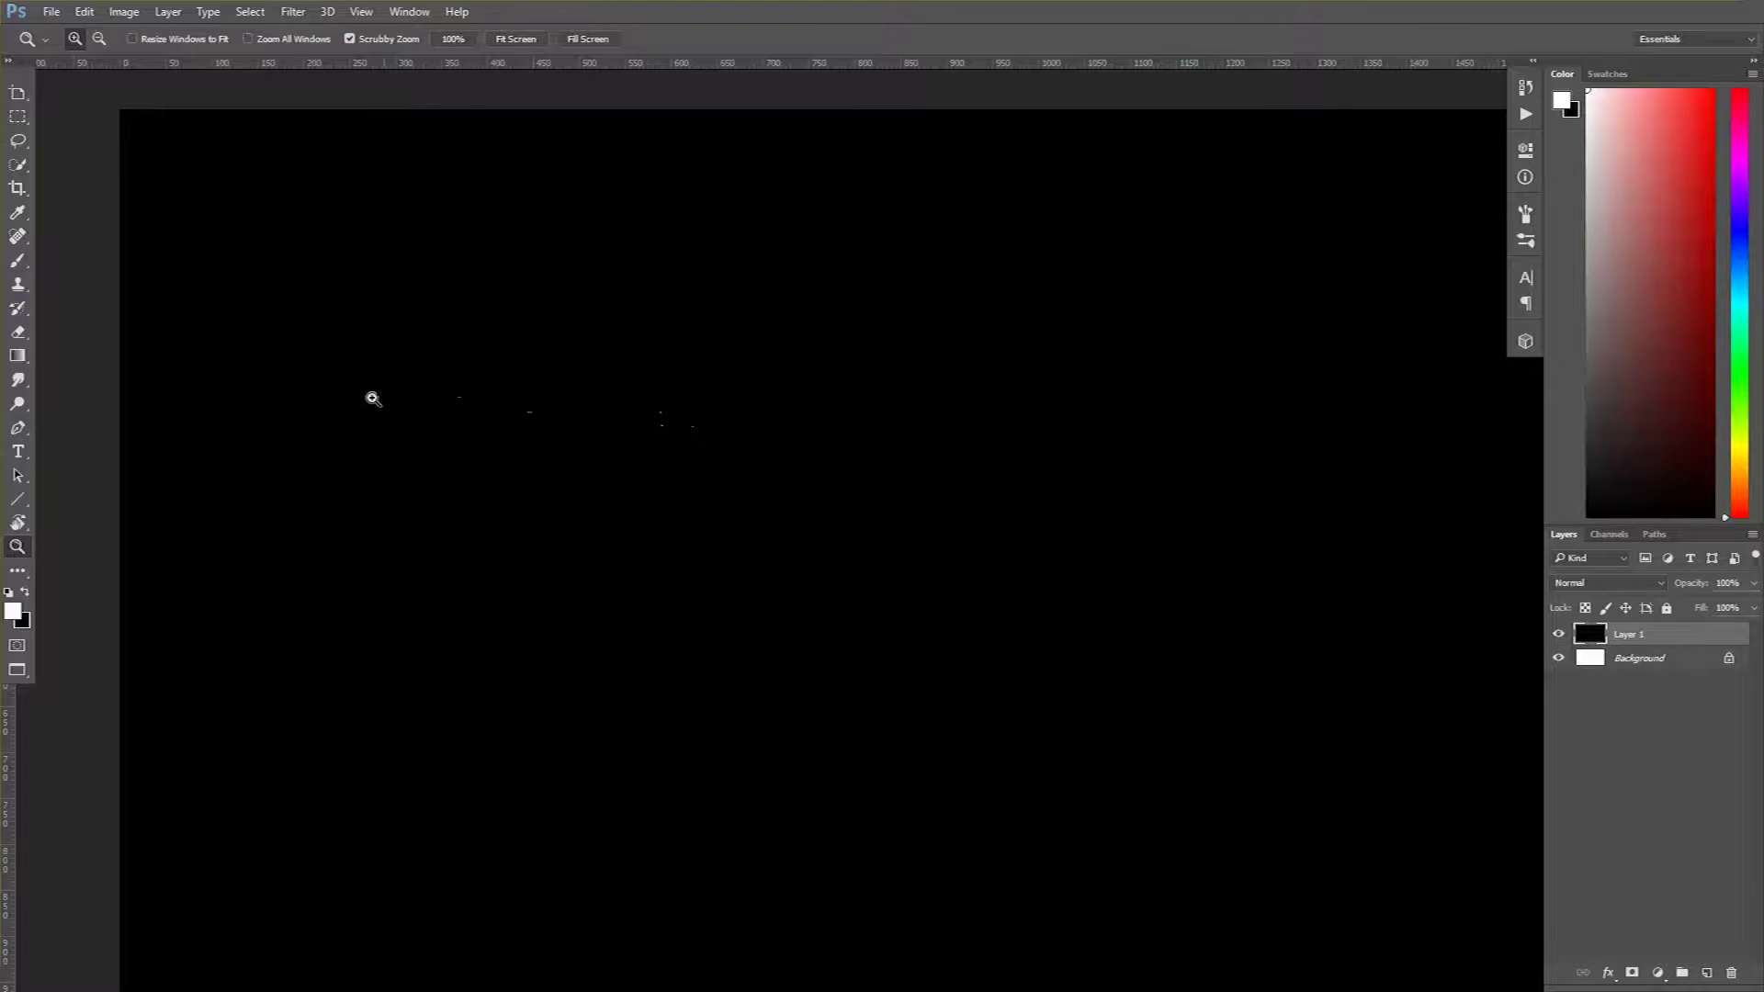
Try a white Brush stroke on the black layer and clear it by refilling the layer
left_click(19, 261)
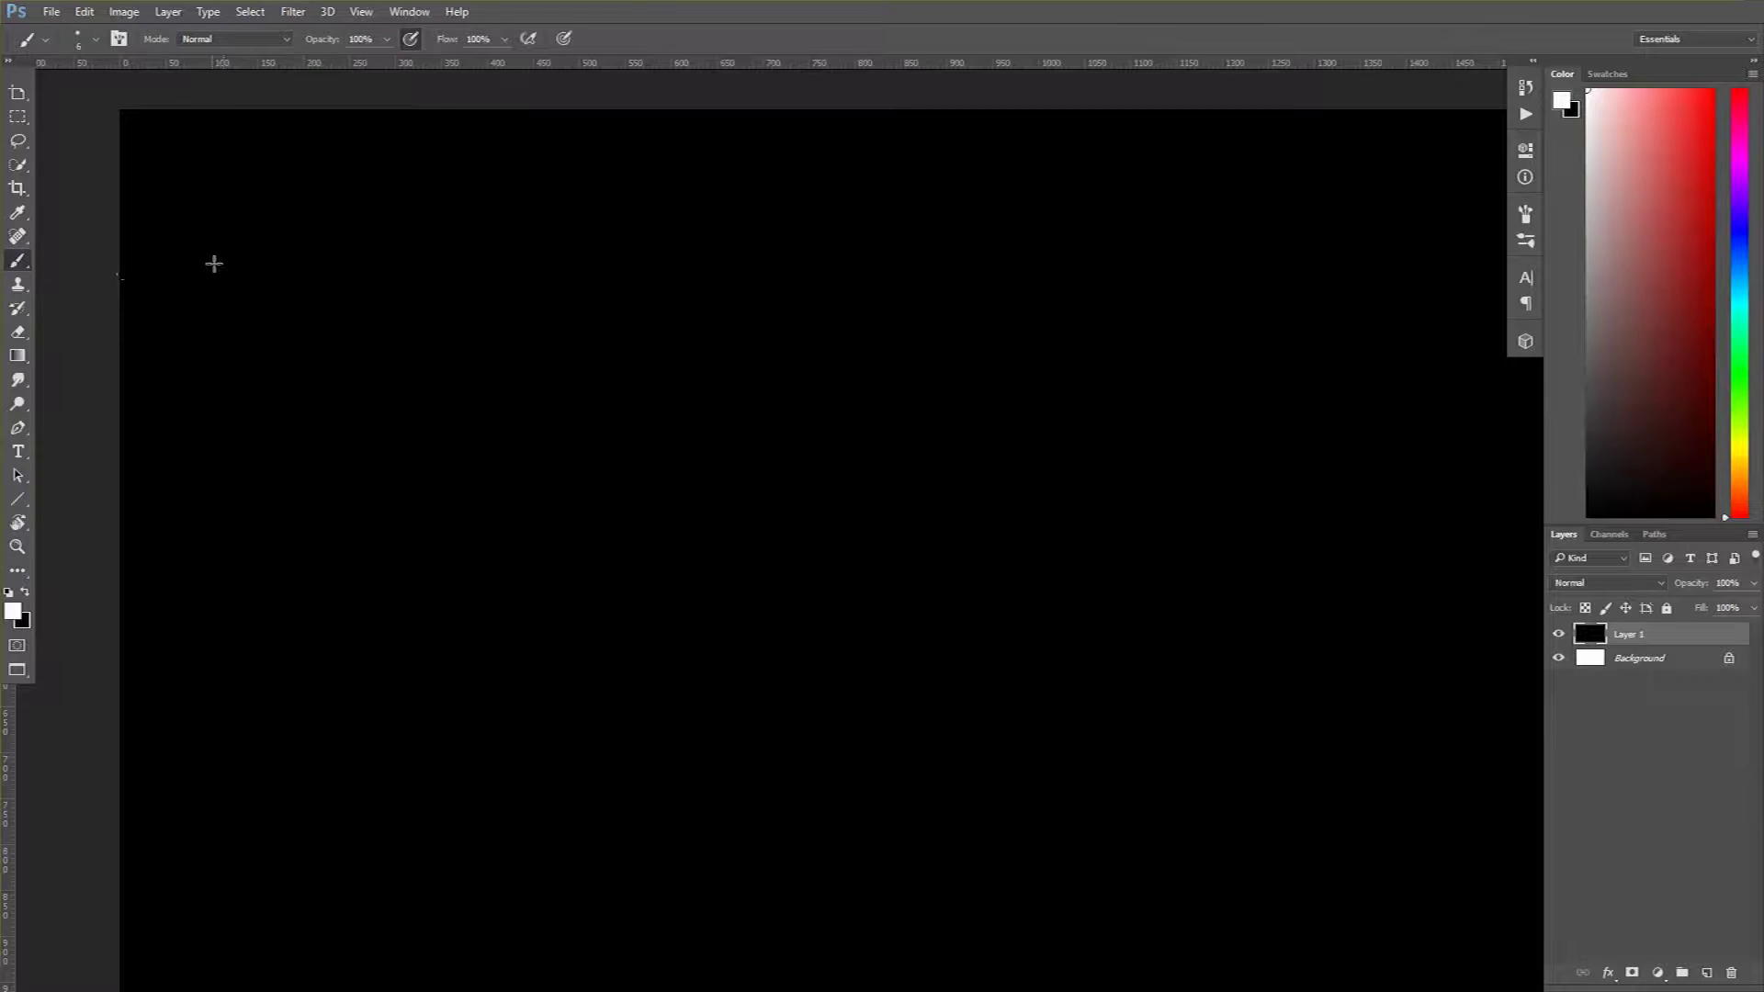
mouse_move(248, 280)
left_mouse_down()
mouse_move(256, 326)
mouse_move(305, 283)
mouse_move(363, 290)
left_mouse_up()
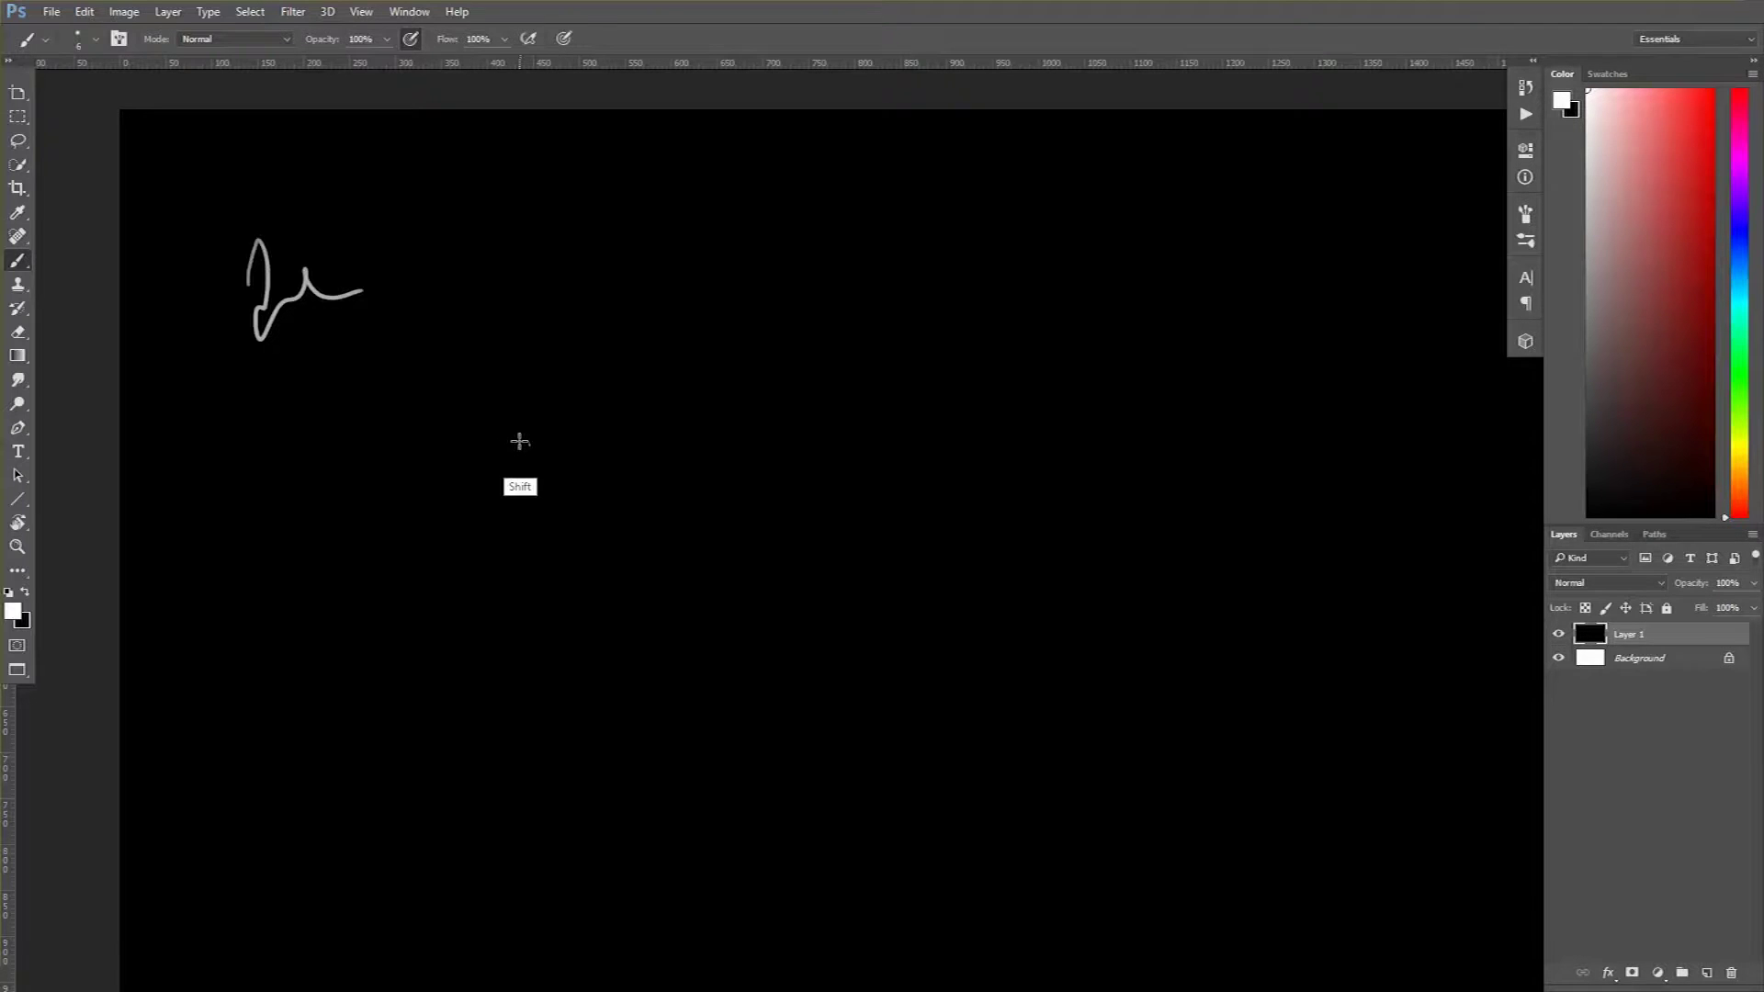
key("shift+F5")
key("Return")
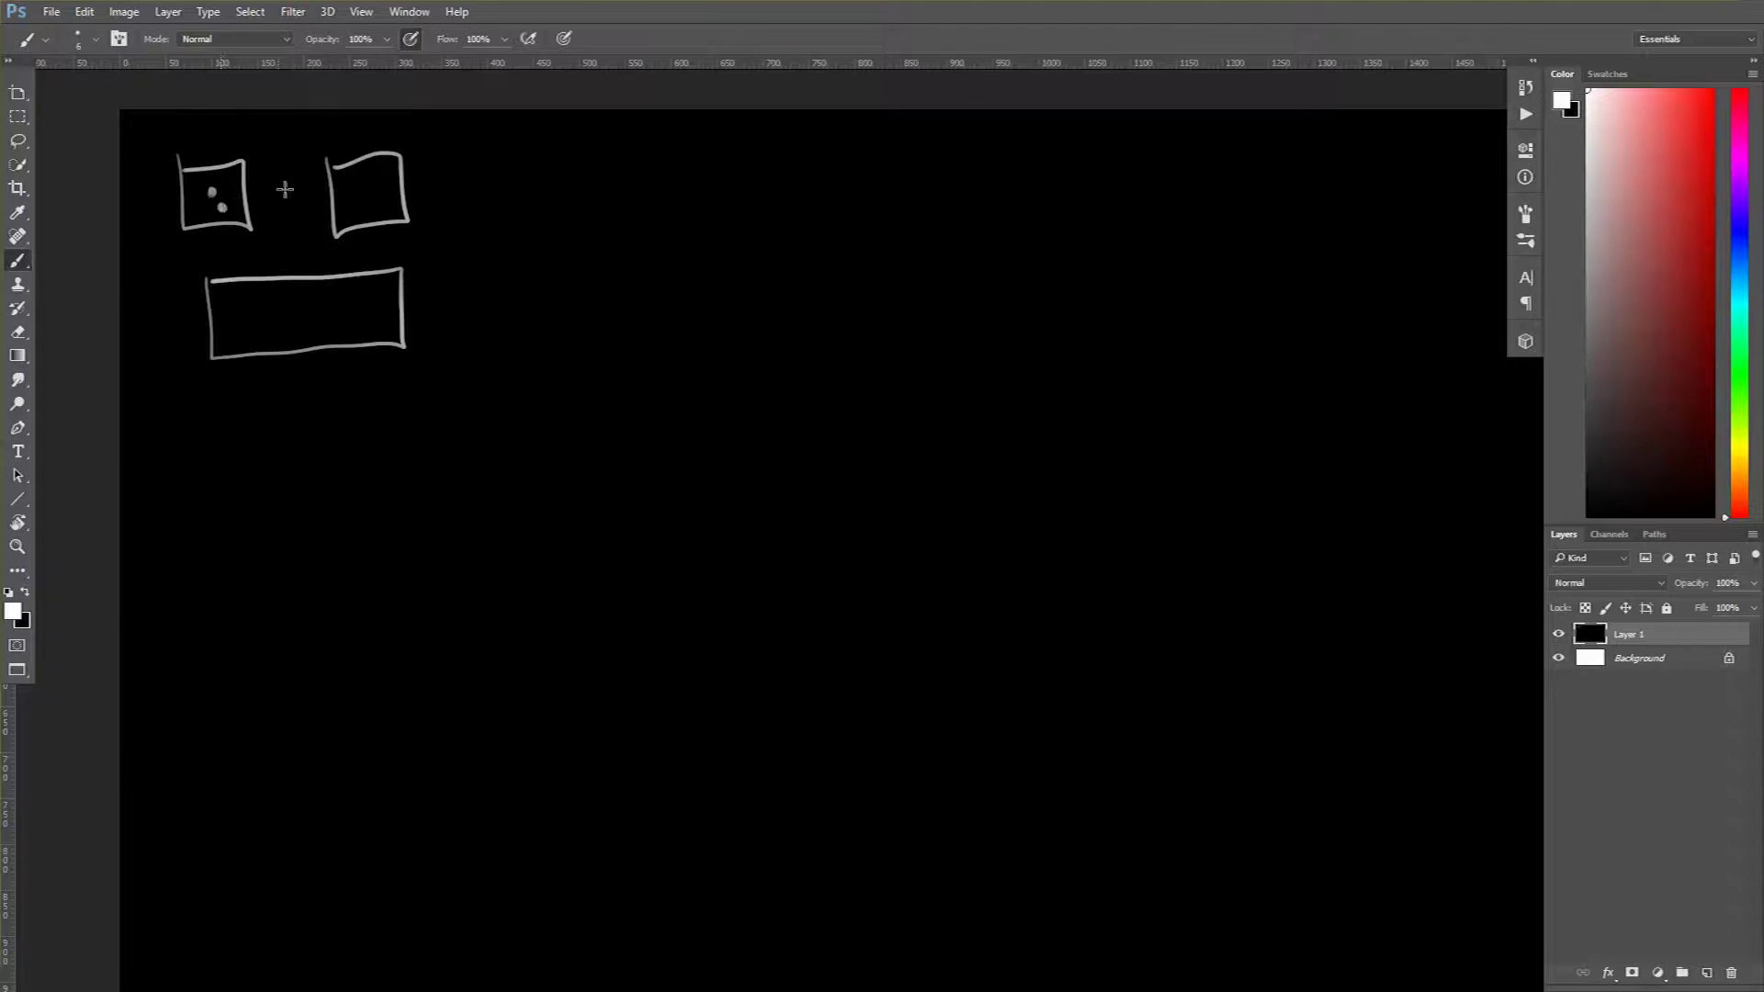
Sketch two small white boxes above a wider rectangle and place node dots inside each of them
left_click(363, 190)
left_click(361, 310)
Set the brush colour to bright red and connect the dots in the boxes with double-ended arrows
left_click(13, 611)
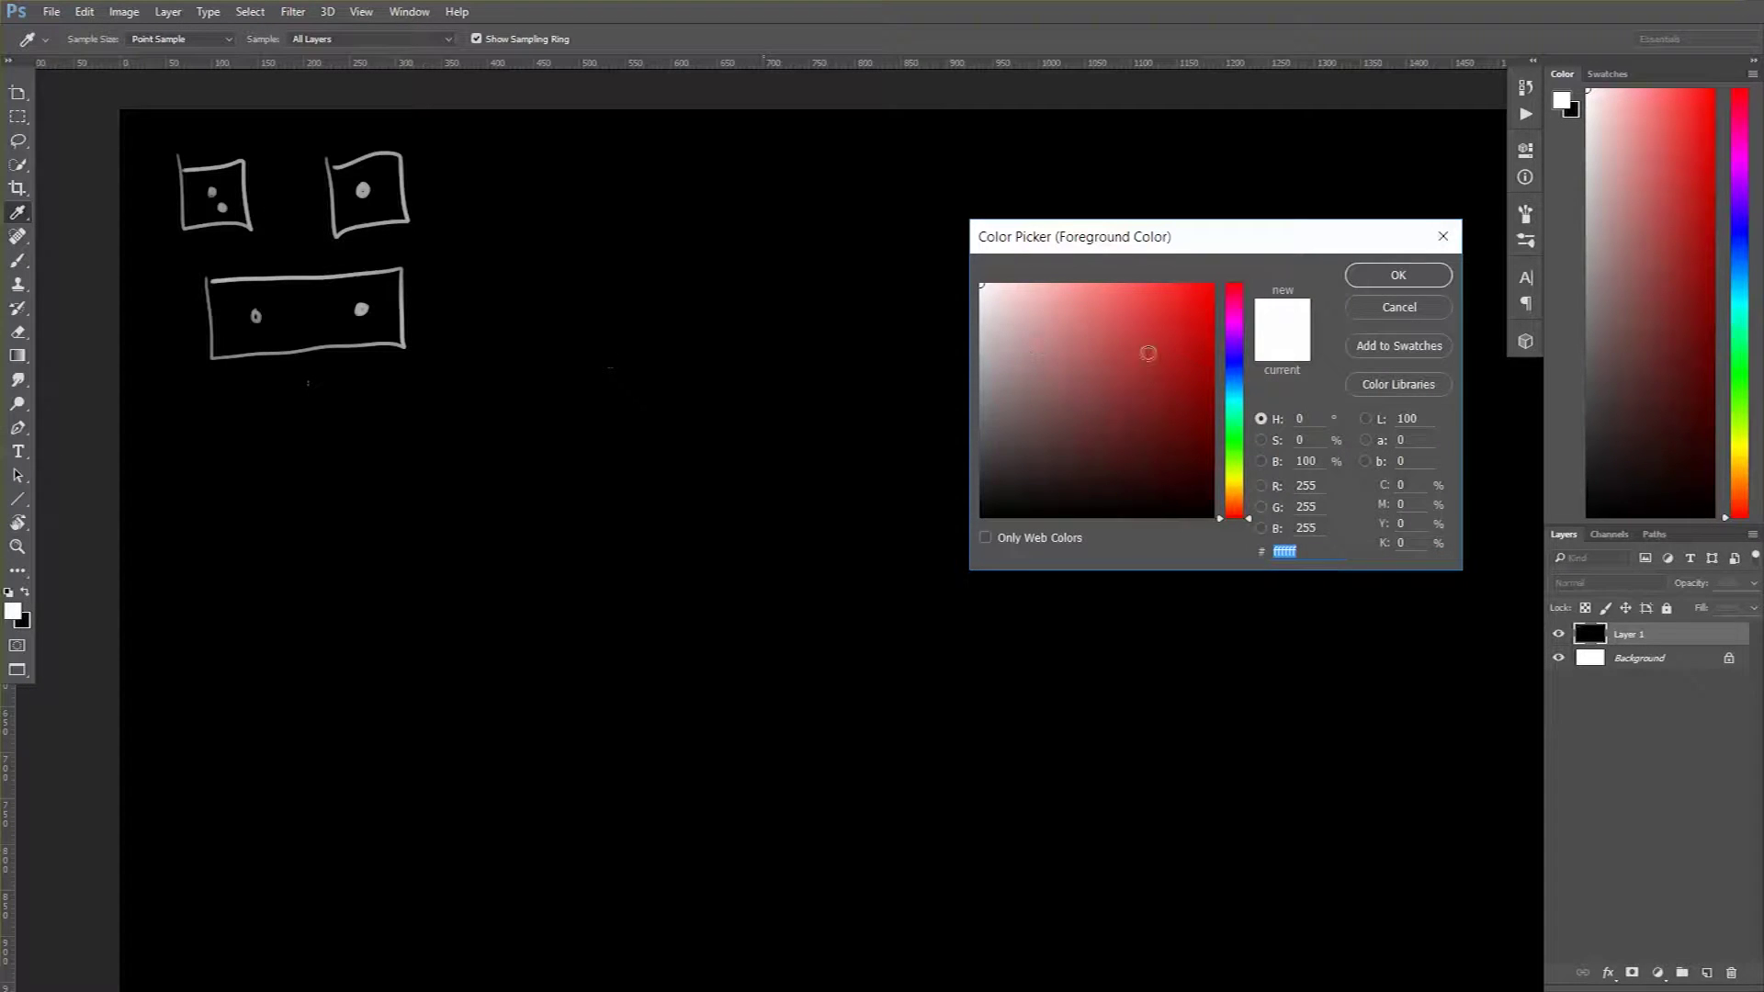
left_click_drag(1145, 350, 1274, 270)
left_click(1397, 275)
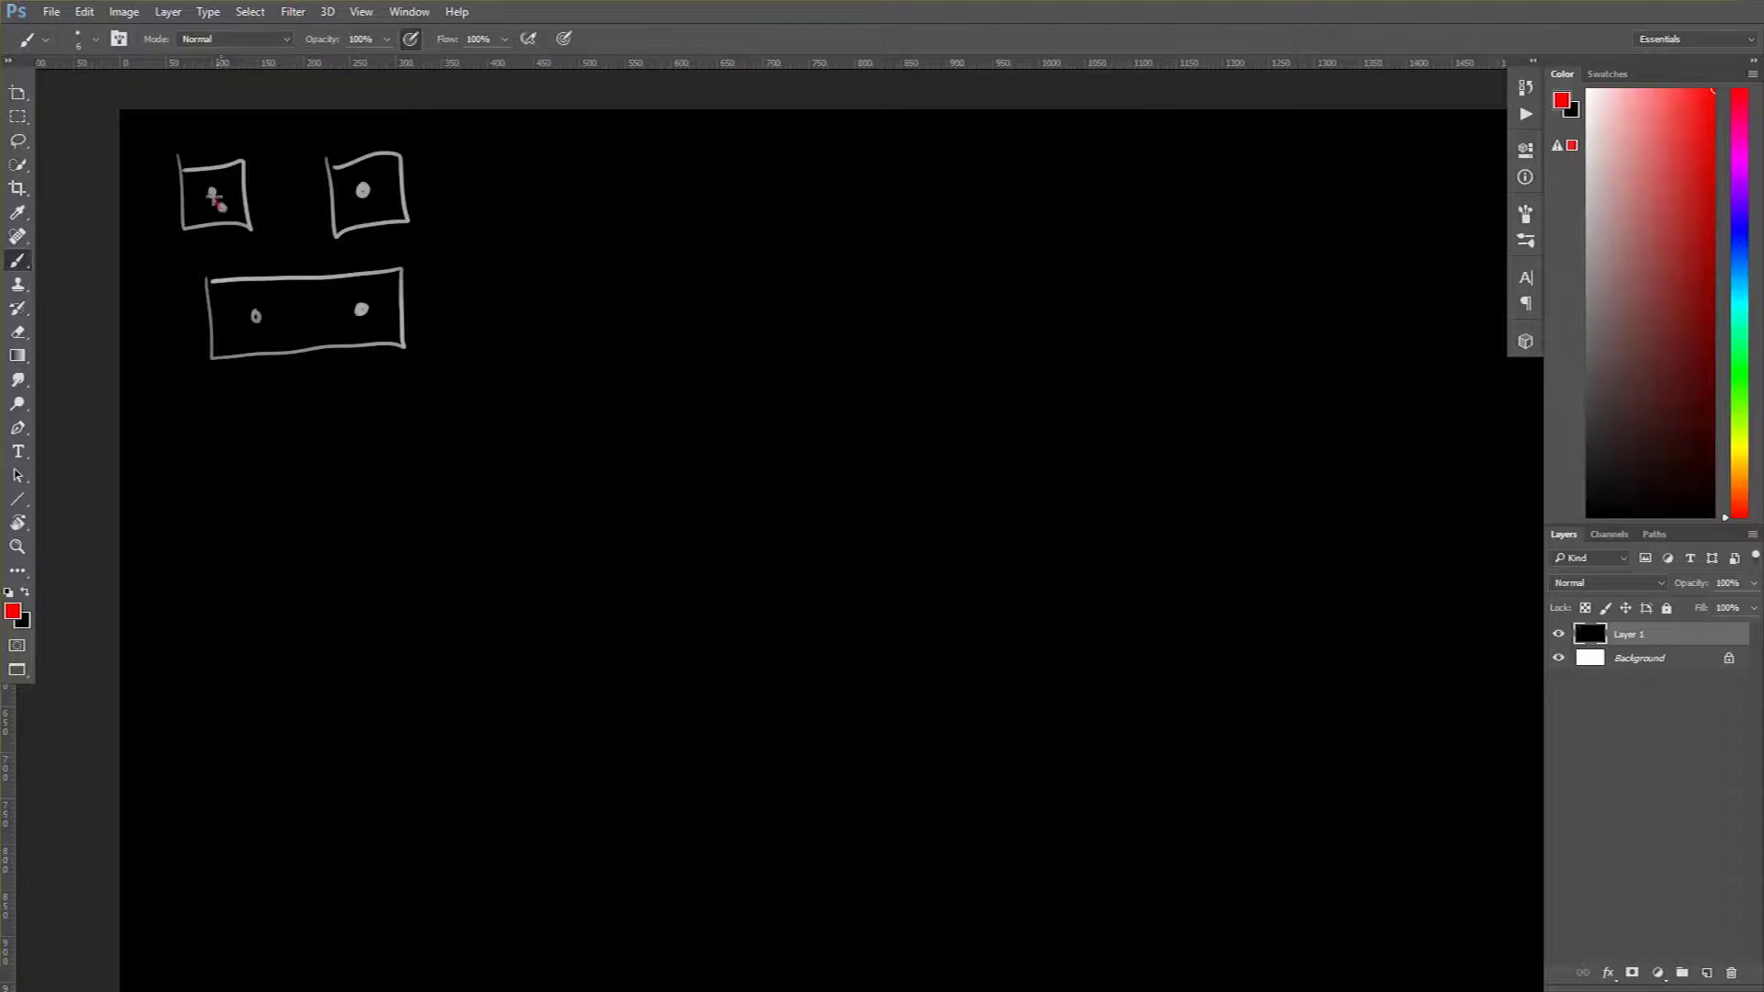
mouse_move(212, 193)
left_mouse_down()
mouse_move(367, 177)
mouse_move(269, 306)
left_mouse_up()
left_click_drag(362, 191, 365, 308)
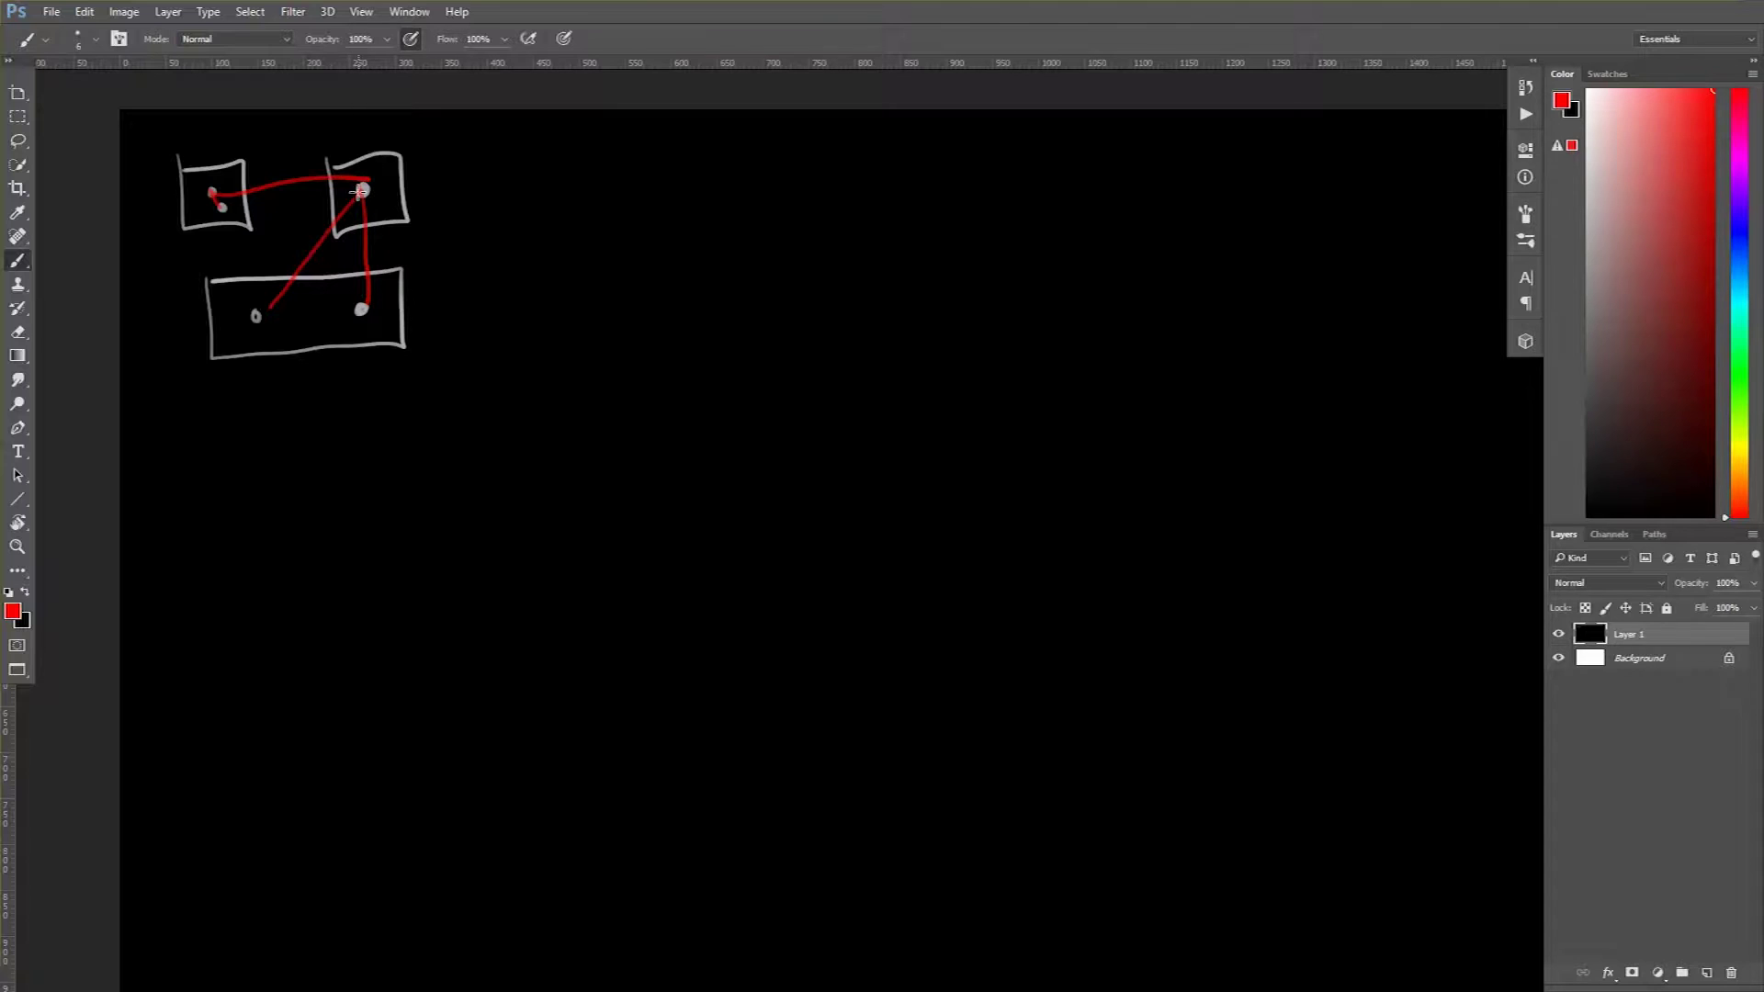
mouse_move(342, 202)
left_mouse_down()
mouse_move(269, 316)
mouse_move(375, 303)
left_mouse_up()
mouse_move(368, 172)
left_mouse_down()
mouse_move(229, 189)
mouse_move(246, 213)
left_mouse_up()
Write "graph", "nodes", "connections" and "bi-direction" in red beside the box diagram
left_click_drag(542, 151, 521, 202)
left_click_drag(546, 170, 562, 152)
left_click_drag(574, 156, 583, 189)
left_click_drag(601, 134, 630, 158)
mouse_move(569, 219)
left_mouse_down()
mouse_move(607, 202)
mouse_move(571, 275)
mouse_move(712, 267)
left_mouse_up()
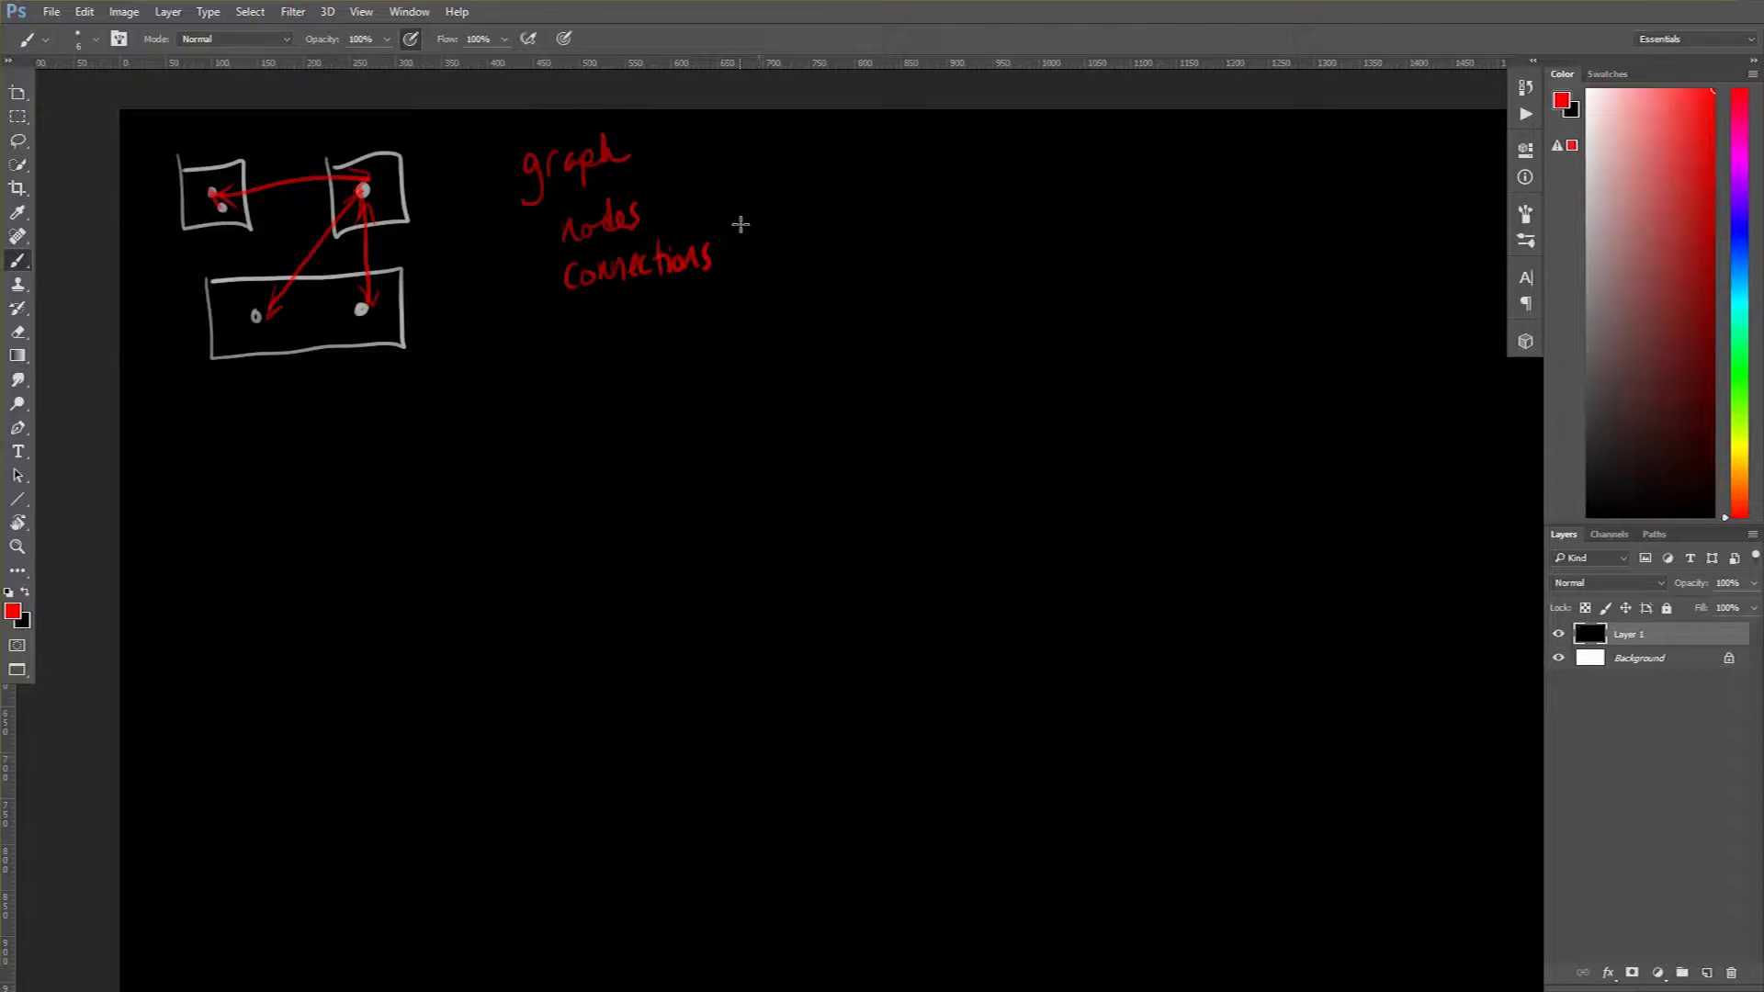
mouse_move(758, 195)
left_mouse_down()
mouse_move(833, 197)
mouse_move(833, 214)
mouse_move(926, 181)
left_mouse_up()
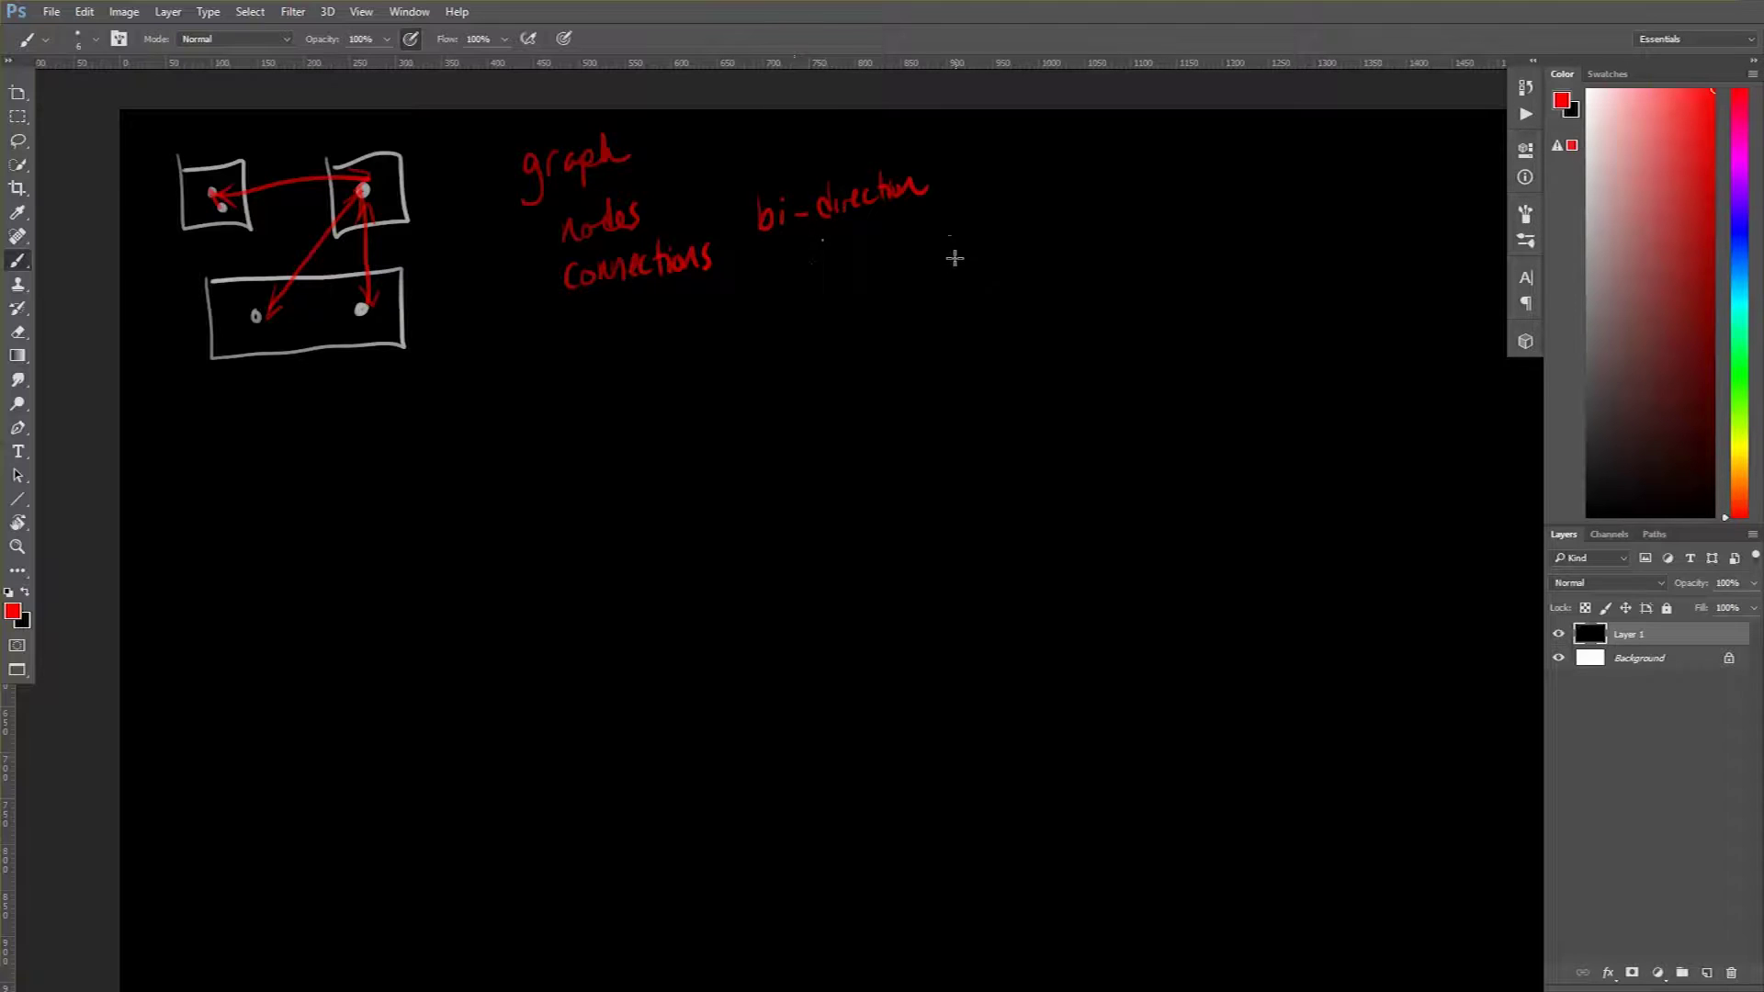
Switch the brush colour to white, sketch a cube beside the "bi-direction" note and label it "x, y, z"
key("d")
key("x")
mouse_move(997, 185)
left_mouse_down()
mouse_move(1078, 168)
mouse_move(1054, 182)
mouse_move(1088, 225)
left_mouse_up()
left_click_drag(1048, 189, 1048, 237)
mouse_move(994, 189)
left_mouse_down()
mouse_move(994, 237)
mouse_move(1087, 220)
left_mouse_up()
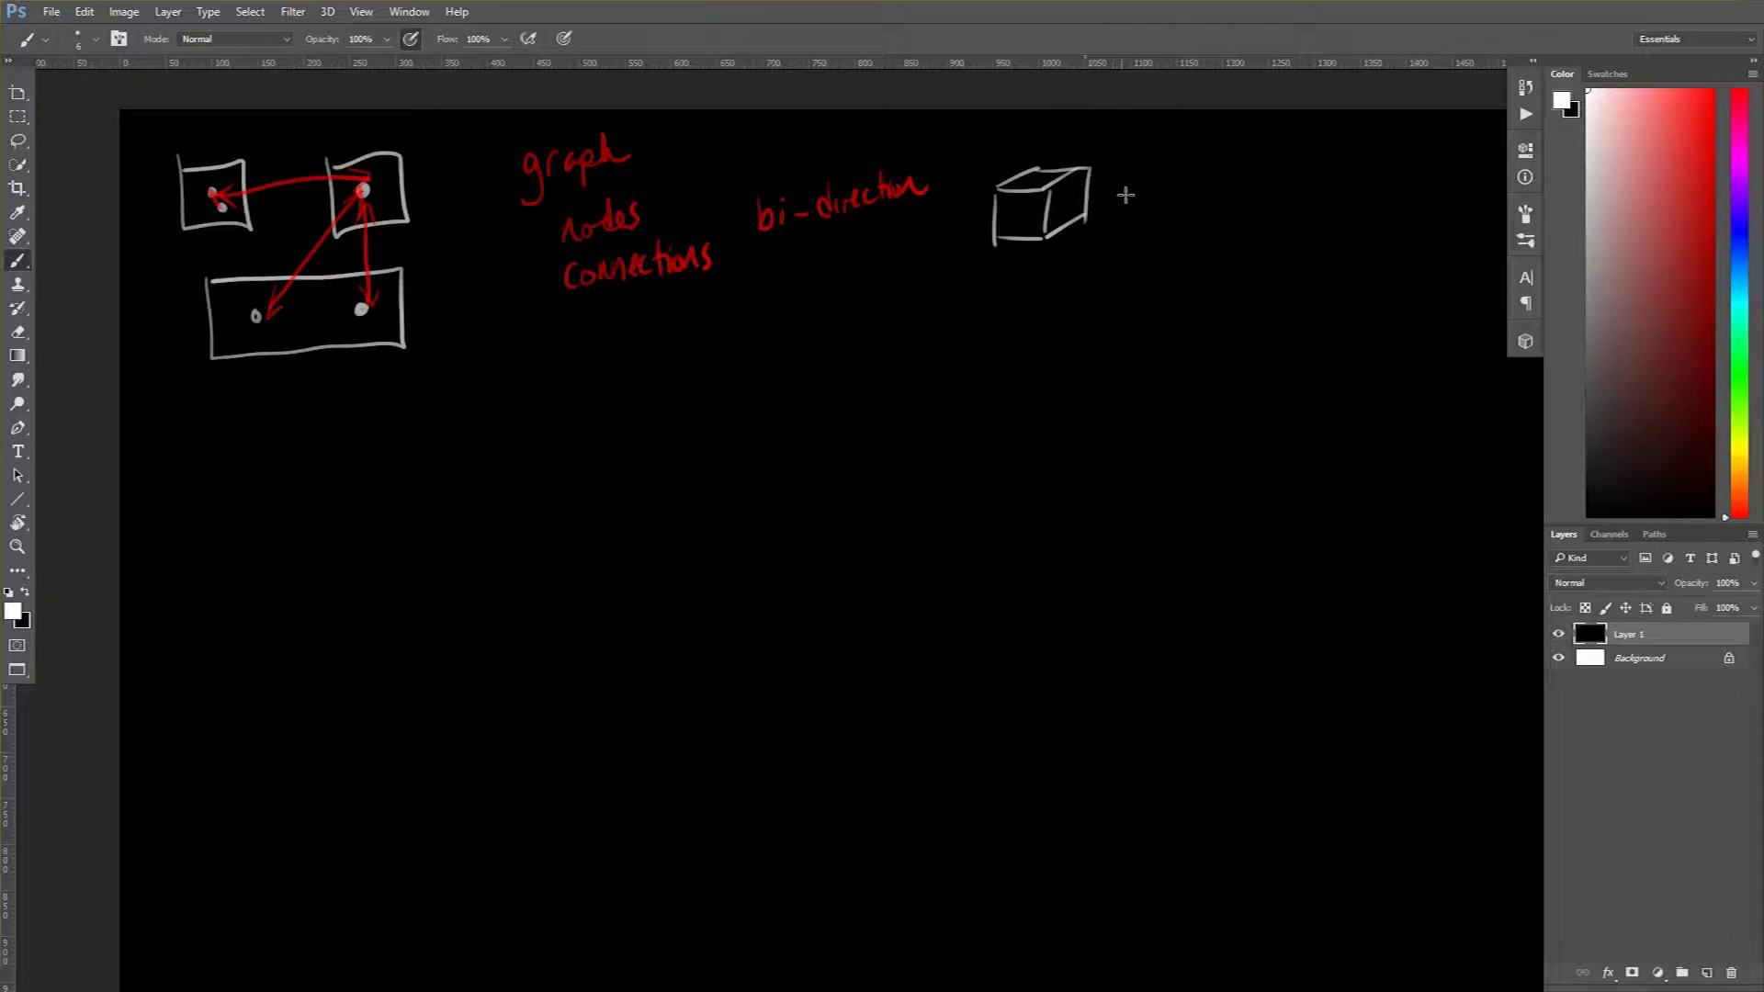
left_click_drag(1129, 168, 1144, 192)
left_click_drag(1145, 168, 1131, 193)
left_click_drag(1152, 184, 1165, 193)
mouse_move(1178, 174)
left_mouse_down()
mouse_move(1163, 207)
mouse_move(1222, 190)
left_mouse_up()
Sketch a character with an eared head, face, arms and rectangular body below the "x, y, z" label
mouse_move(1170, 260)
left_mouse_down()
mouse_move(1159, 280)
mouse_move(1170, 263)
left_mouse_up()
mouse_move(1205, 261)
left_mouse_down()
mouse_move(1174, 298)
mouse_move(1150, 257)
mouse_move(1141, 276)
mouse_move(1221, 269)
mouse_move(1176, 240)
left_mouse_up()
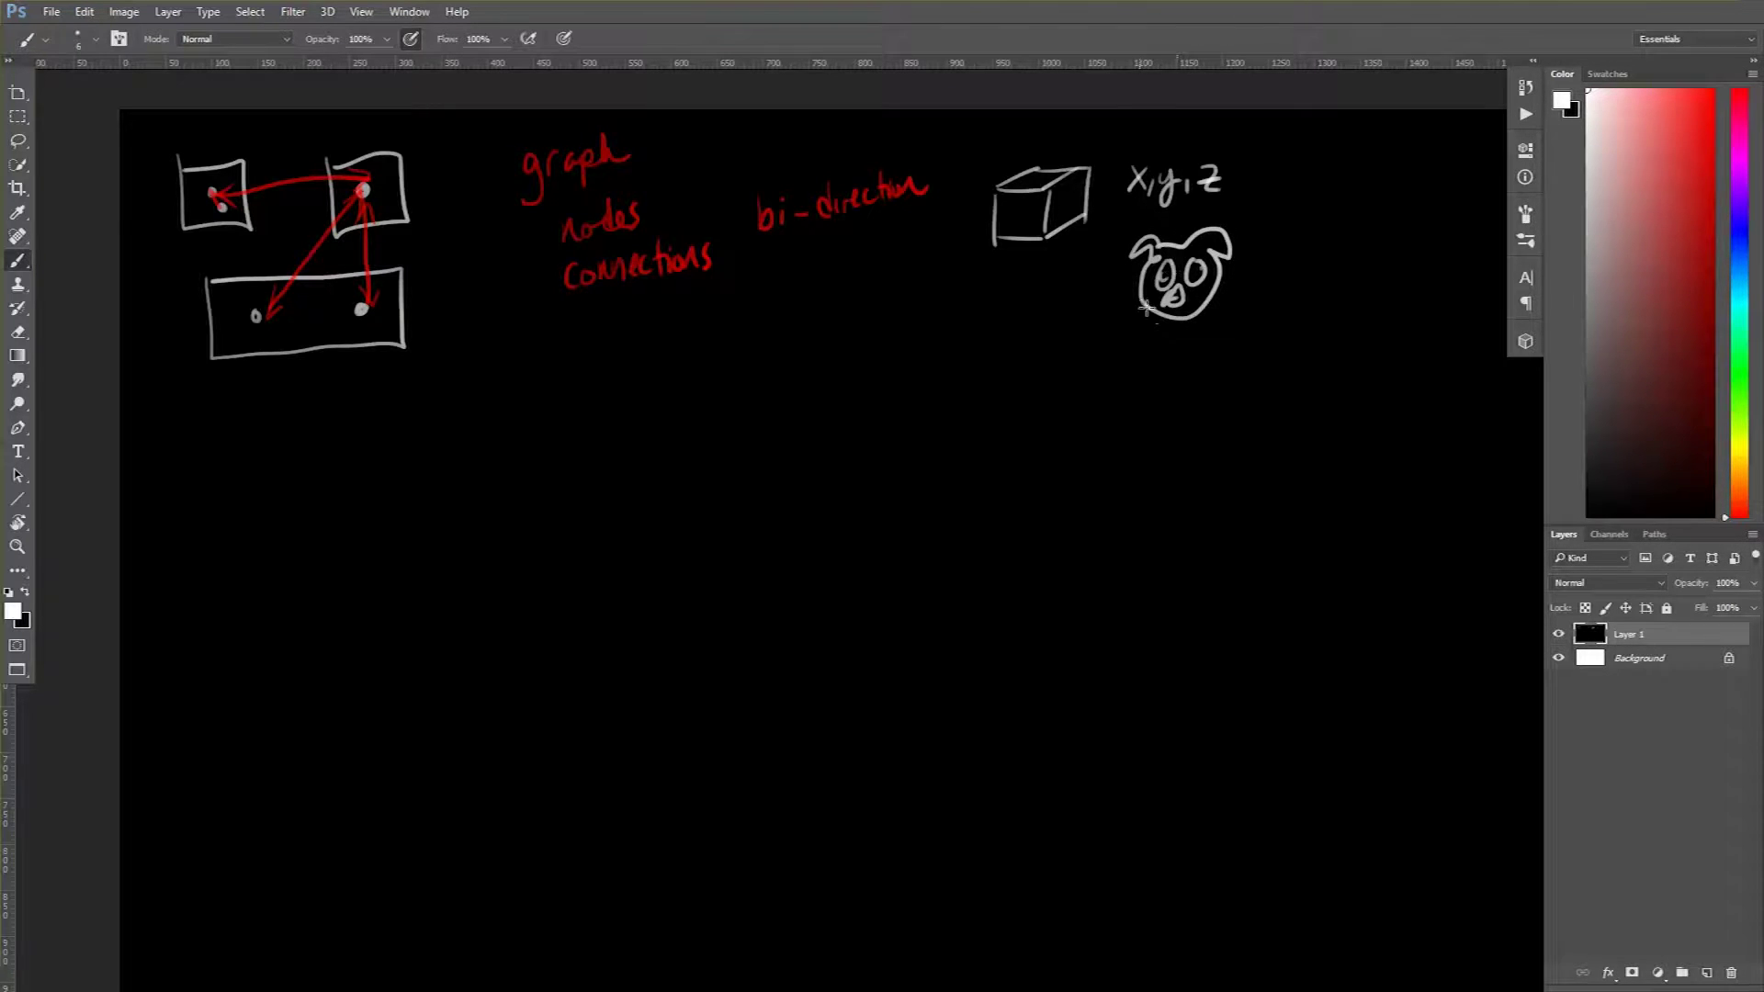
left_click_drag(1148, 309, 1136, 408)
left_click_drag(1214, 310, 1219, 350)
mouse_move(1199, 317)
left_mouse_down()
mouse_move(1199, 377)
mouse_move(1161, 410)
left_mouse_up()
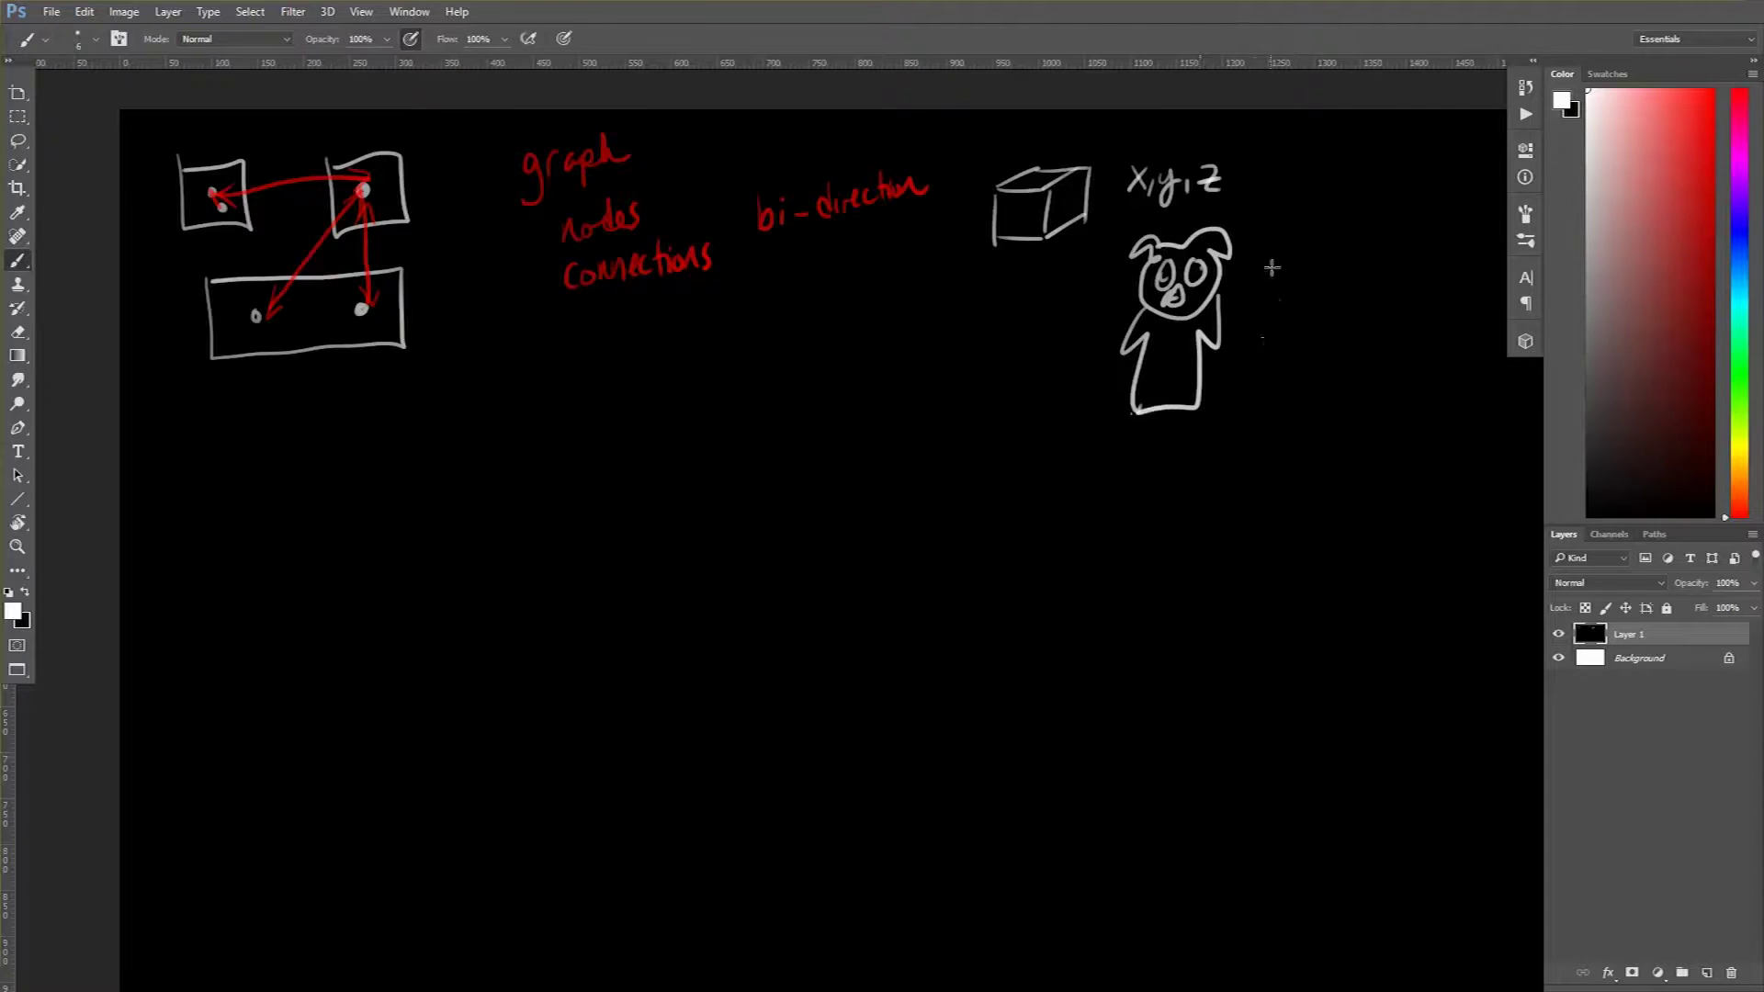
Write "time", "updateAI" and "blocks" notes beside the character, underline the first two, and add arrows to and from the character
mouse_move(1252, 278)
left_mouse_down()
mouse_move(1304, 261)
mouse_move(1292, 274)
left_mouse_up()
mouse_move(1314, 147)
left_mouse_down()
mouse_move(1308, 179)
mouse_move(1323, 156)
left_mouse_up()
left_click_drag(1327, 166, 1389, 177)
left_click_drag(1308, 198, 1383, 184)
mouse_move(1316, 223)
left_mouse_down()
mouse_move(1338, 234)
mouse_move(1368, 215)
mouse_move(1376, 232)
left_mouse_up()
mouse_move(1380, 219)
left_mouse_down()
mouse_move(1352, 276)
mouse_move(1468, 248)
mouse_move(1470, 277)
left_mouse_up()
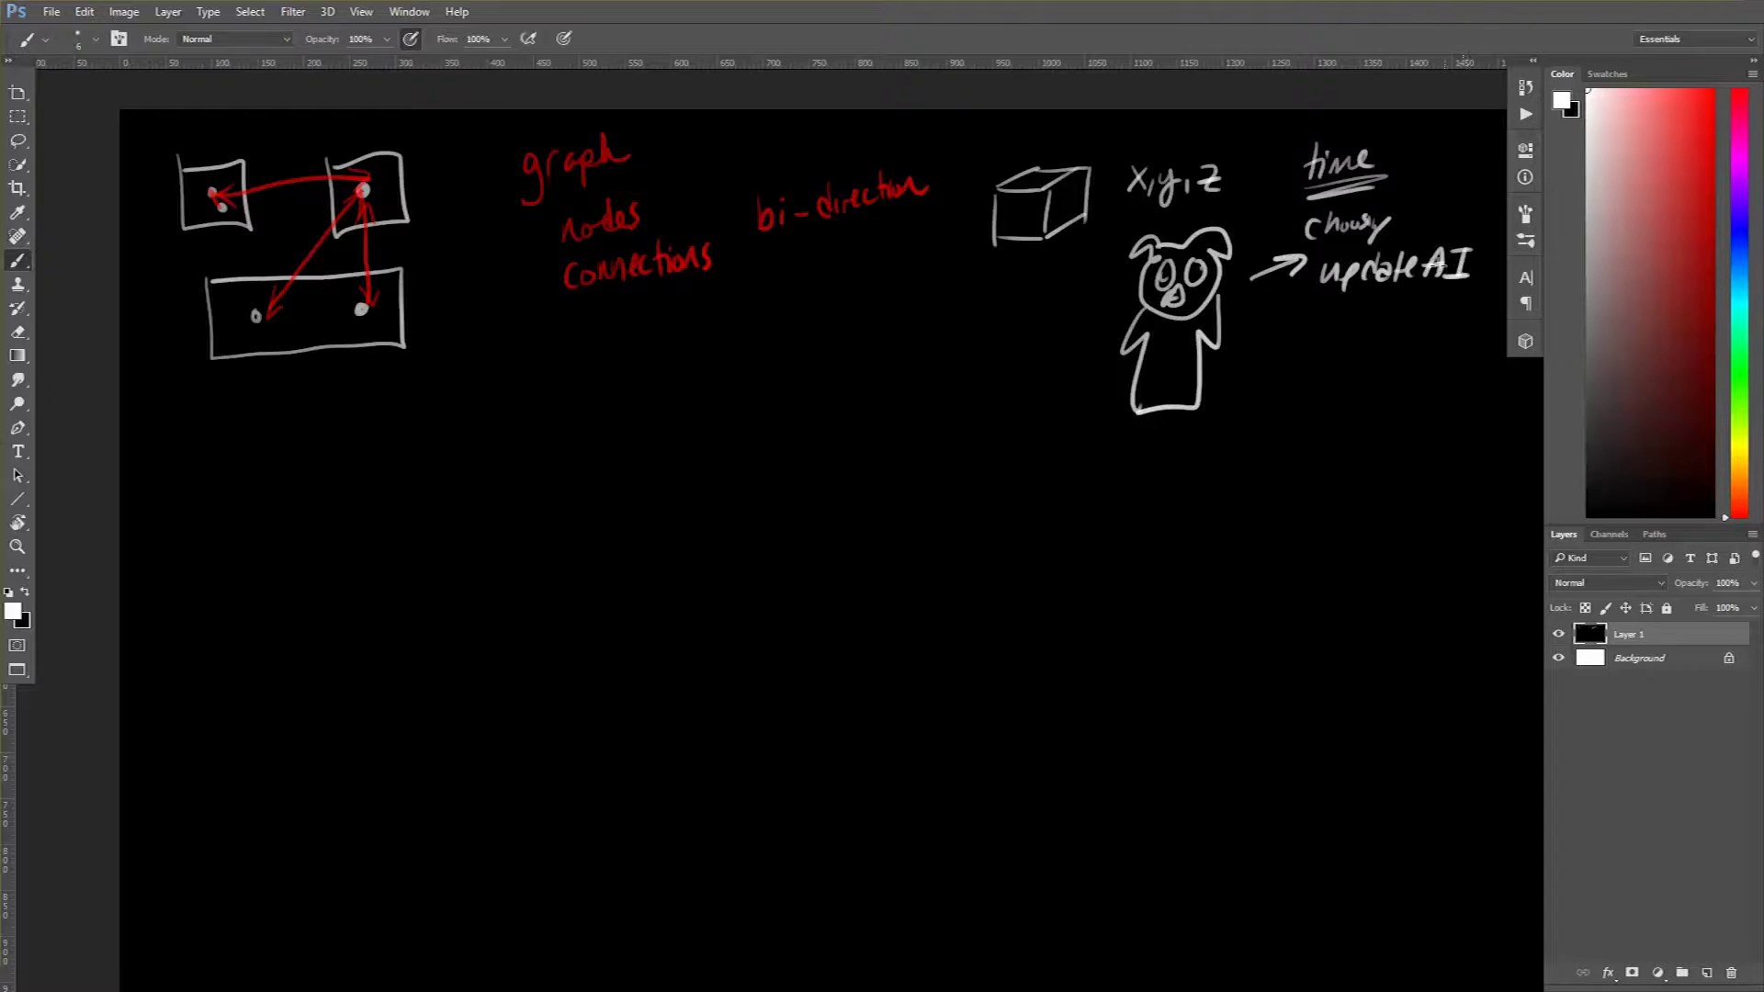
left_click_drag(1299, 299, 1450, 299)
mouse_move(1321, 308)
left_mouse_down()
mouse_move(1289, 344)
mouse_move(1422, 384)
left_mouse_up()
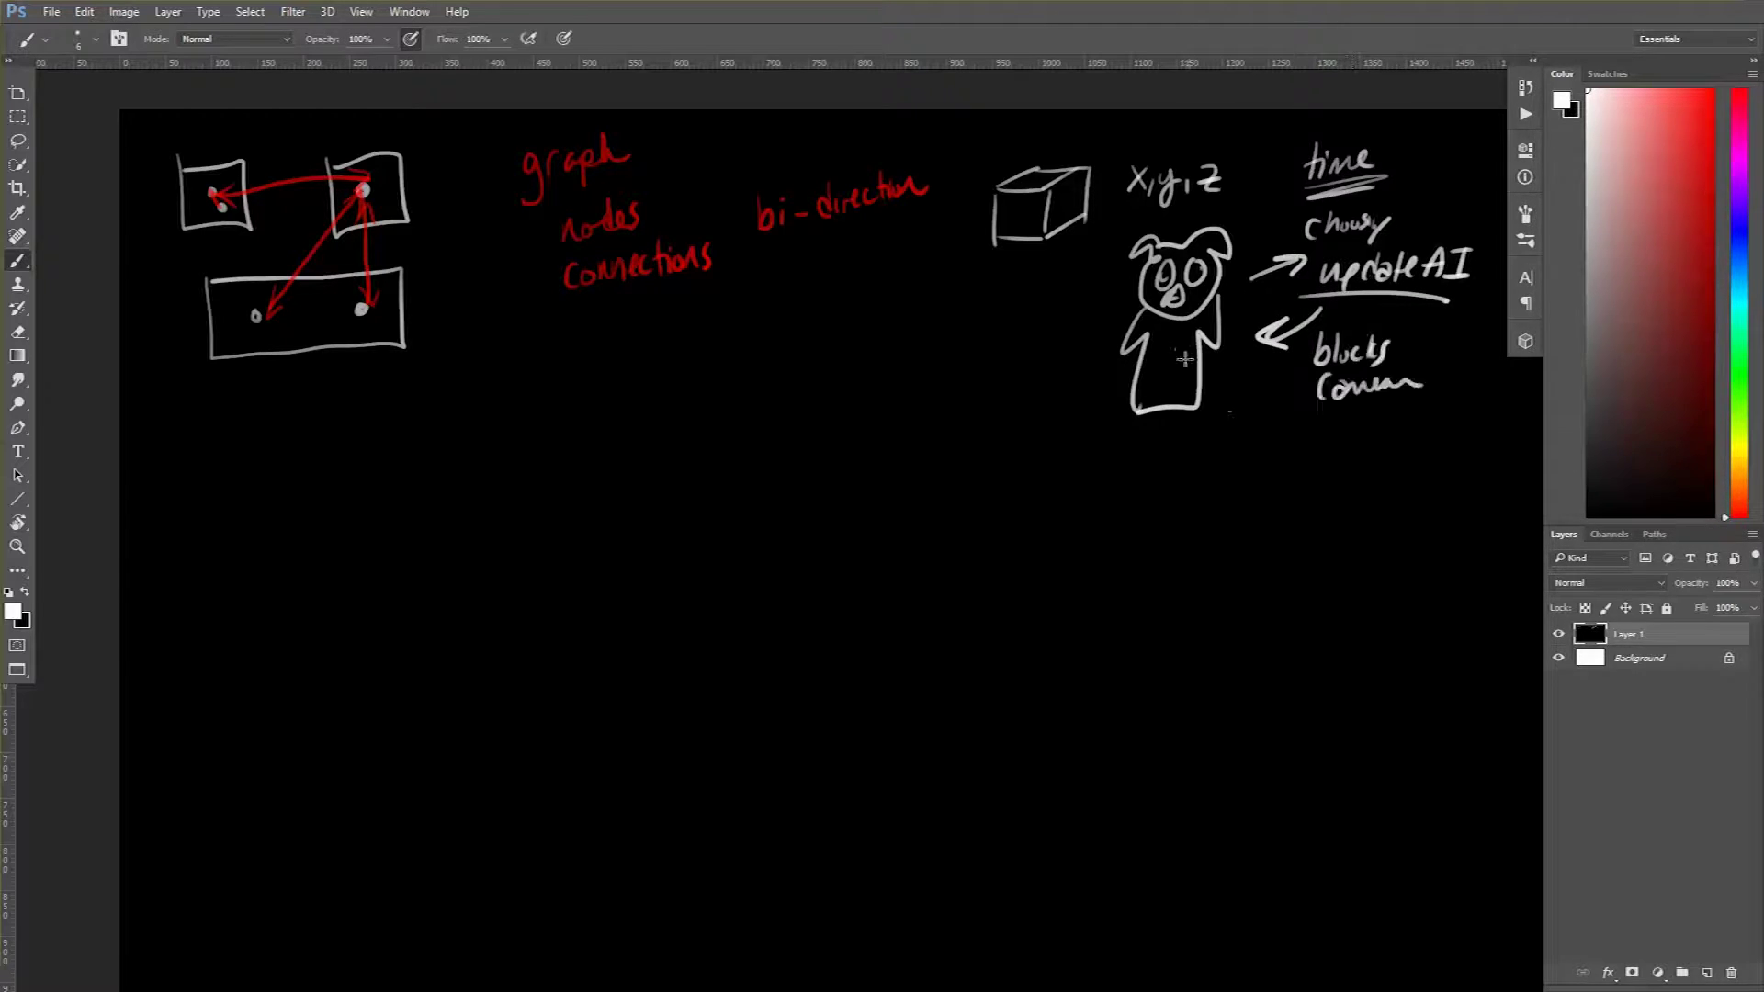
Sketch a white cube in the middle of the canvas
mouse_move(864, 446)
left_mouse_down()
mouse_move(811, 488)
mouse_move(928, 438)
left_mouse_up()
left_click_drag(811, 488, 886, 479)
mouse_move(942, 441)
left_mouse_down()
mouse_move(945, 503)
mouse_move(900, 540)
left_mouse_up()
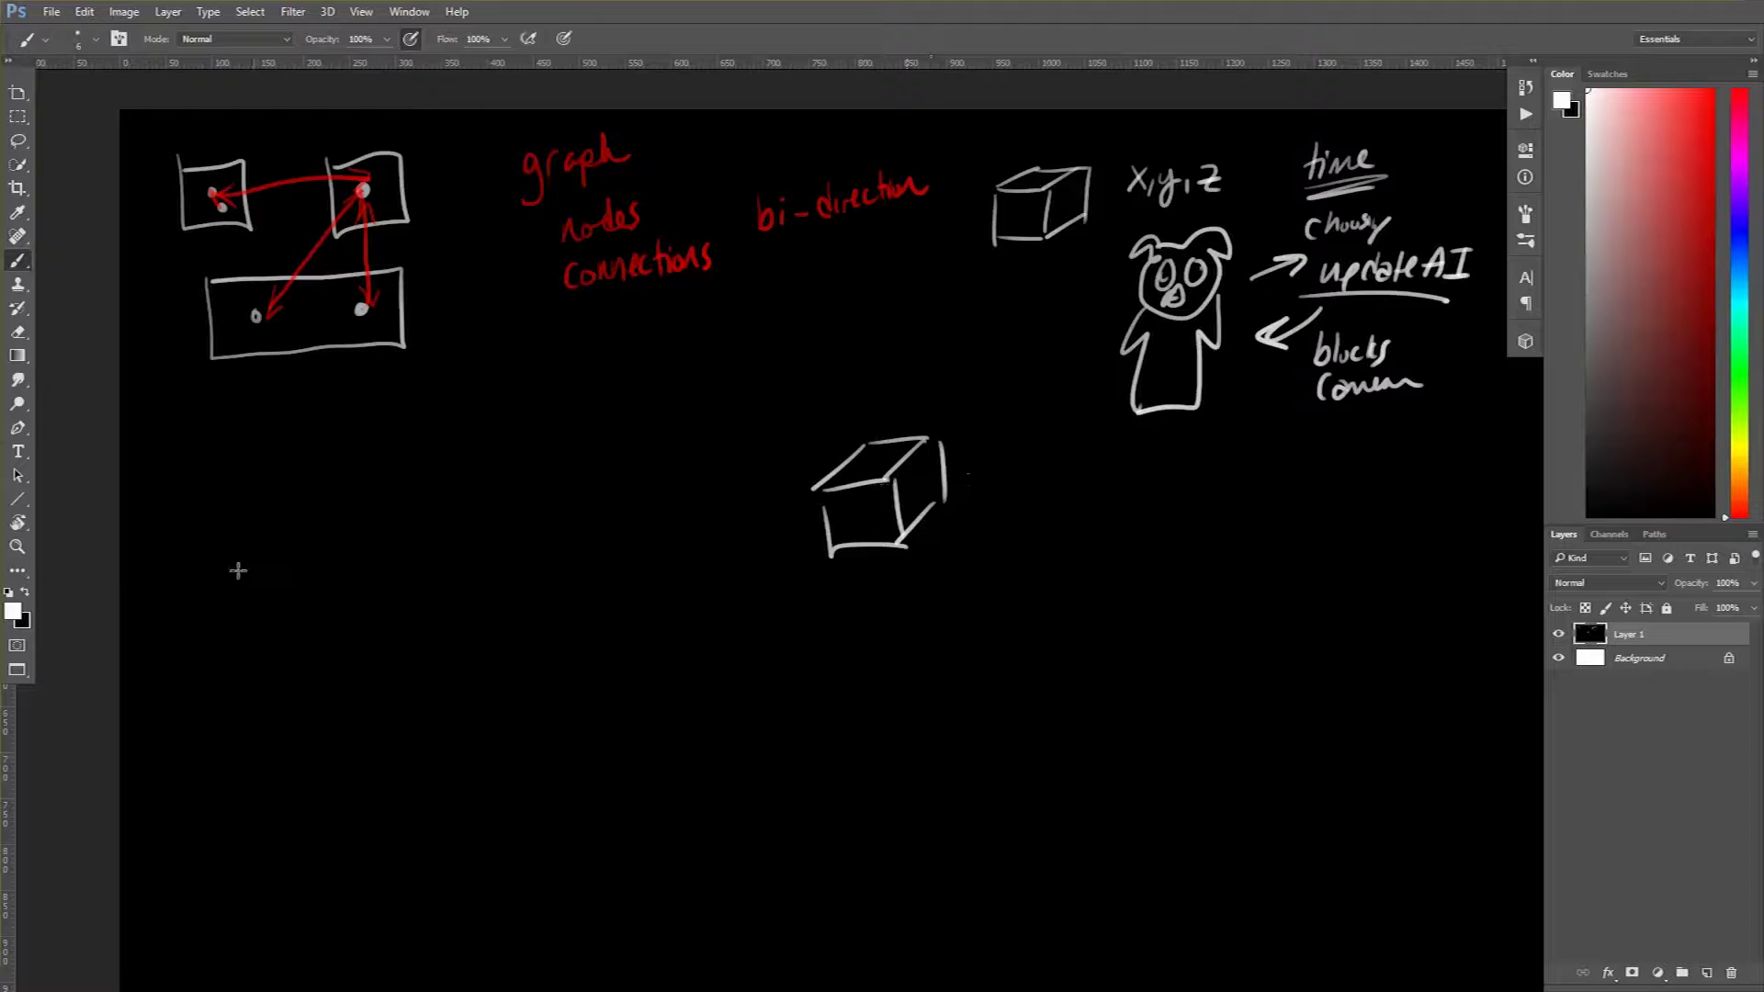
Set the brush colour to red (fd0000) and draw two arrows from the central cube, one sideways and one downward
left_click(14, 612)
type("e42b2b")
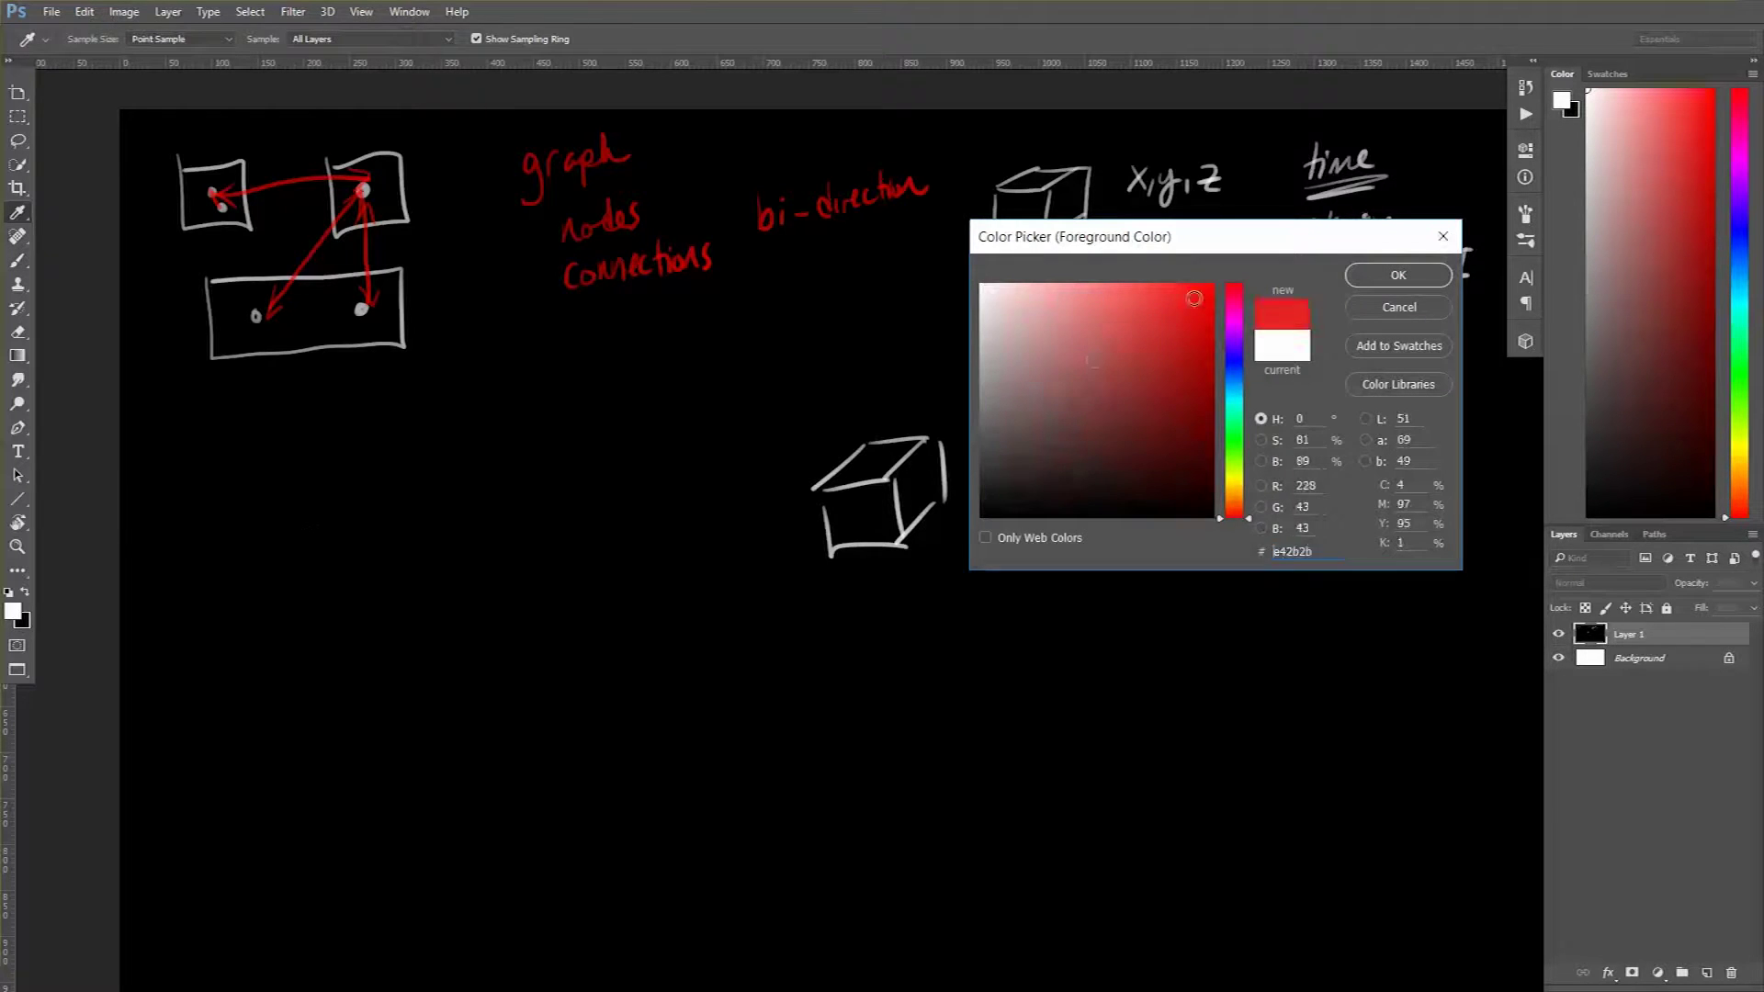
left_click(1397, 274)
mouse_move(910, 483)
left_mouse_down()
mouse_move(1142, 520)
mouse_move(1153, 553)
left_mouse_up()
mouse_move(877, 514)
left_mouse_down()
mouse_move(839, 622)
mouse_move(861, 655)
left_mouse_up()
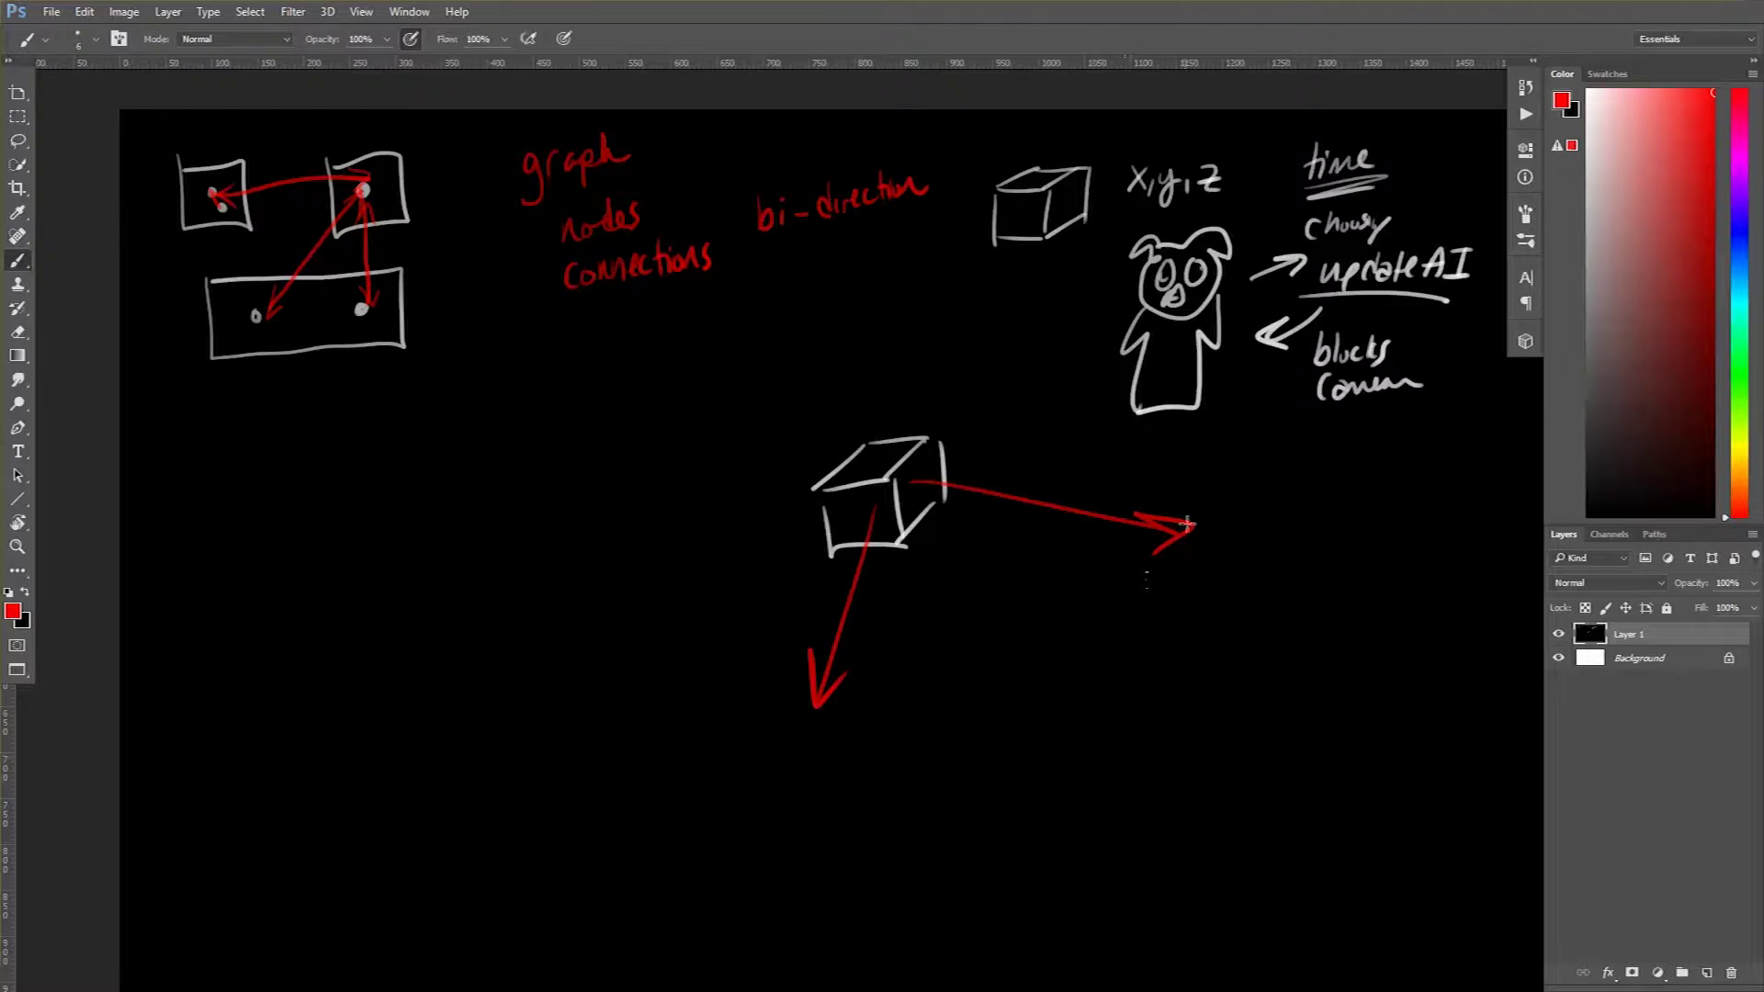
Set the brush colour to white and sketch a cube at the tip of each red arrow
left_click(13, 611)
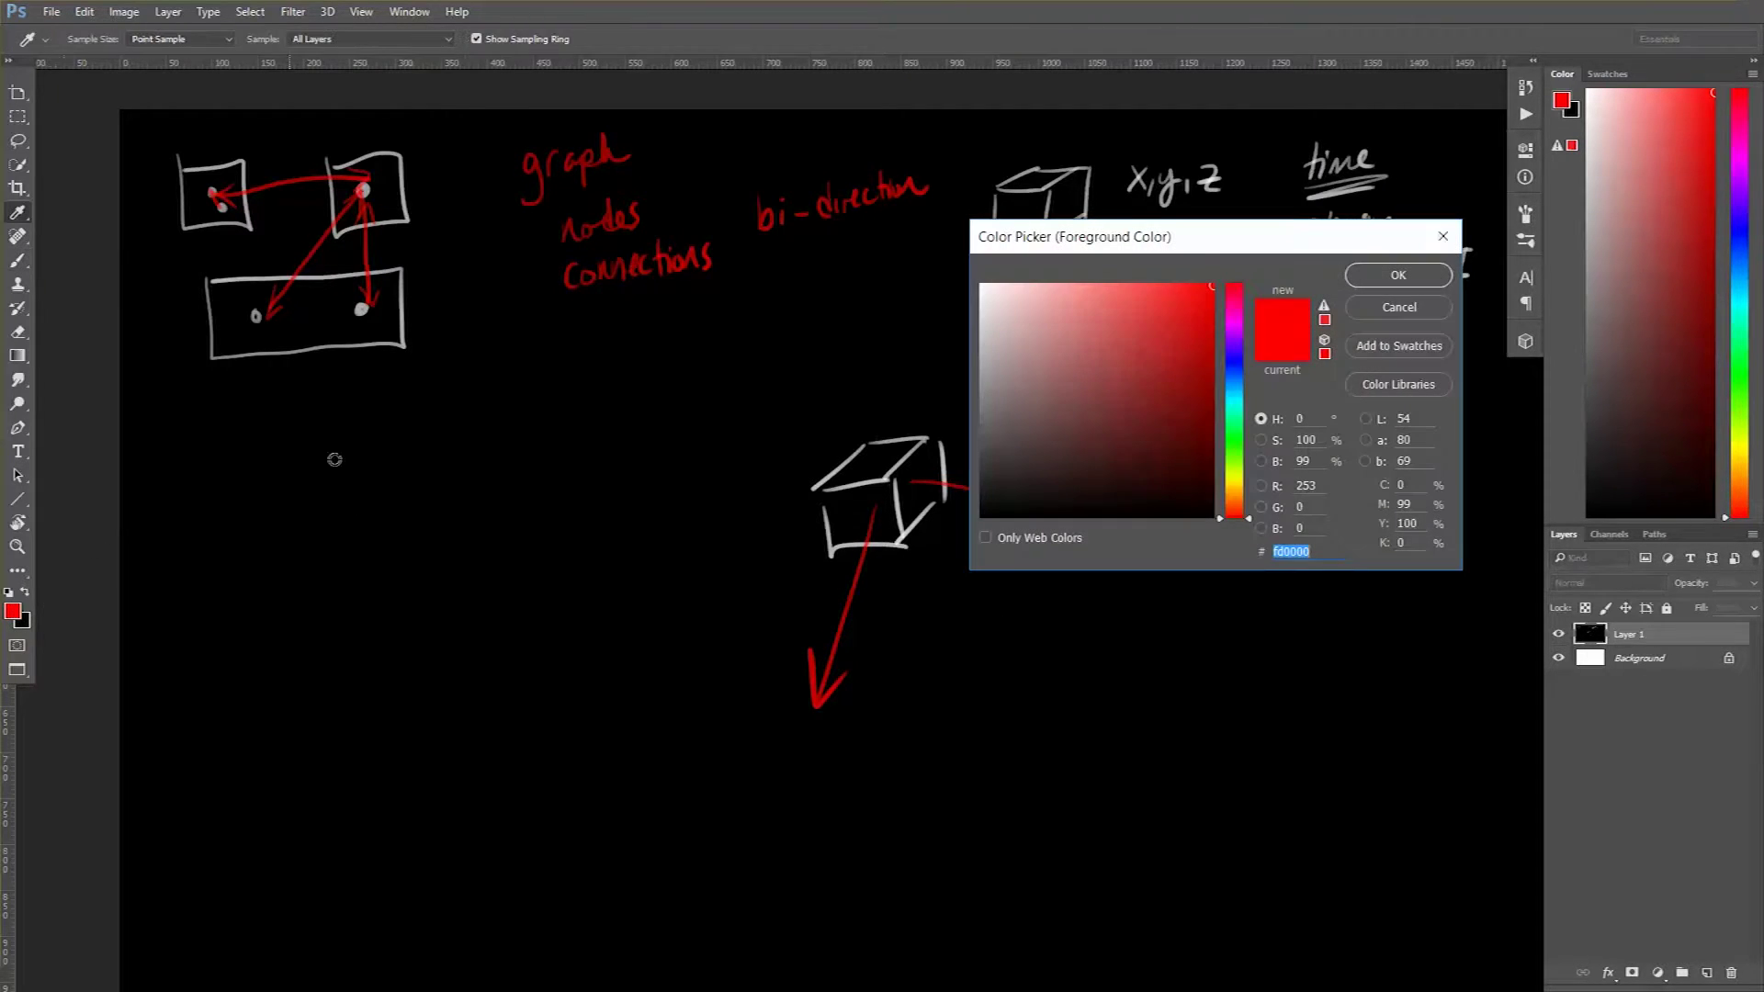
left_click(981, 285)
left_click(1396, 275)
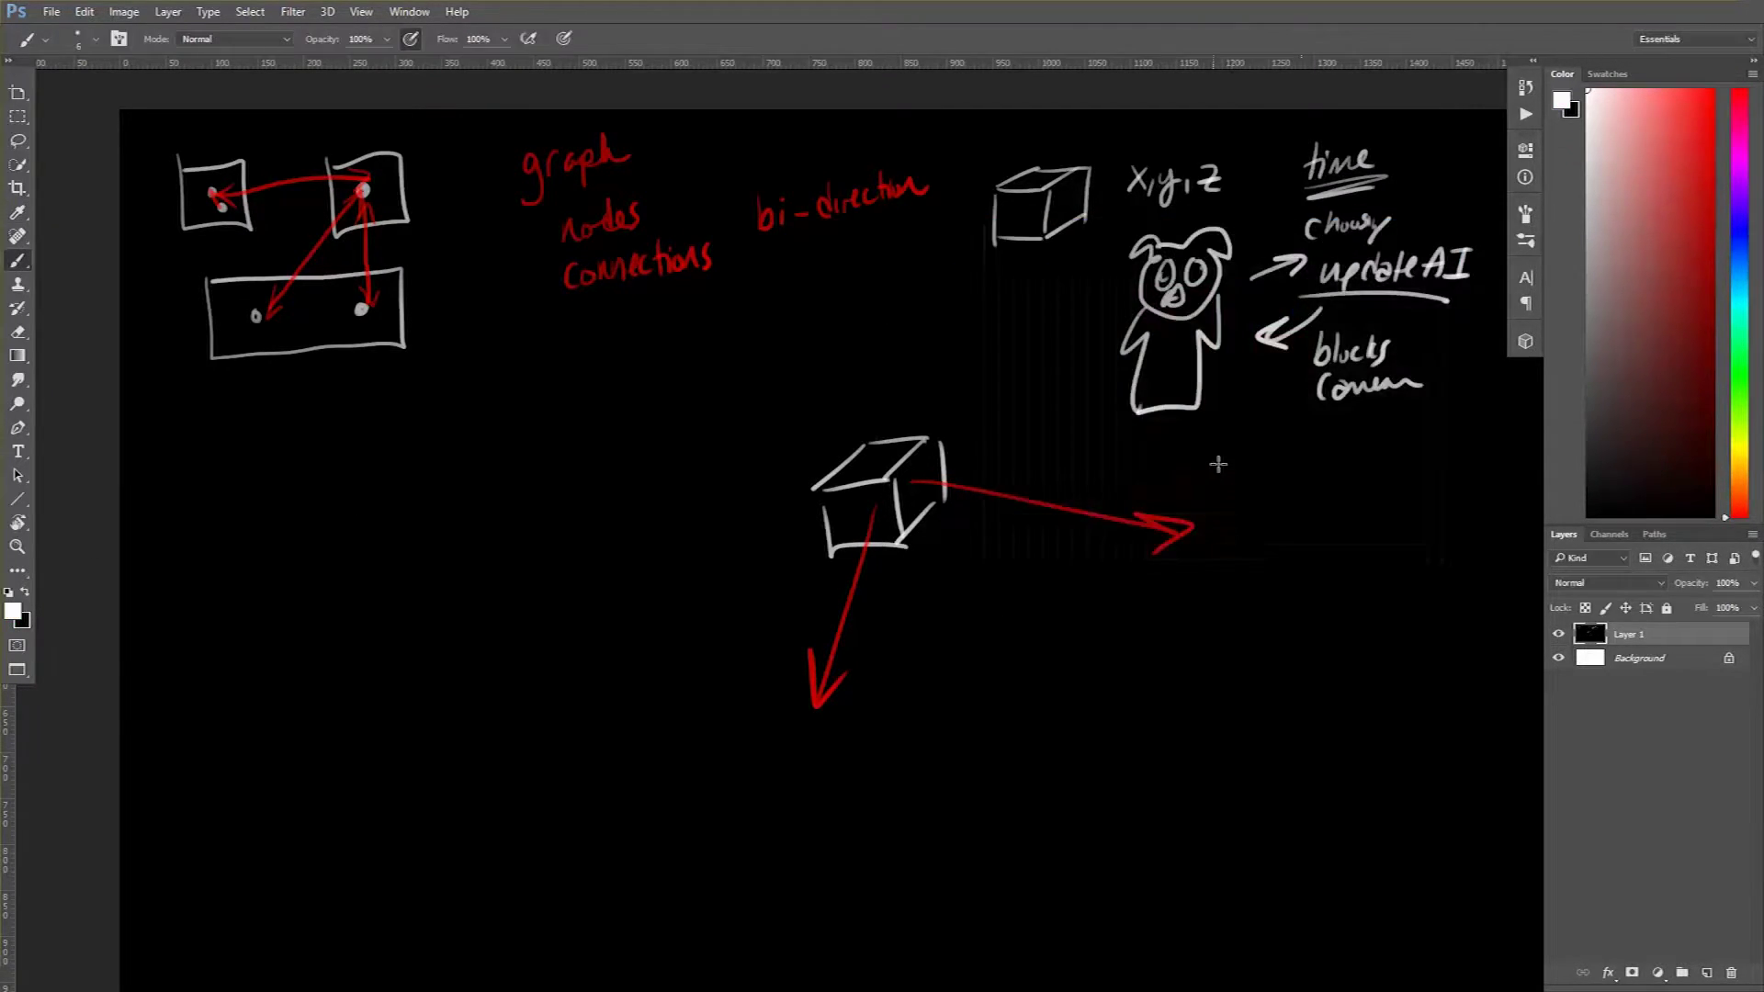
mouse_move(1315, 499)
left_mouse_down()
mouse_move(1340, 535)
mouse_move(1334, 505)
mouse_move(1318, 558)
mouse_move(1245, 576)
mouse_move(1269, 591)
mouse_move(1217, 575)
mouse_move(1210, 611)
mouse_move(1277, 601)
left_mouse_up()
left_click_drag(1320, 553, 1273, 602)
mouse_move(768, 723)
left_mouse_down()
mouse_move(855, 724)
mouse_move(721, 776)
left_mouse_up()
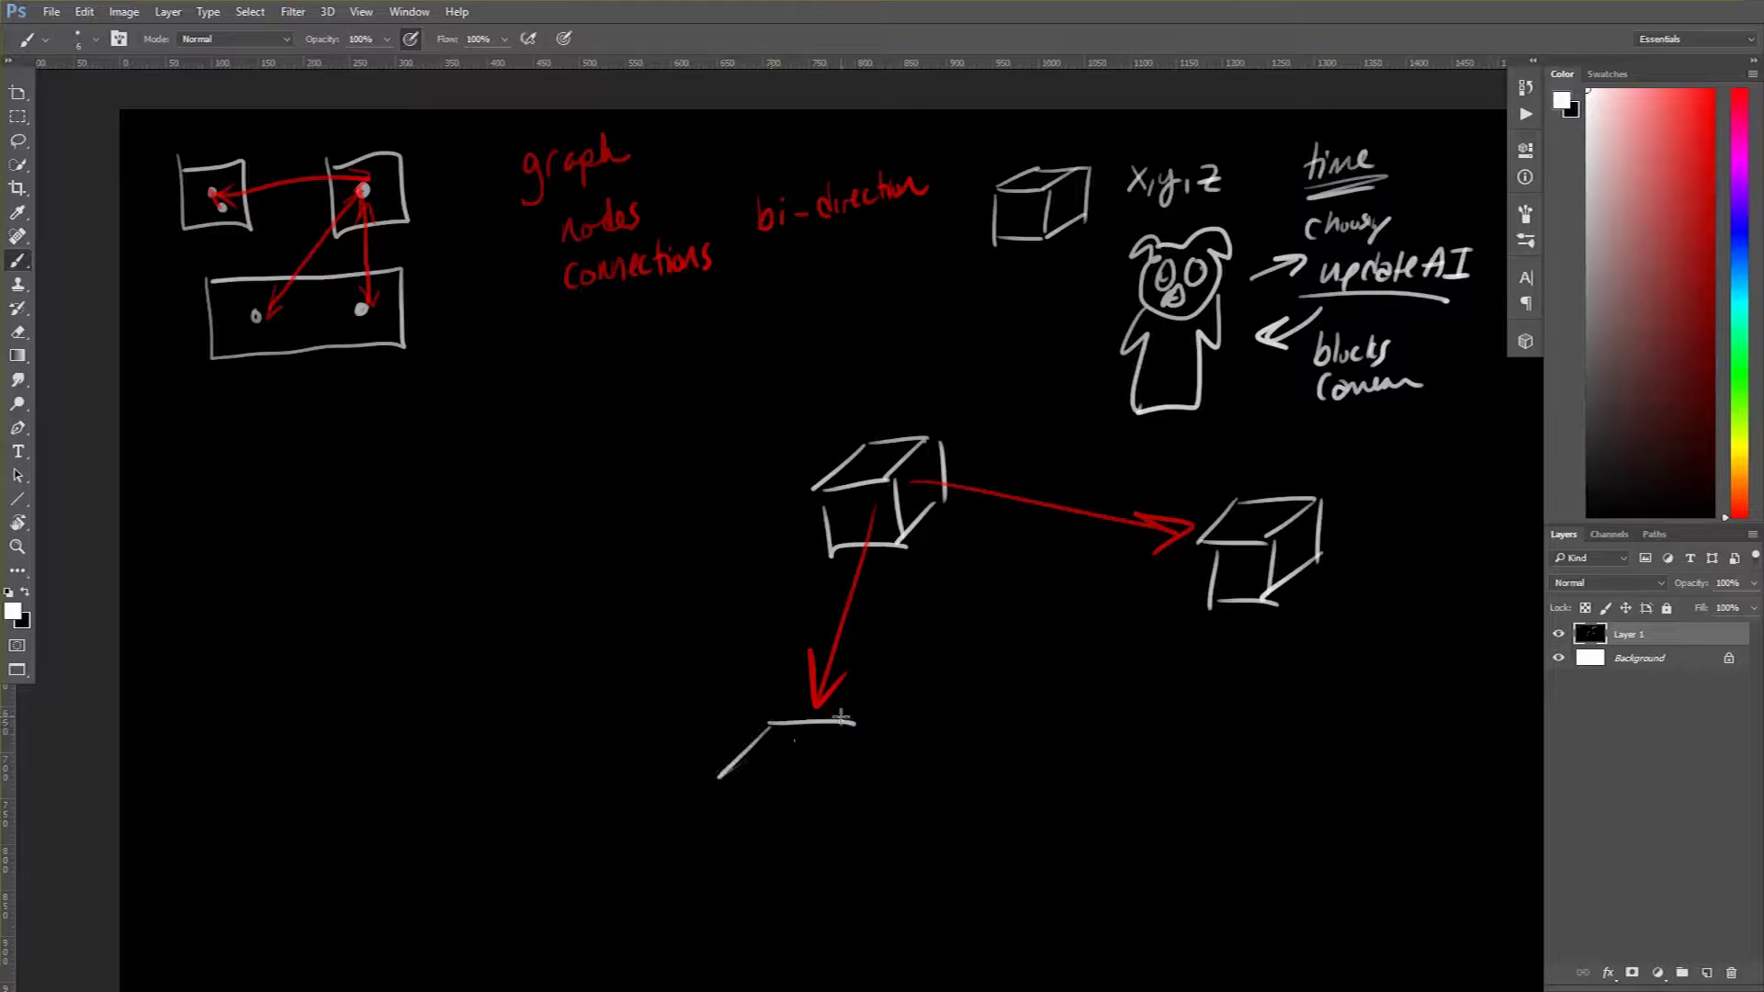
left_click_drag(851, 722, 798, 762)
mouse_move(722, 777)
left_mouse_down()
mouse_move(808, 761)
mouse_move(844, 724)
mouse_move(845, 786)
mouse_move(740, 806)
mouse_move(742, 847)
mouse_move(814, 825)
left_mouse_up()
left_click_drag(850, 772, 805, 829)
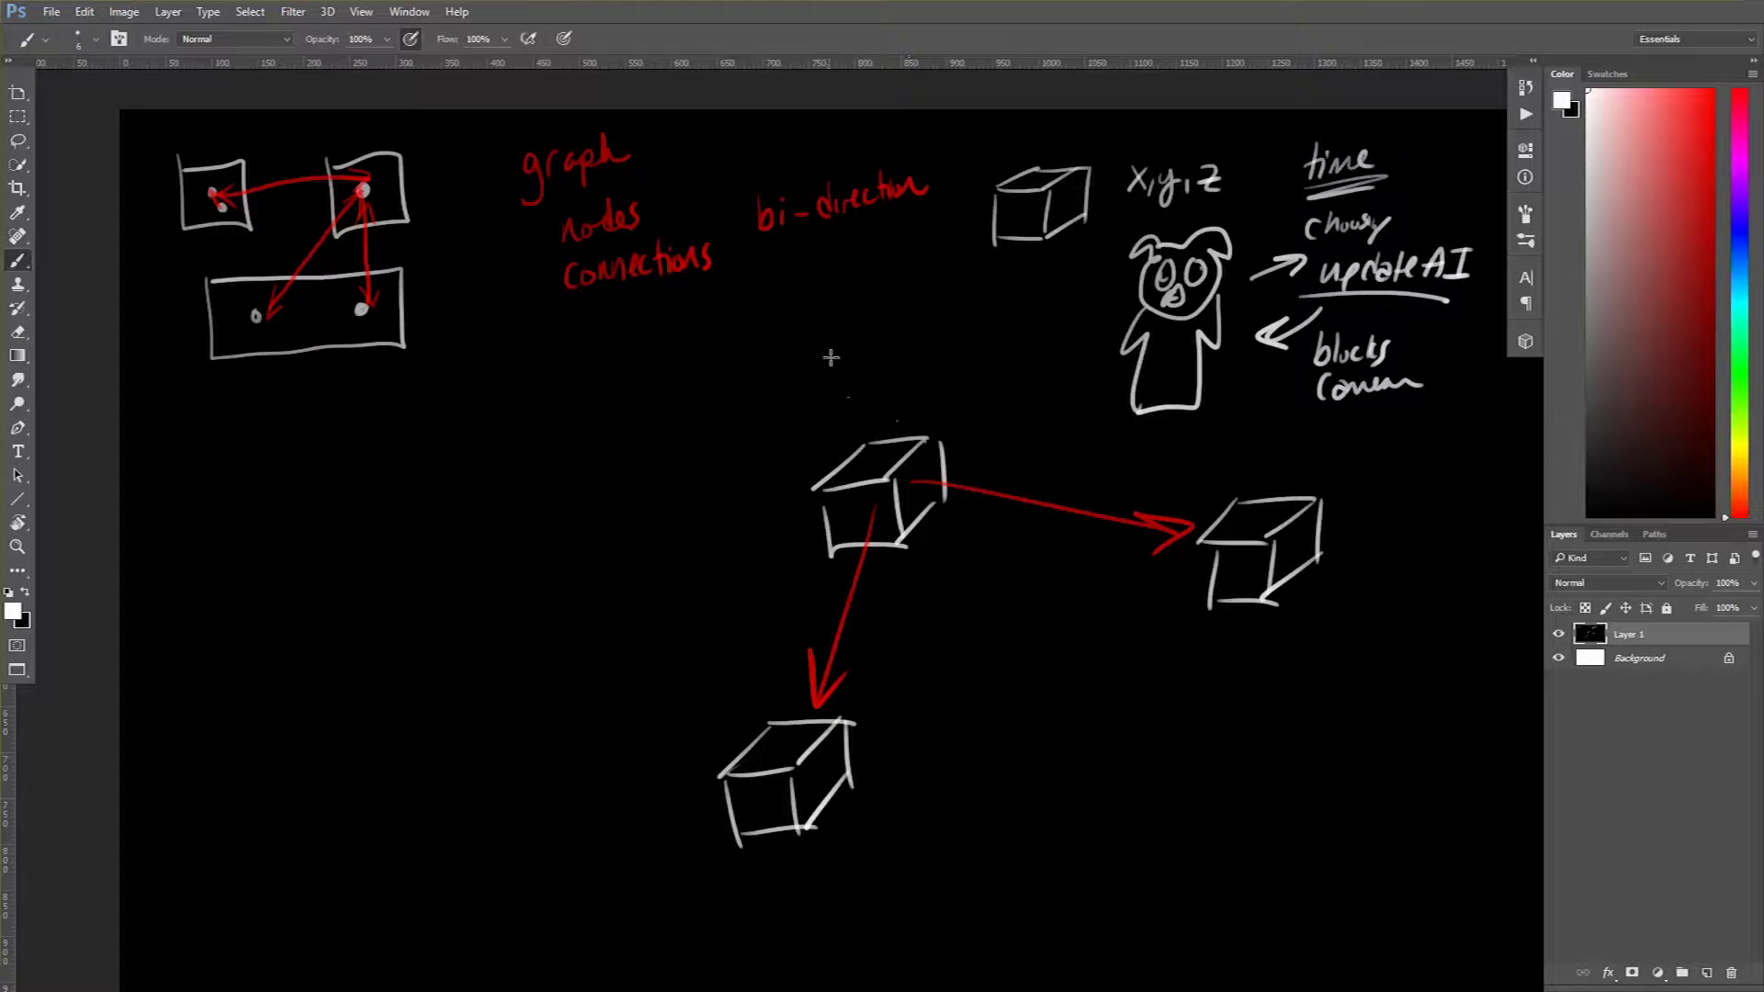
Write "Ch" and "signaled" above the central cube, and circle, tick and underline the "updateAI" notes
left_click_drag(846, 361, 849, 399)
left_click_drag(860, 354, 887, 393)
mouse_move(1454, 163)
left_mouse_down()
mouse_move(1437, 130)
mouse_move(1499, 183)
mouse_move(1268, 221)
left_mouse_up()
mouse_move(1404, 204)
left_mouse_down()
mouse_move(1410, 230)
mouse_move(1479, 150)
mouse_move(1435, 232)
left_mouse_up()
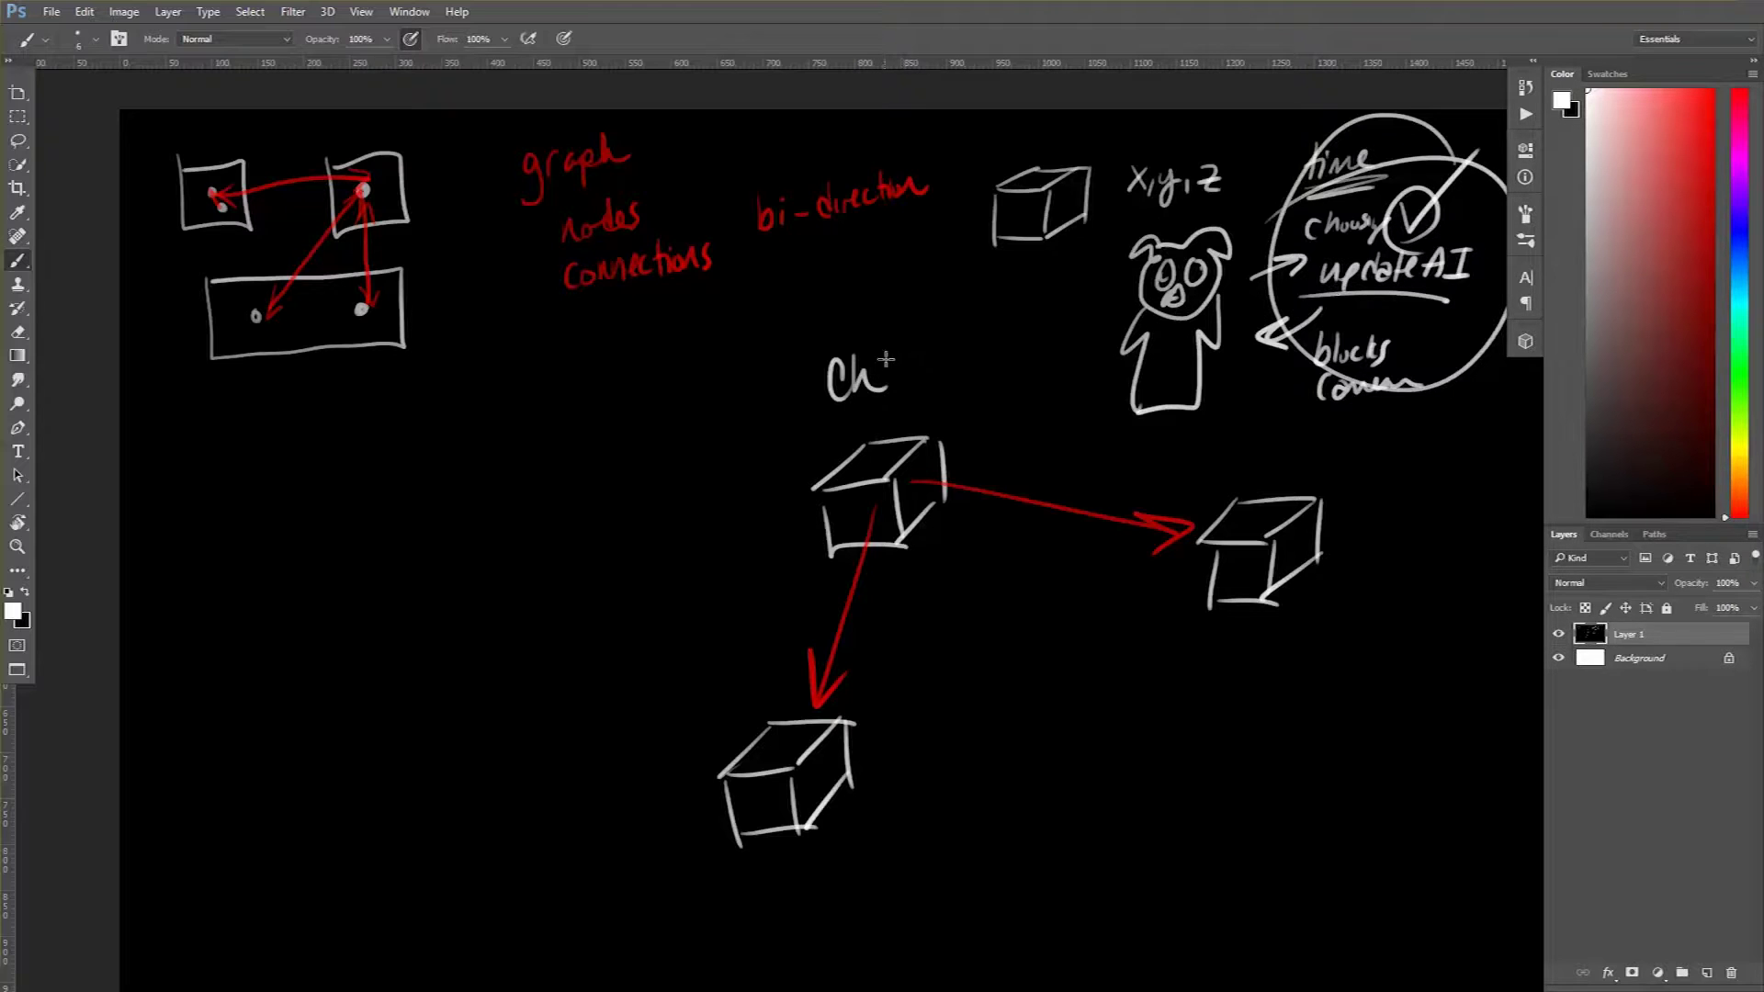
left_click_drag(904, 317, 1033, 295)
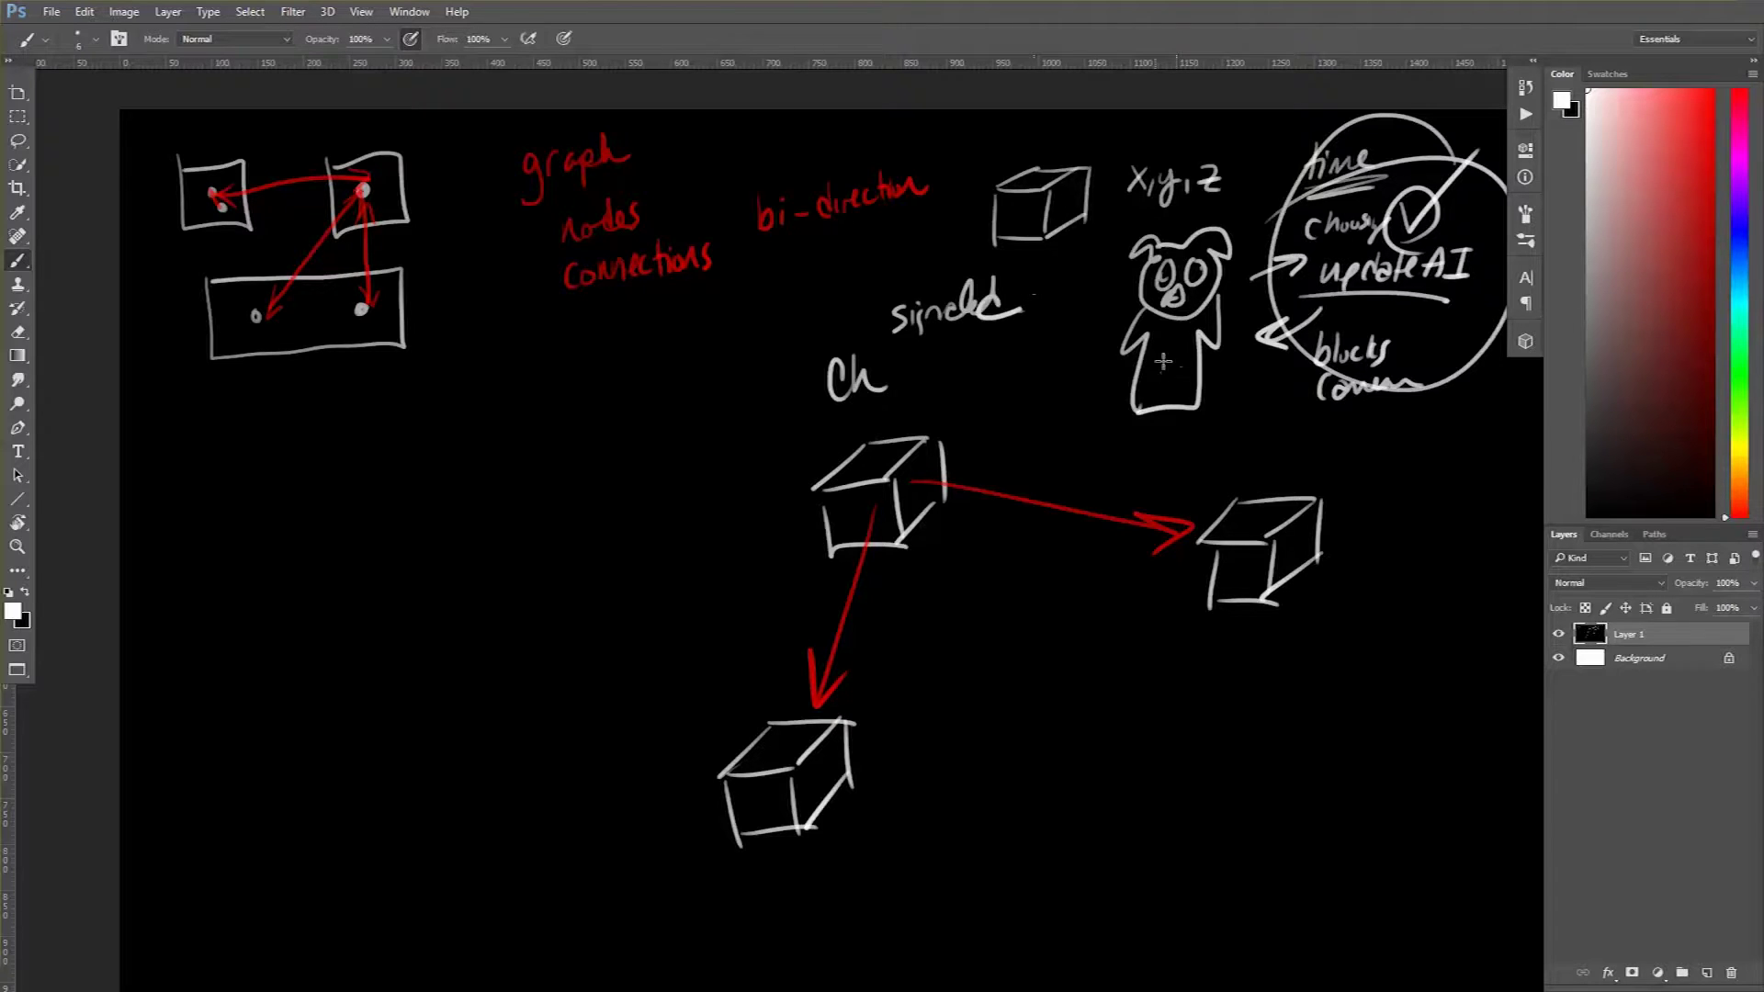
left_click_drag(1342, 307, 1438, 307)
Write "time ↔ AI manager" below the character, with three branching arrows to underlines, the first labelled "Decision"
mouse_move(1168, 453)
left_mouse_down()
mouse_move(1235, 460)
mouse_move(1516, 441)
left_mouse_up()
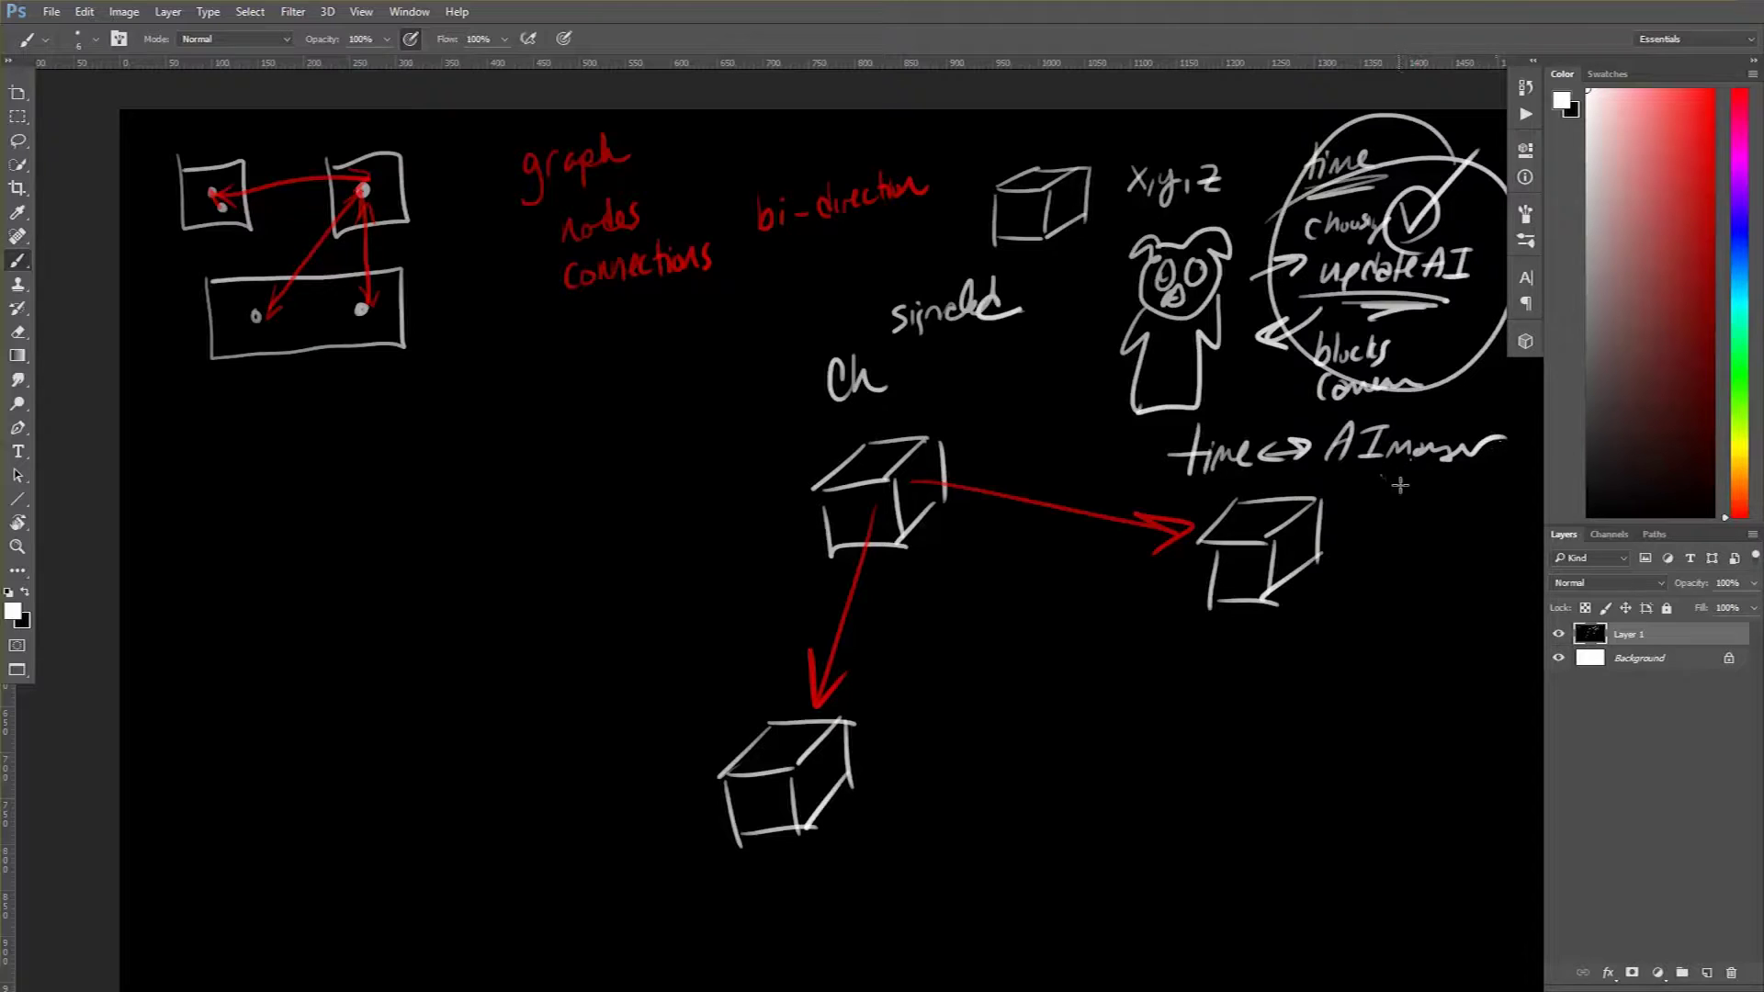
left_click_drag(1379, 475, 1414, 494)
mouse_move(1377, 511)
left_mouse_down()
mouse_move(1409, 524)
mouse_move(1390, 564)
left_mouse_up()
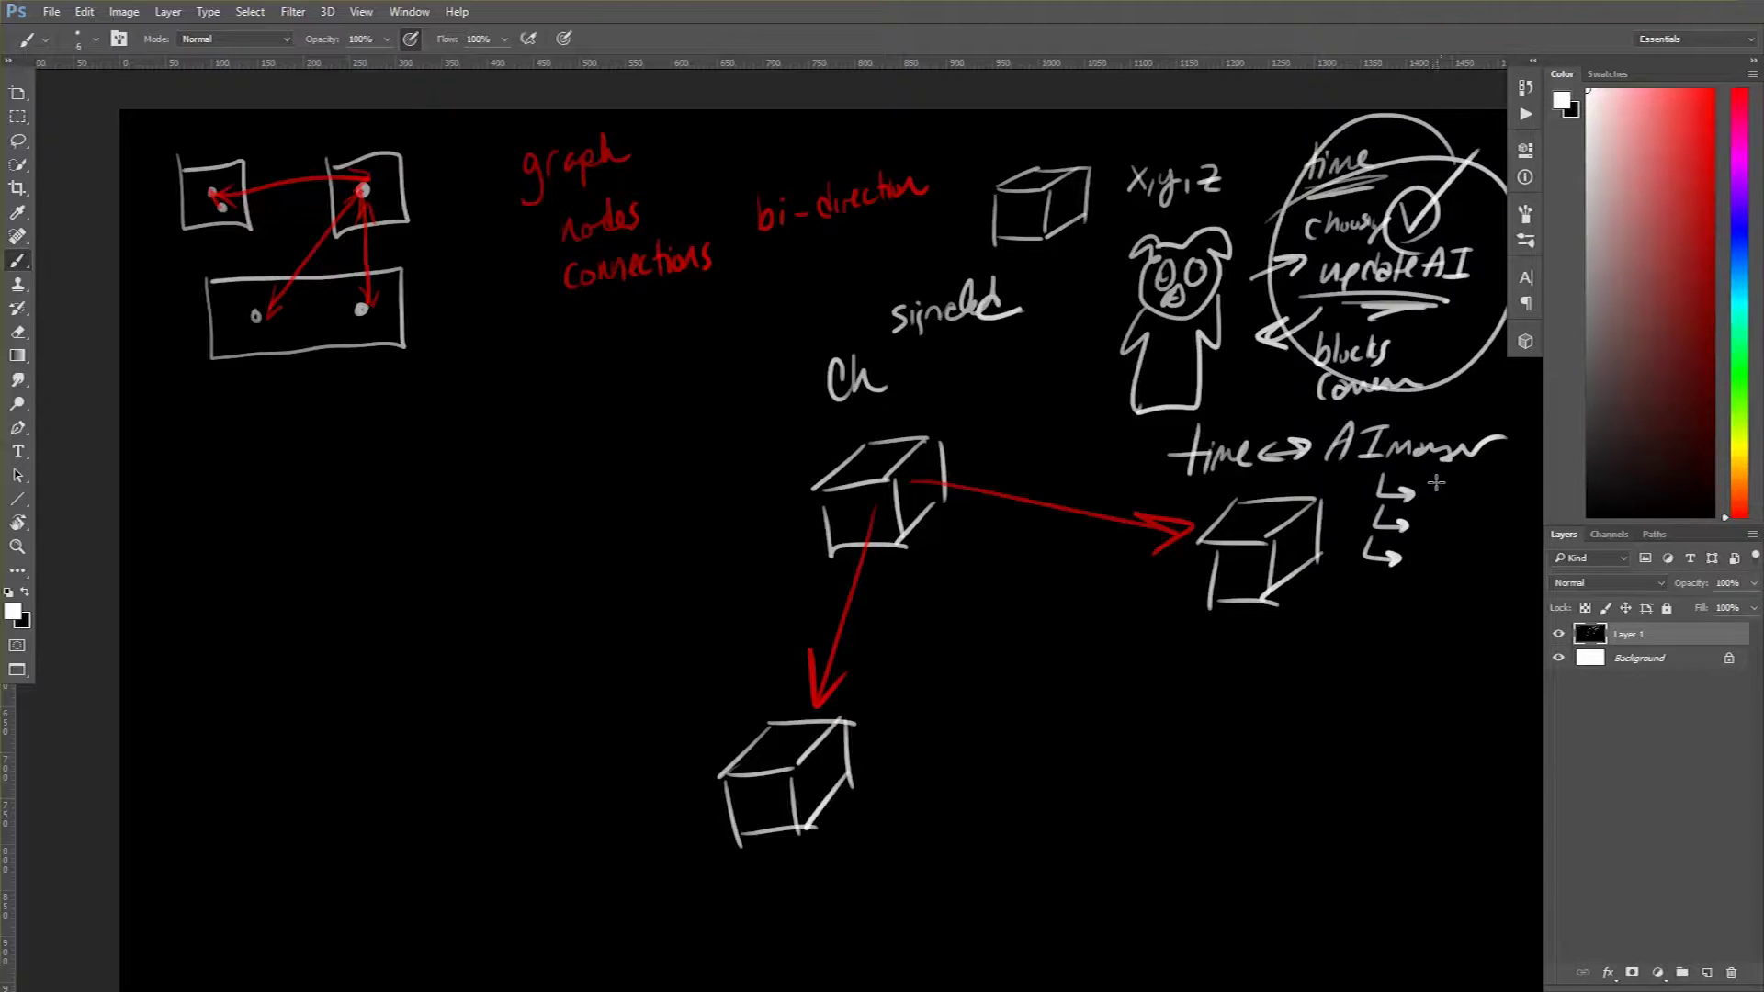
left_click_drag(1425, 496, 1511, 499)
left_click_drag(1431, 531, 1486, 530)
left_click_drag(1429, 571, 1481, 569)
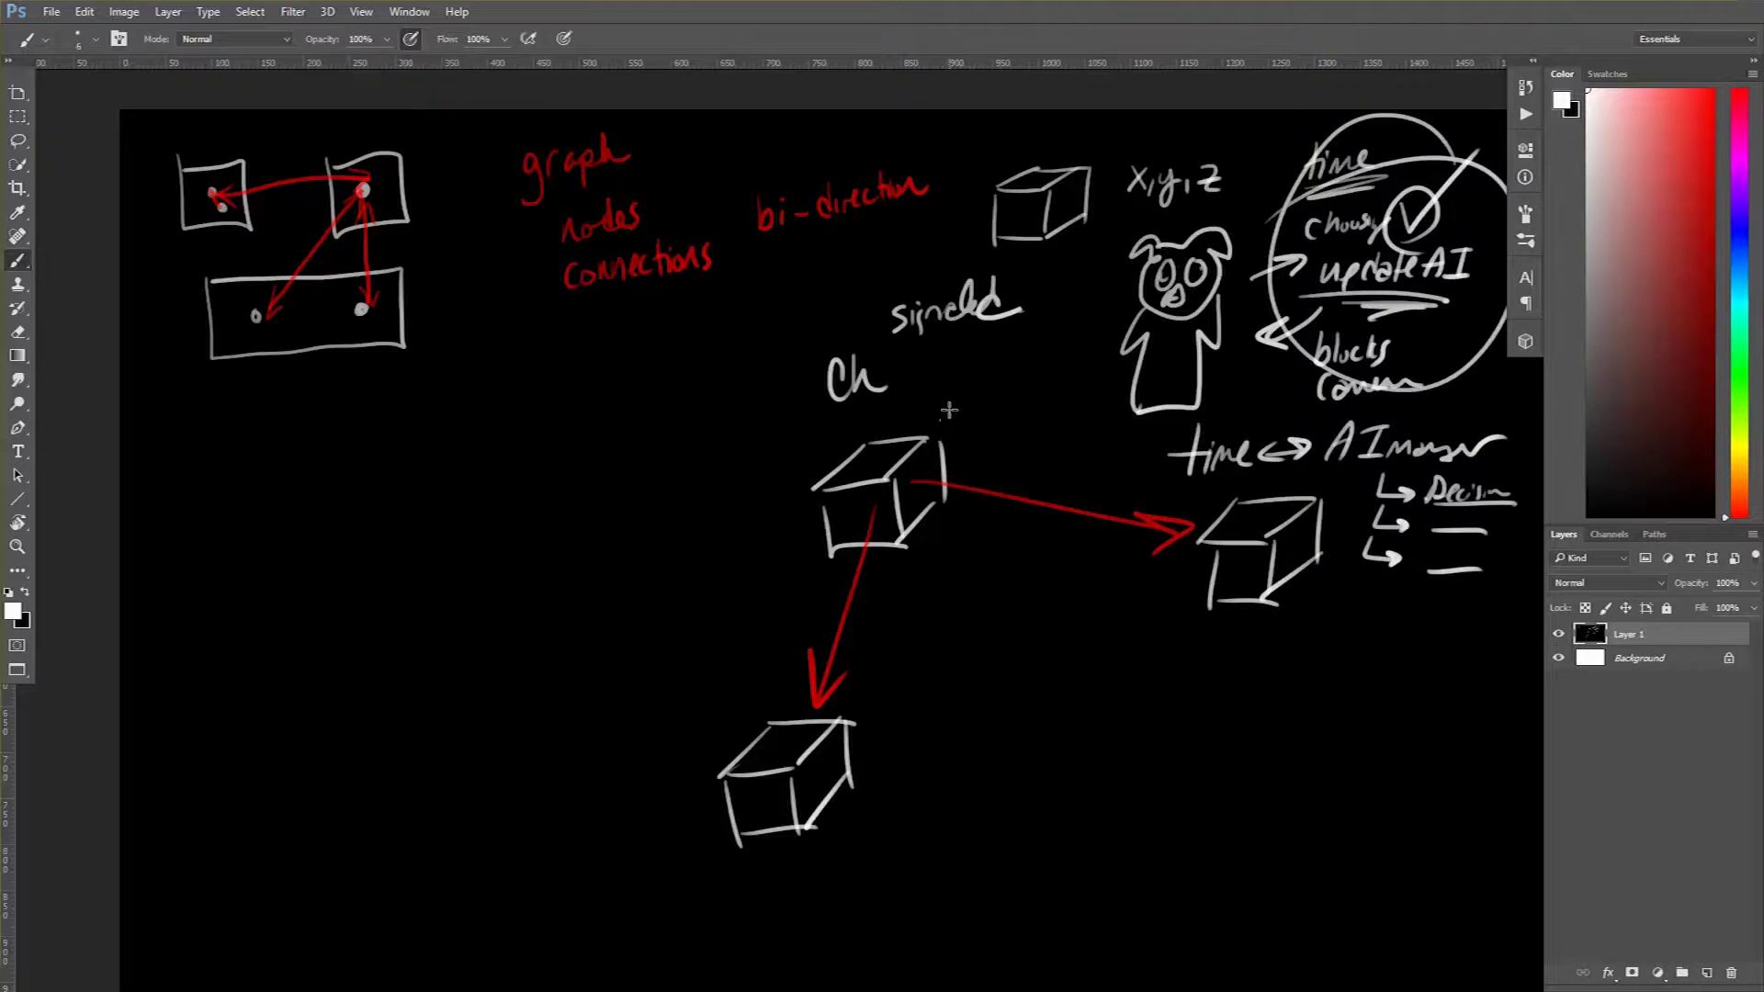
Write "node" above the central cube and "node → available connections" below the sideways cube
mouse_move(941, 386)
left_mouse_down()
mouse_move(938, 405)
mouse_move(1015, 397)
left_mouse_up()
left_click_drag(983, 689, 1139, 670)
mouse_move(1119, 658)
left_mouse_down()
mouse_move(1126, 681)
mouse_move(1191, 678)
mouse_move(1369, 646)
mouse_move(1382, 624)
mouse_move(1456, 676)
left_mouse_up()
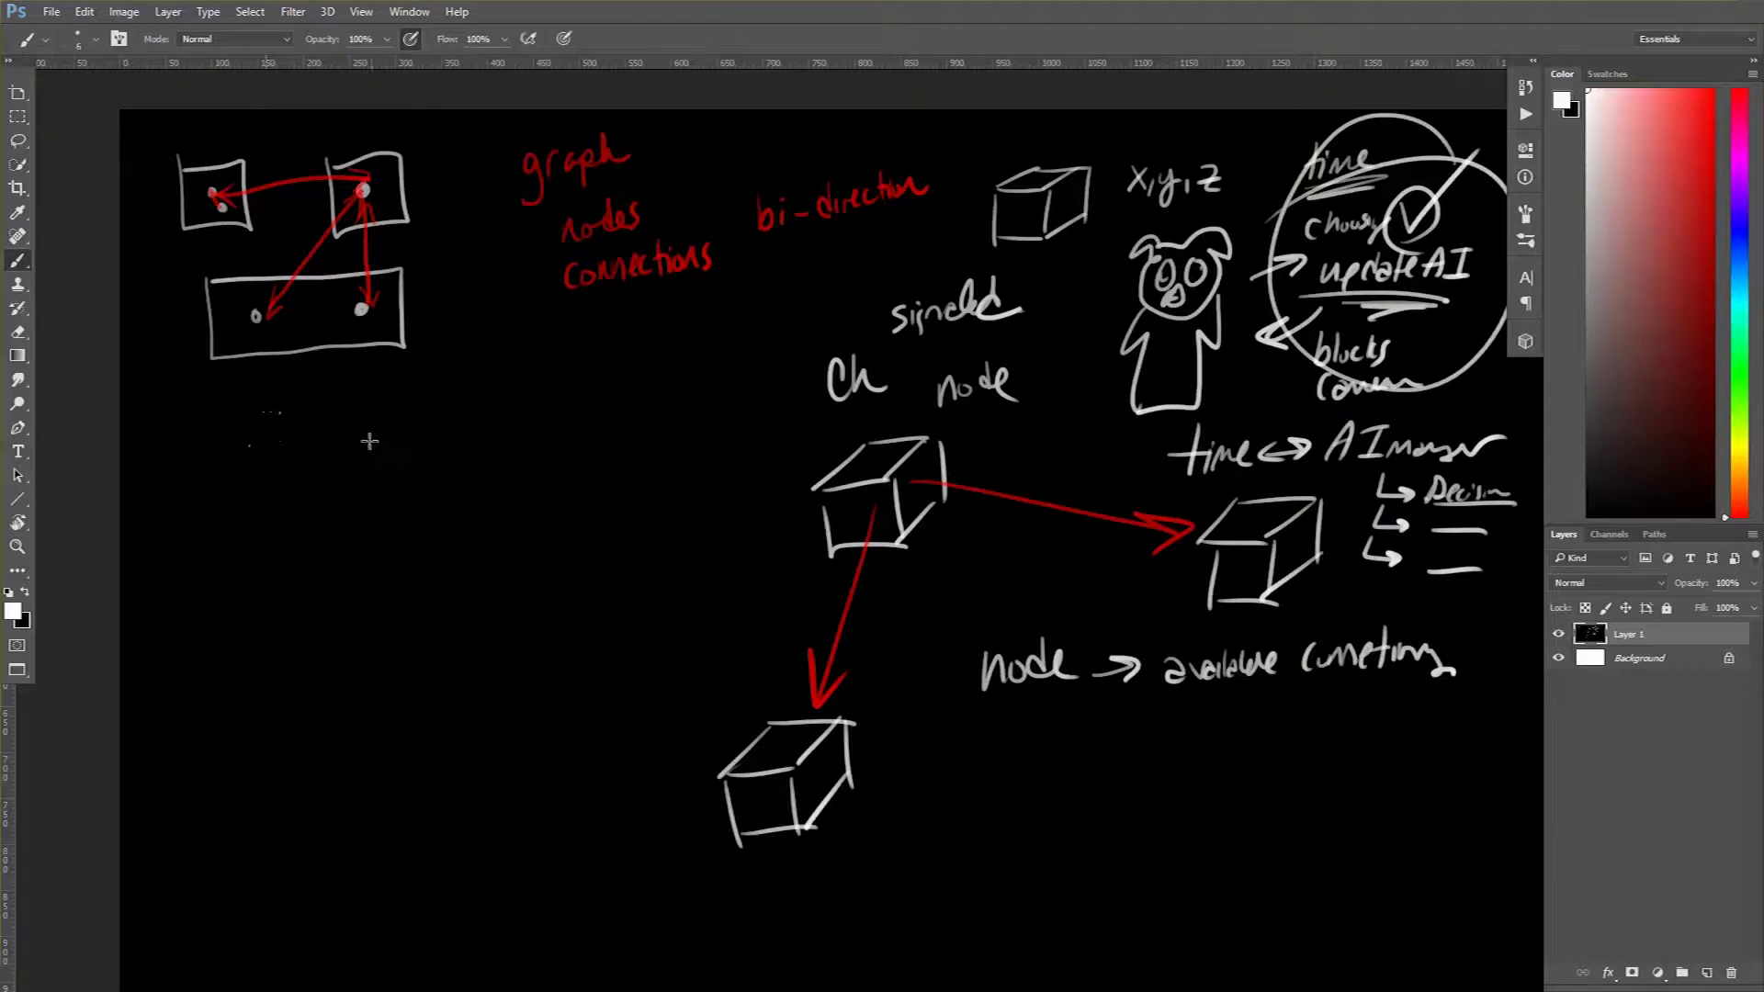
Sketch a large white room outline below the box diagram, with a small doorway and an inner partitioned block
mouse_move(218, 424)
left_mouse_down()
mouse_move(267, 716)
mouse_move(588, 659)
mouse_move(569, 471)
mouse_move(451, 395)
mouse_move(184, 442)
left_mouse_up()
mouse_move(378, 626)
left_mouse_down()
mouse_move(392, 682)
mouse_move(459, 669)
left_mouse_up()
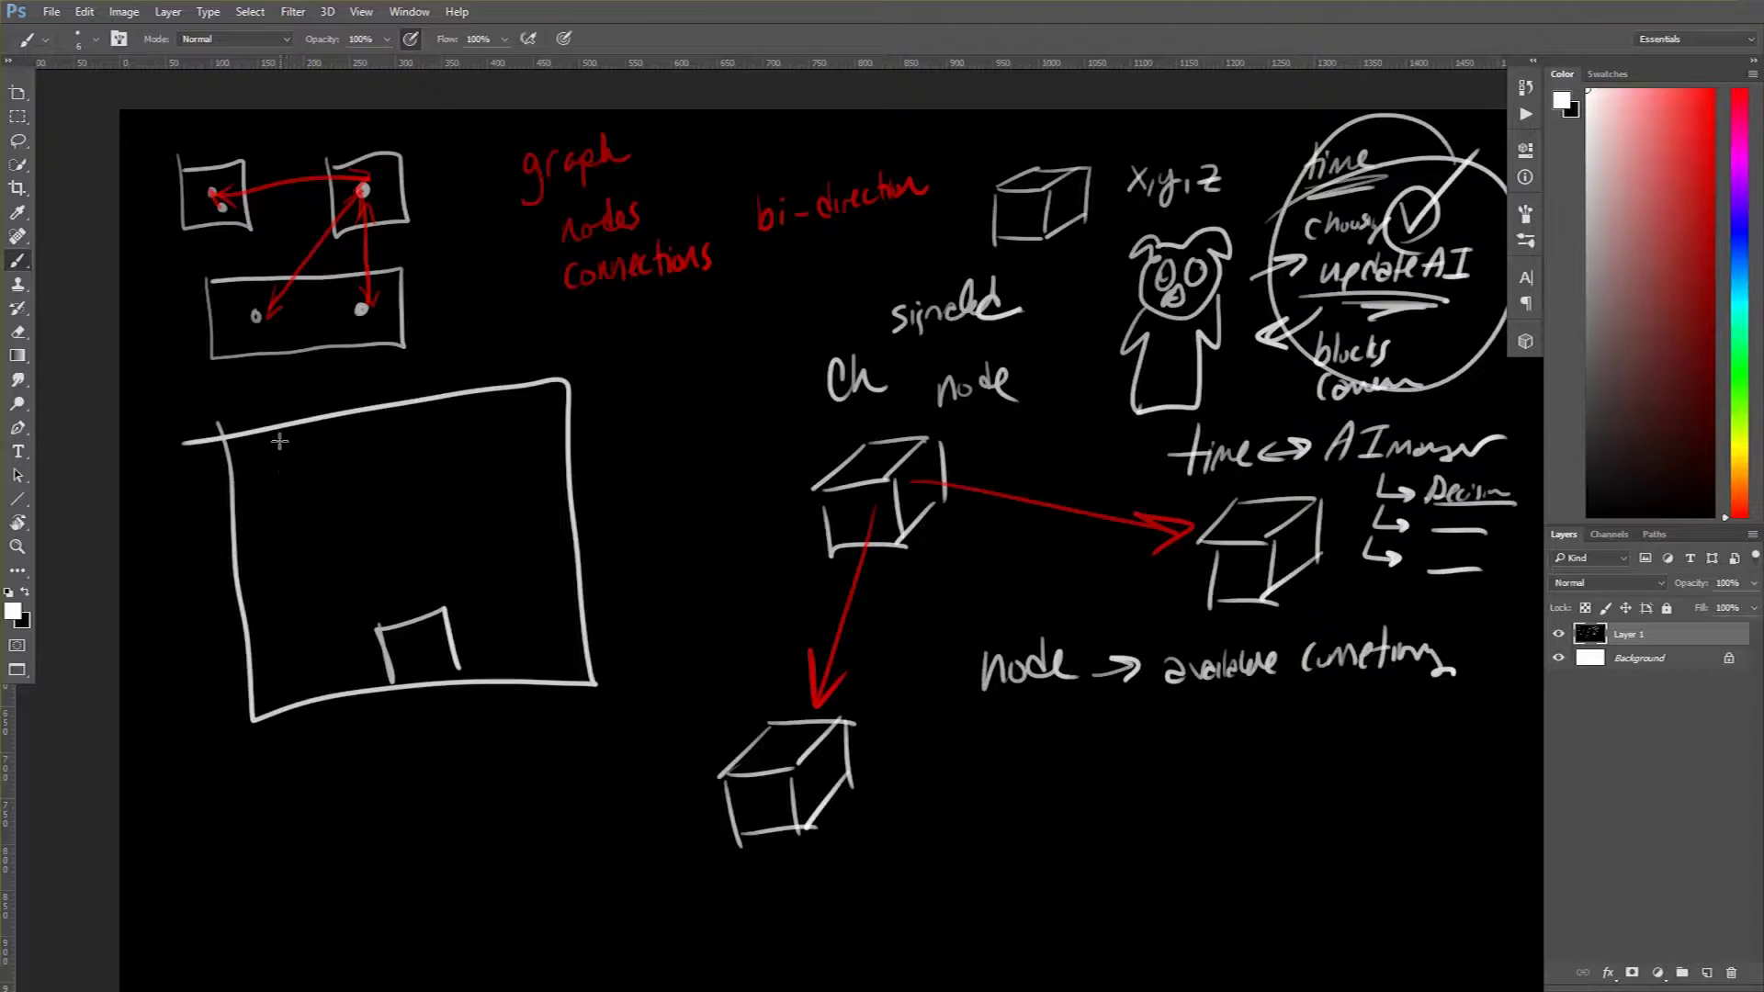
mouse_move(285, 428)
left_mouse_down()
mouse_move(302, 503)
mouse_move(468, 480)
mouse_move(455, 394)
mouse_move(490, 647)
mouse_move(354, 667)
left_mouse_up()
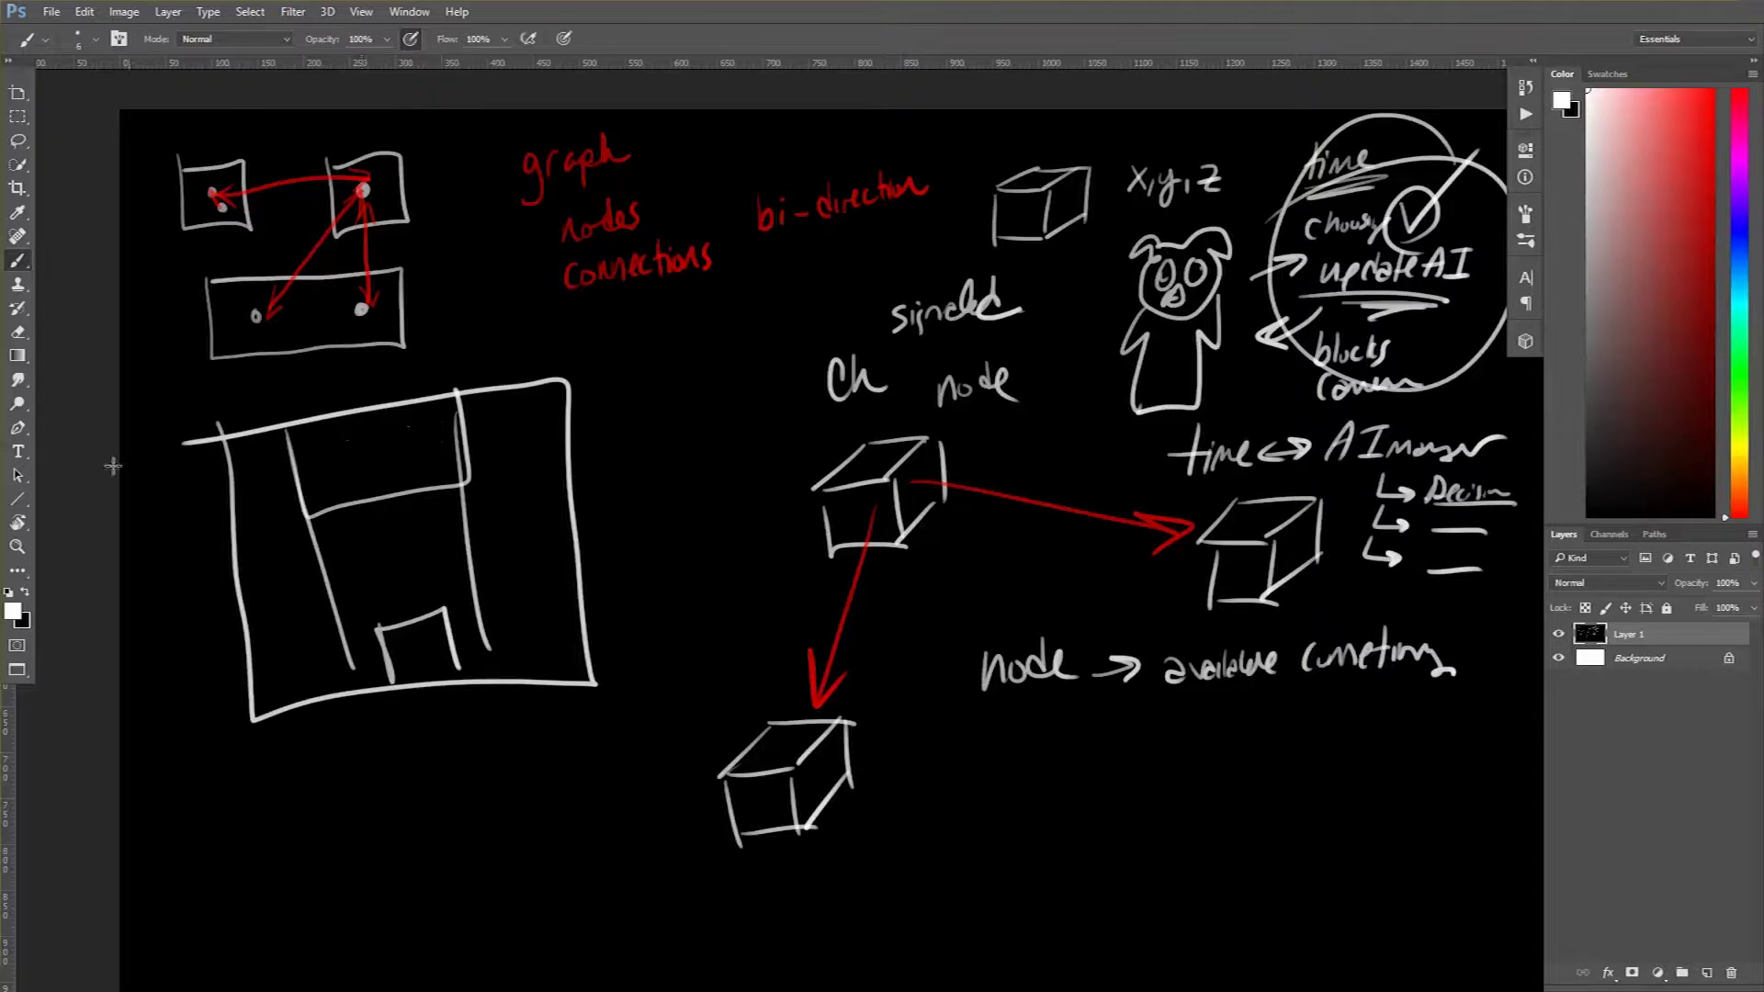
Set the brush colour to green (00ff12) and draw a curved arrow from the inner block around to the doorway
left_click(25, 593)
left_click(15, 612)
left_click(1236, 448)
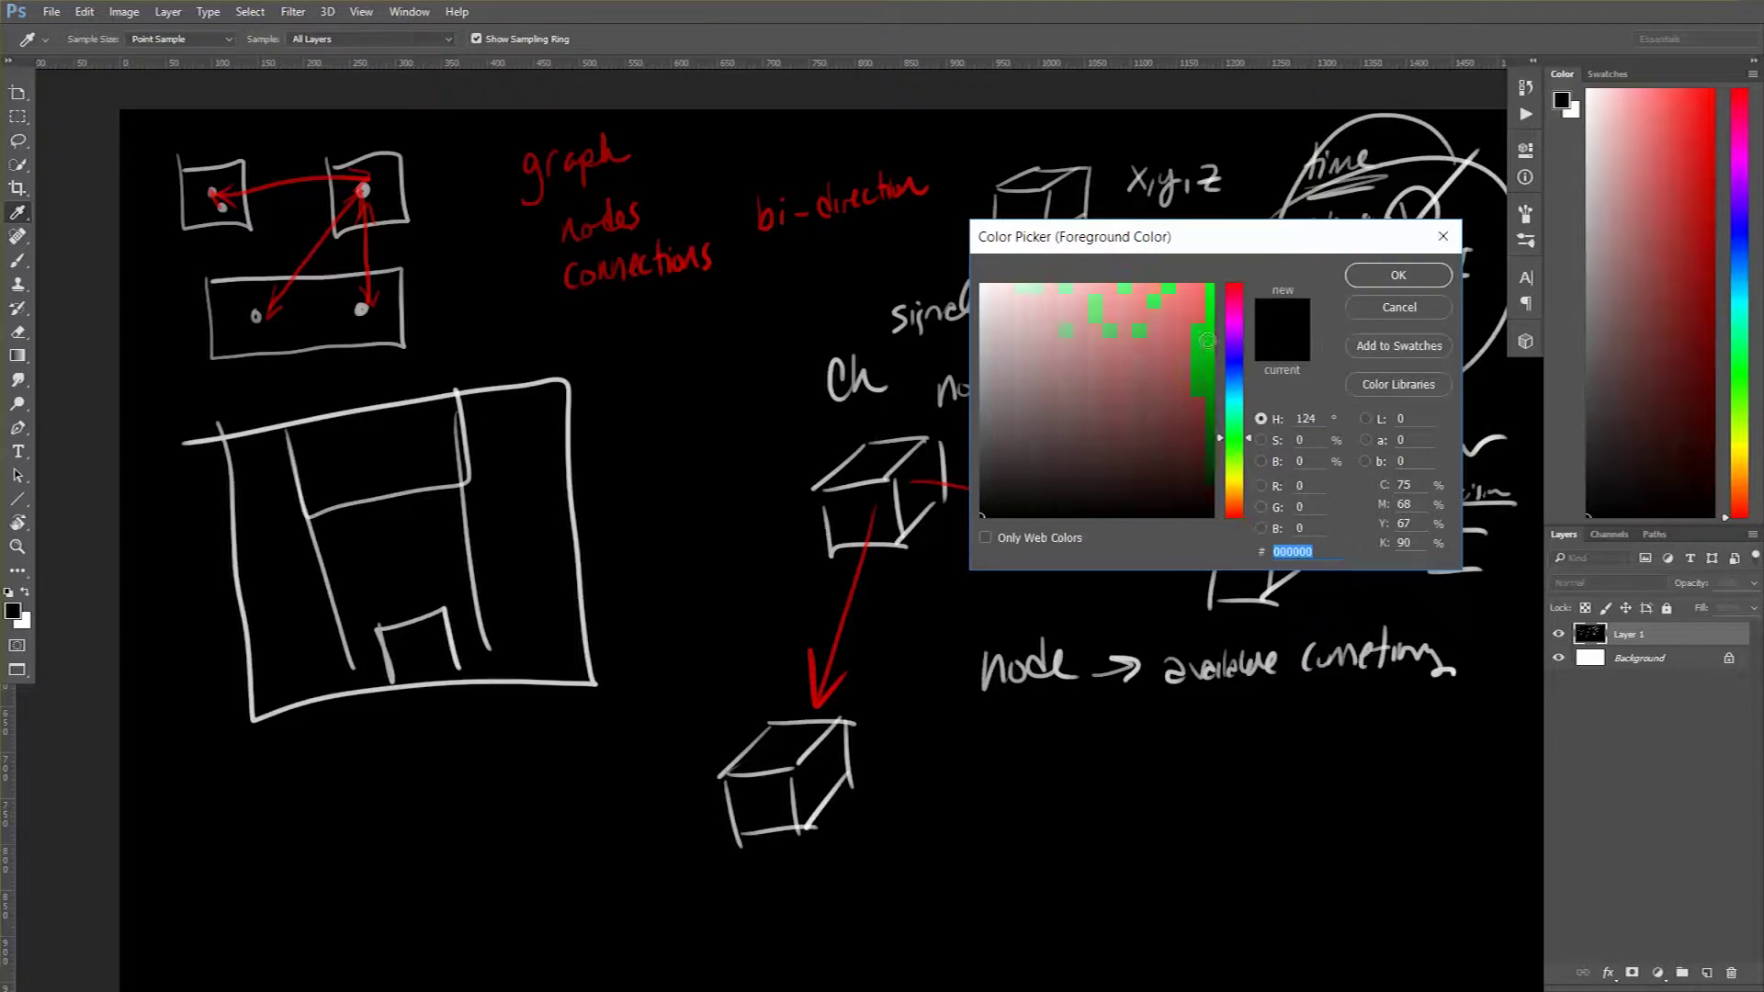
left_click(1209, 287)
left_click(1378, 277)
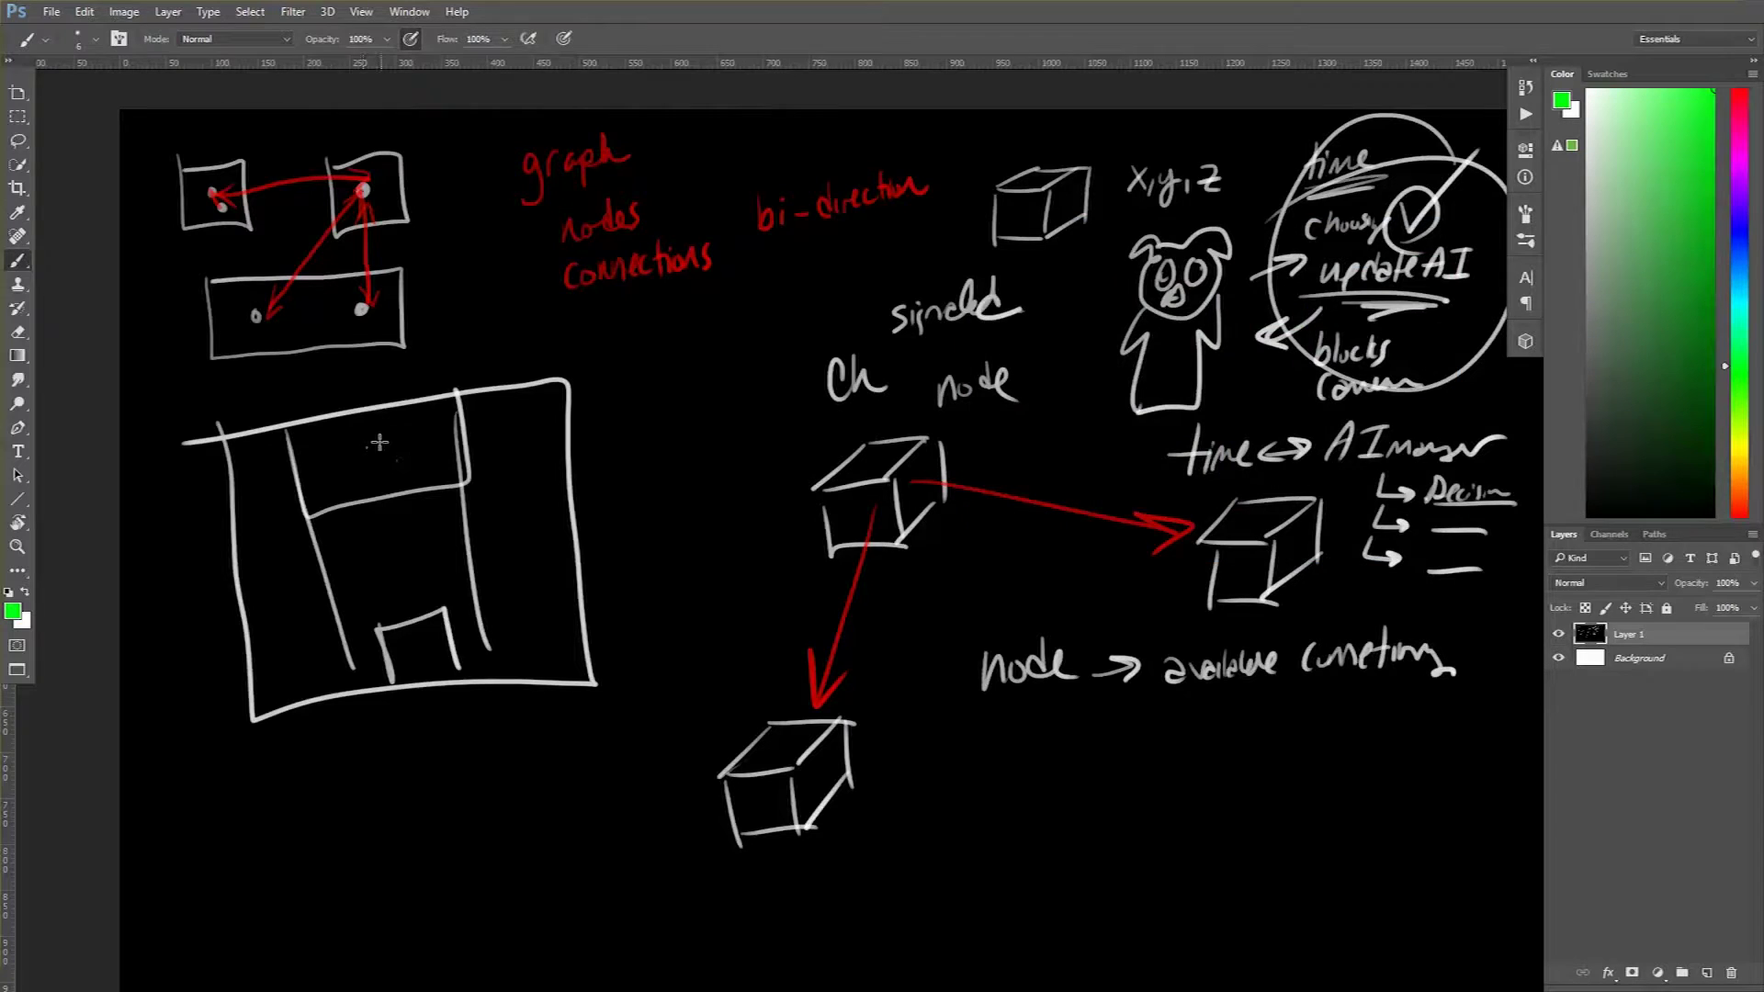
mouse_move(369, 443)
left_mouse_down()
mouse_move(437, 426)
mouse_move(506, 479)
mouse_move(518, 543)
mouse_move(496, 644)
left_mouse_up()
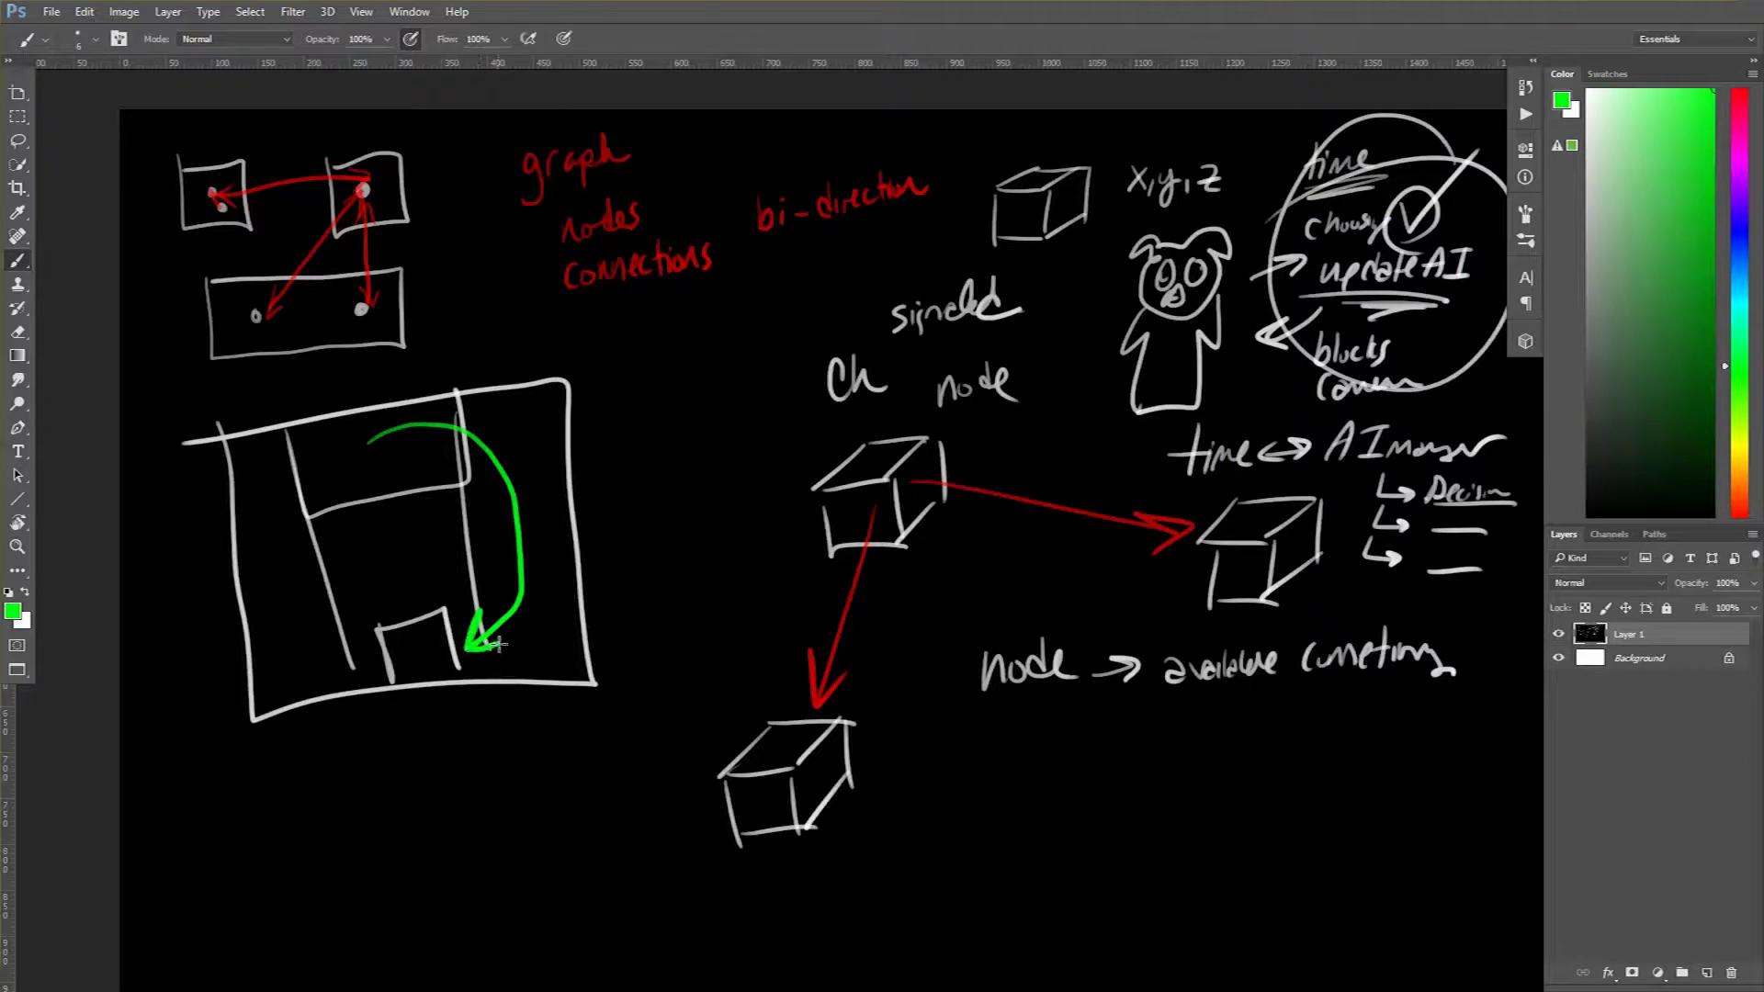
Set the brush colour to magenta (ff00d2) and draw a second curved arrow around the other side to the doorway
left_click(13, 611)
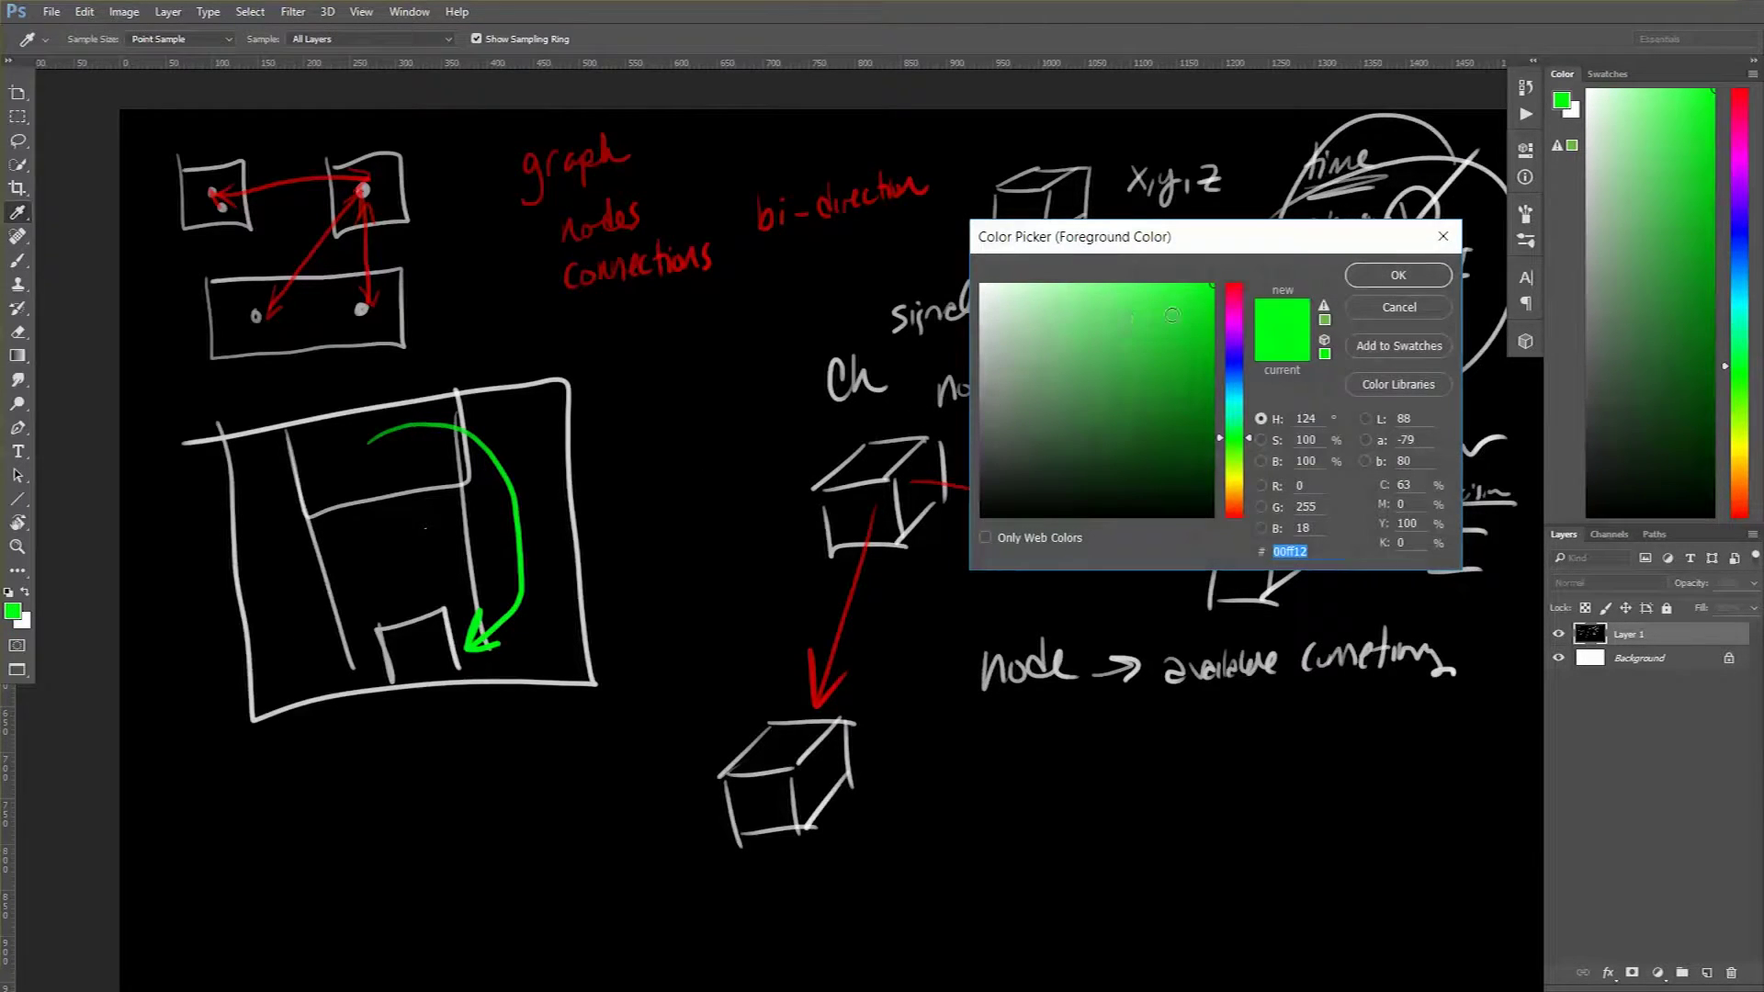
left_click(1236, 322)
left_click(1351, 277)
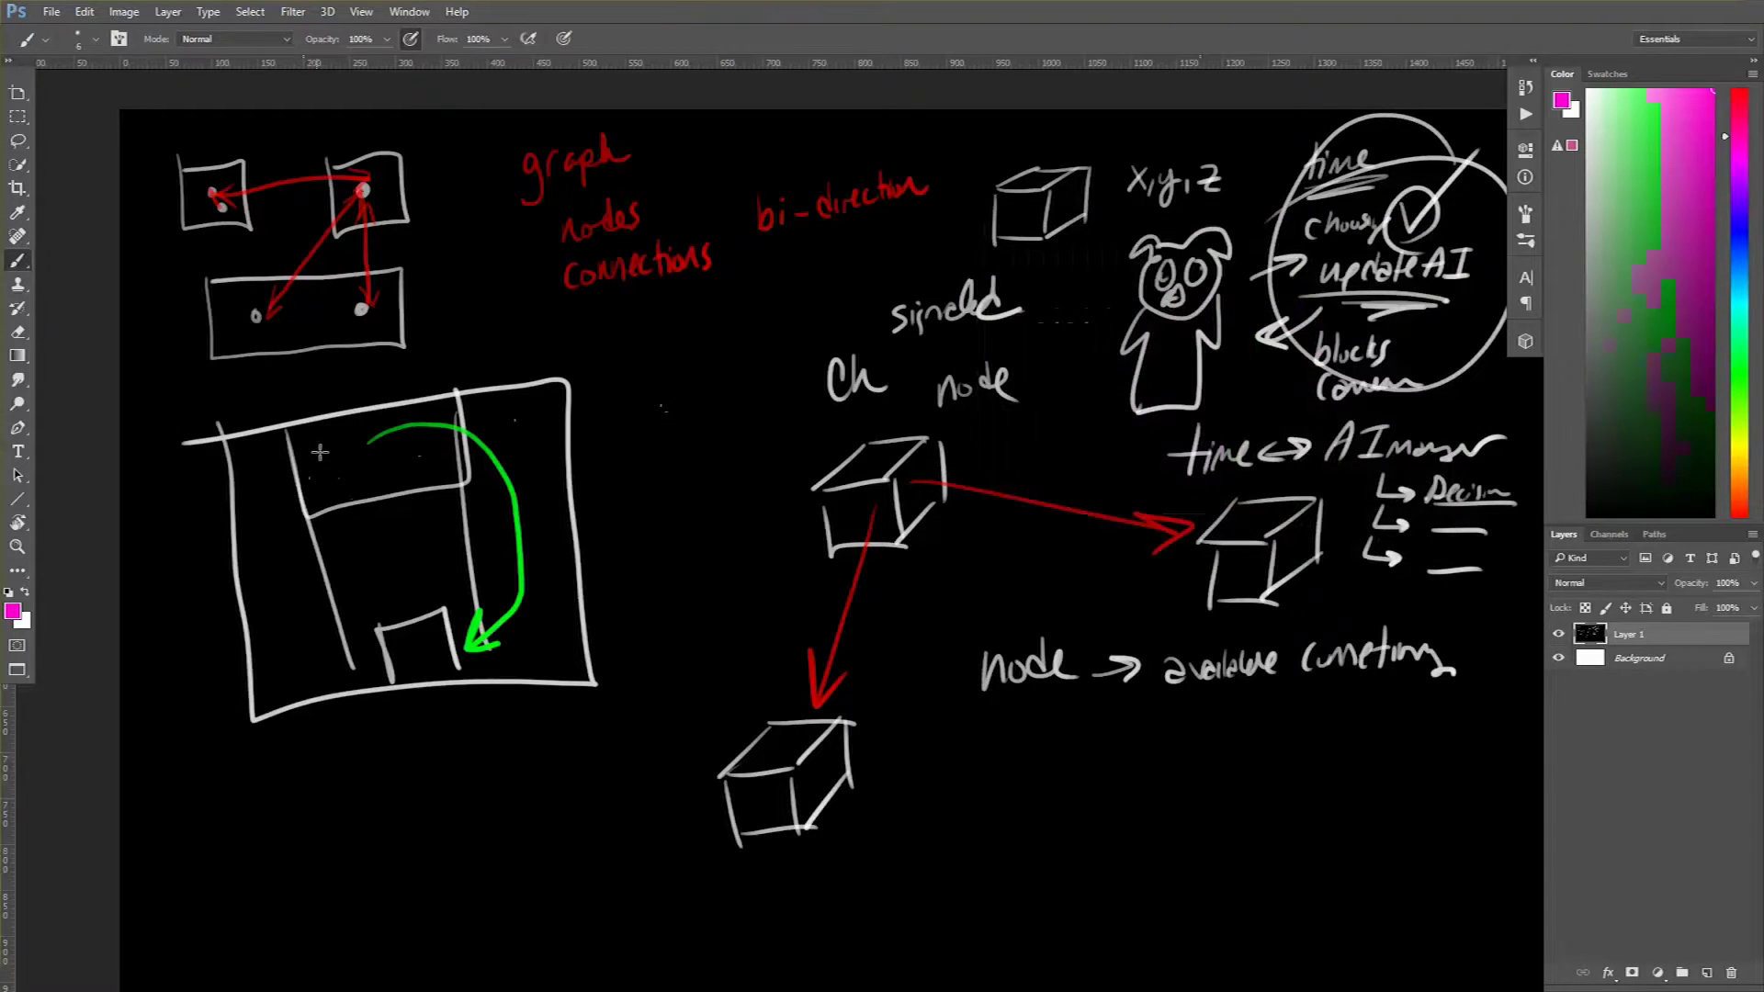
mouse_move(331, 442)
left_mouse_down()
mouse_move(298, 462)
mouse_move(292, 557)
mouse_move(390, 660)
left_mouse_up()
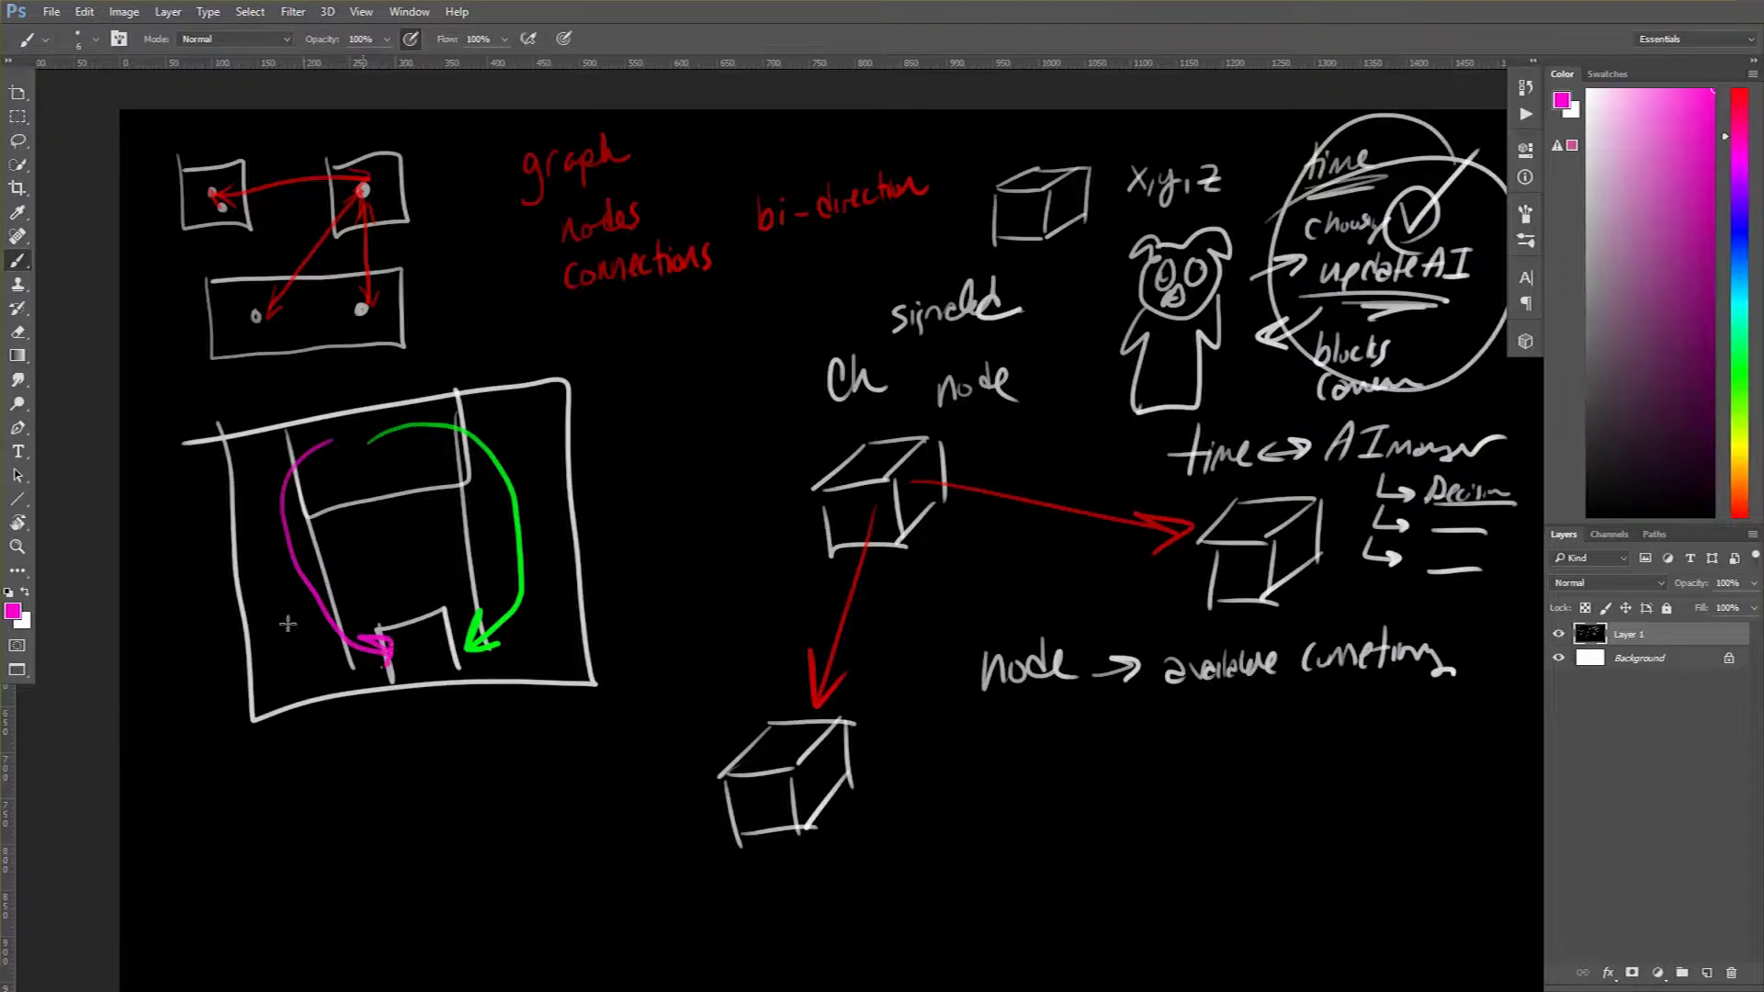
Set the brush colour to blue and draw alternative path arrows from the inner block towards its partition walls and the doorway
left_click(22, 611)
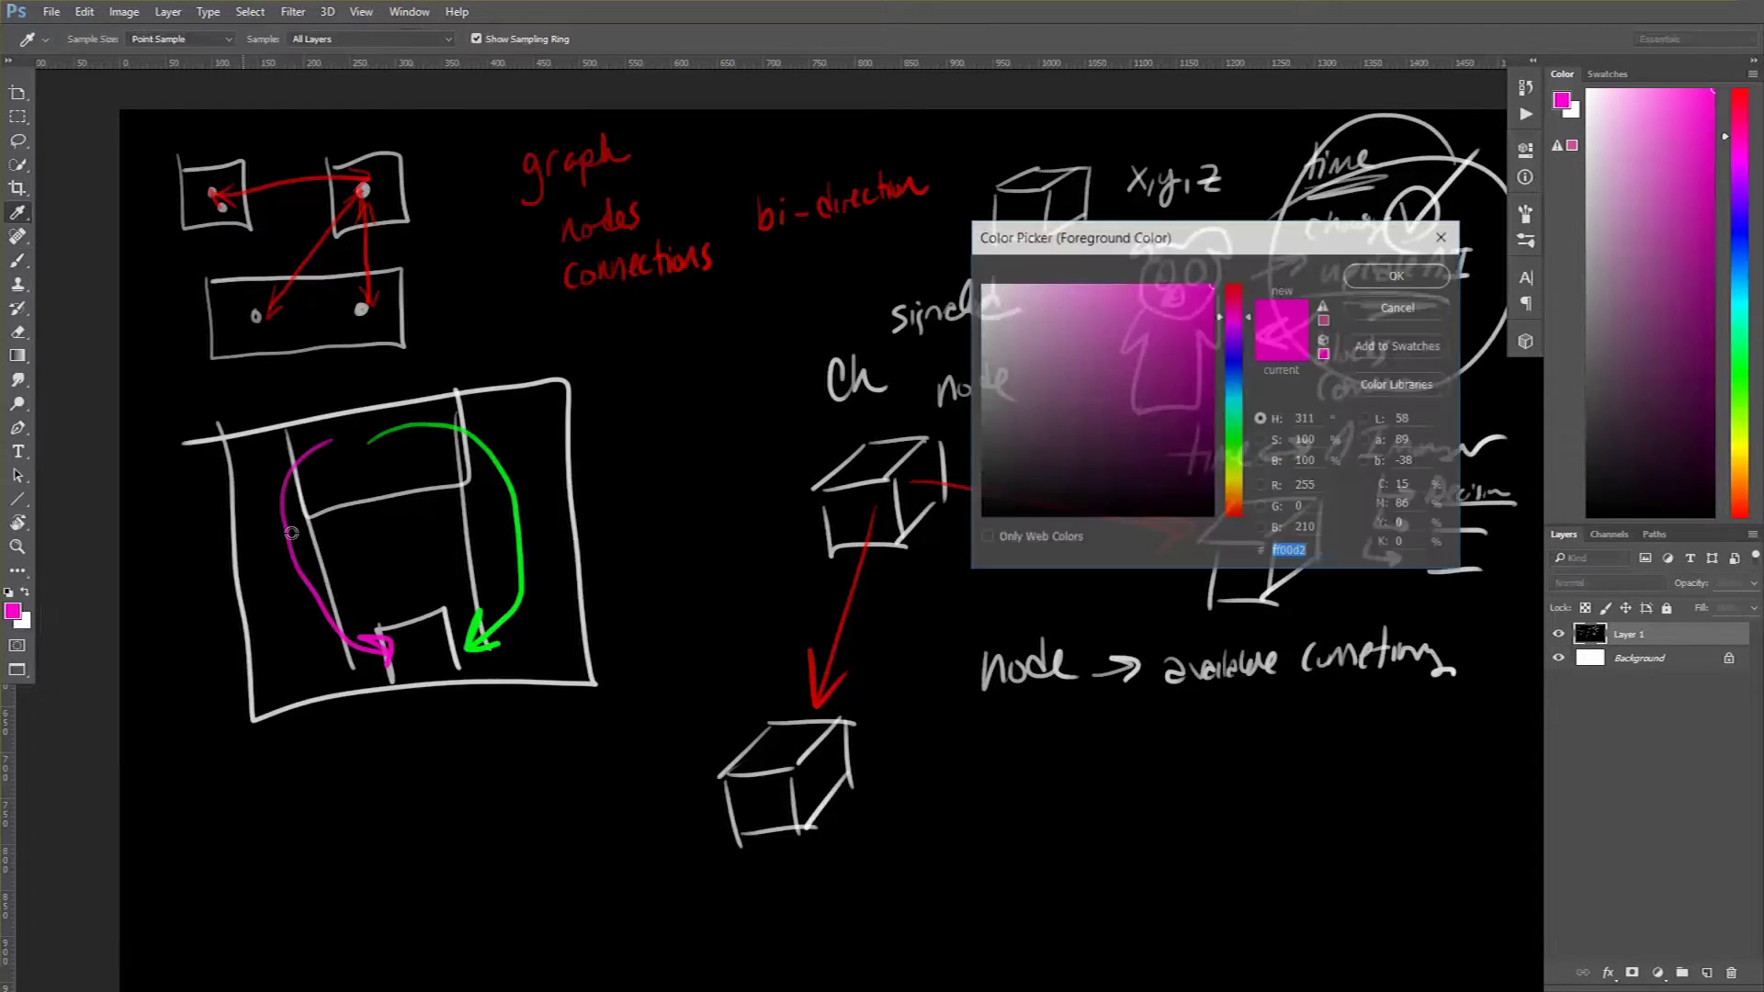
left_click(1245, 362)
left_click(1361, 278)
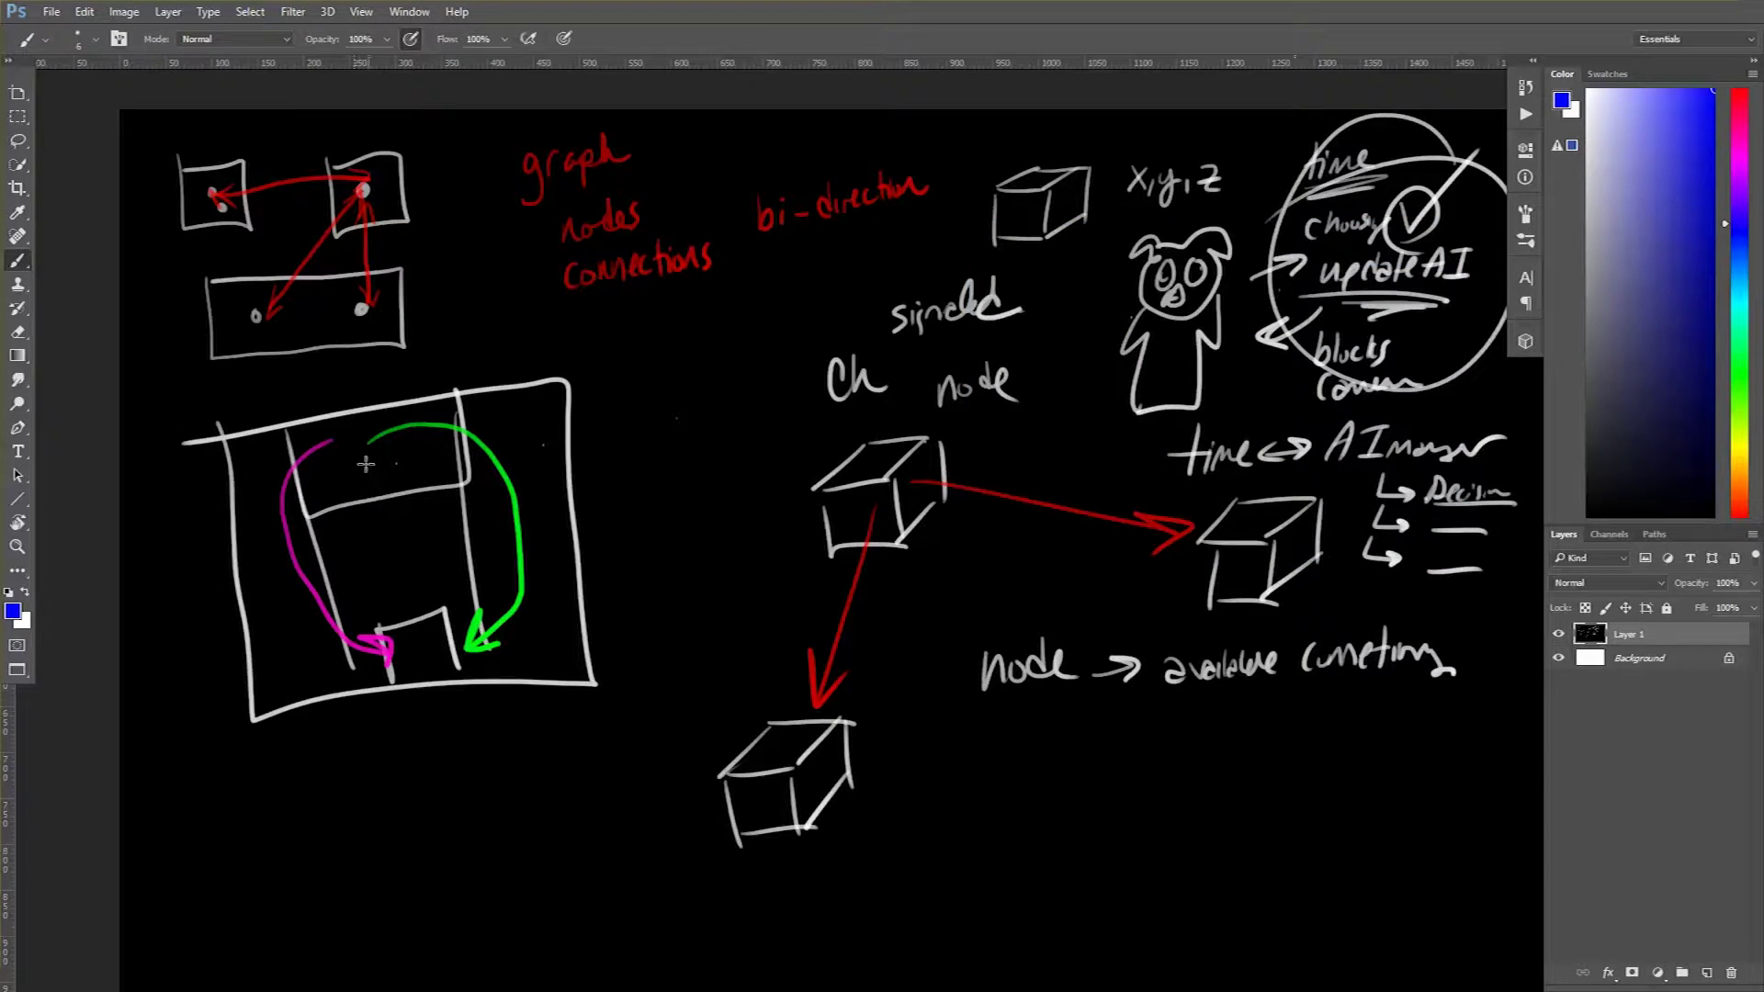
mouse_move(367, 450)
left_mouse_down()
mouse_move(430, 428)
mouse_move(468, 506)
mouse_move(324, 478)
mouse_move(348, 577)
left_mouse_up()
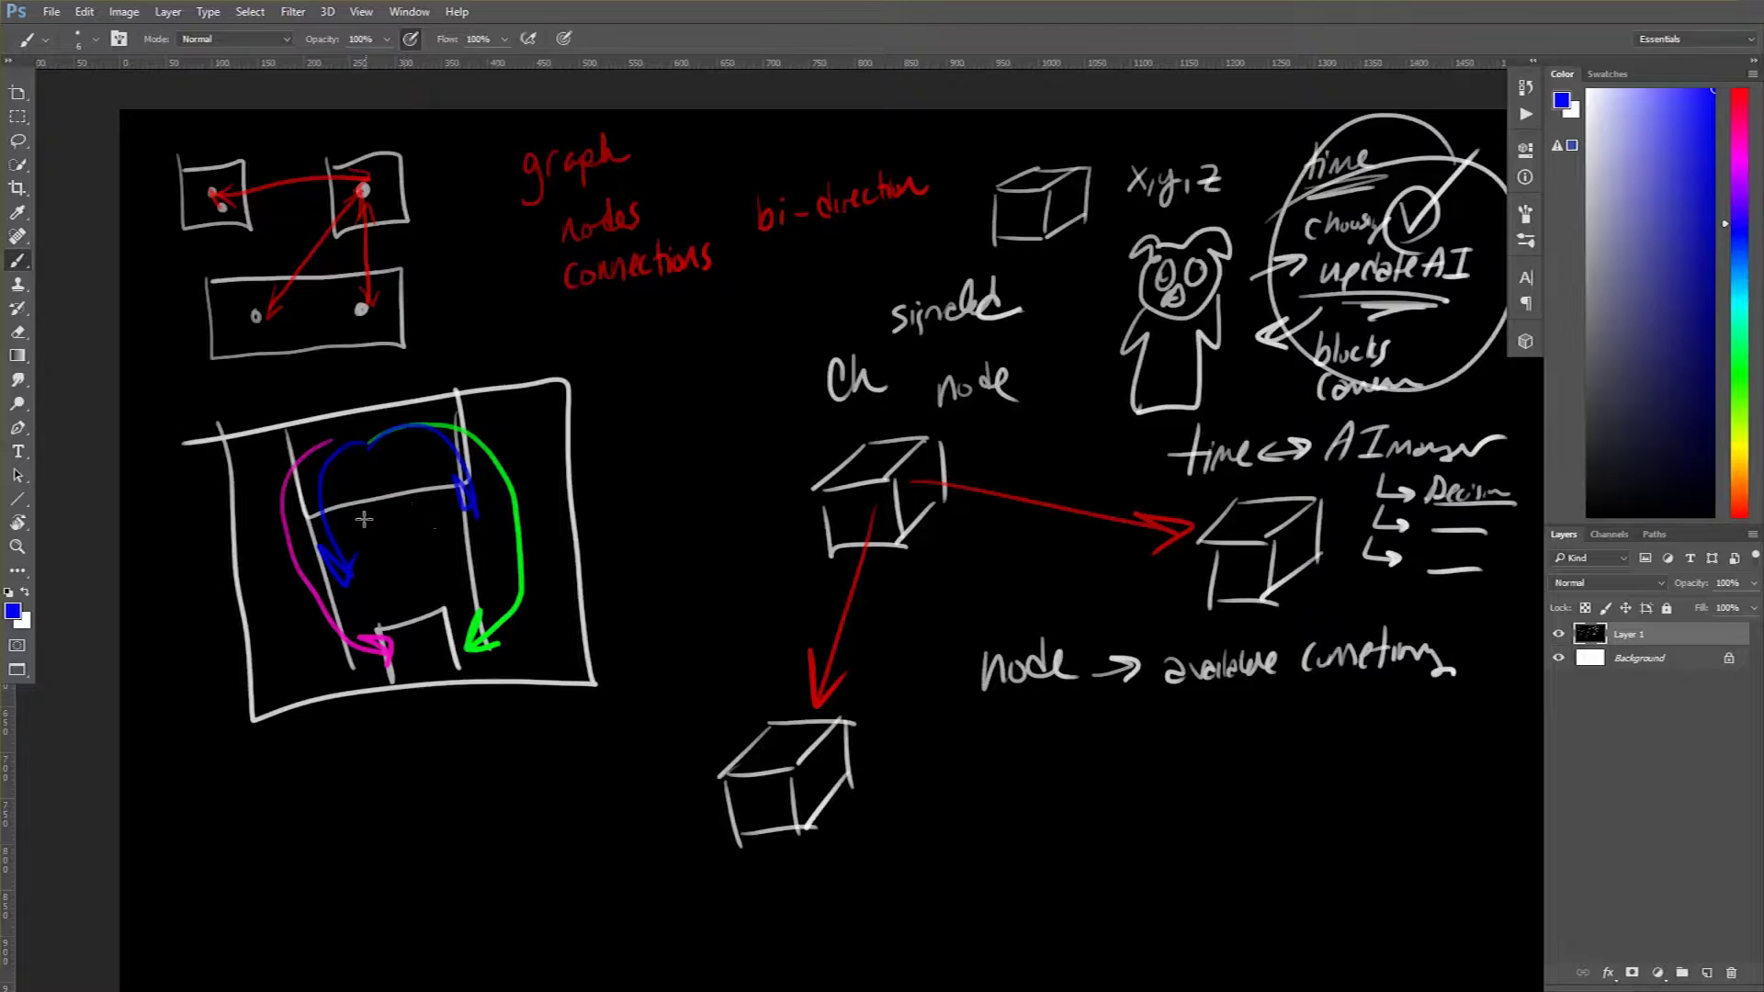
mouse_move(348, 517)
left_mouse_down()
mouse_move(393, 510)
mouse_move(363, 528)
mouse_move(421, 623)
mouse_move(386, 633)
left_mouse_up()
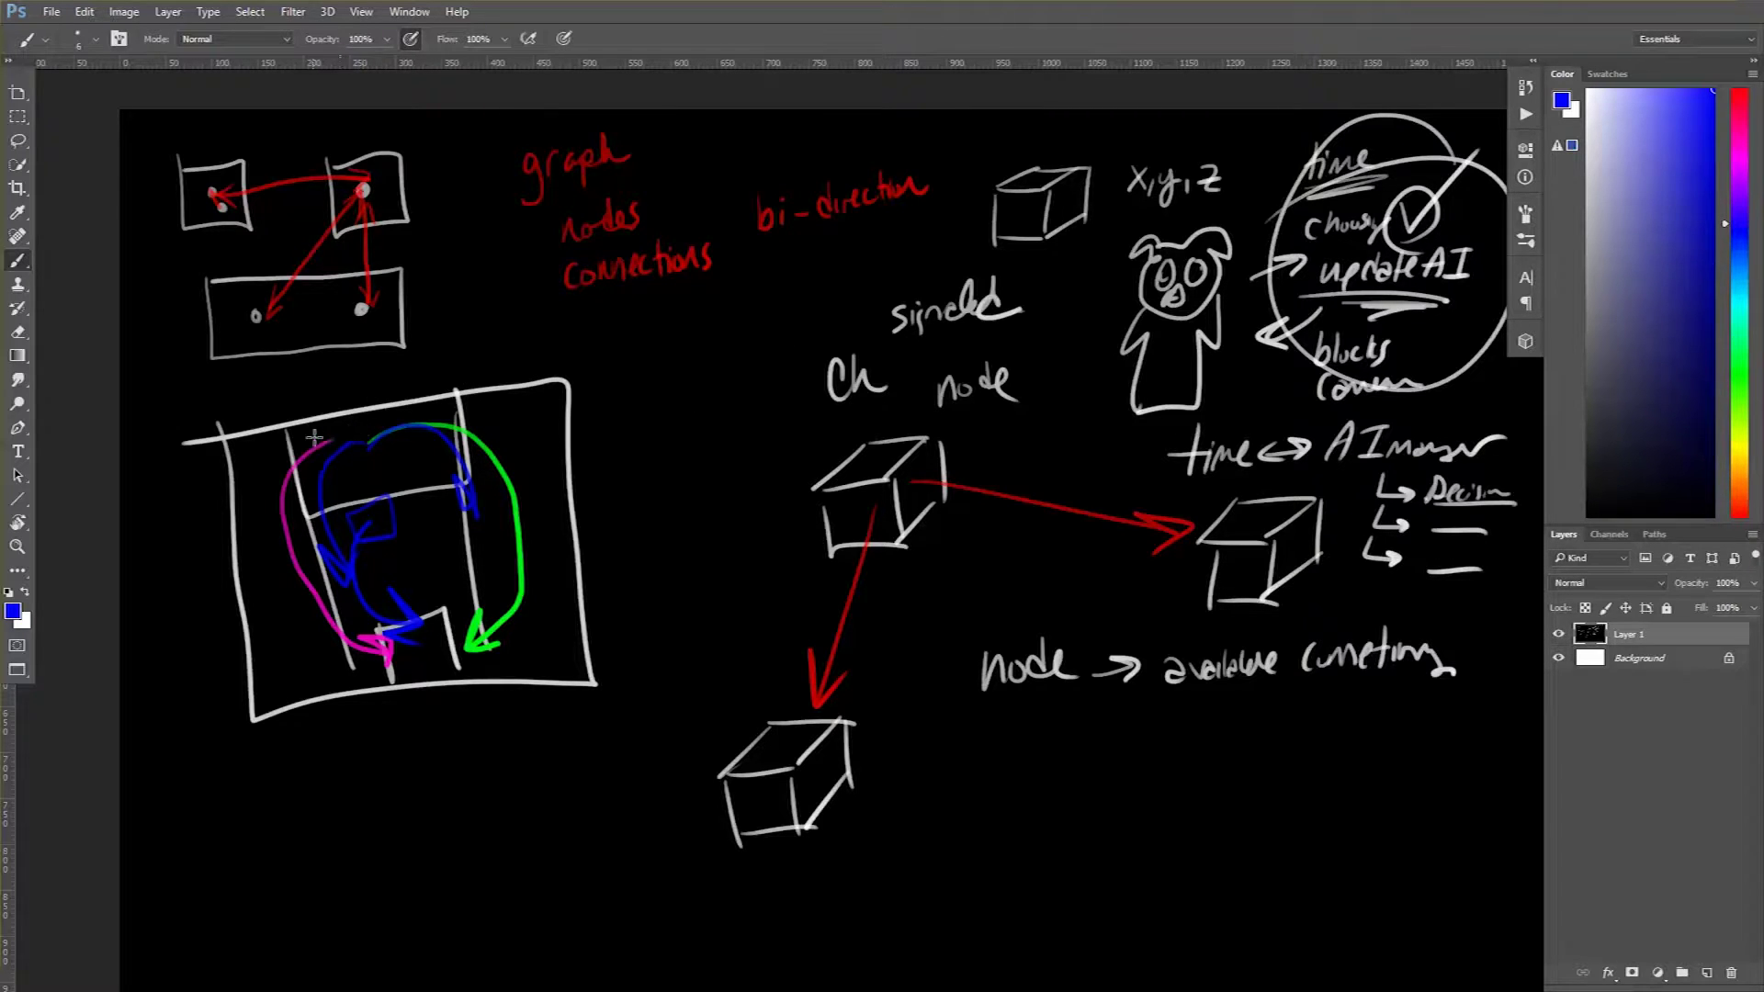
Draw long blue strokes through the room, scribble over its magenta-arrow side, and mark both of the character's hands
left_click_drag(340, 384, 439, 716)
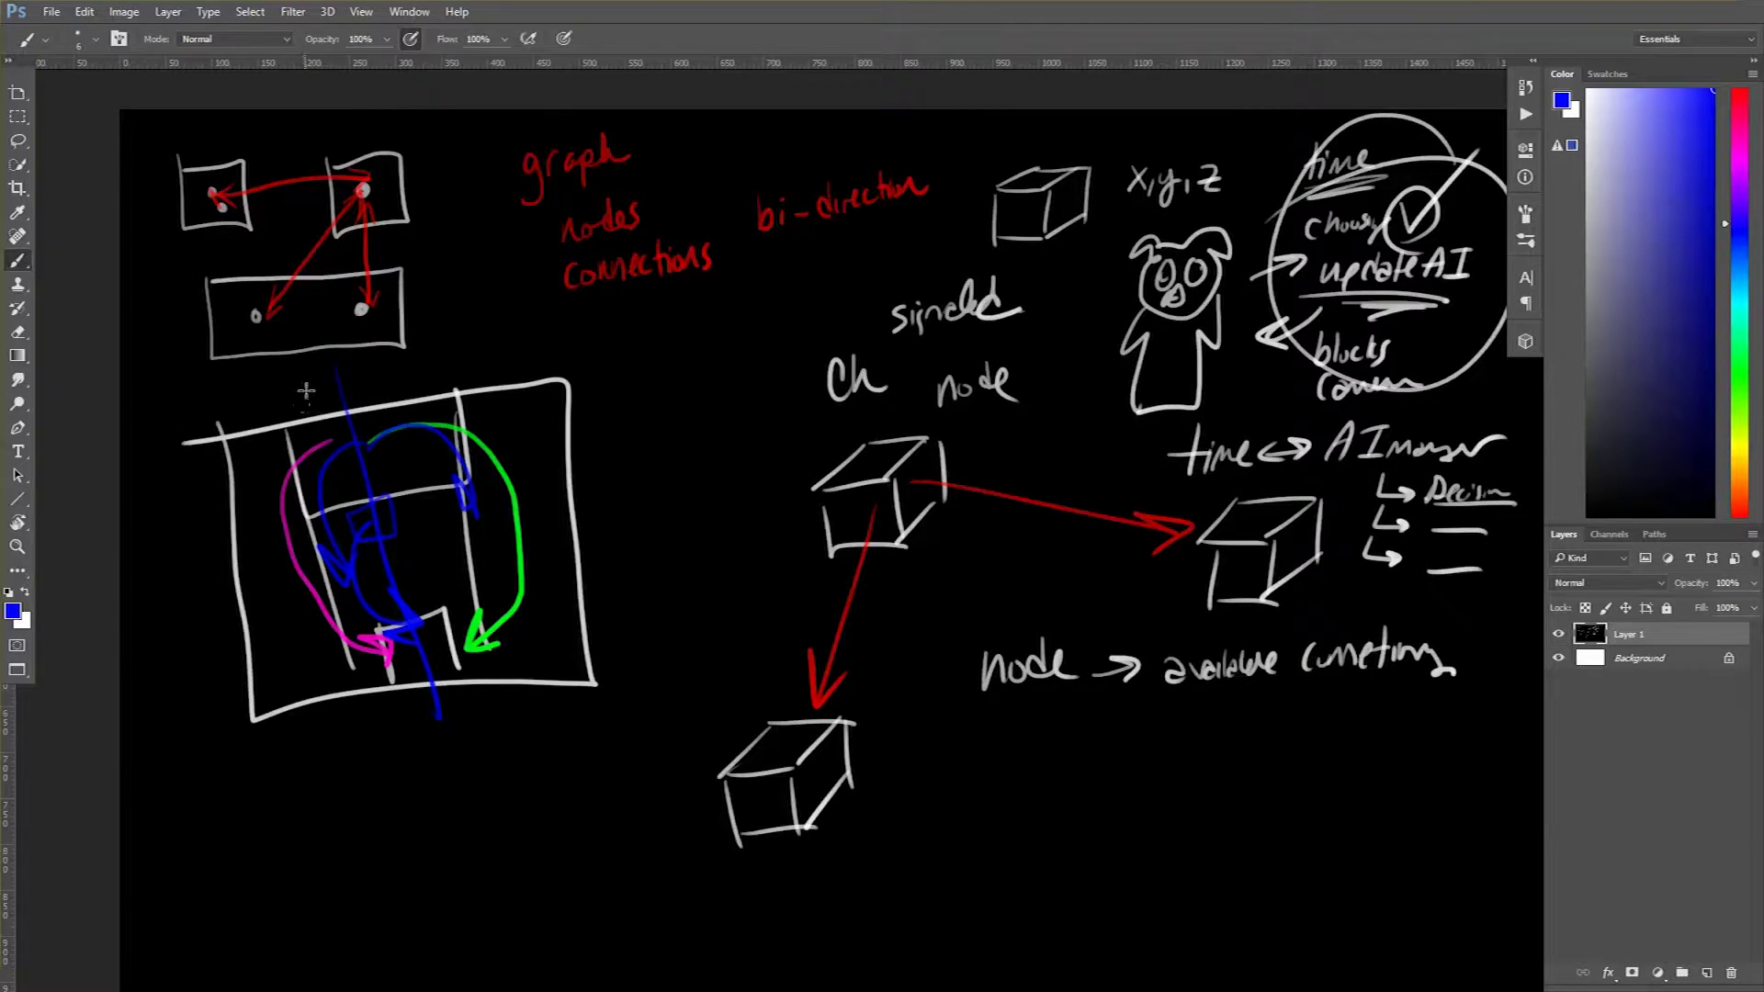
mouse_move(300, 387)
left_mouse_down()
mouse_move(225, 454)
mouse_move(297, 538)
mouse_move(291, 605)
mouse_move(357, 664)
mouse_move(352, 735)
left_mouse_up()
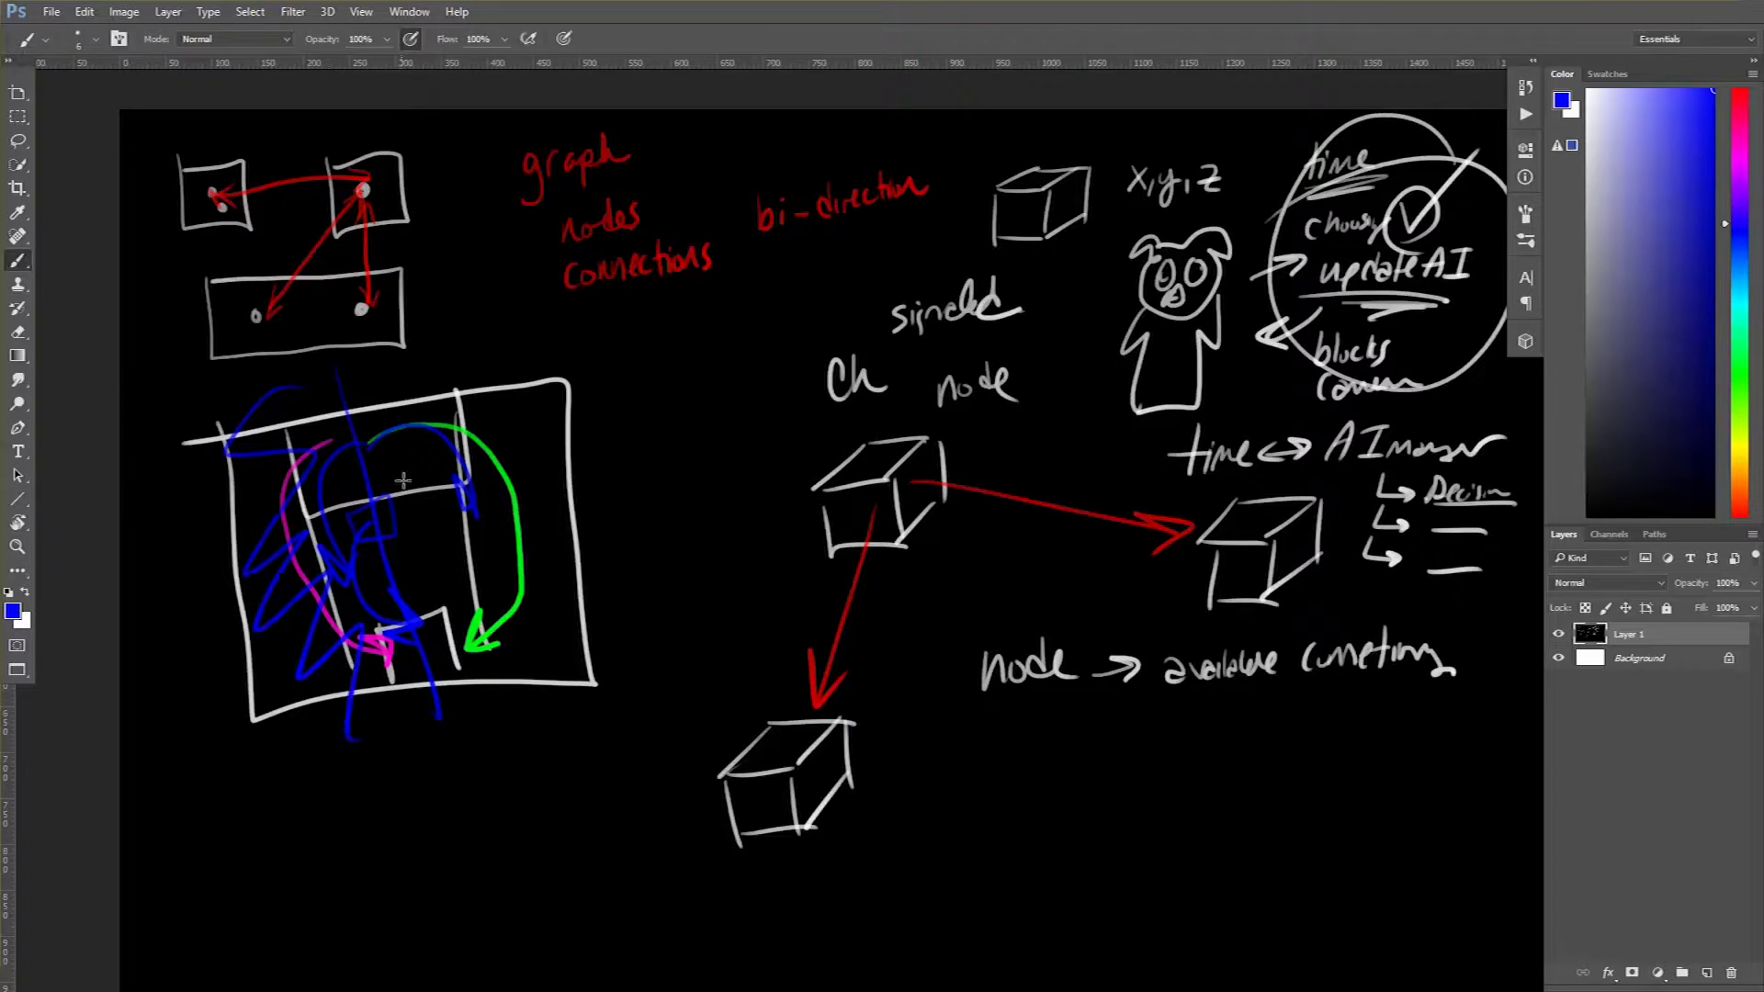
left_click(1108, 356)
left_click_drag(1216, 361, 1235, 353)
Set the brush colour to yellow and write "Character gets a linkage nodes" beneath the available connections note
left_click(8, 593)
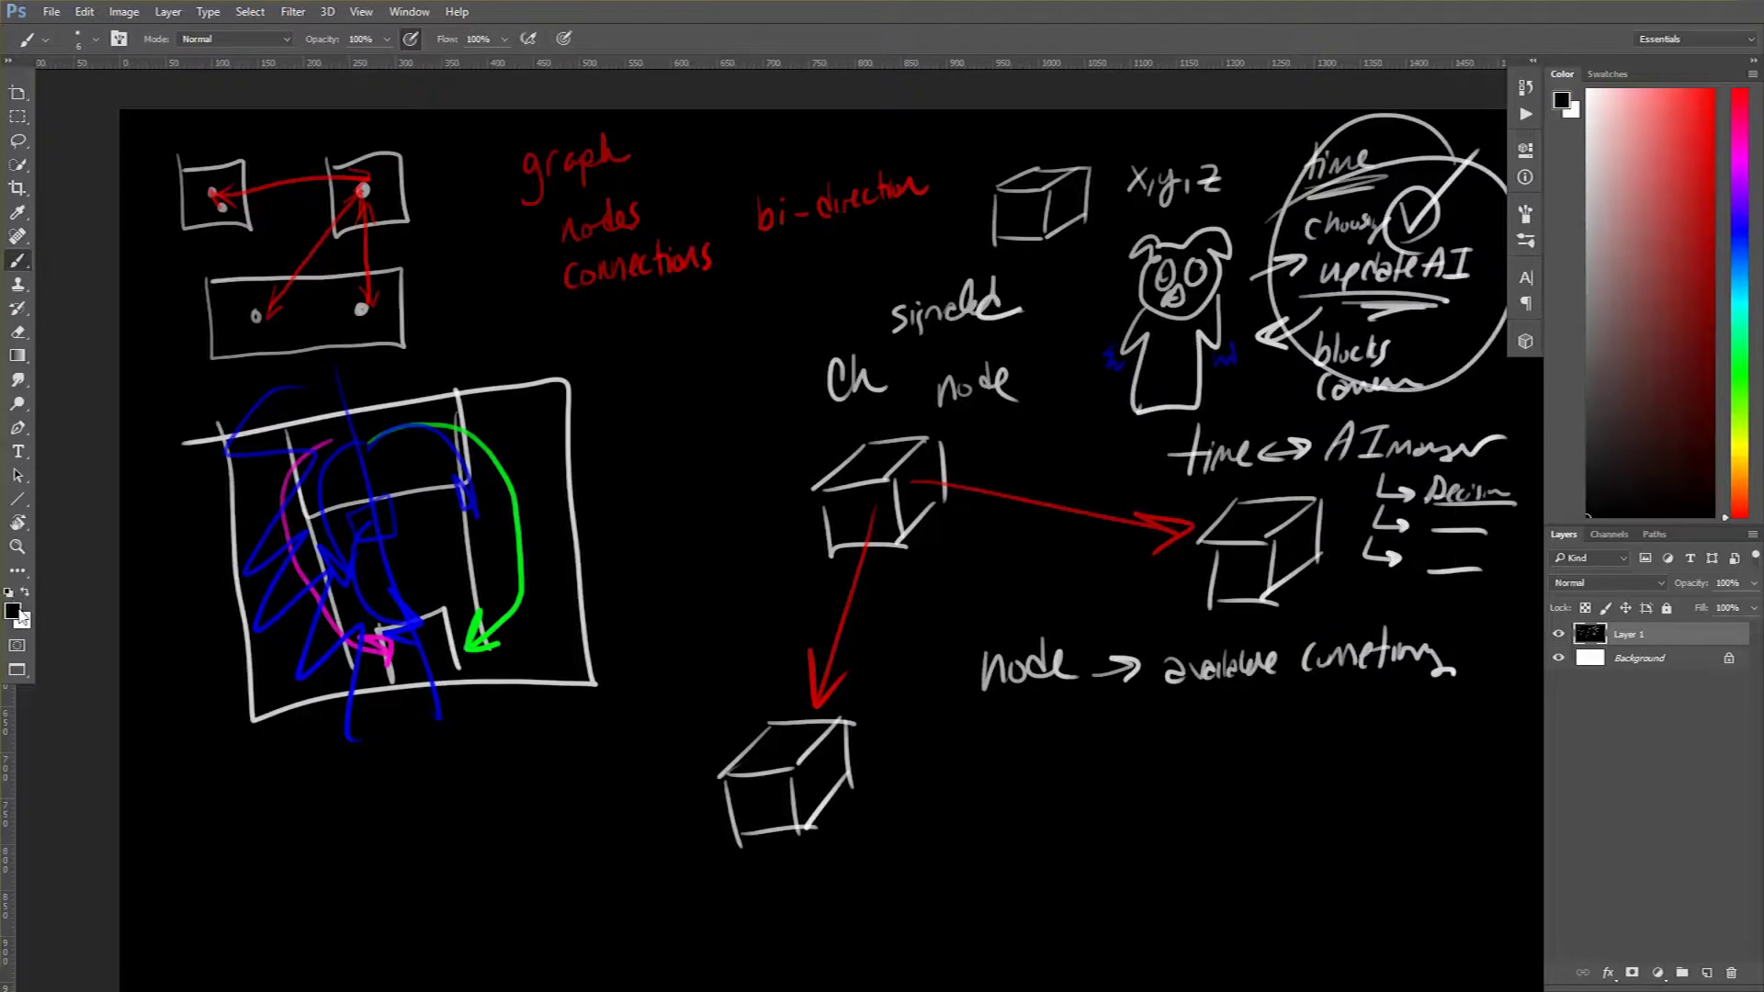
left_click(13, 611)
left_click(1233, 474)
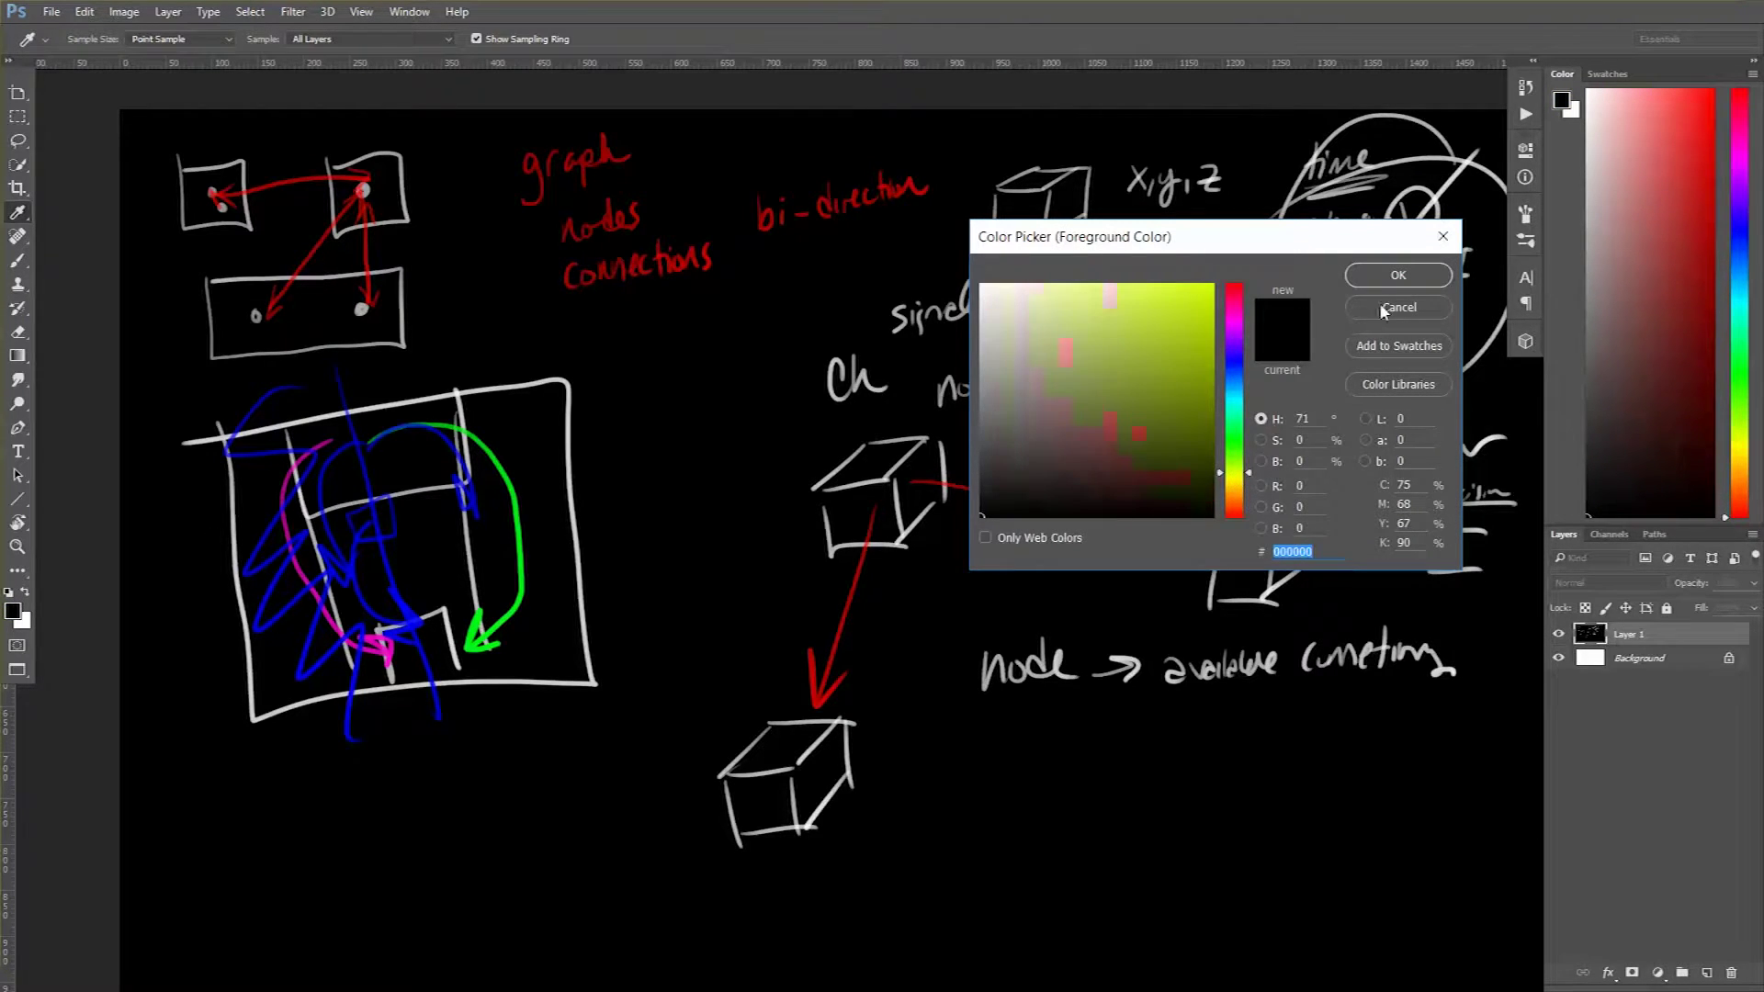
left_click_drag(1228, 329, 1268, 283)
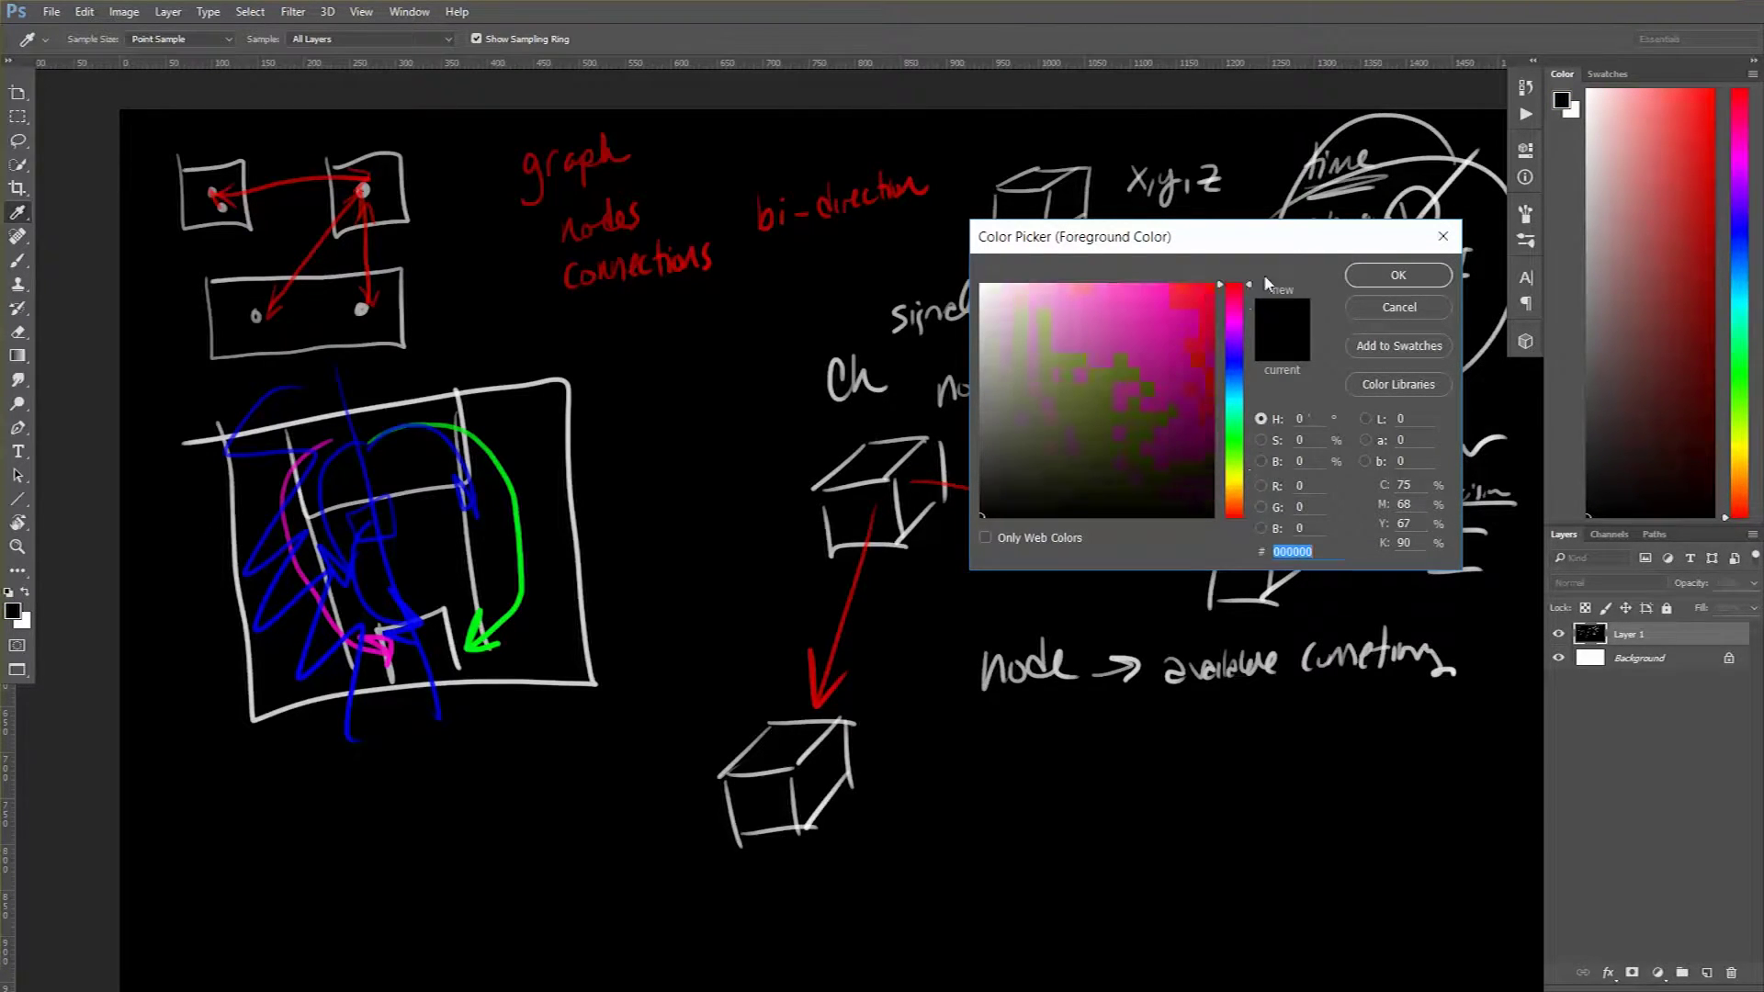
left_click(1234, 481)
left_click(1211, 286)
left_click(1398, 275)
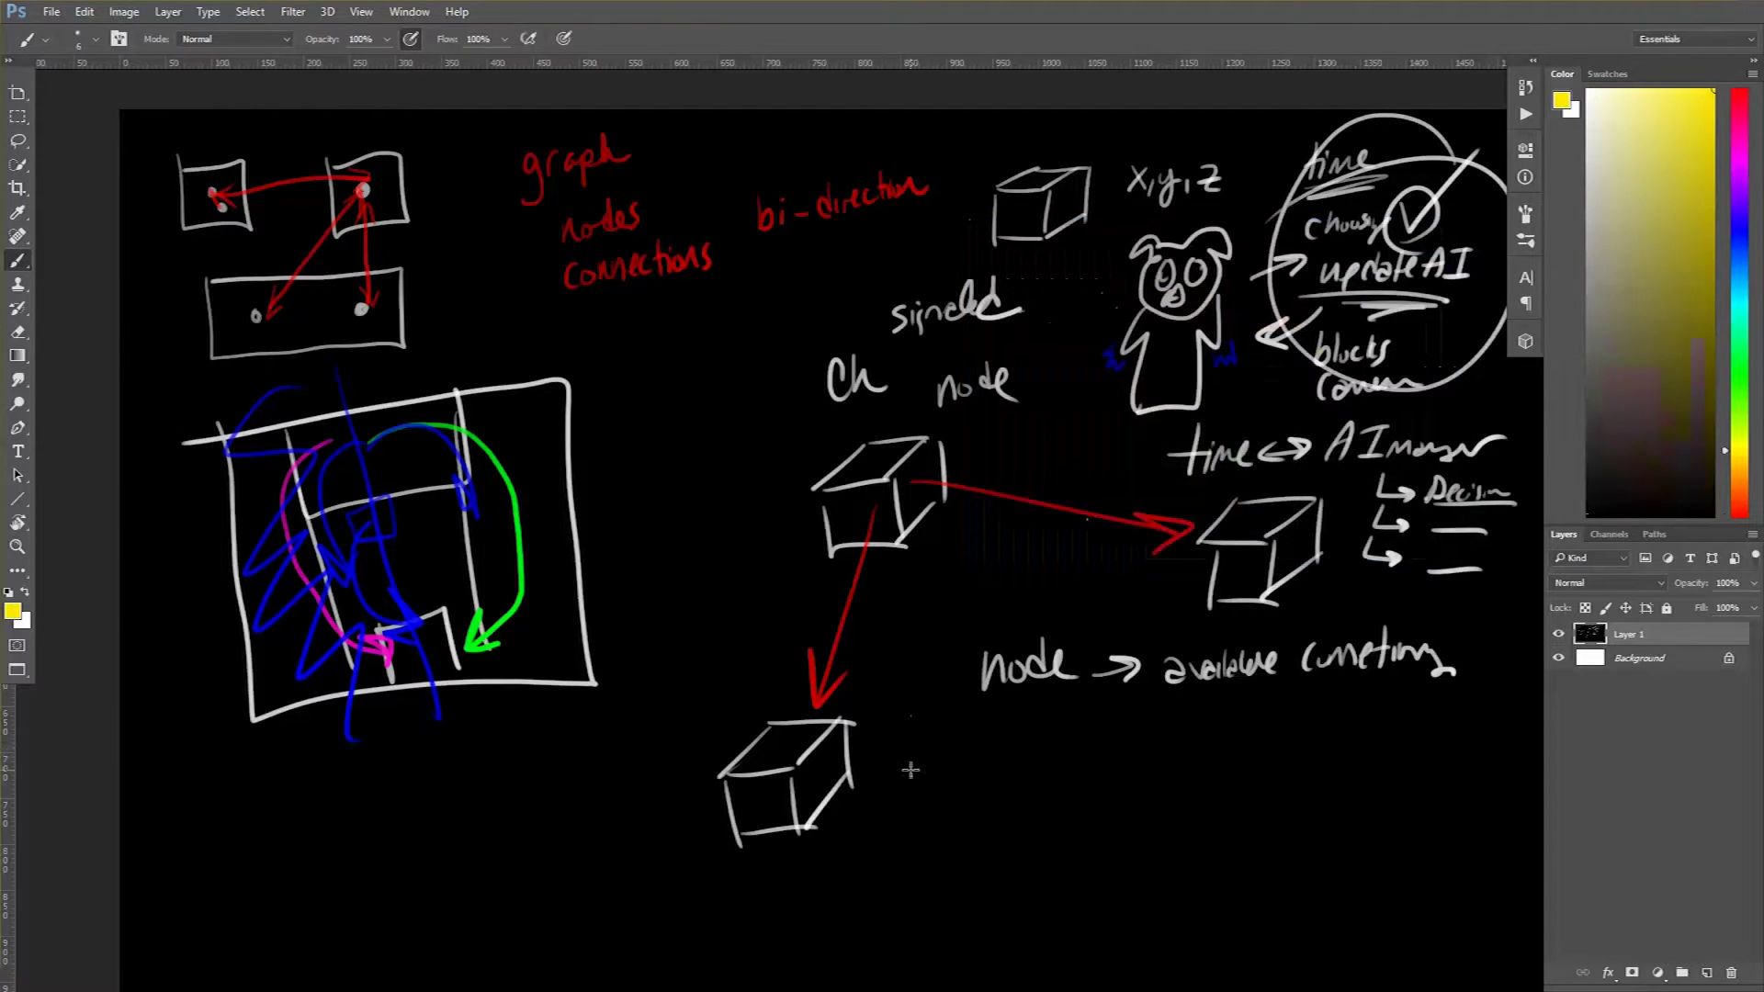
mouse_move(965, 725)
left_mouse_down()
mouse_move(997, 748)
mouse_move(1194, 748)
mouse_move(1231, 717)
mouse_move(1228, 746)
mouse_move(1251, 748)
mouse_move(1413, 735)
left_mouse_up()
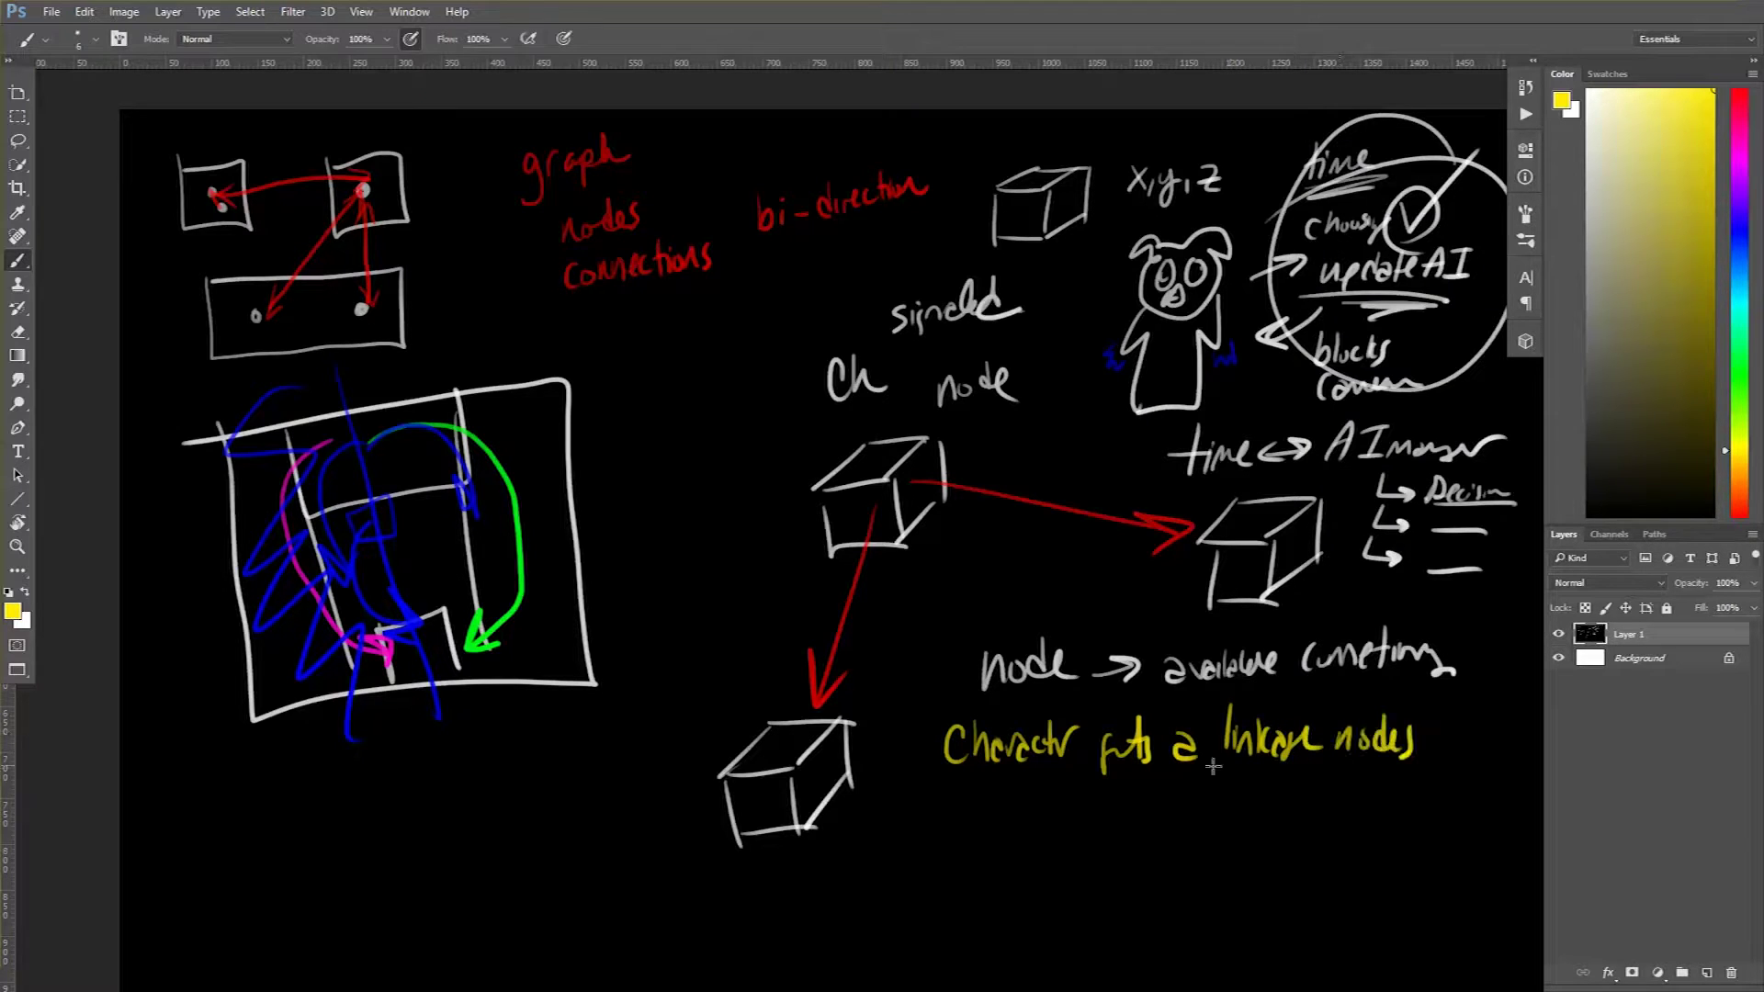
Write "link n1 ↔ n2" and "n1 ↔ l1 l2 l3" below the yellow sentence, underlining "link"
mouse_move(1040, 849)
left_mouse_down()
mouse_move(1066, 832)
mouse_move(1188, 836)
mouse_move(1214, 814)
mouse_move(1316, 821)
mouse_move(1367, 856)
left_mouse_up()
left_click(1194, 837)
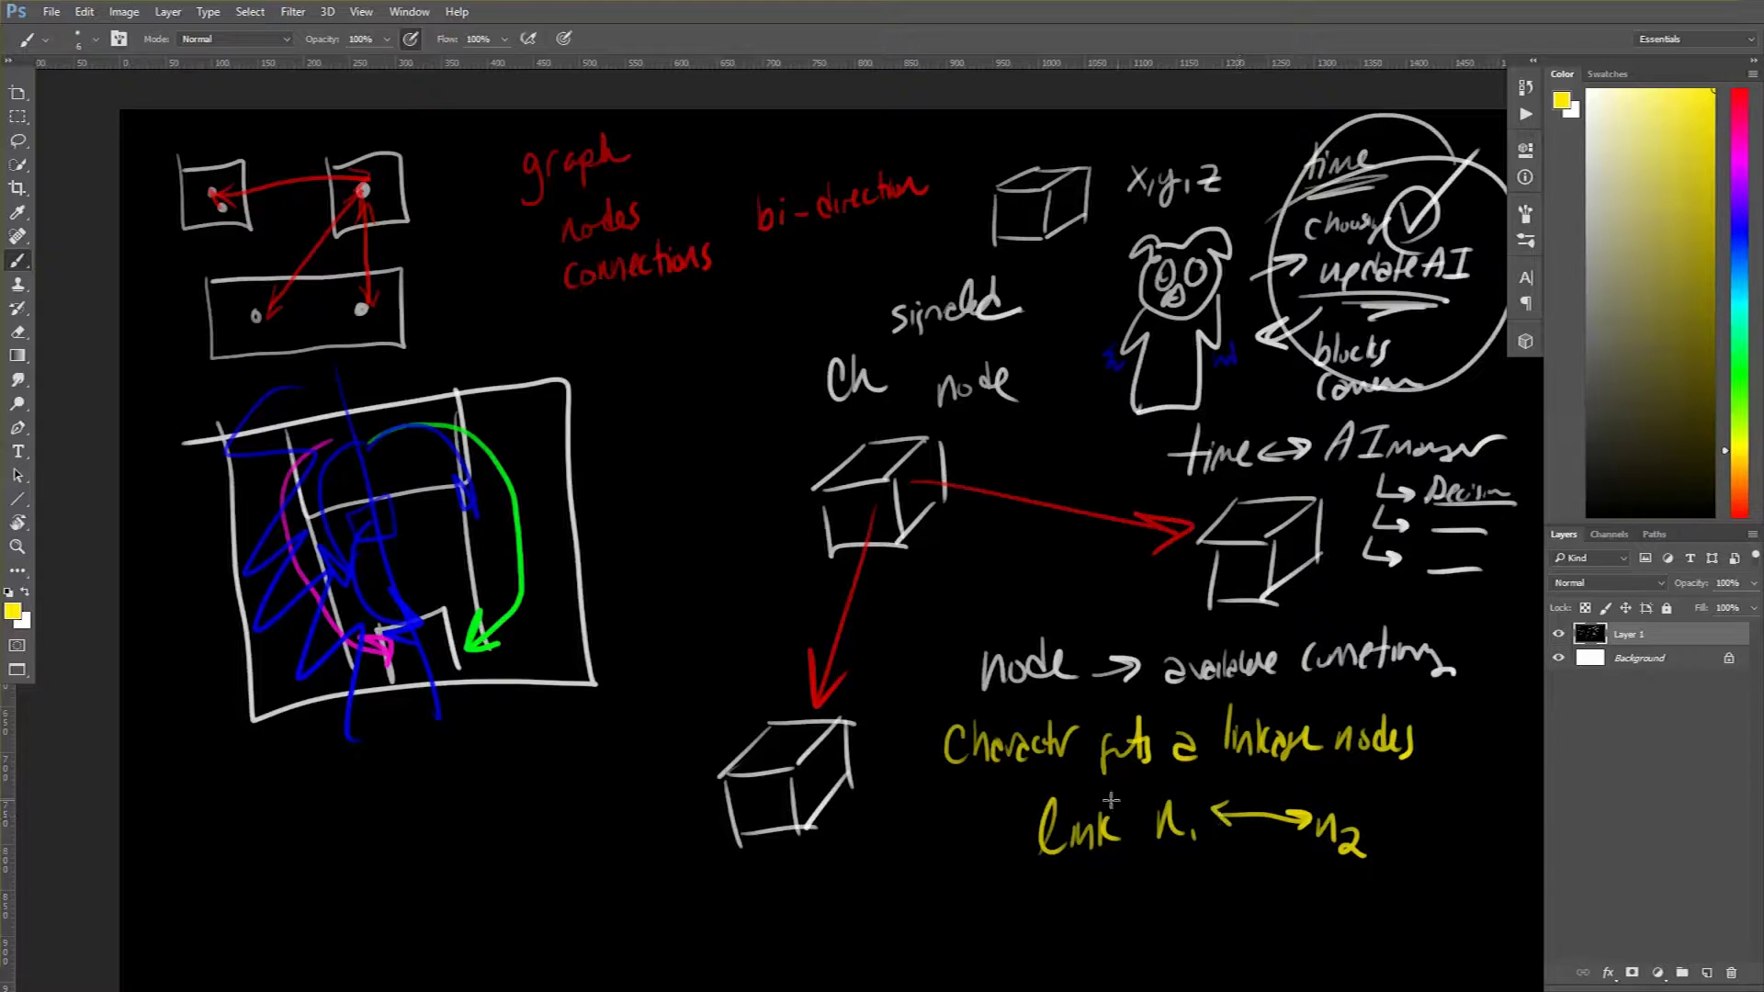
mouse_move(1029, 868)
left_mouse_down()
mouse_move(1135, 864)
mouse_move(1173, 910)
mouse_move(1222, 923)
mouse_move(1251, 887)
mouse_move(1389, 909)
mouse_move(1440, 893)
mouse_move(1490, 926)
left_mouse_up()
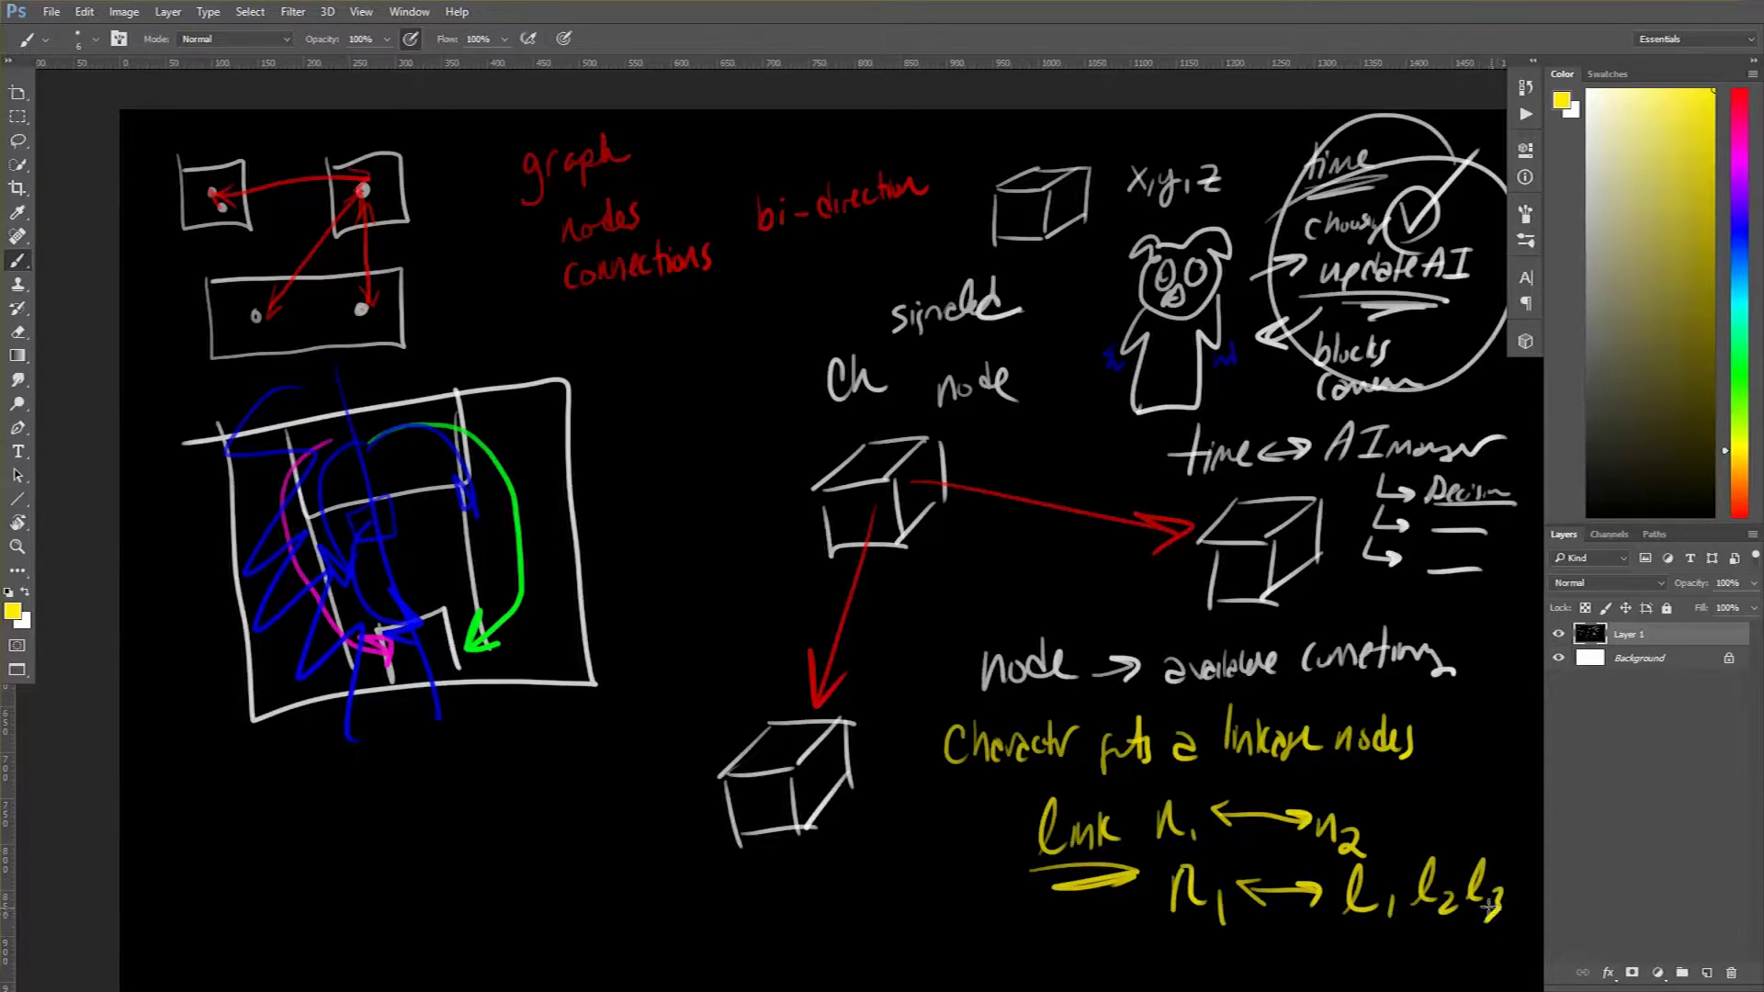
Write "n1 query manager" below the connections note, with an arrow down to an underlined "links[ ]"
scroll(1313, 808, "down", 1, "alt")
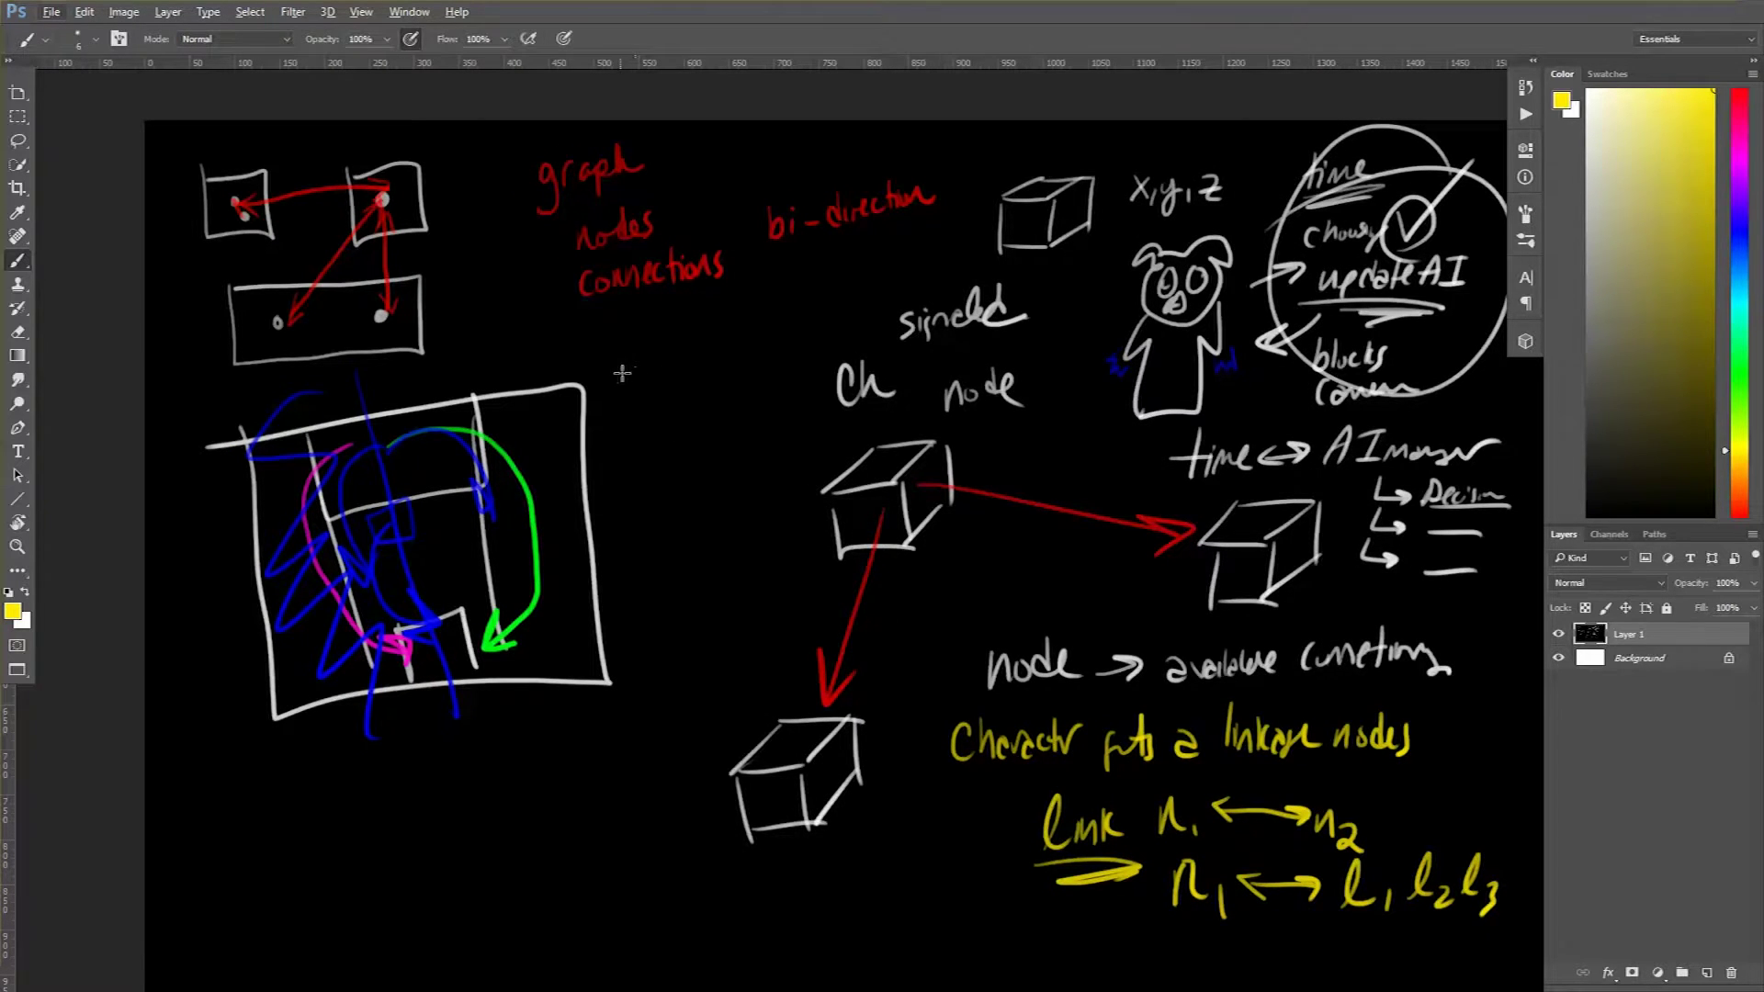
mouse_move(615, 349)
left_mouse_down()
mouse_move(618, 386)
mouse_move(657, 390)
left_mouse_up()
left_click_drag(702, 333, 752, 329)
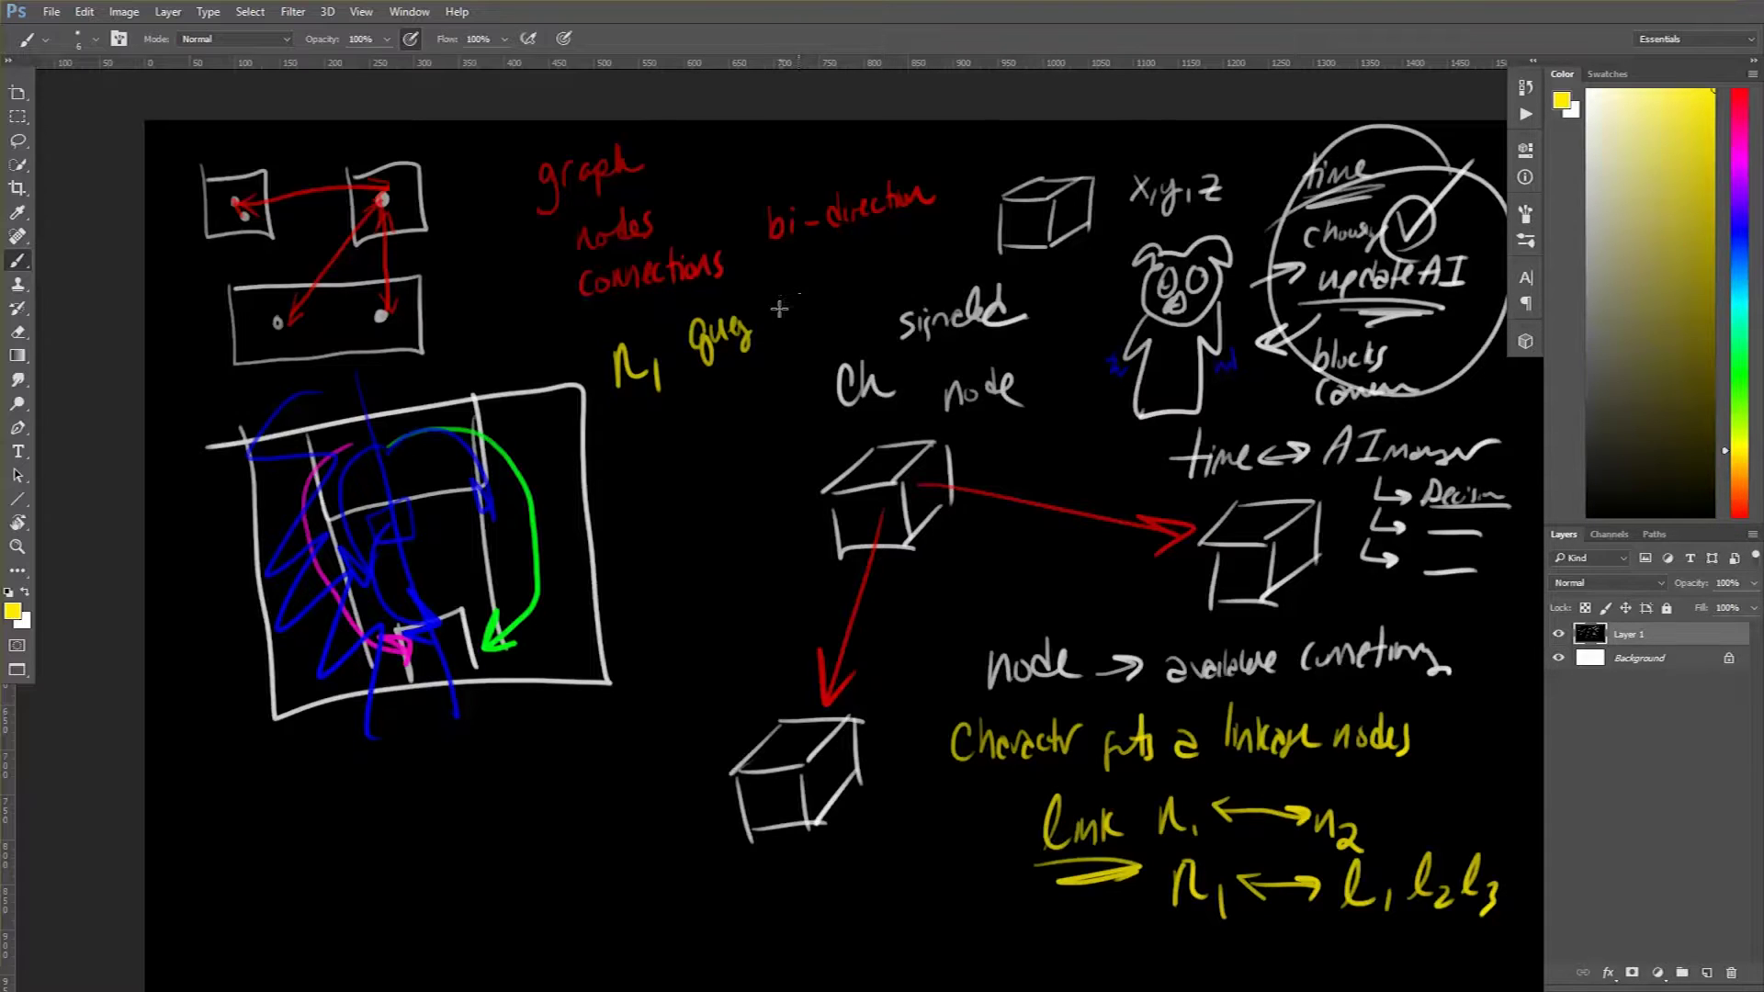
mouse_move(786, 294)
left_mouse_down()
mouse_move(841, 295)
mouse_move(871, 271)
left_mouse_up()
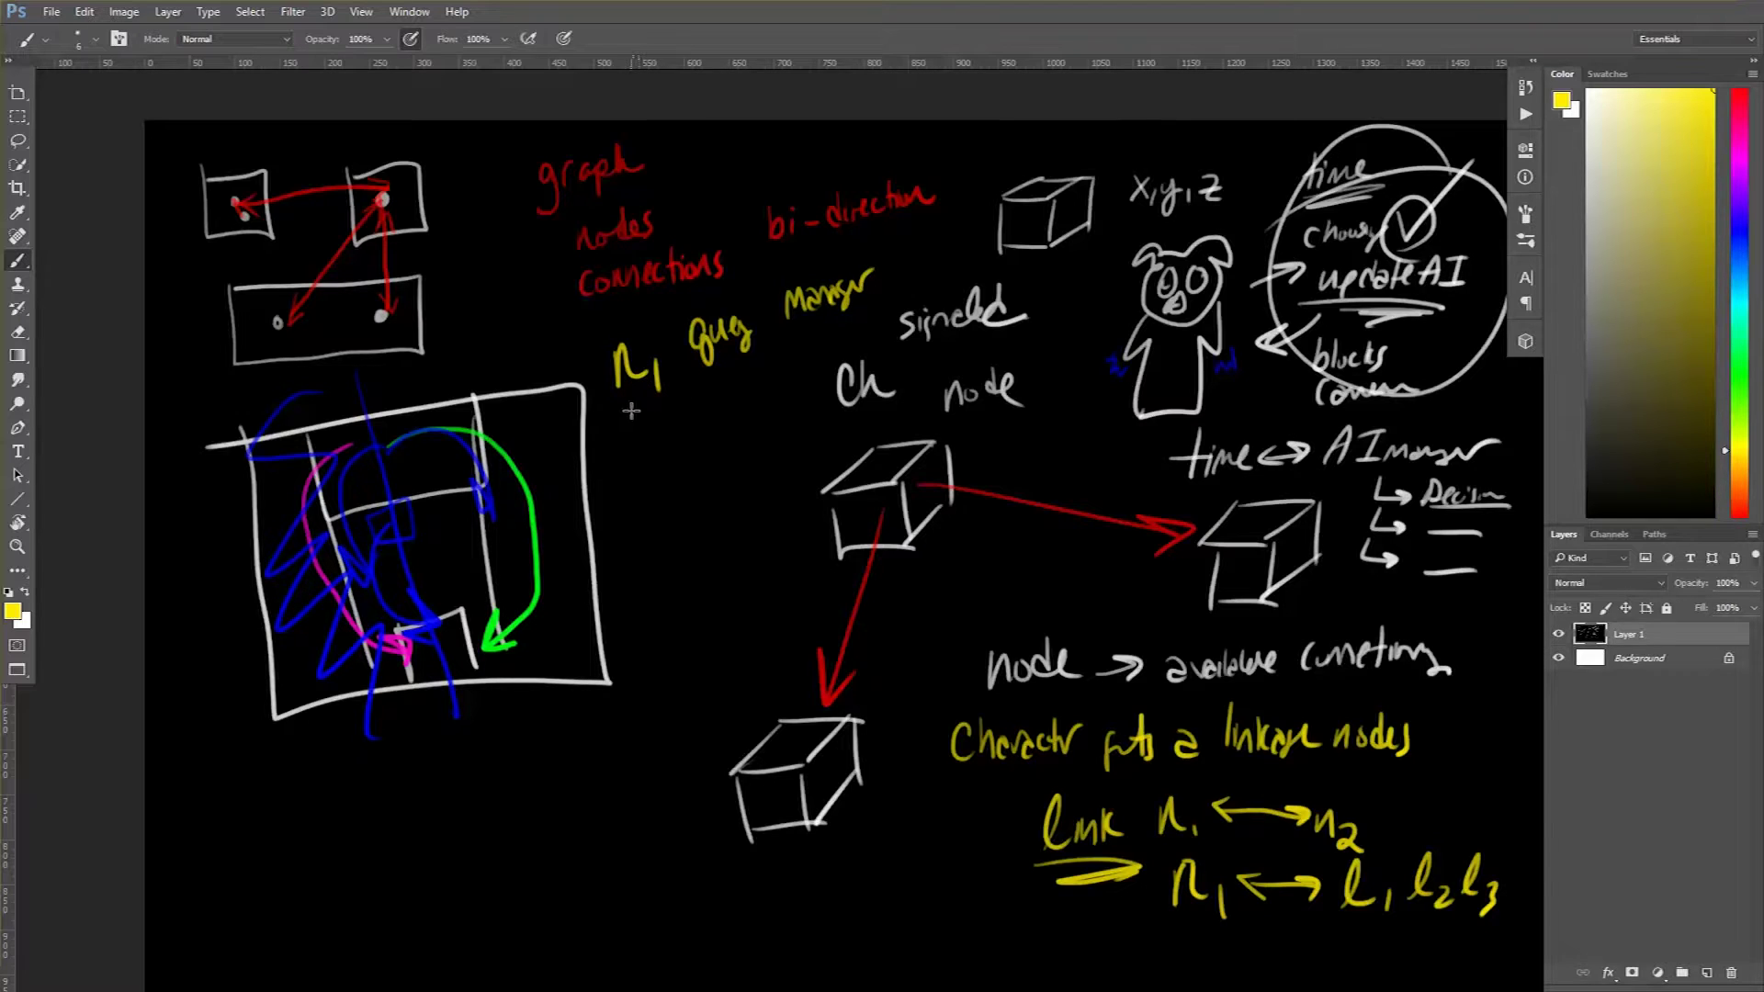
mouse_move(631, 411)
left_mouse_down()
mouse_move(643, 465)
mouse_move(684, 458)
mouse_move(706, 429)
mouse_move(670, 431)
mouse_move(658, 542)
mouse_move(688, 509)
mouse_move(639, 491)
mouse_move(637, 618)
mouse_move(683, 578)
mouse_move(680, 603)
mouse_move(720, 591)
mouse_move(736, 545)
mouse_move(735, 593)
left_mouse_up()
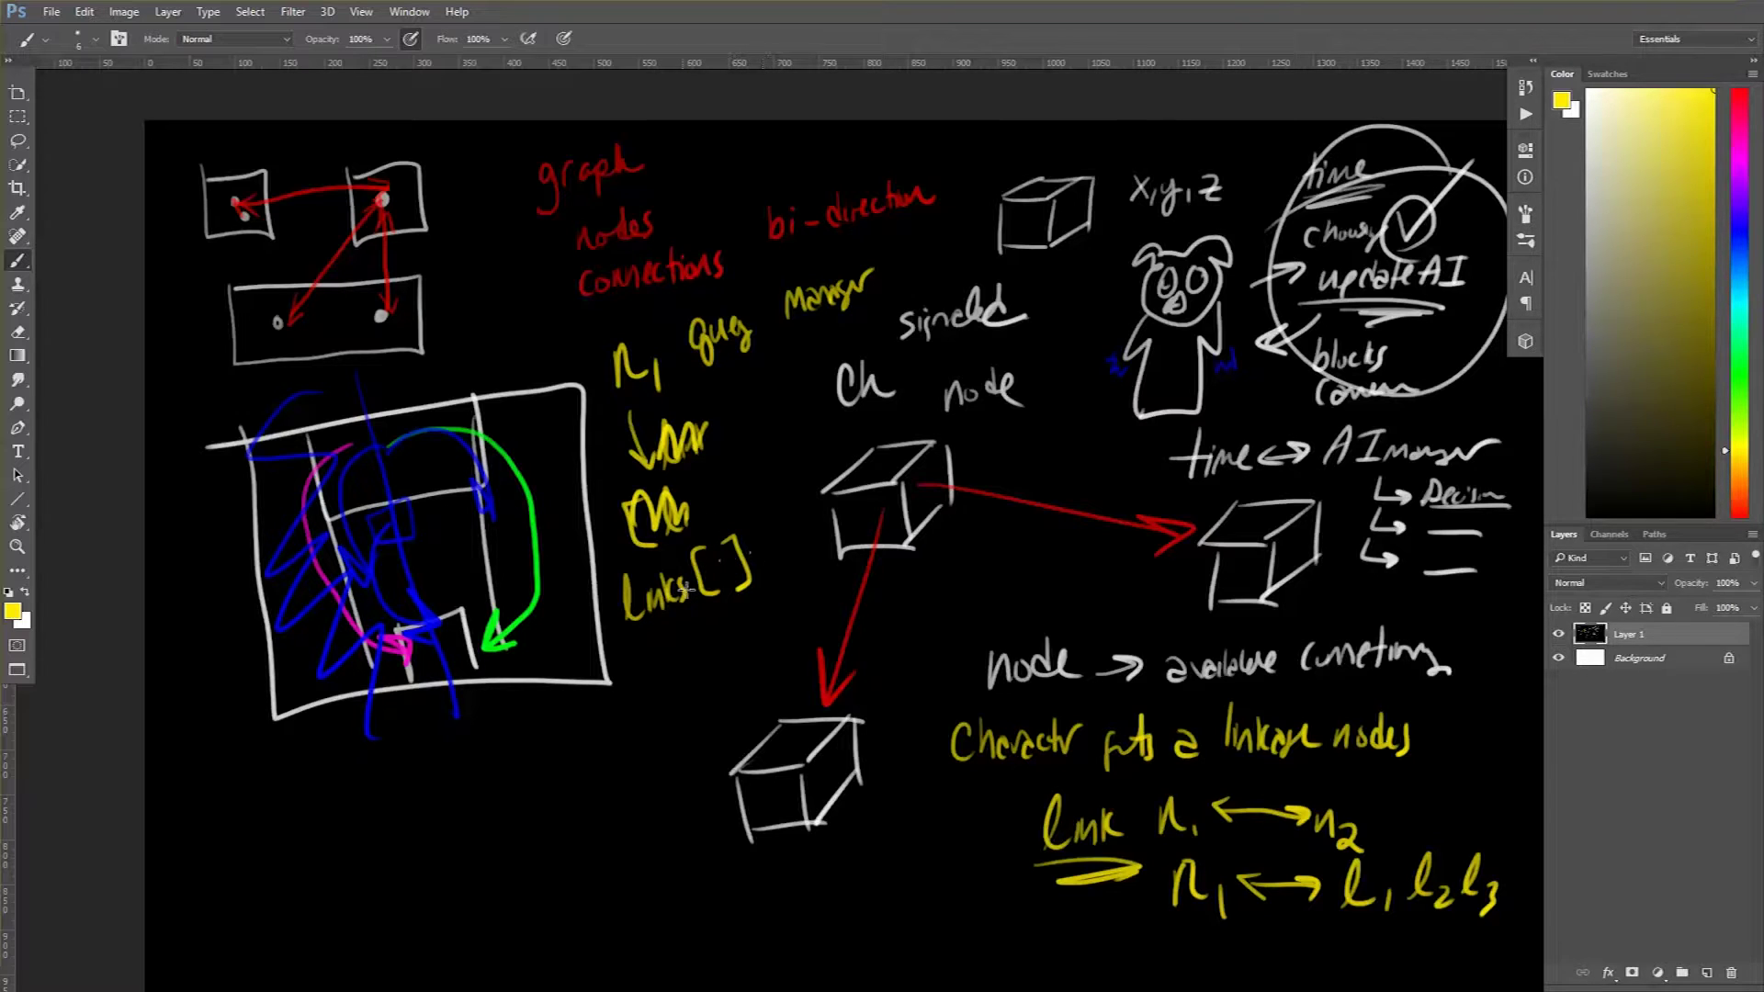
left_click_drag(634, 638, 772, 615)
left_click_drag(658, 632, 748, 616)
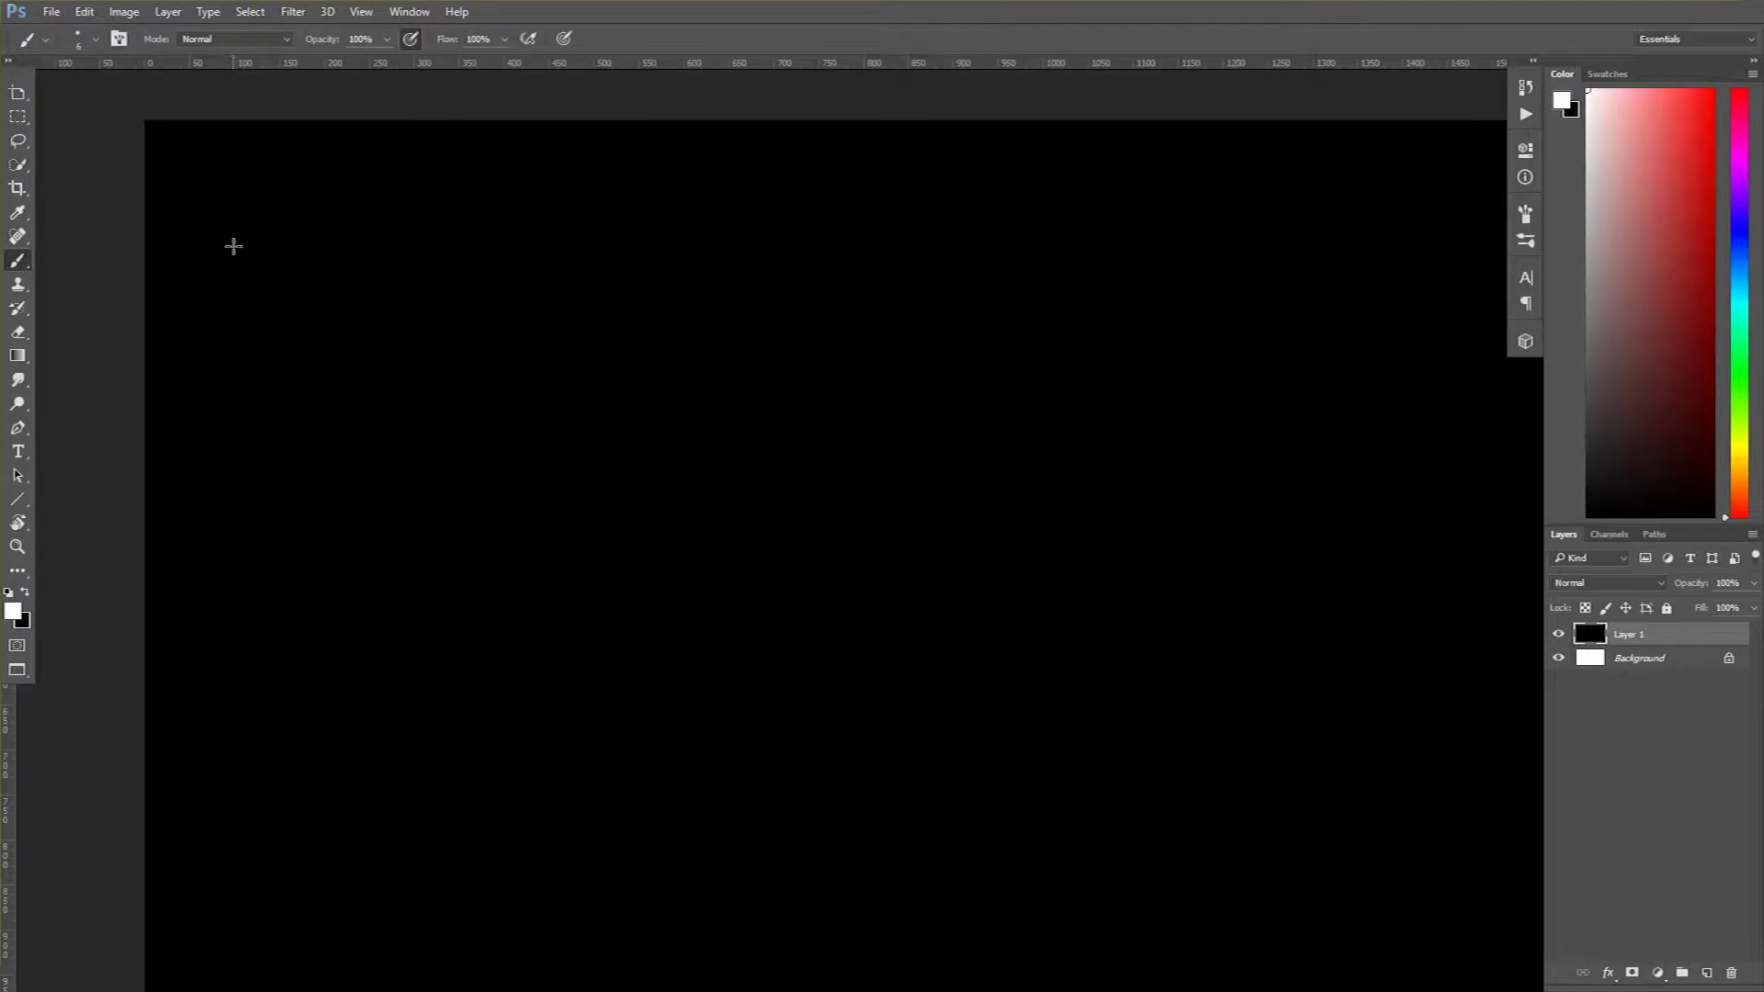
On the blank black canvas, write "nodes, transform [ ]" in white with "connections," beneath it
mouse_move(224, 239)
left_mouse_down()
mouse_move(224, 225)
mouse_move(306, 235)
left_mouse_up()
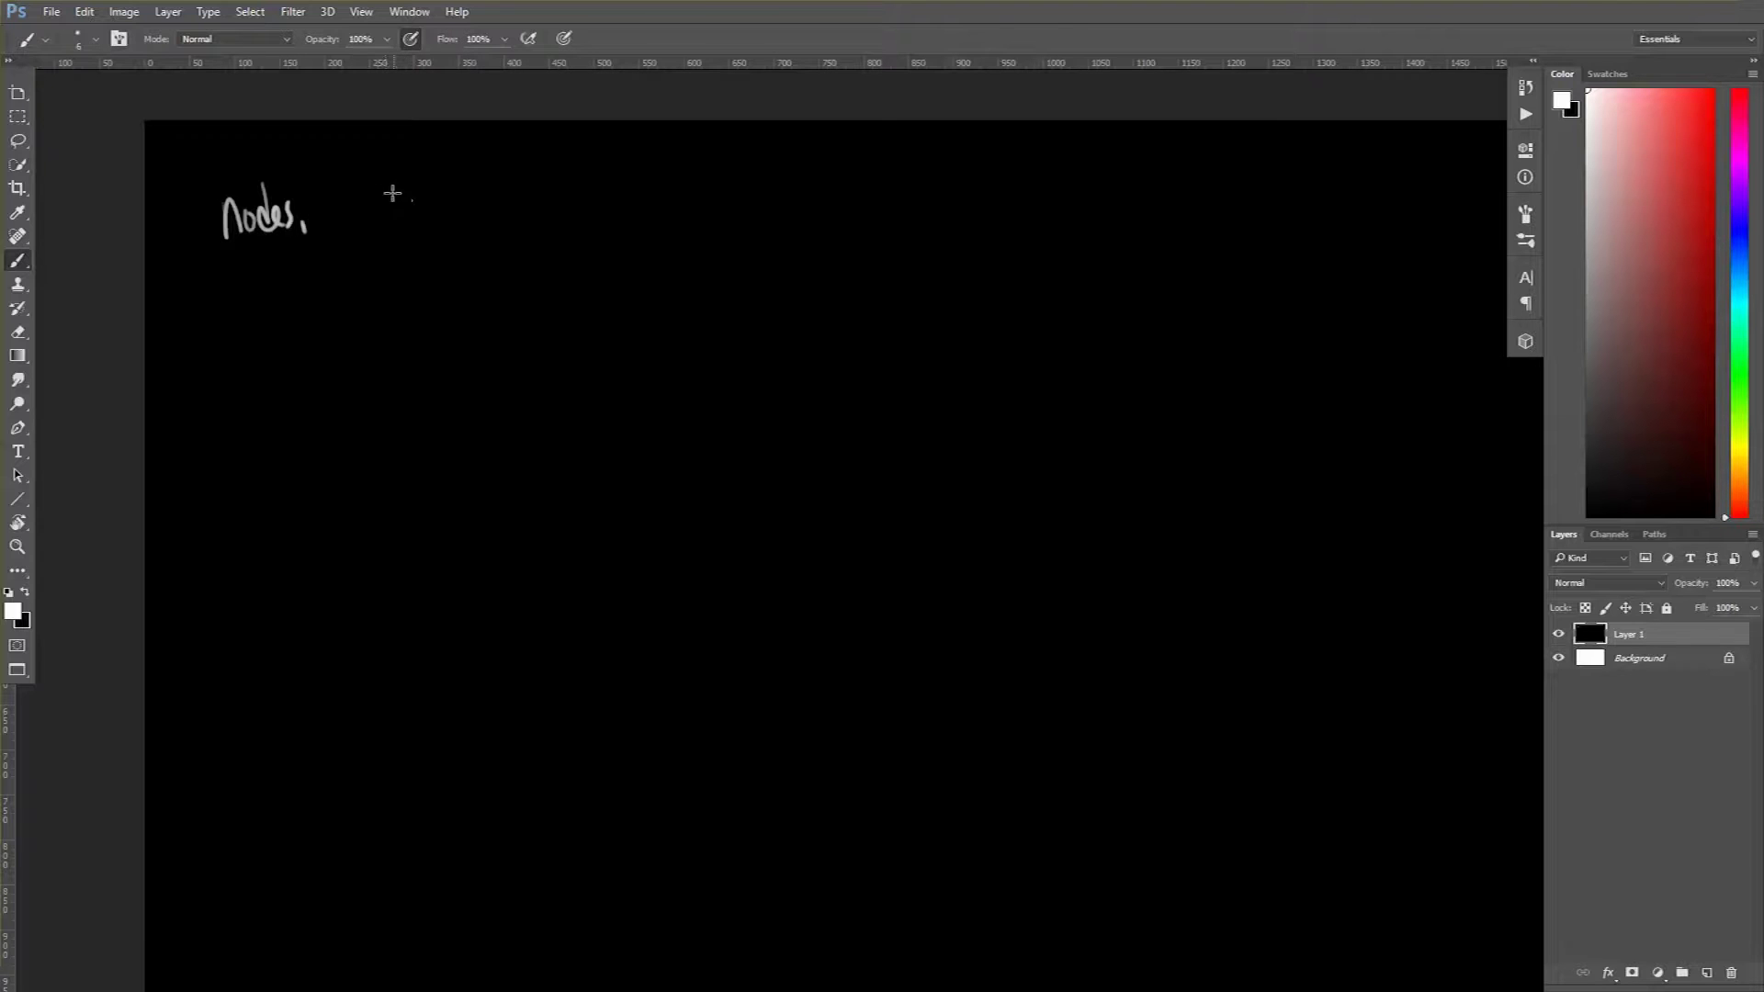
mouse_move(401, 167)
left_mouse_down()
mouse_move(398, 228)
mouse_move(415, 197)
left_mouse_up()
mouse_move(416, 228)
left_mouse_down()
mouse_move(466, 199)
mouse_move(465, 224)
mouse_move(523, 207)
mouse_move(603, 223)
left_mouse_up()
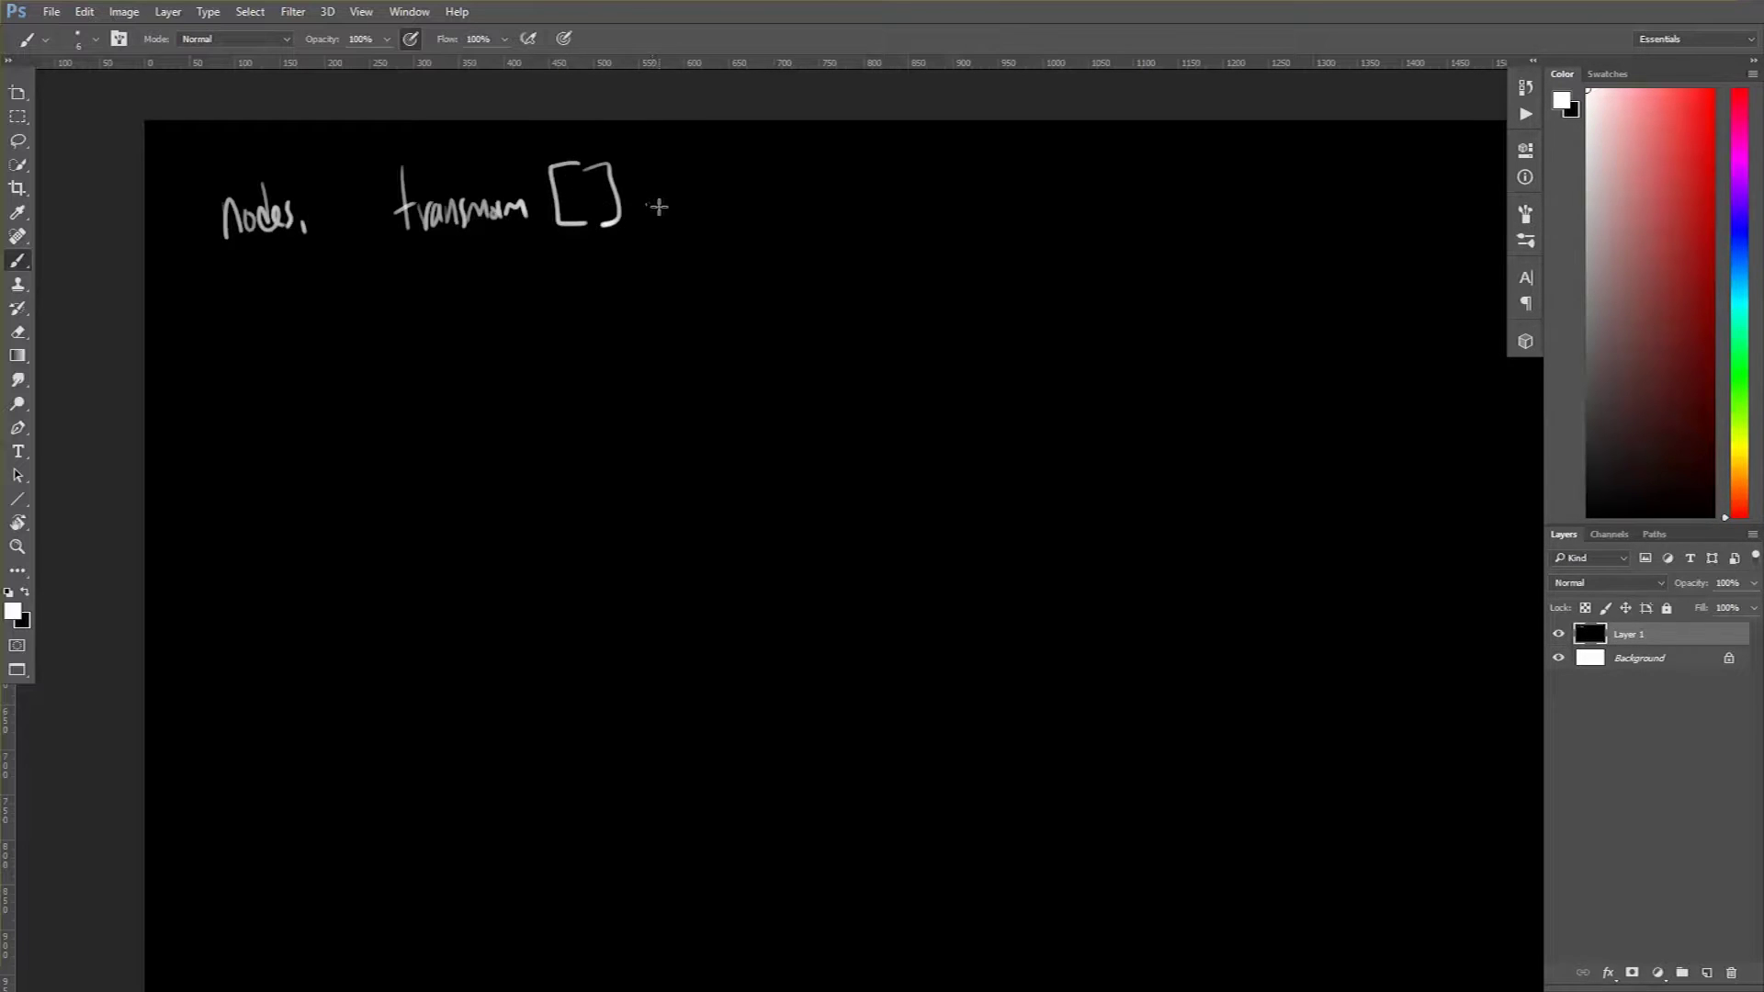
left_click(248, 303)
left_click_drag(232, 304, 380, 312)
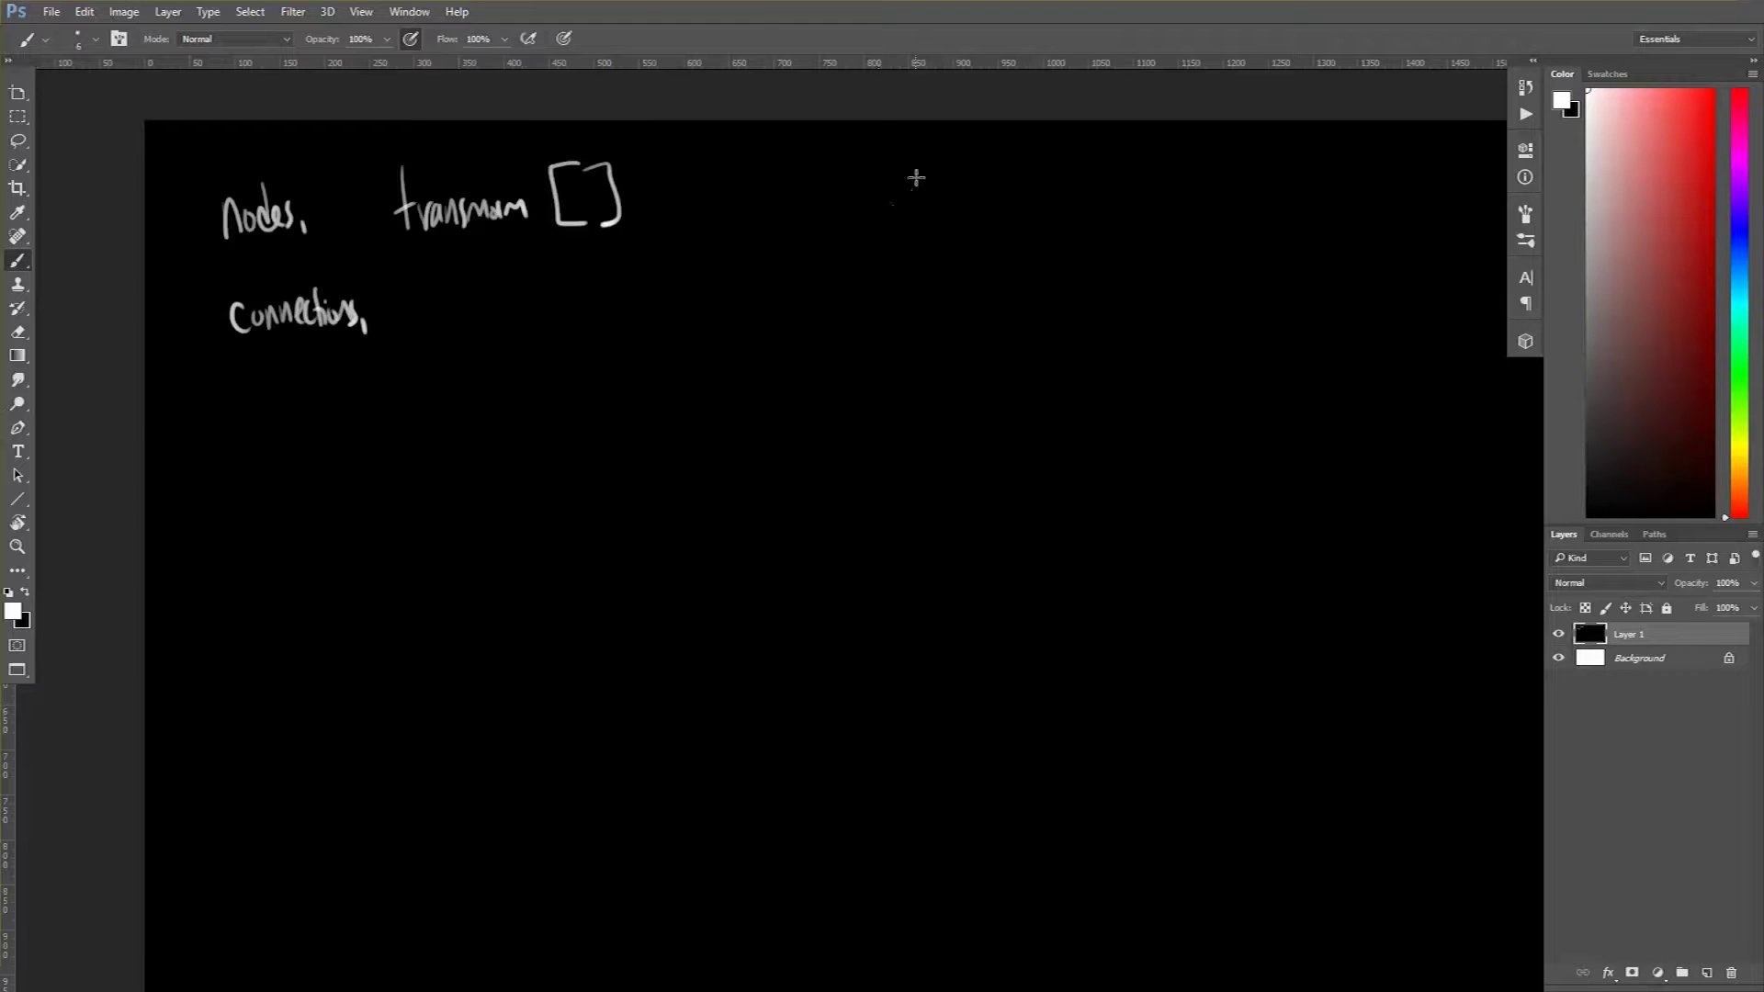
Draw two stick figures joined by a double-headed arrow, labelling the ends A and C and the middle B
mouse_move(916, 177)
left_mouse_down()
mouse_move(895, 247)
mouse_move(930, 207)
left_mouse_up()
mouse_move(965, 208)
left_mouse_down()
mouse_move(1221, 245)
mouse_move(1194, 264)
left_mouse_up()
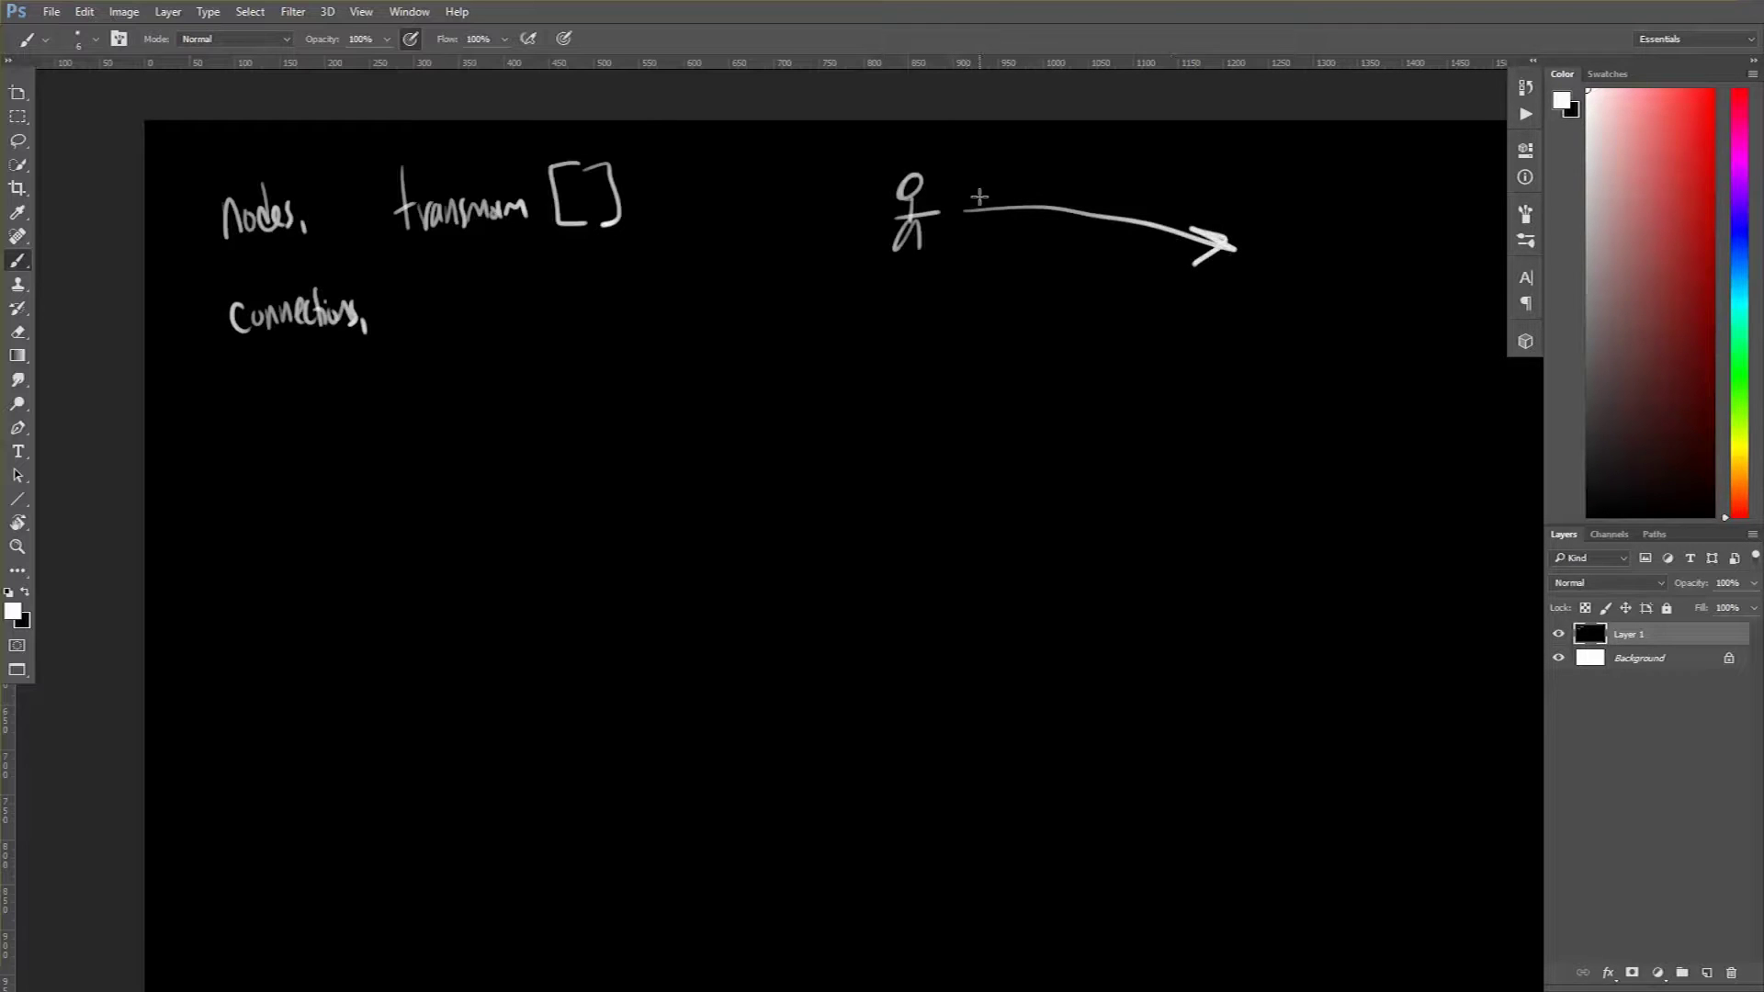
left_click_drag(981, 195, 988, 234)
left_click_drag(1285, 241, 1284, 306)
left_click_drag(955, 179, 974, 167)
left_click_drag(1256, 185, 1256, 211)
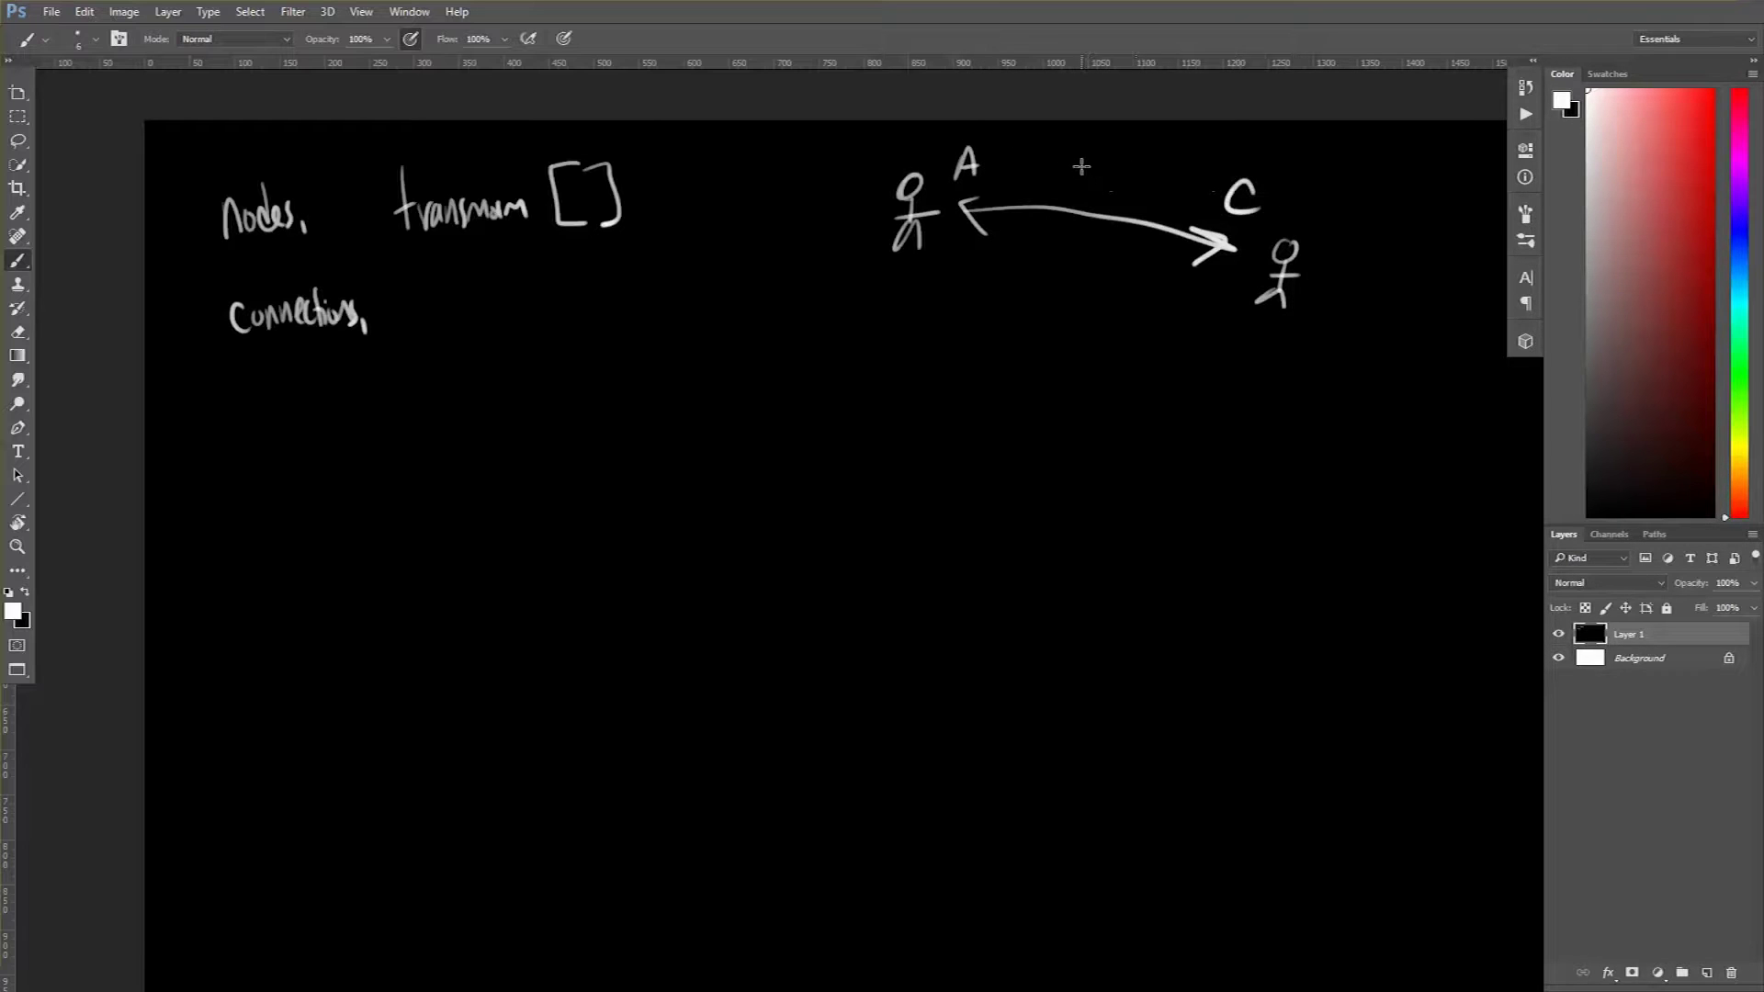
left_click_drag(1080, 161, 1082, 194)
left_click_drag(1079, 162, 1082, 194)
Draw three small squares labelled A, B and C below the figures and join every pair with double-headed arrows
left_click_drag(951, 323, 952, 360)
mouse_move(1123, 324)
left_mouse_down()
mouse_move(1122, 366)
mouse_move(1163, 366)
left_mouse_up()
mouse_move(825, 433)
left_mouse_down()
mouse_move(851, 465)
mouse_move(864, 432)
left_mouse_up()
left_click_drag(825, 473, 863, 472)
mouse_move(967, 308)
left_mouse_down()
mouse_move(970, 284)
mouse_move(989, 309)
left_mouse_up()
left_click_drag(970, 298, 984, 298)
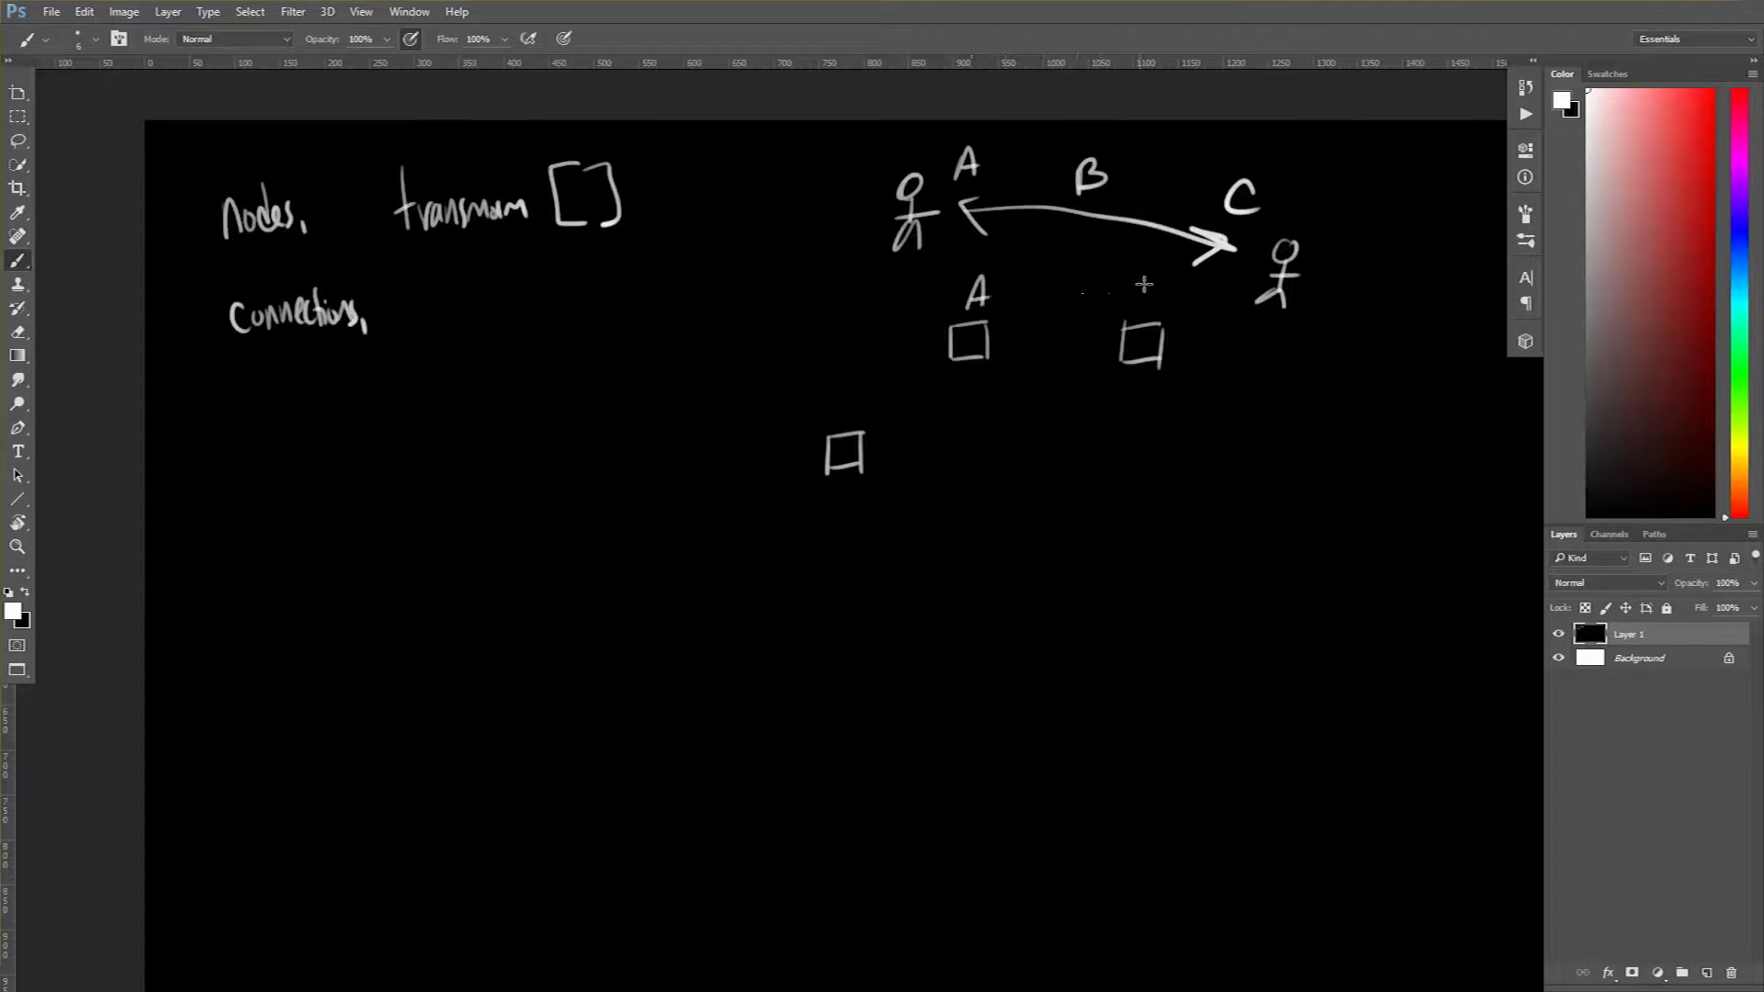
left_click_drag(834, 400, 832, 423)
left_click_drag(1150, 283, 1148, 307)
left_click_drag(975, 341, 1093, 349)
left_click_drag(957, 348, 889, 406)
left_click_drag(882, 454, 1095, 372)
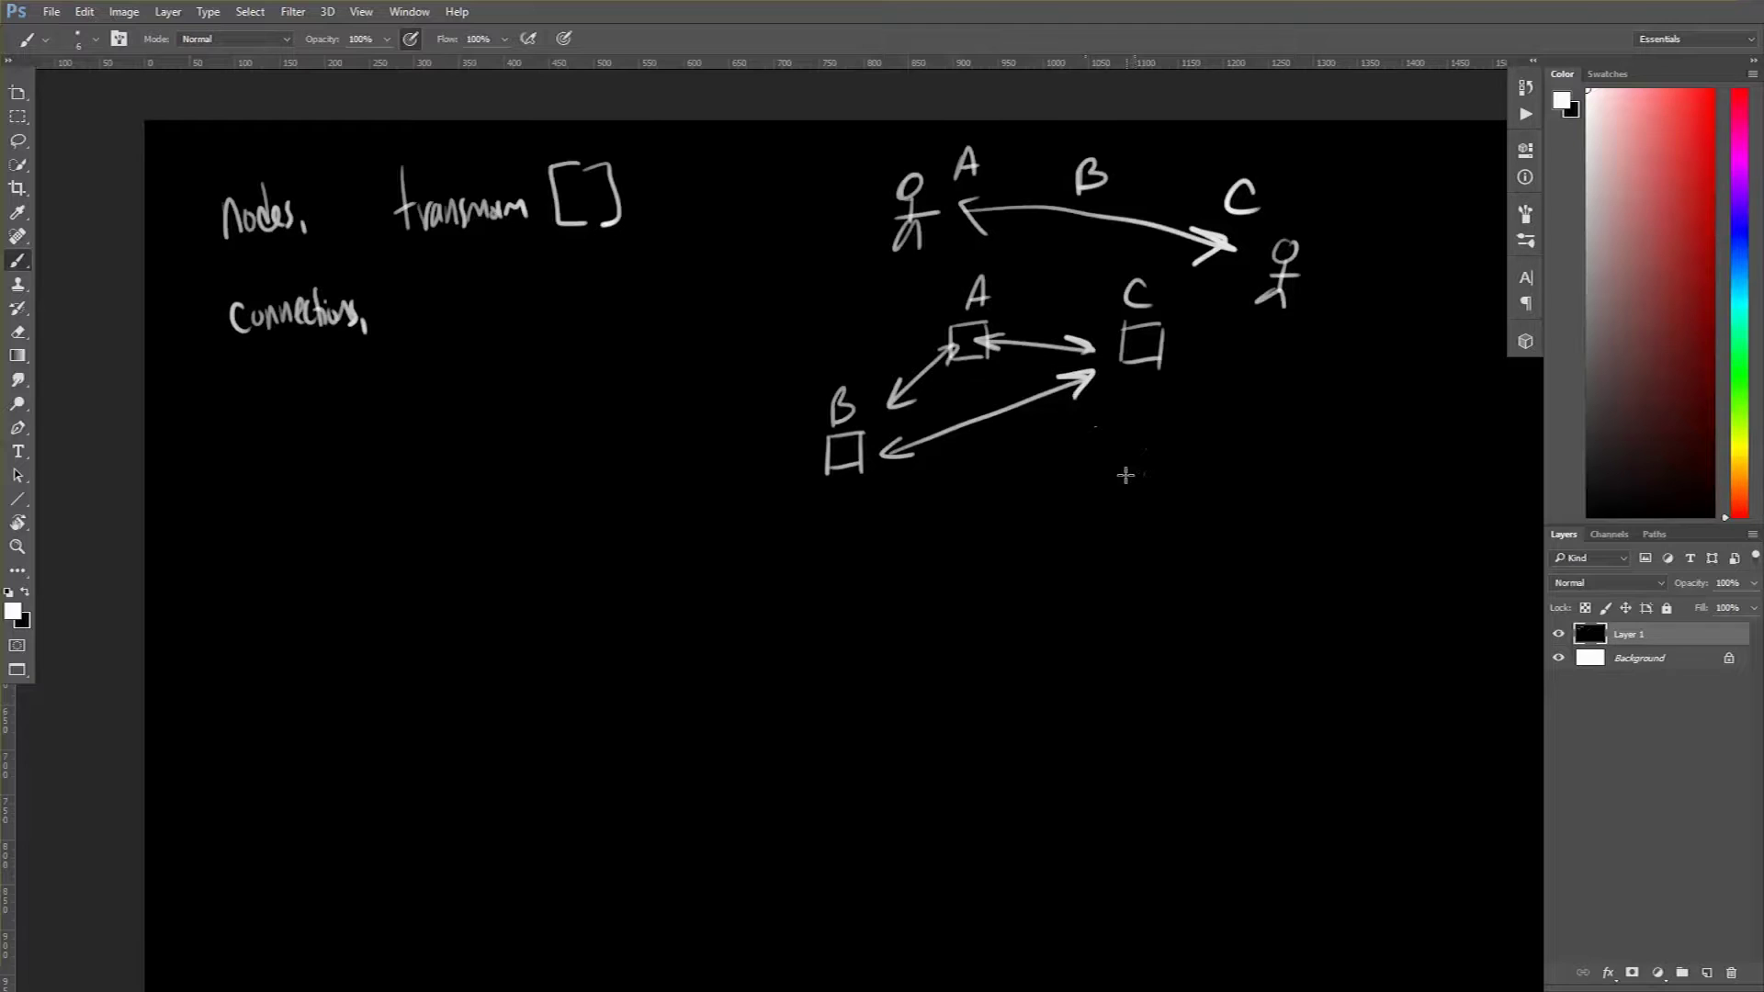
Write a boxed "Time Manager fires" with an arrow to a boxed "AI Manager", and add "updateCharacters" beside it
mouse_move(240, 397)
left_mouse_down()
mouse_move(243, 441)
mouse_move(264, 407)
left_mouse_up()
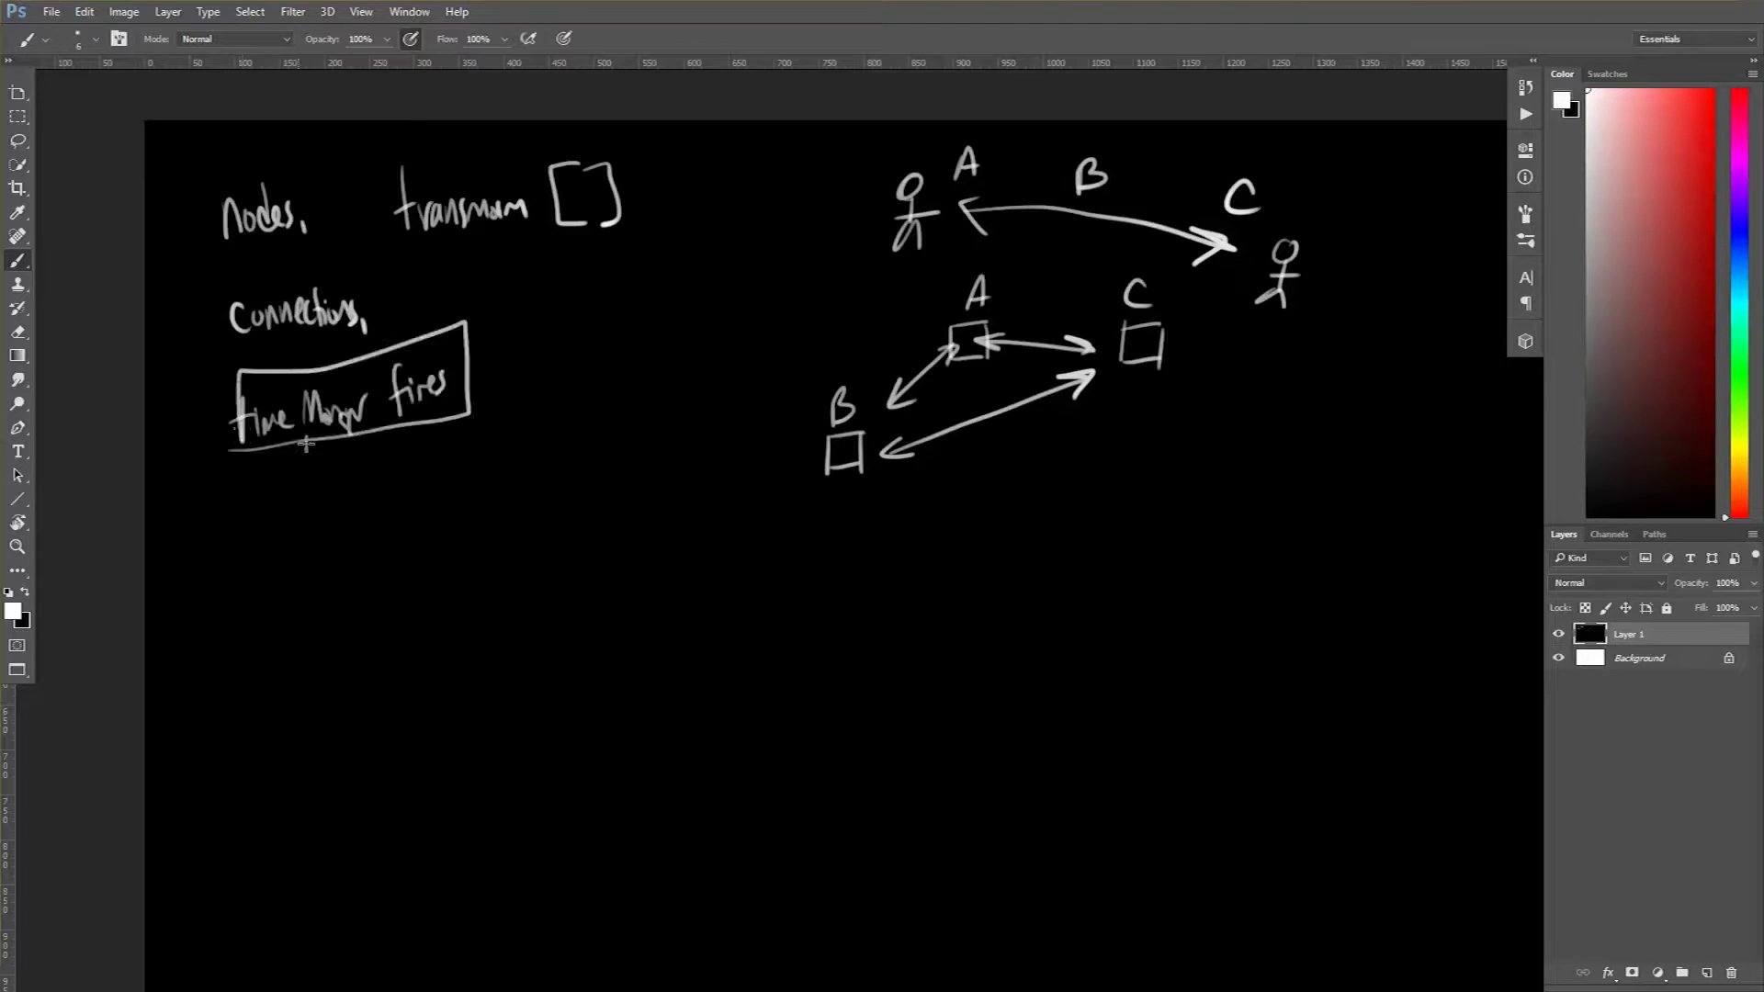
mouse_move(265, 453)
left_mouse_down()
mouse_move(288, 499)
mouse_move(390, 505)
left_mouse_up()
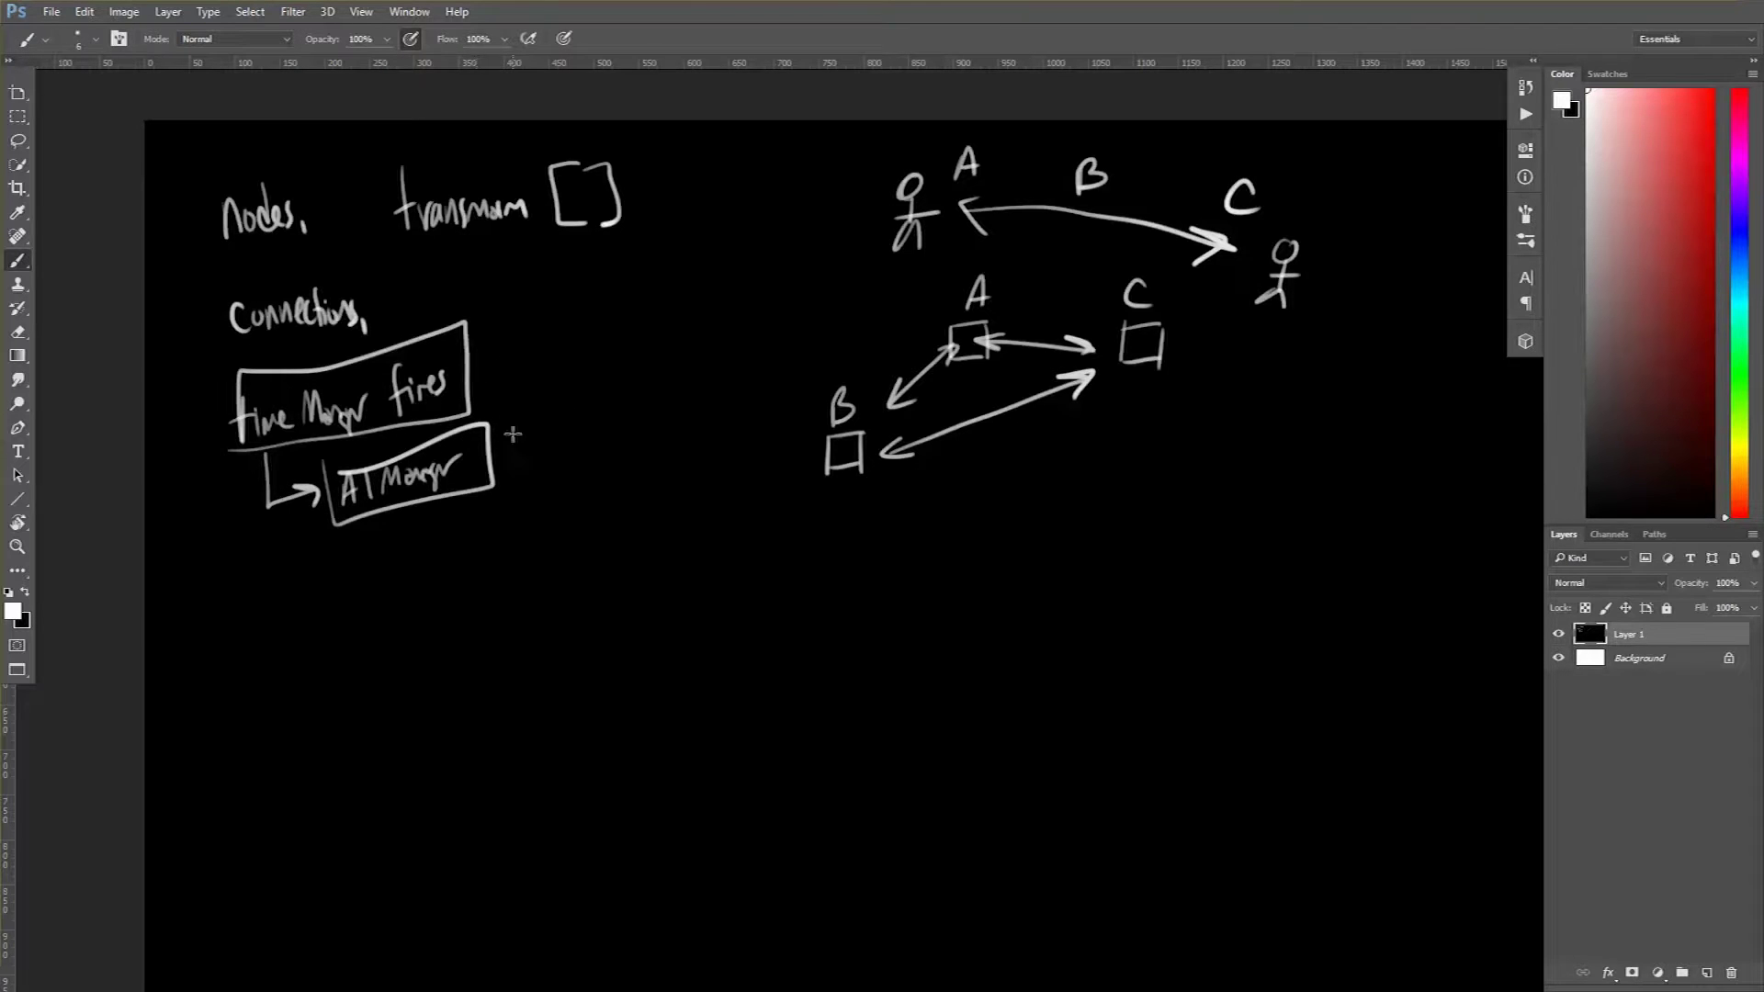
left_click_drag(504, 447, 551, 434)
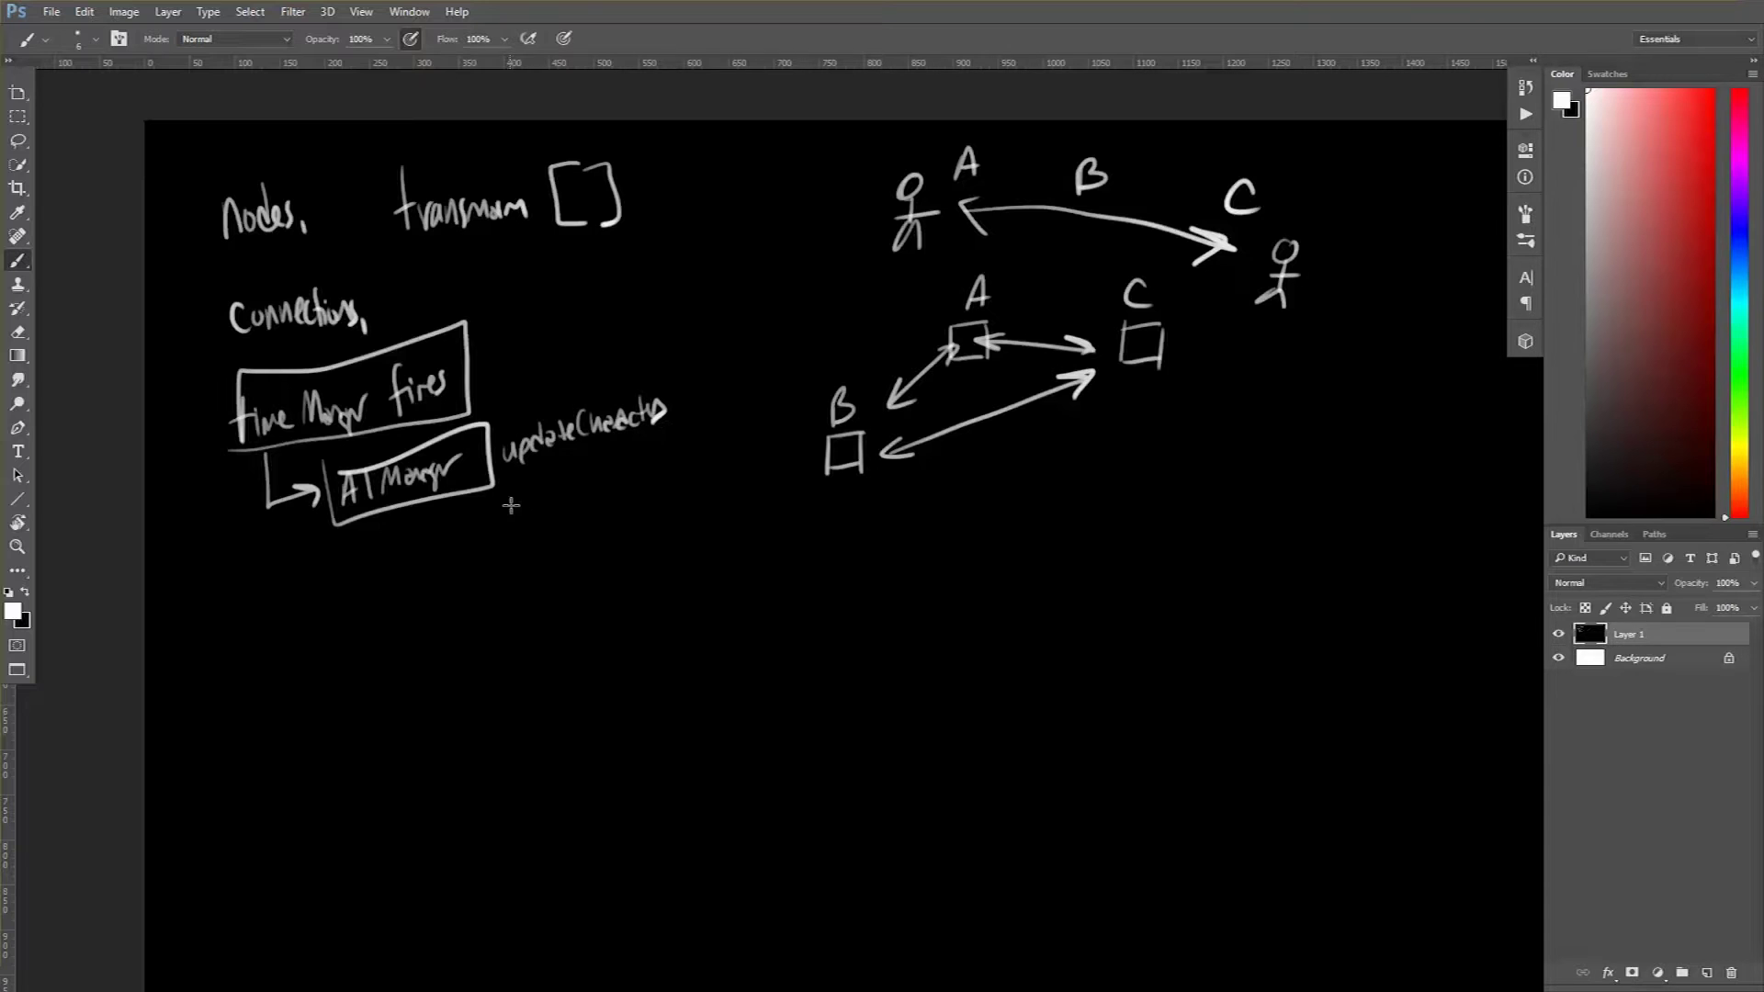
Draw an arrow from "updateCharacters" to a list reading "itr", "c1.", "c2." and "c3."
mouse_move(512, 478)
left_mouse_down()
mouse_move(516, 548)
mouse_move(560, 535)
mouse_move(551, 546)
left_mouse_up()
left_click_drag(582, 487, 580, 508)
left_click(581, 477)
left_click_drag(601, 473, 599, 507)
left_click_drag(590, 487, 613, 484)
left_click_drag(613, 505, 632, 473)
left_click_drag(604, 524, 606, 547)
mouse_move(623, 515)
left_mouse_down()
mouse_move(615, 598)
mouse_move(646, 586)
mouse_move(640, 642)
left_mouse_up()
left_click(646, 536)
left_click(664, 621)
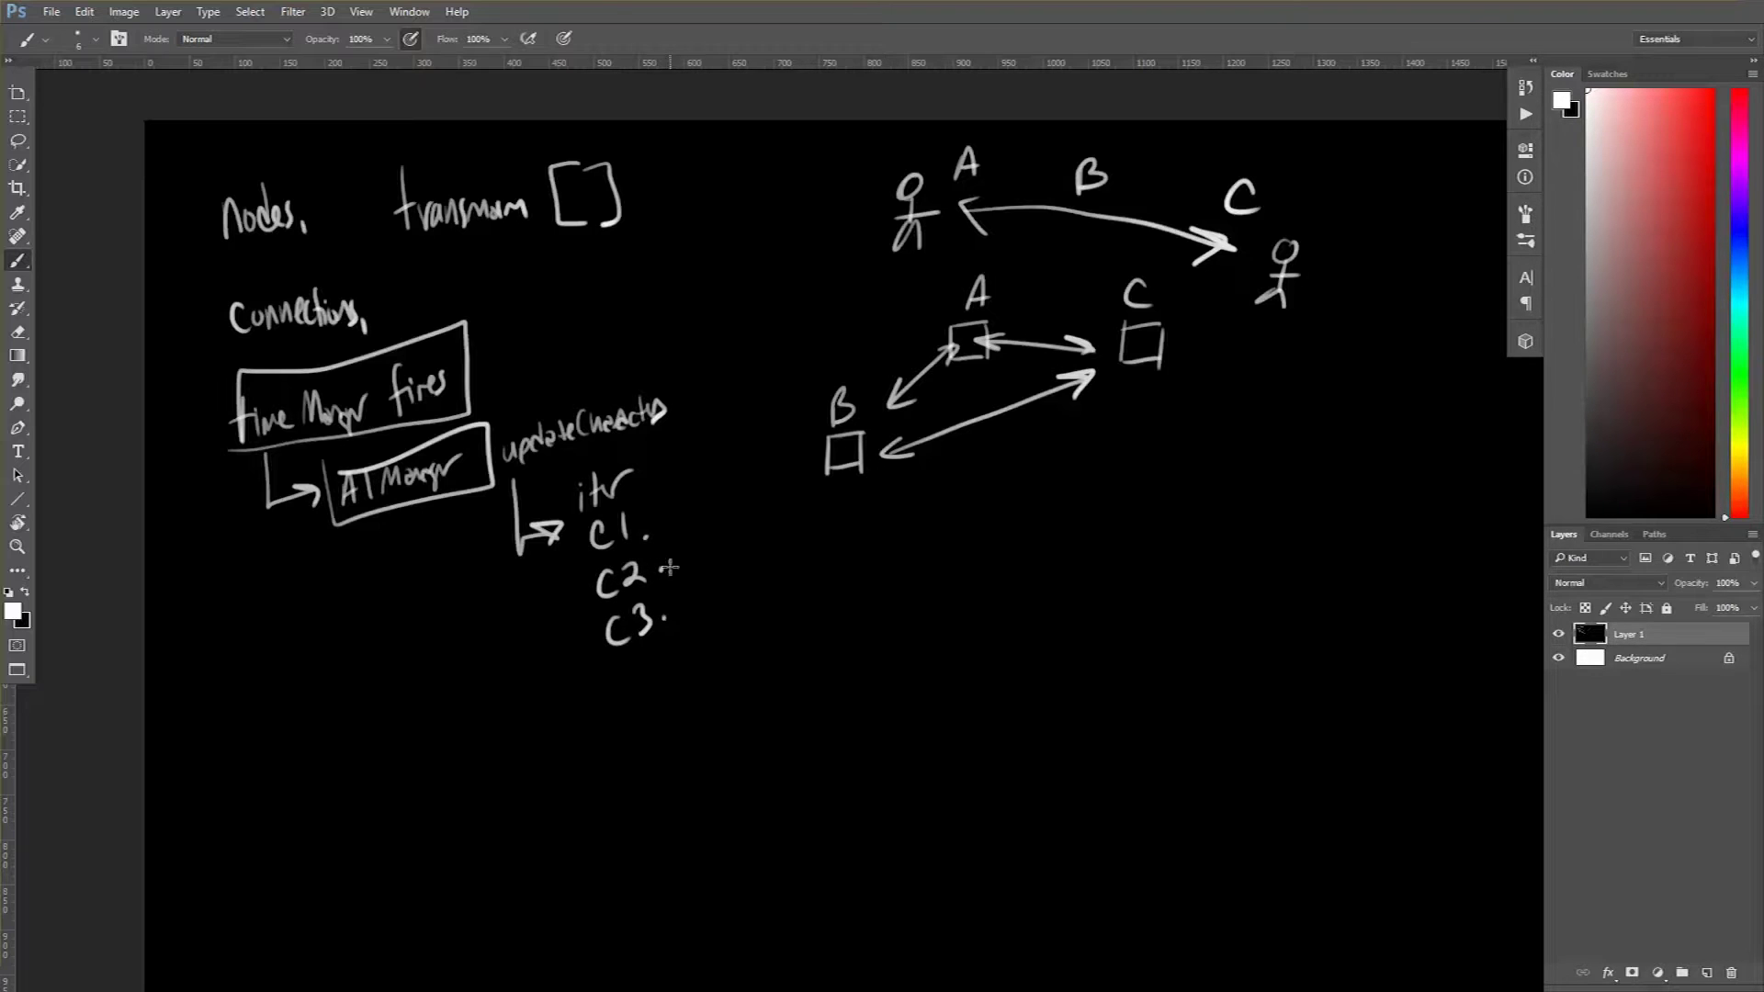
Write "MakePath" after c1, c2 and c3, and draw a curved arrow leading away from the last one
left_click_drag(662, 520, 786, 487)
left_click_drag(674, 565, 922, 595)
left_click(803, 573)
left_click_drag(887, 581, 909, 623)
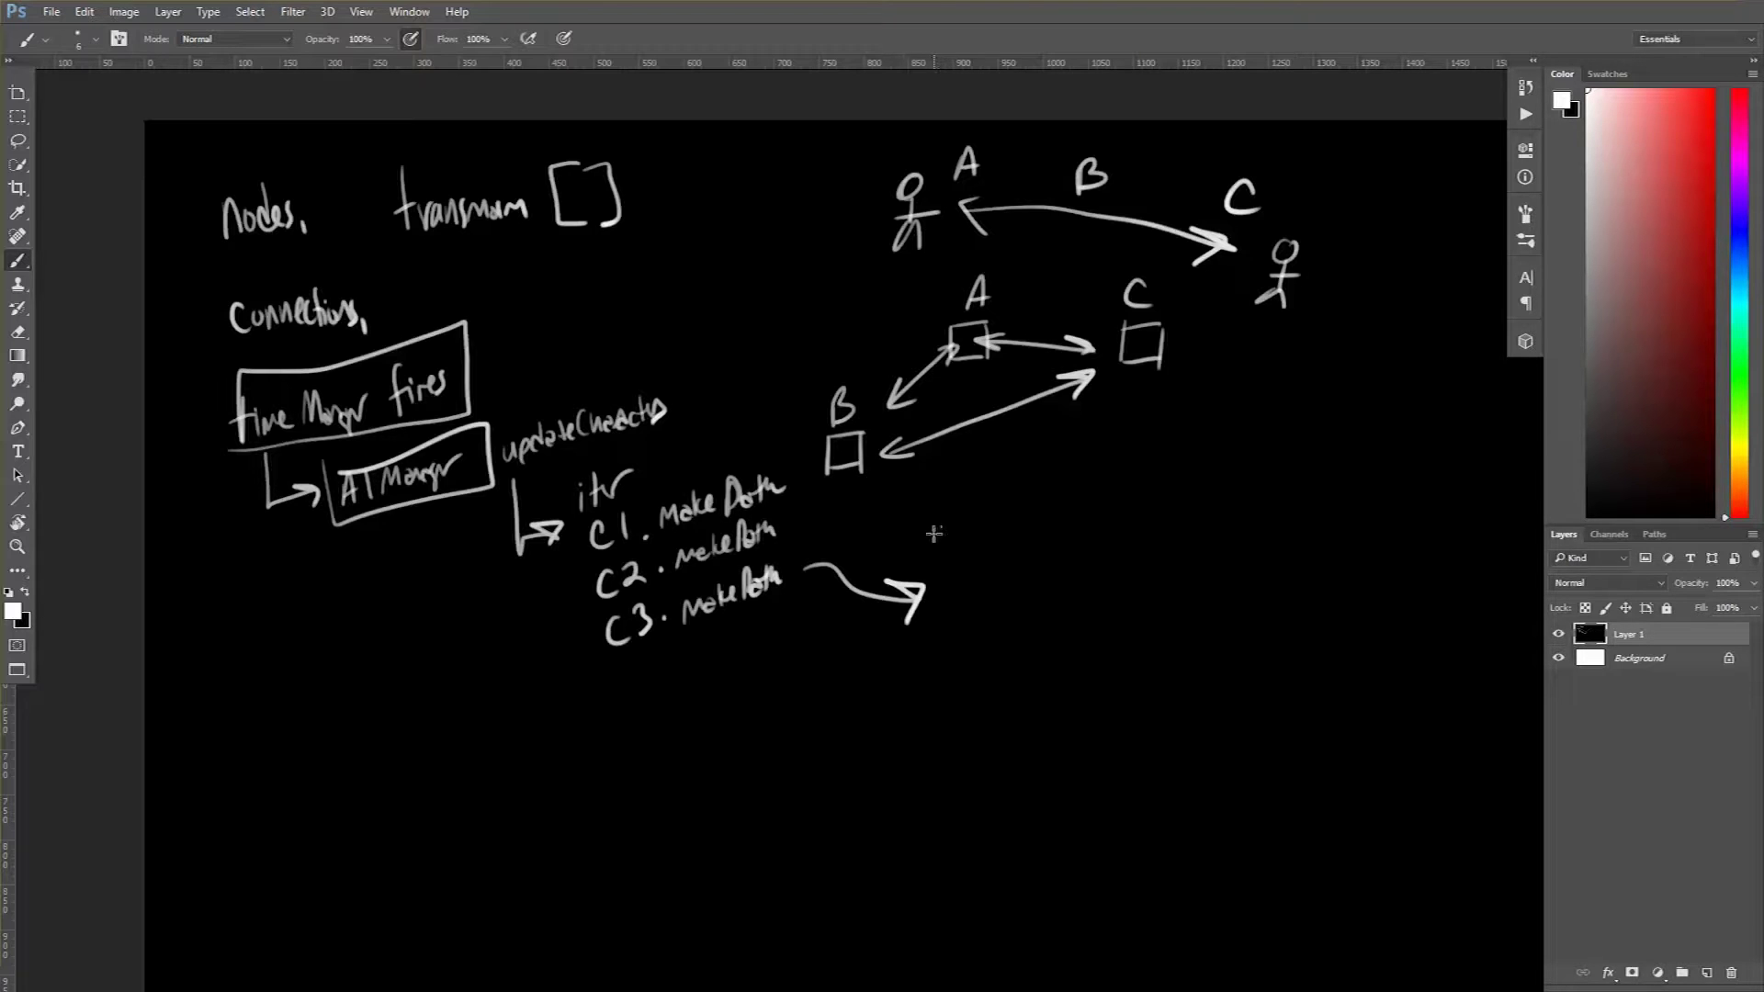
Write "n1 query for links" below the square diagram with the 1 underlined, and "iternal" at the curved arrow's tip
mouse_move(927, 533)
left_mouse_down()
mouse_move(945, 505)
mouse_move(1003, 542)
mouse_move(1001, 516)
mouse_move(1057, 516)
mouse_move(1063, 543)
mouse_move(1126, 514)
left_mouse_up()
left_click(1021, 501)
left_click(1021, 509)
mouse_move(1160, 469)
left_mouse_down()
mouse_move(1146, 510)
mouse_move(1205, 480)
left_mouse_up()
mouse_move(1196, 466)
left_mouse_down()
mouse_move(1196, 501)
mouse_move(1255, 467)
left_mouse_up()
left_click(1214, 457)
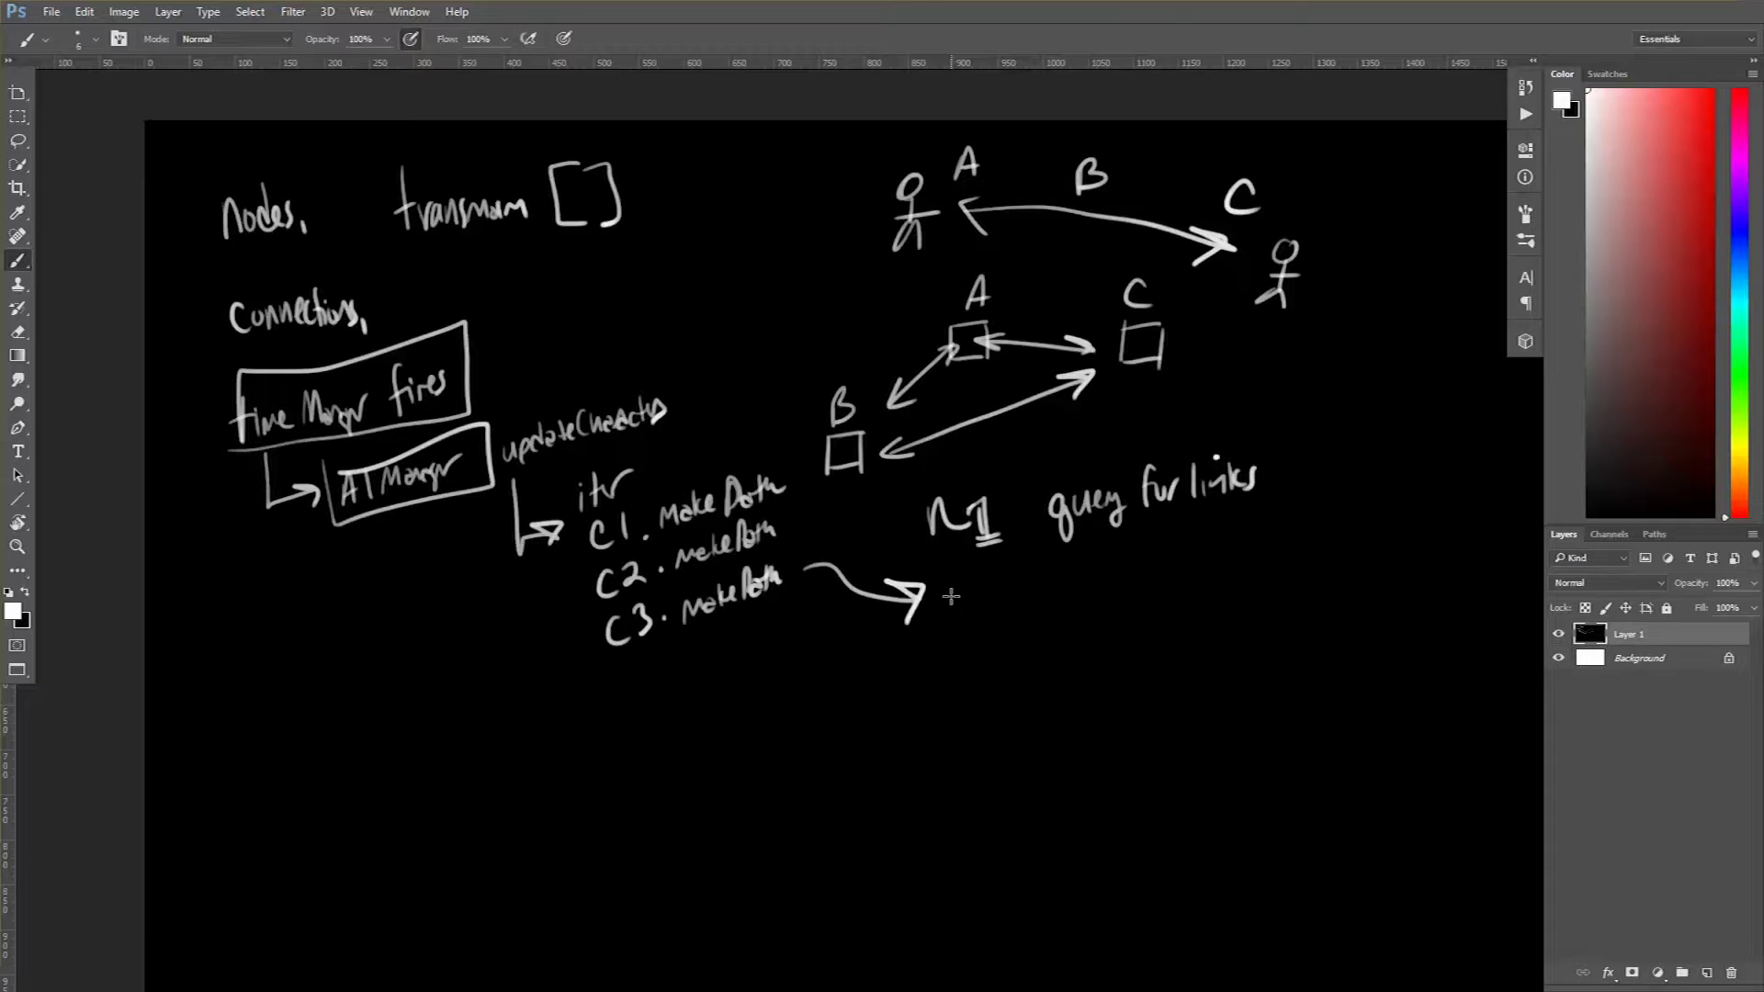
mouse_move(952, 592)
left_mouse_down()
mouse_move(954, 622)
mouse_move(985, 621)
mouse_move(998, 591)
mouse_move(1061, 595)
left_mouse_up()
Write the expression "wz = wB = (0,0)( )" beneath square C, with an empty second pair of parentheses
left_click_drag(1103, 398, 1122, 393)
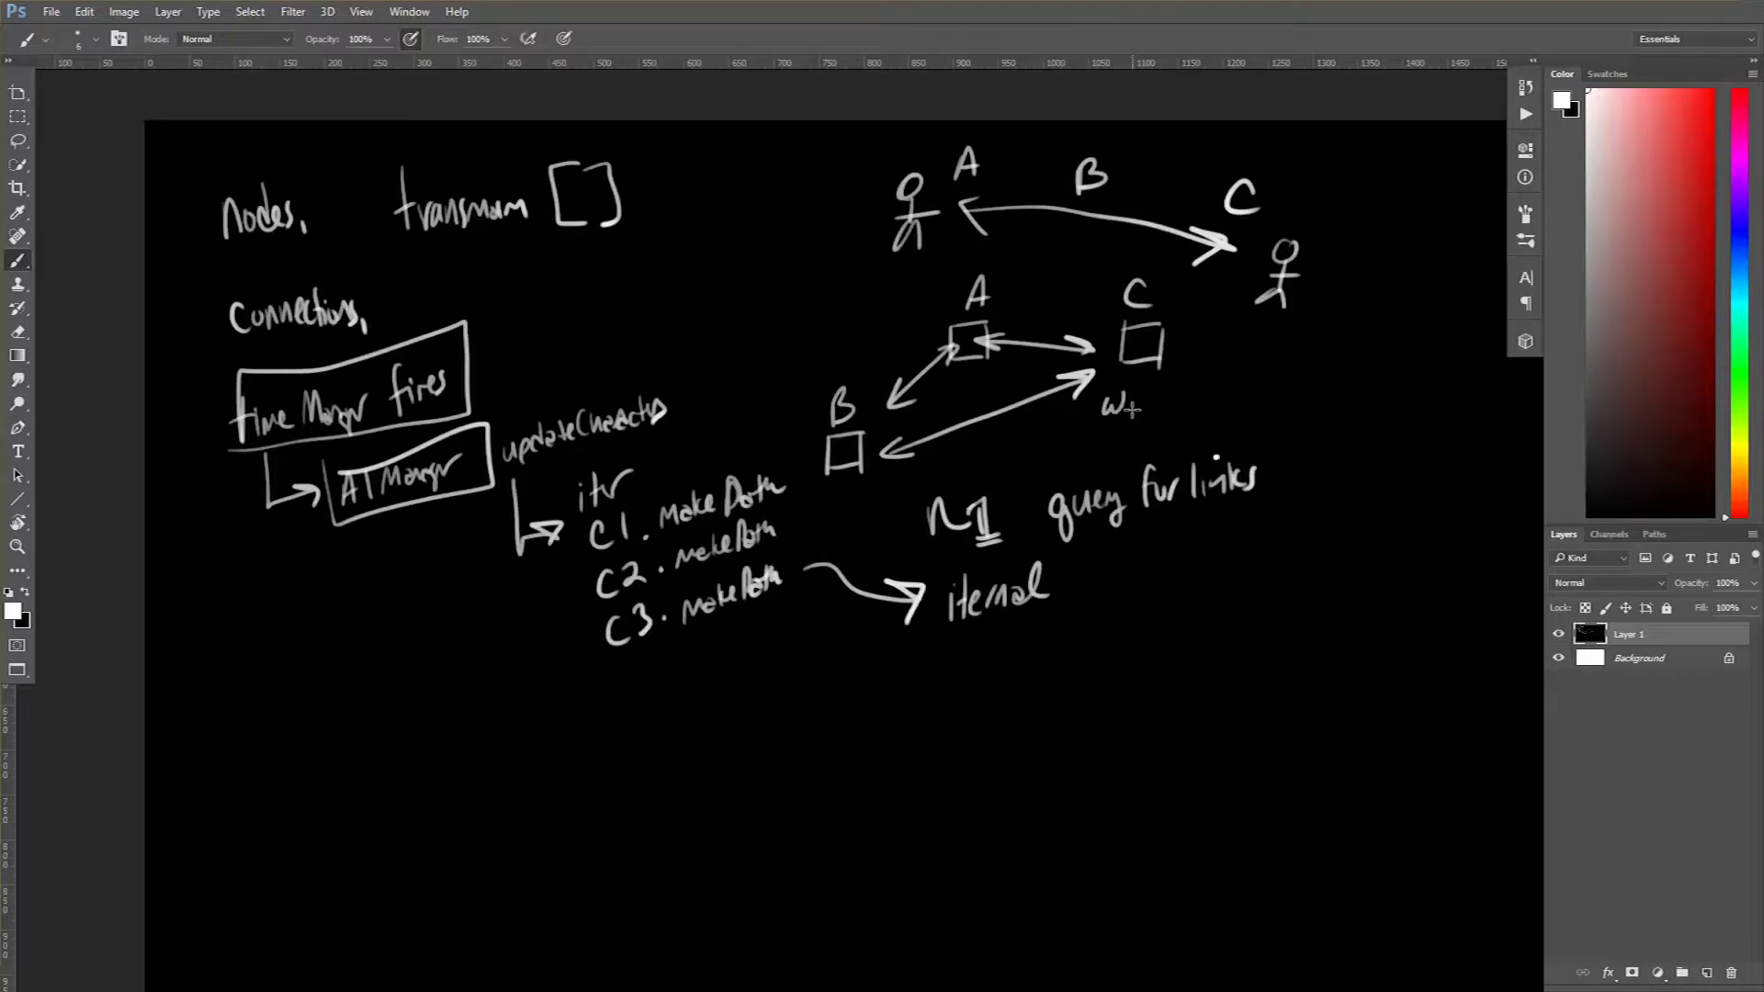
mouse_move(1131, 405)
left_mouse_down()
mouse_move(1128, 420)
mouse_move(1215, 395)
mouse_move(1220, 411)
mouse_move(1242, 389)
left_mouse_up()
left_click_drag(1226, 401, 1302, 374)
left_click(1282, 390)
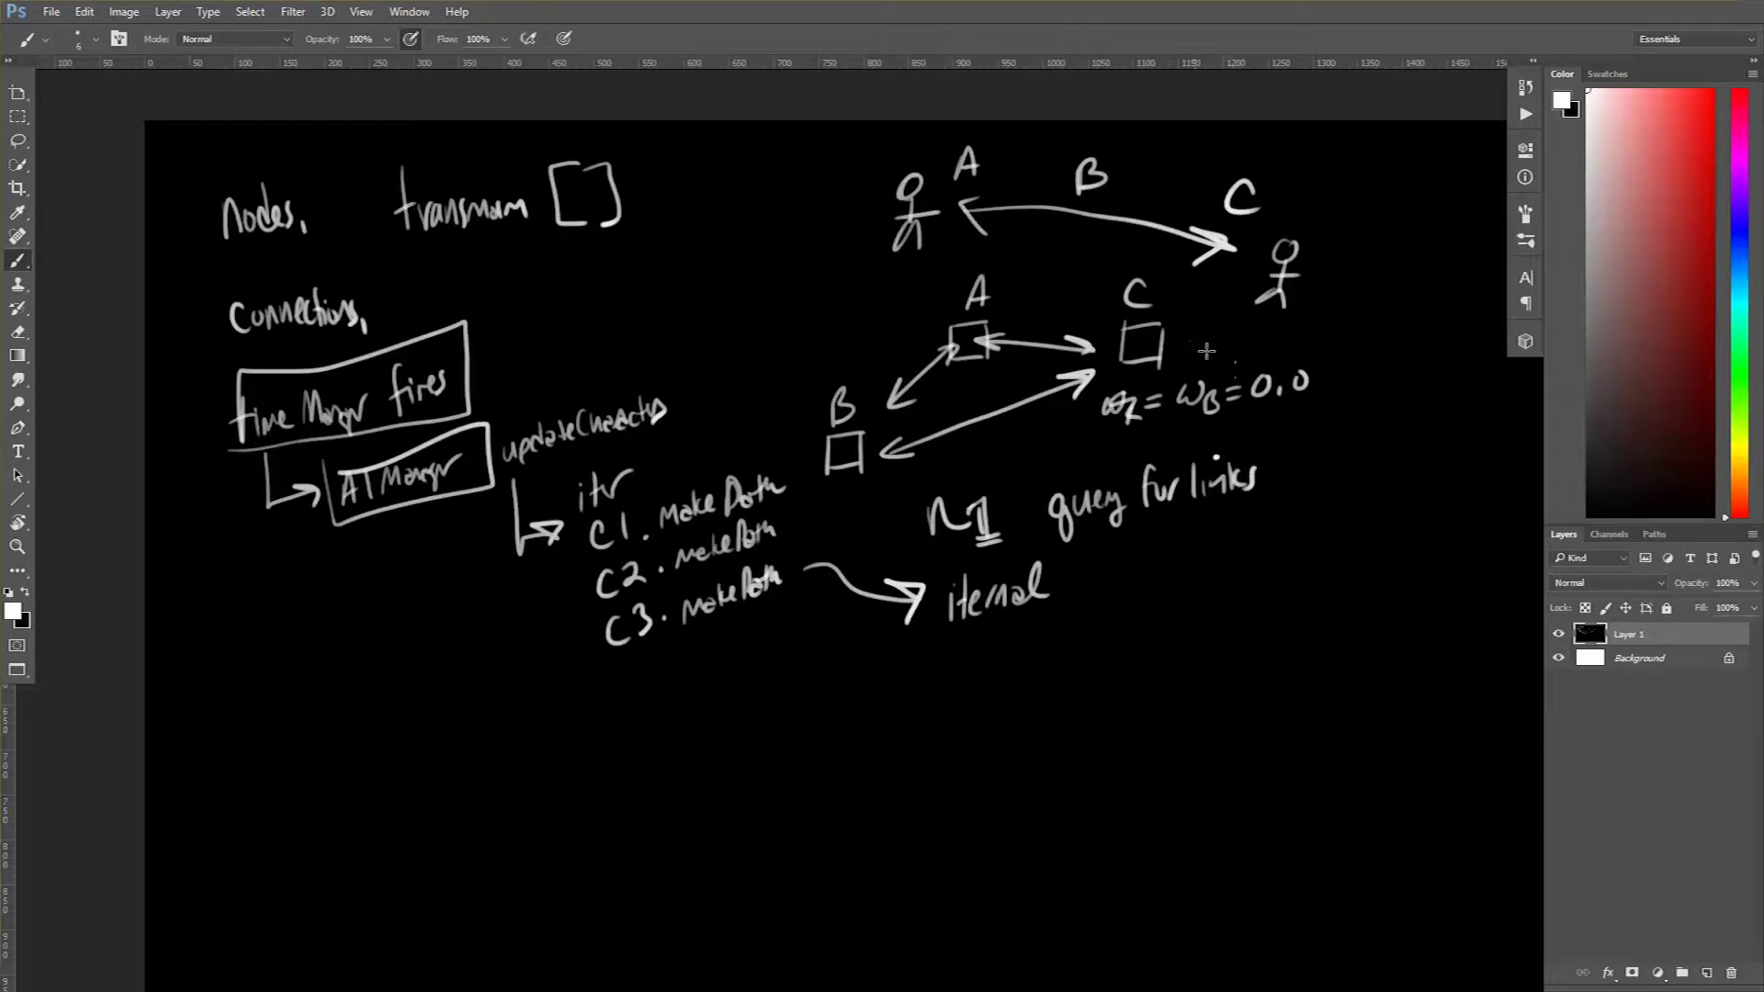
mouse_move(1328, 349)
left_mouse_down()
mouse_move(1332, 391)
mouse_move(1234, 423)
left_mouse_up()
left_click_drag(1352, 340, 1334, 389)
key("ctrl+z")
left_click_drag(1282, 376, 1285, 378)
left_click_drag(1404, 343, 1404, 387)
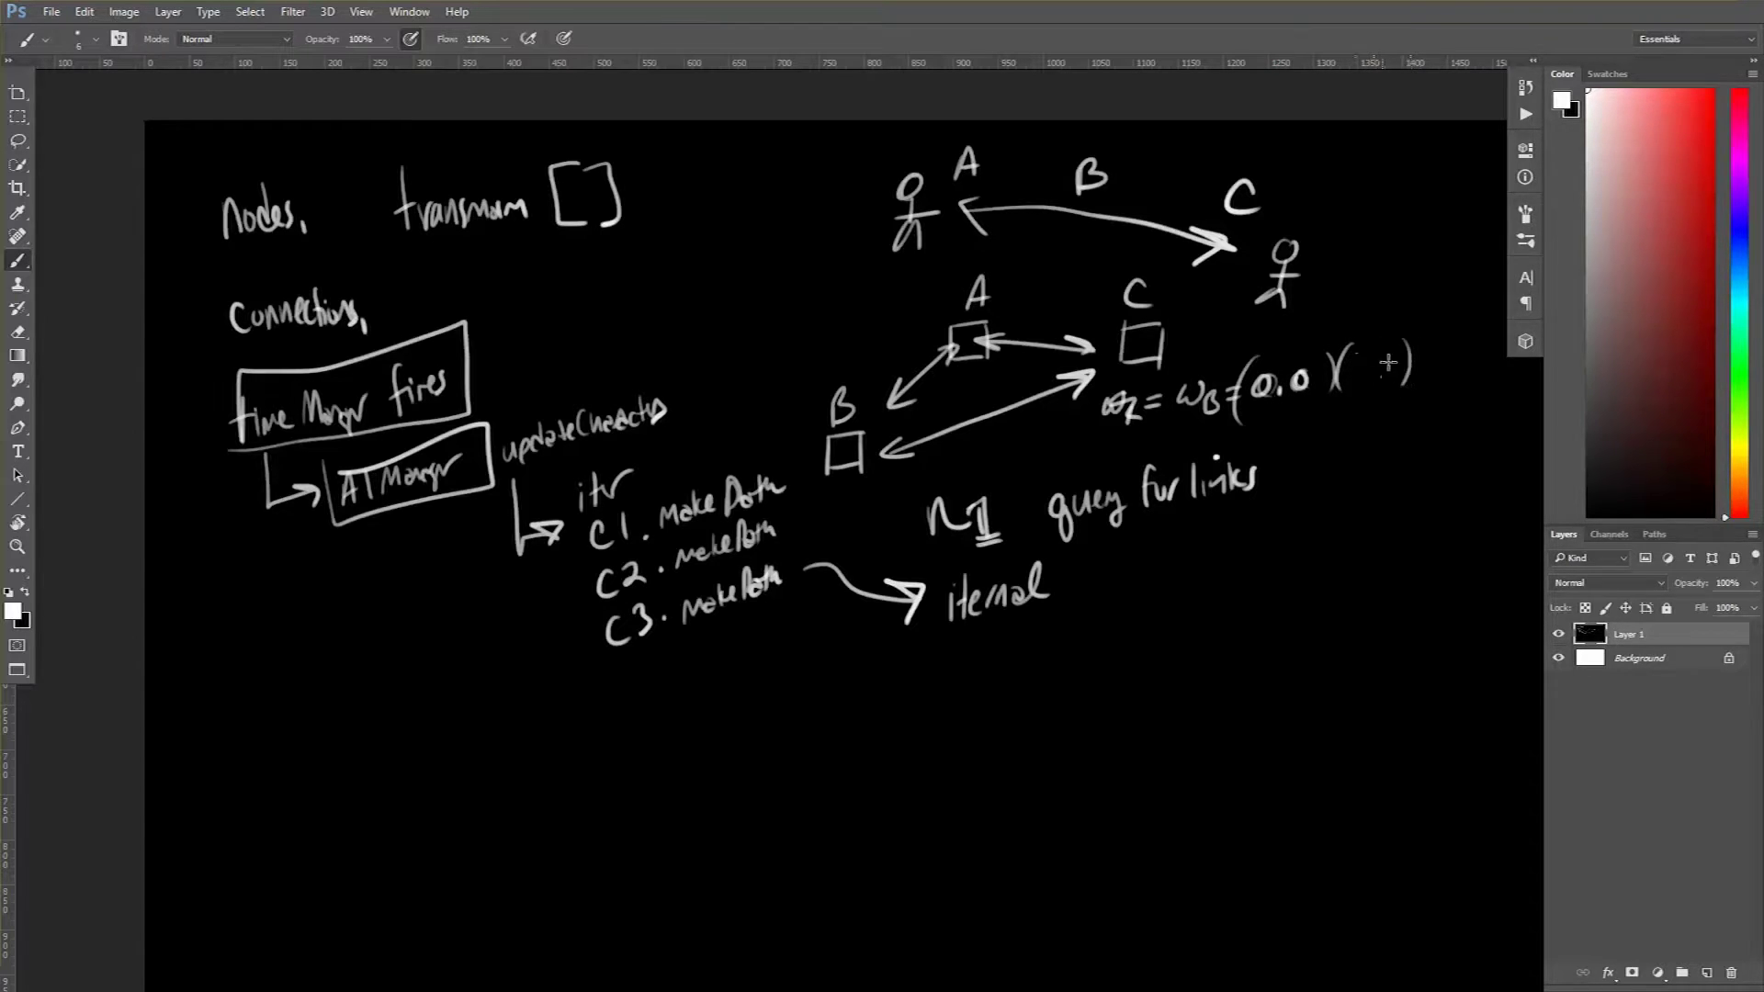
Write "n2" beside "iternal" and an underlined "array valid nodes" below it
left_click(1103, 591)
left_click_drag(1120, 576, 1196, 570)
mouse_move(1025, 631)
left_mouse_down()
mouse_move(1083, 650)
mouse_move(1132, 621)
mouse_move(1155, 634)
mouse_move(1079, 713)
left_mouse_up()
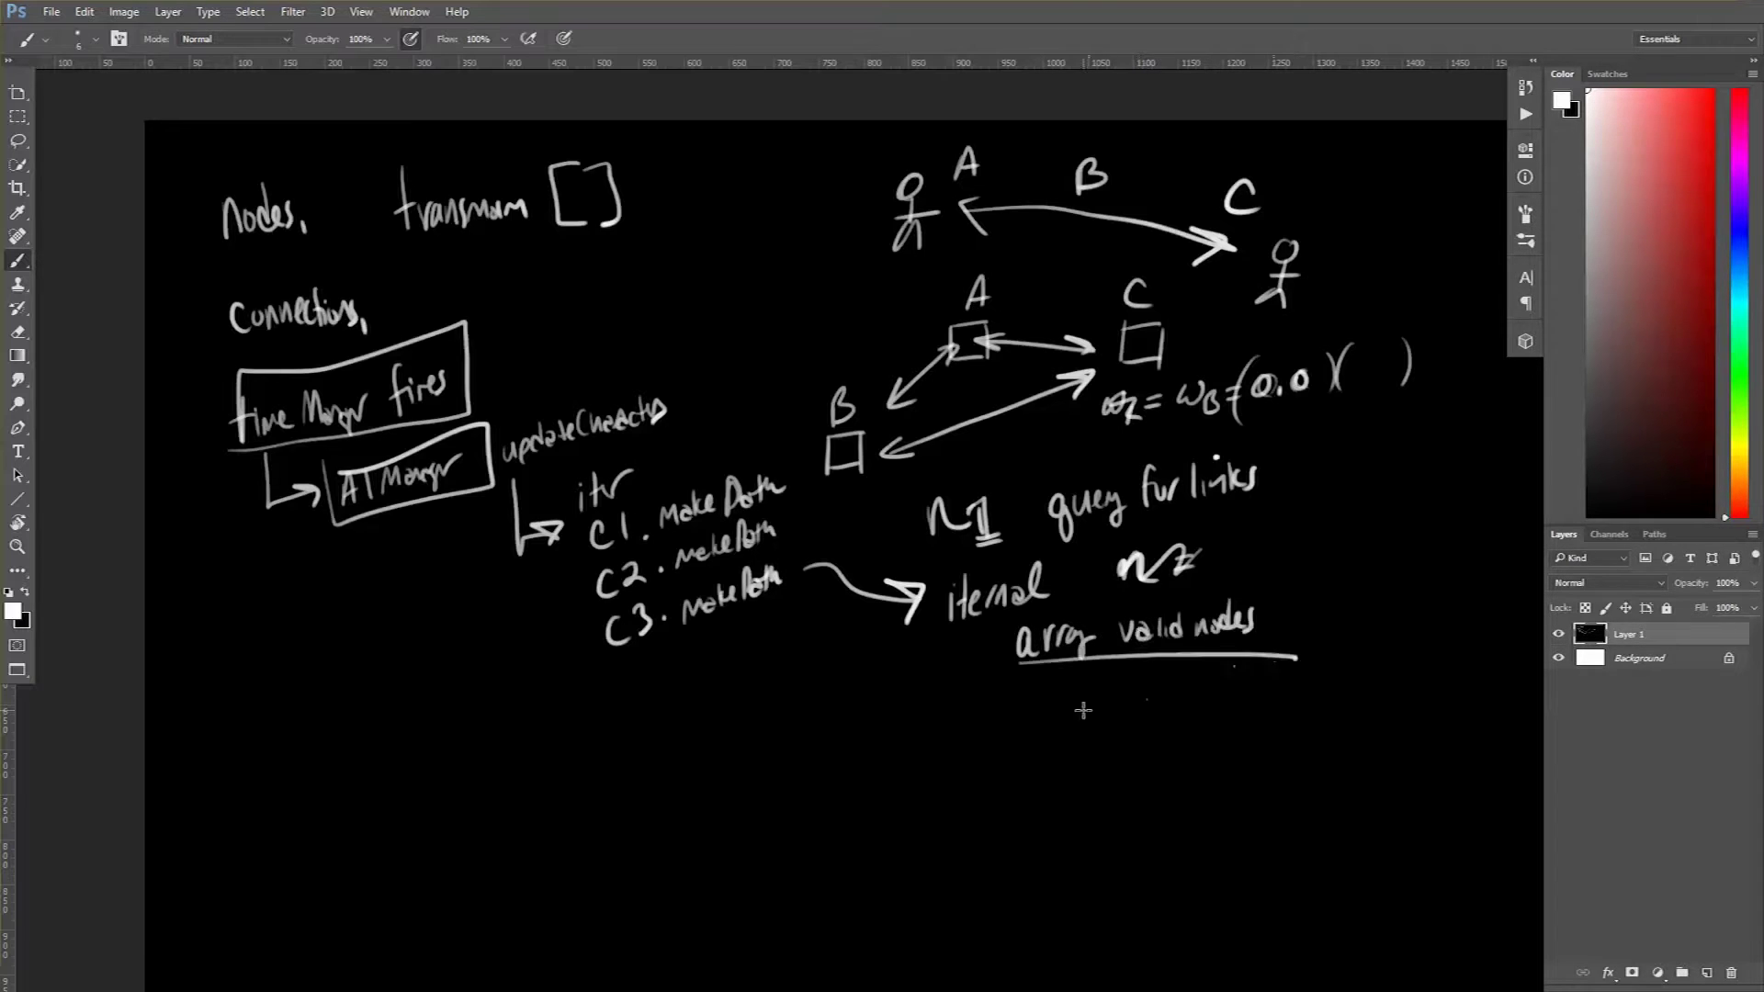
Cross out "array valid nodes" and write "dictionary → n → valid links" beneath it
left_click(1074, 704)
mouse_move(1016, 655)
left_mouse_down()
mouse_move(1127, 645)
mouse_move(1228, 665)
left_mouse_up()
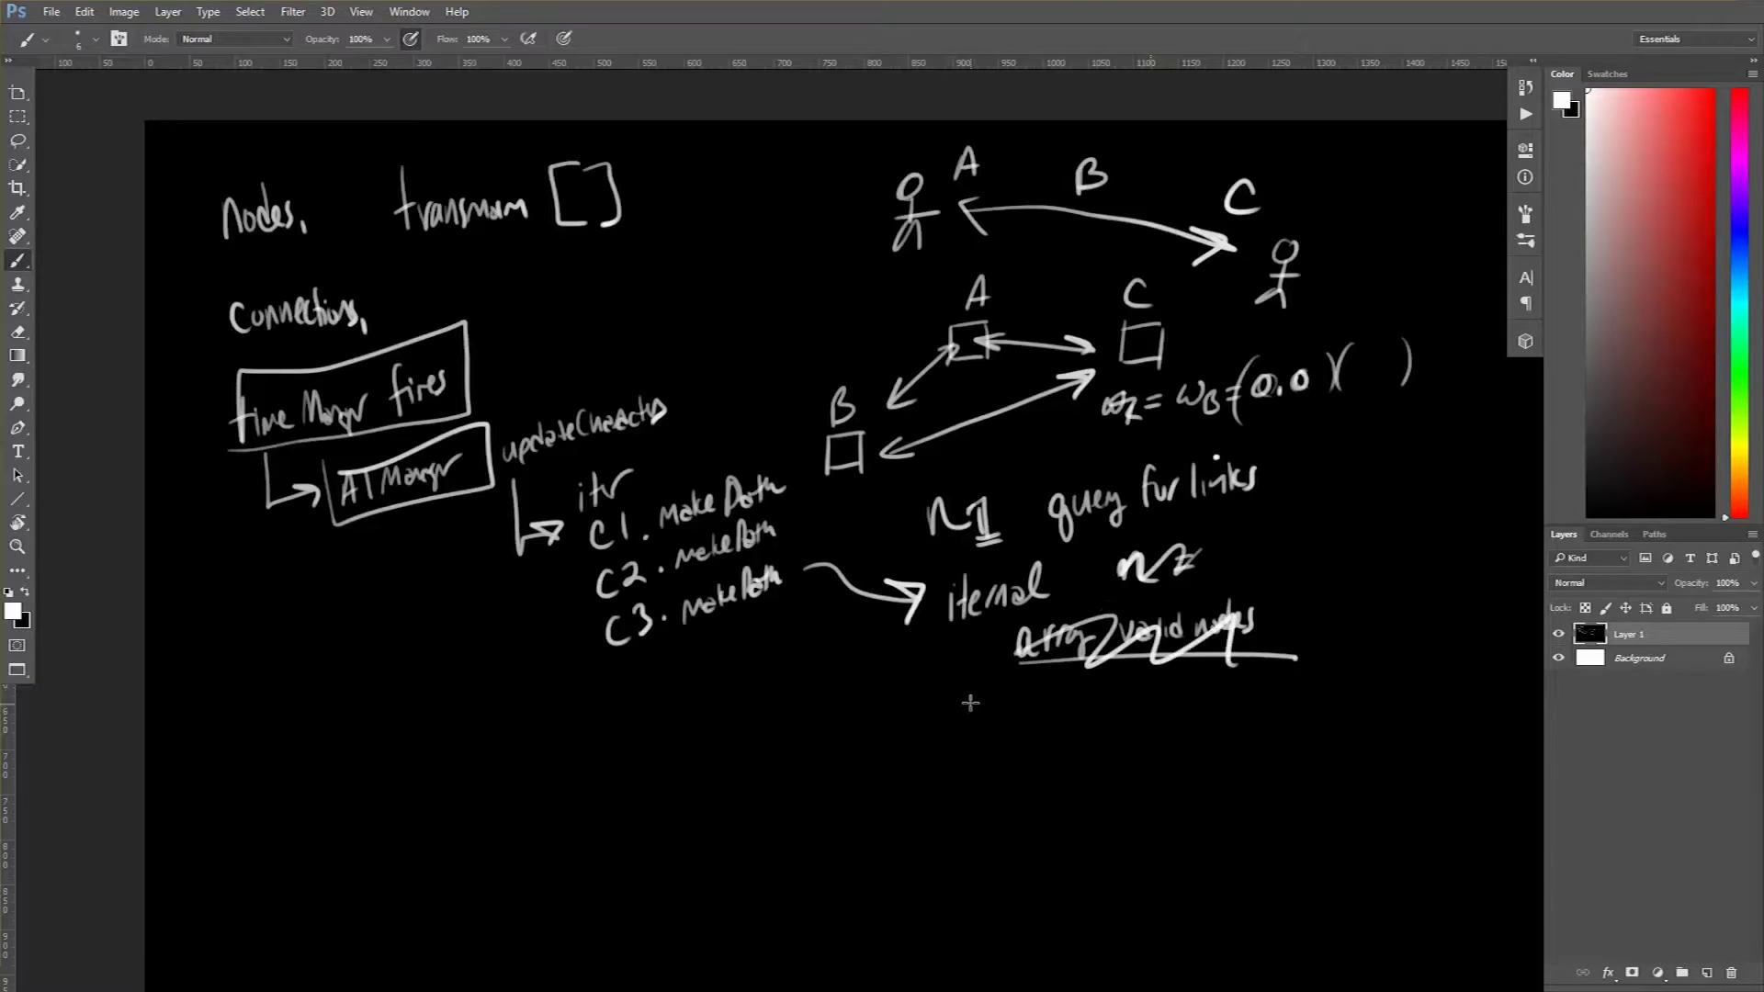
left_click_drag(955, 712, 1101, 717)
mouse_move(1127, 710)
left_mouse_down()
mouse_move(1211, 702)
mouse_move(1220, 722)
mouse_move(1382, 702)
left_mouse_up()
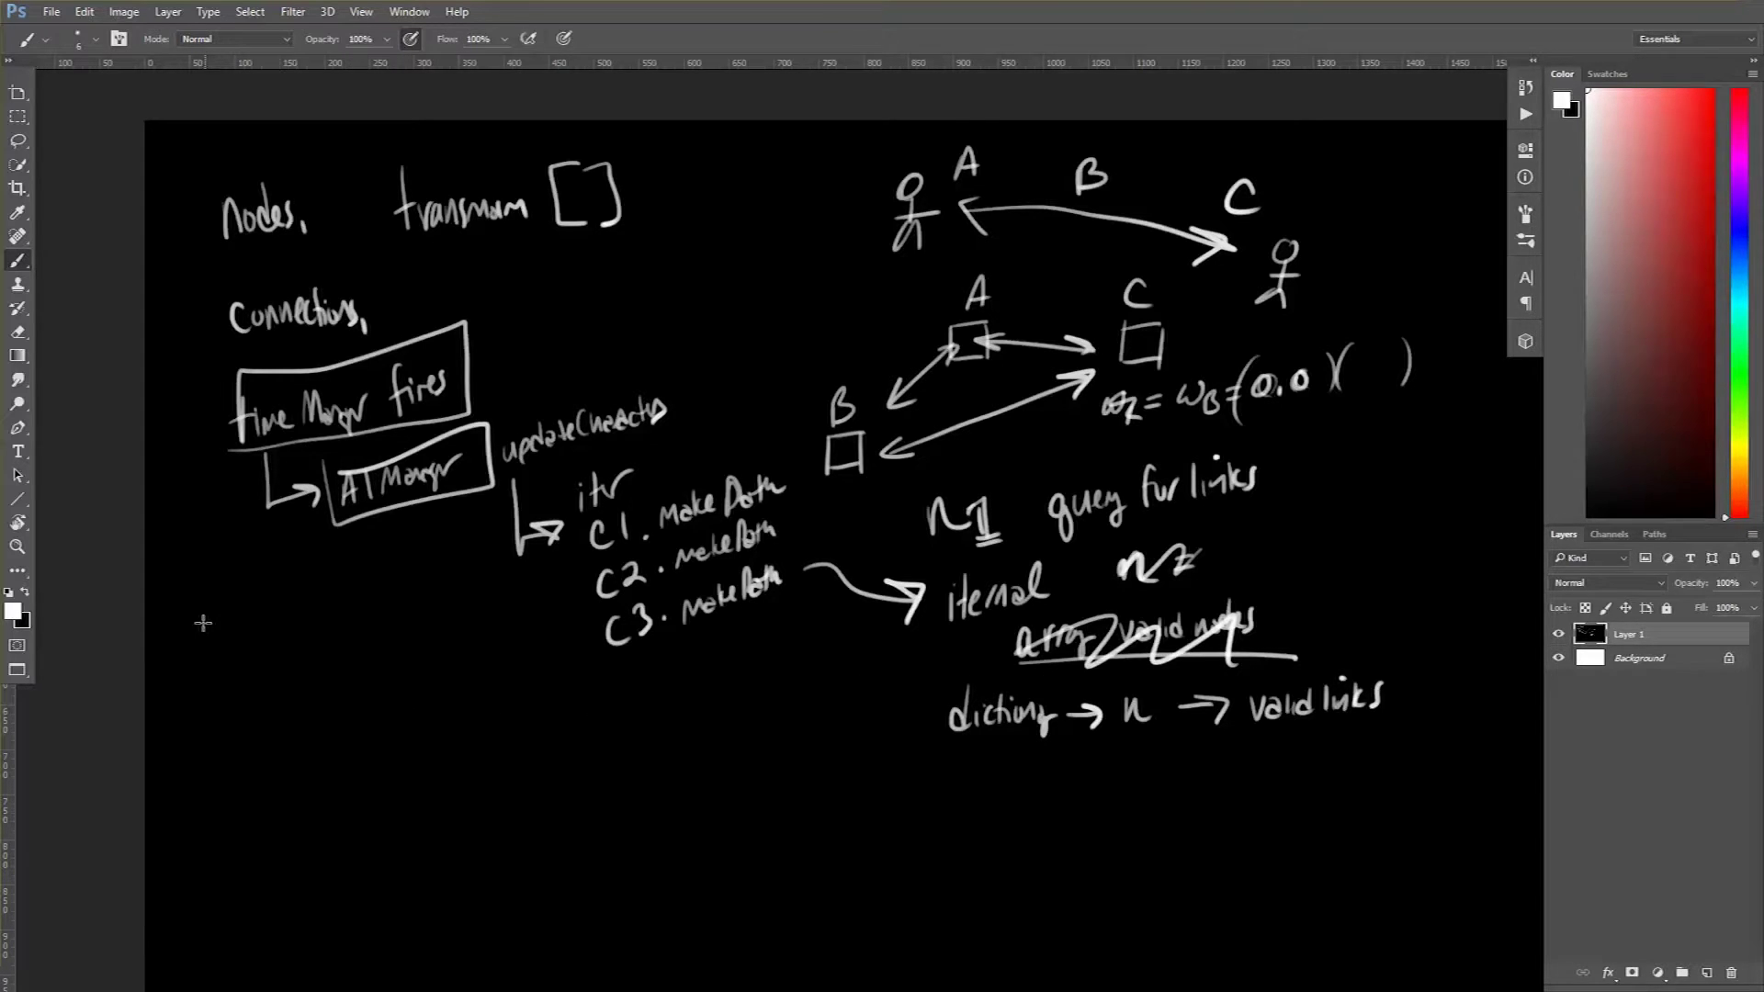
Sketch two small cubes with pointer arrows and a double-headed arrow between them, and write "Bunnies", "Editor GUI" and "Link" around them
mouse_move(183, 615)
left_mouse_down()
mouse_move(276, 607)
mouse_move(195, 670)
mouse_move(302, 643)
mouse_move(314, 658)
mouse_move(284, 677)
mouse_move(317, 669)
left_mouse_up()
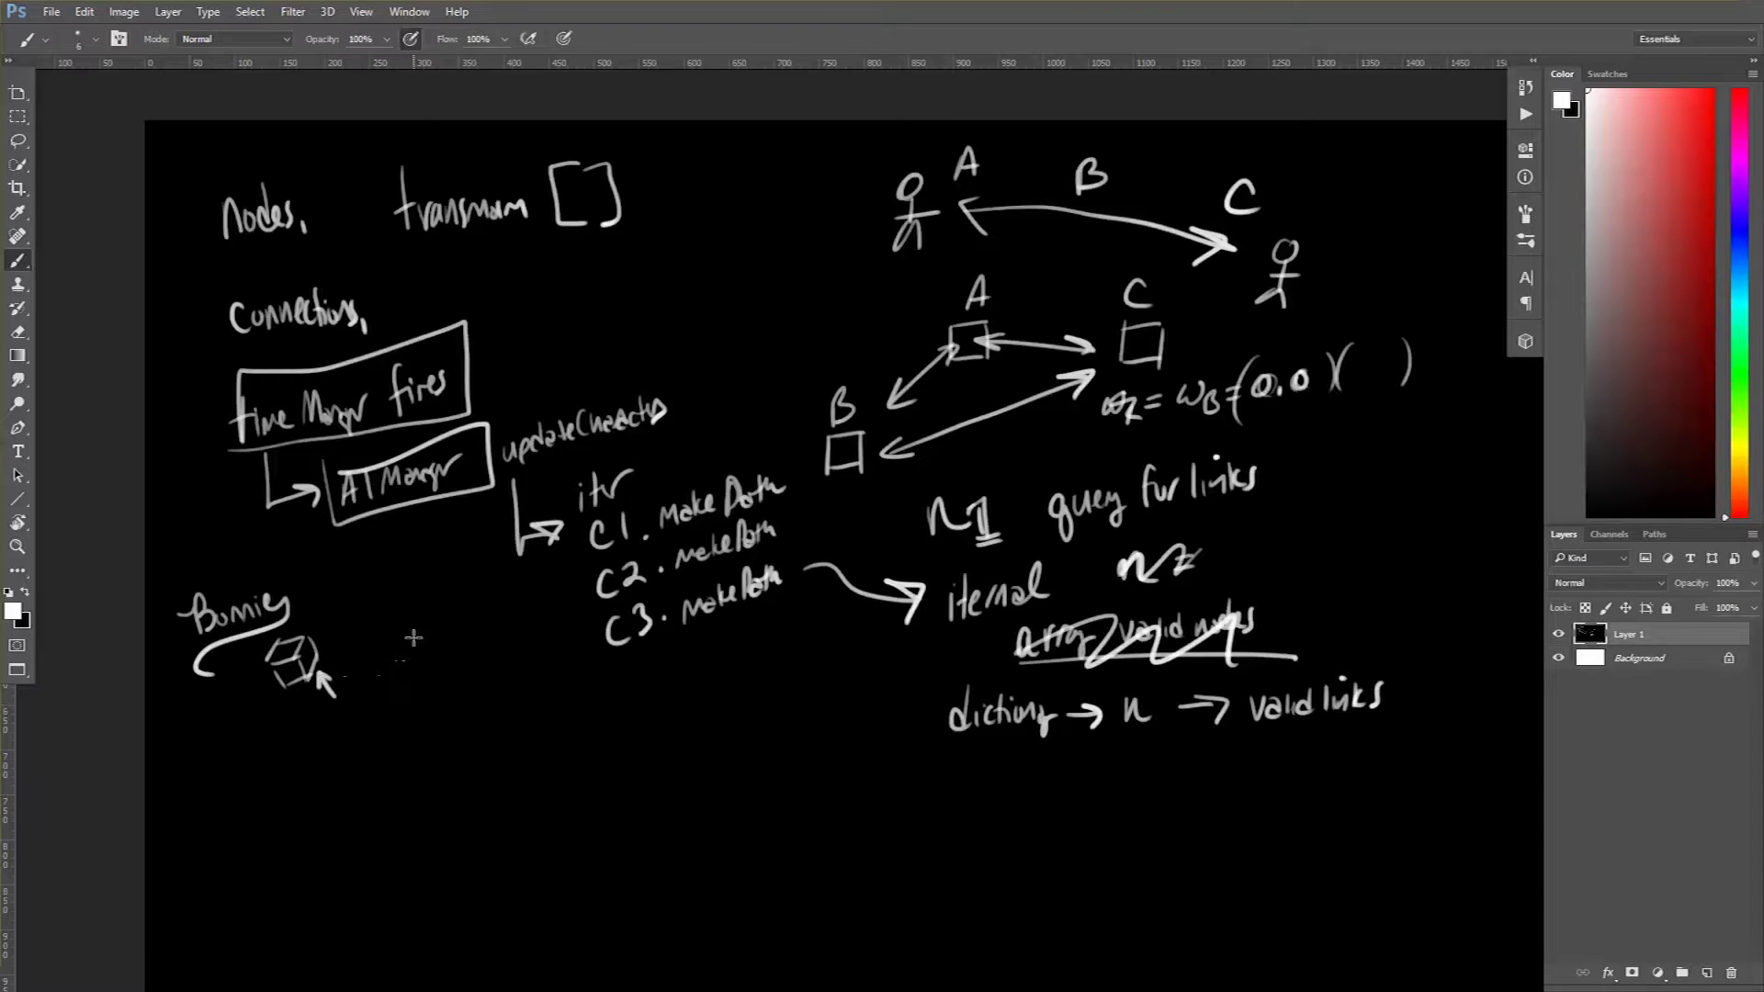
mouse_move(413, 638)
left_mouse_down()
mouse_move(405, 617)
mouse_move(441, 613)
mouse_move(432, 652)
mouse_move(450, 640)
left_mouse_up()
left_click_drag(385, 742, 503, 709)
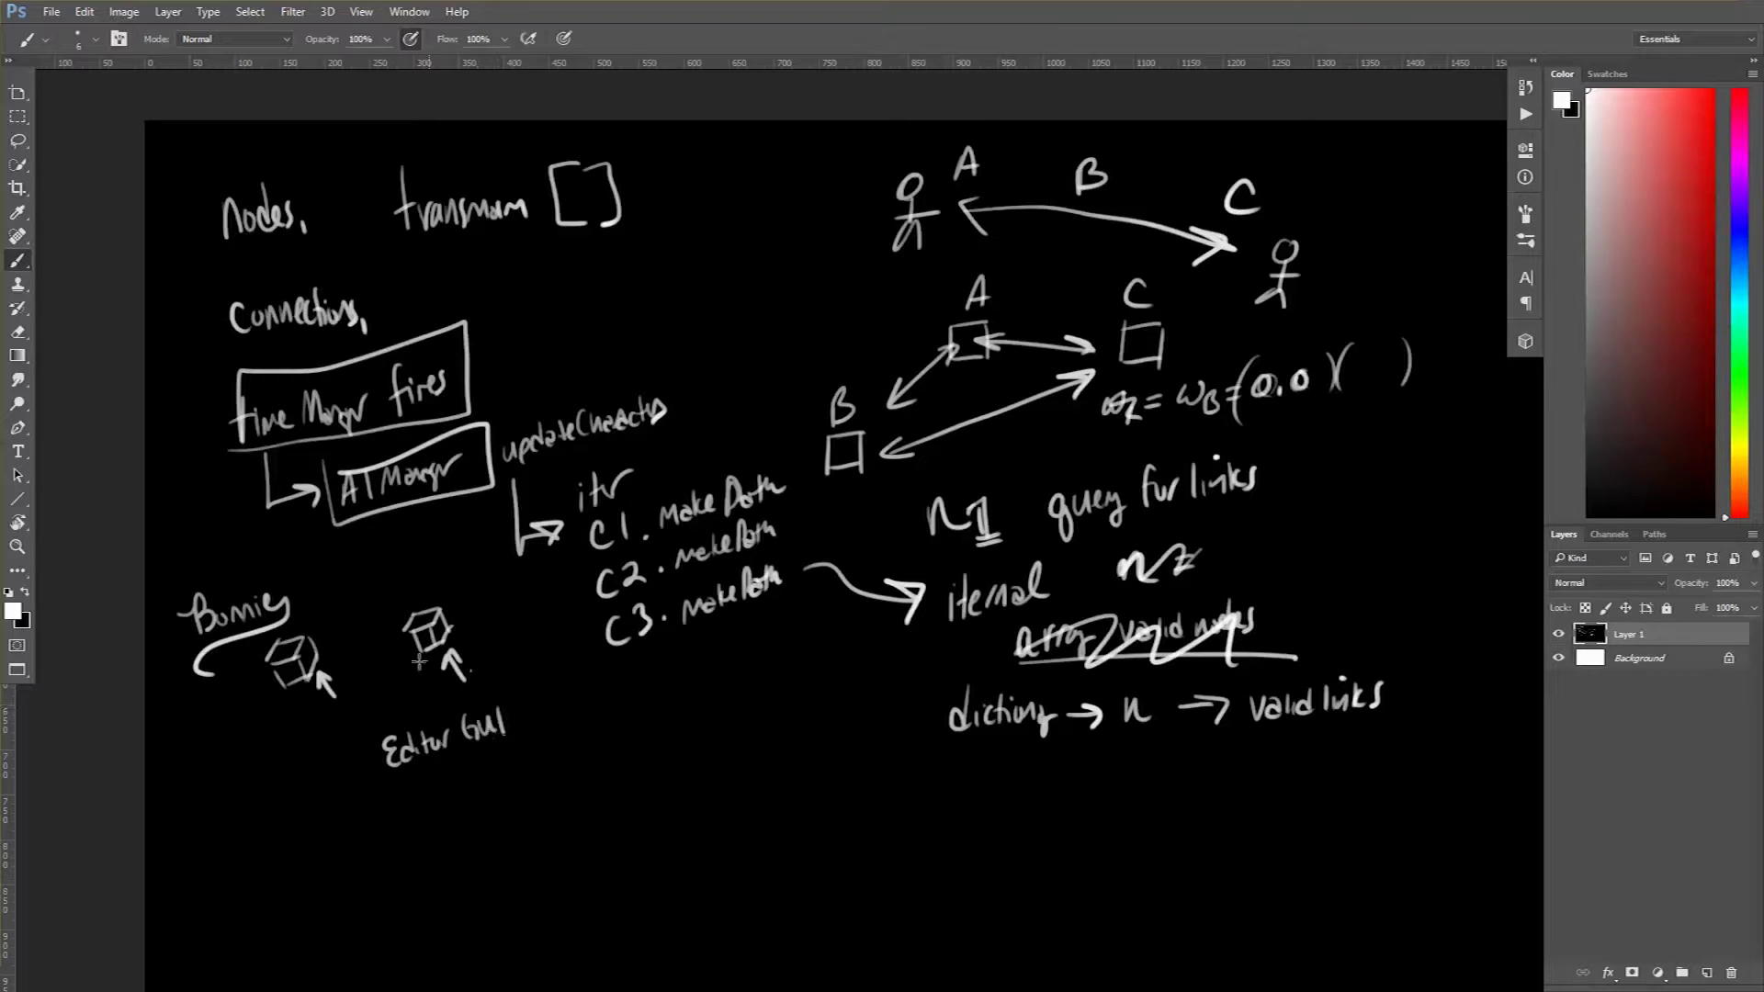
left_click_drag(323, 606, 318, 628)
mouse_move(303, 622)
left_mouse_down()
mouse_move(404, 589)
mouse_move(401, 610)
left_mouse_up()
left_click_drag(435, 800, 490, 796)
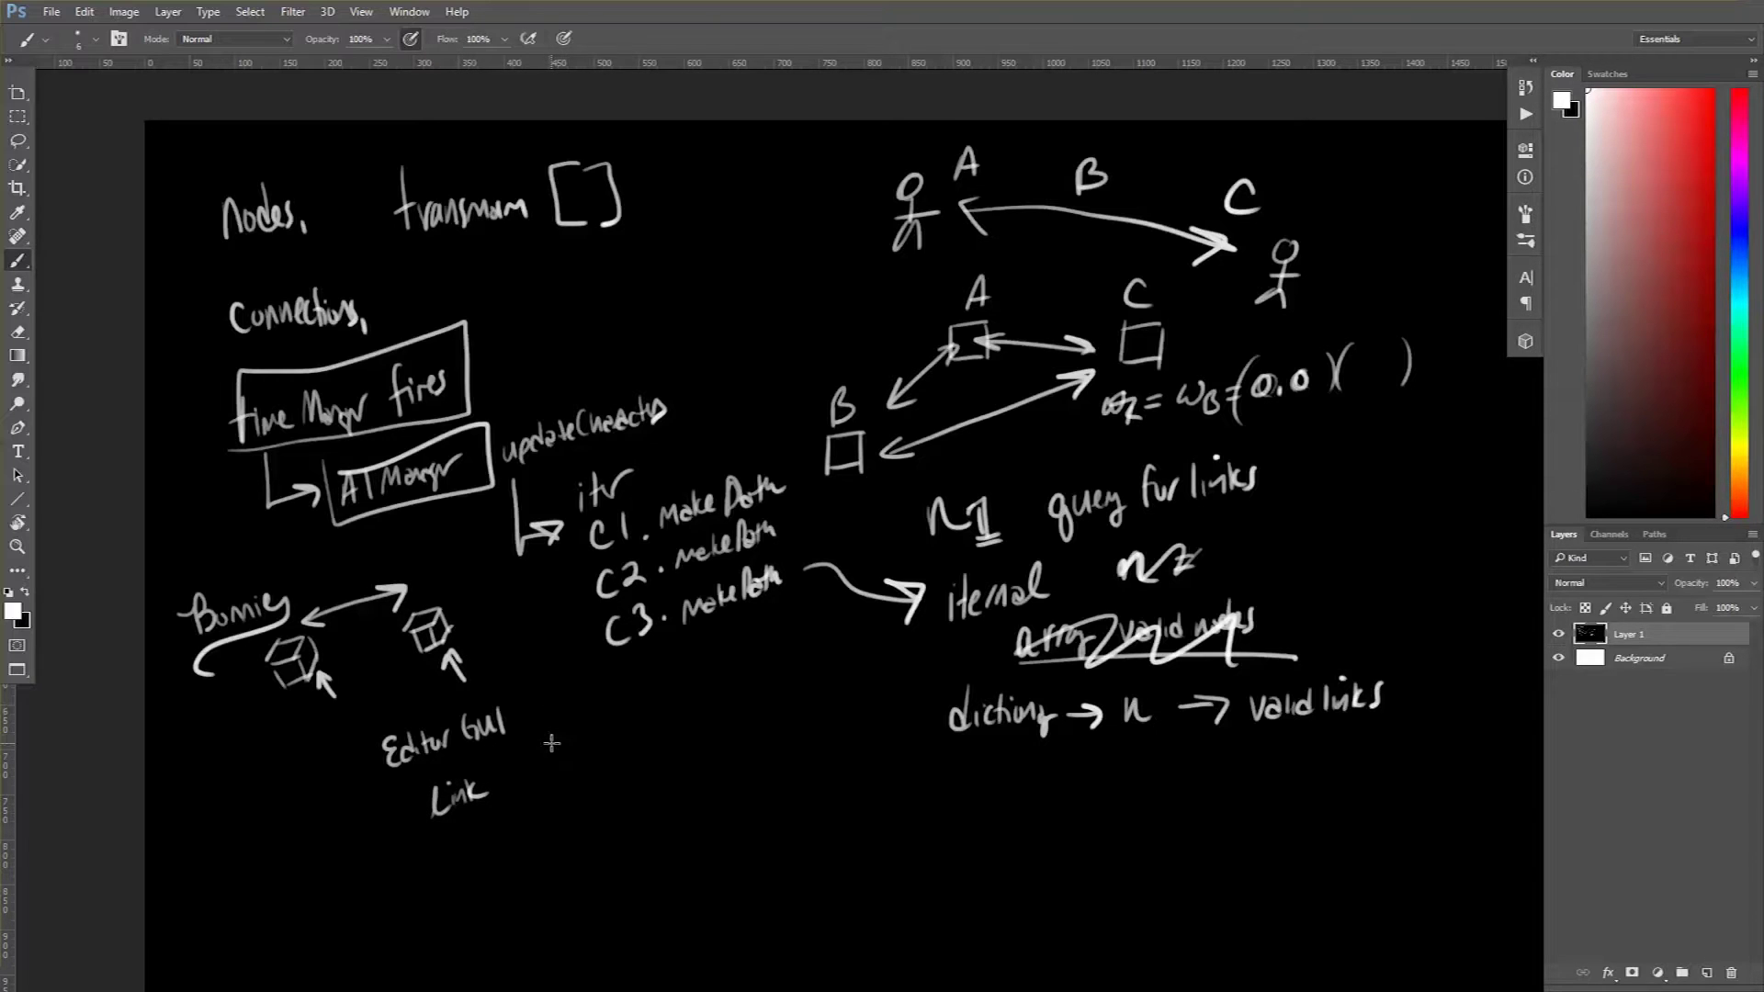
Draw a dictionary table with keys n1 and n2, a bracketed list for each, and the note "add key exits" pointing at the lists
mouse_move(553, 735)
left_mouse_down()
mouse_move(637, 742)
mouse_move(593, 768)
mouse_move(607, 779)
mouse_move(607, 751)
left_mouse_up()
mouse_move(543, 787)
left_mouse_down()
mouse_move(745, 717)
mouse_move(684, 876)
left_mouse_up()
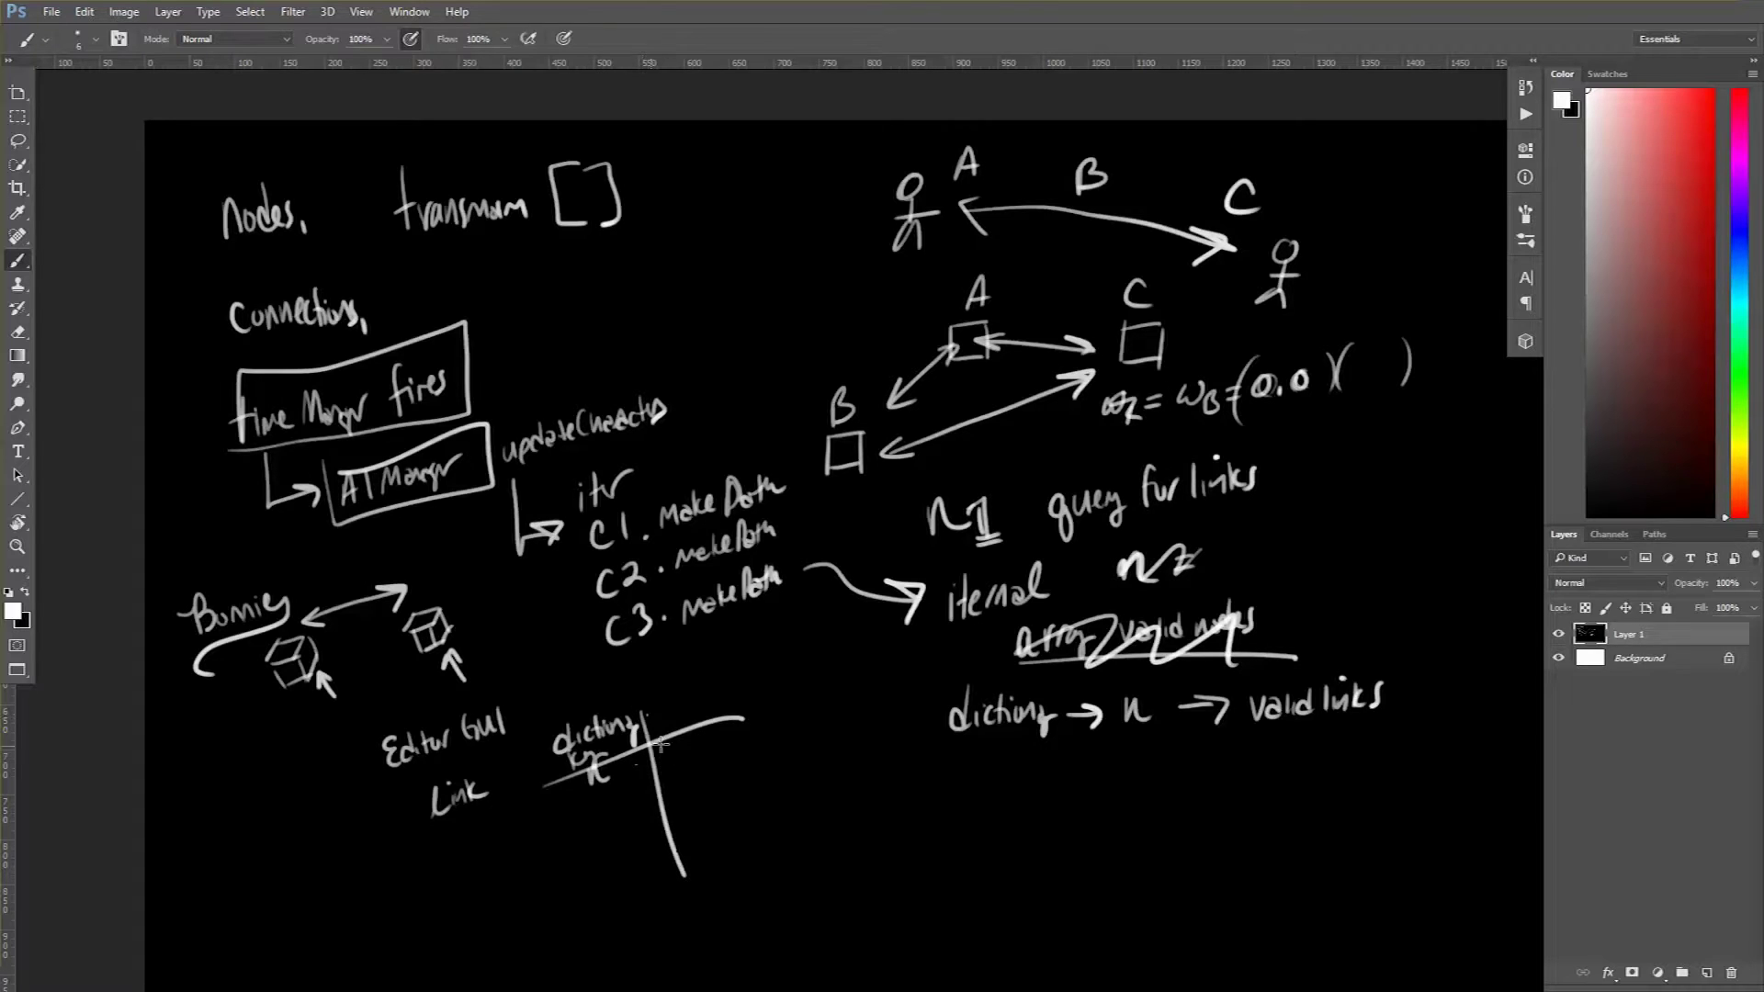
mouse_move(684, 745)
left_mouse_down()
mouse_move(673, 767)
mouse_move(689, 777)
left_mouse_up()
mouse_move(735, 717)
left_mouse_down()
mouse_move(761, 722)
mouse_move(752, 753)
left_mouse_up()
mouse_move(695, 691)
left_mouse_down()
mouse_move(696, 726)
mouse_move(711, 713)
mouse_move(676, 679)
left_mouse_up()
mouse_move(691, 646)
left_mouse_down()
mouse_move(690, 678)
mouse_move(799, 634)
left_mouse_up()
mouse_move(681, 748)
left_mouse_down()
mouse_move(678, 770)
mouse_move(621, 784)
left_mouse_up()
mouse_move(601, 843)
left_mouse_down()
mouse_move(605, 825)
mouse_move(619, 845)
mouse_move(700, 823)
left_mouse_up()
mouse_move(755, 760)
left_mouse_down()
mouse_move(770, 797)
mouse_move(712, 821)
left_mouse_up()
left_click_drag(732, 804, 730, 818)
left_click_drag(745, 802, 744, 817)
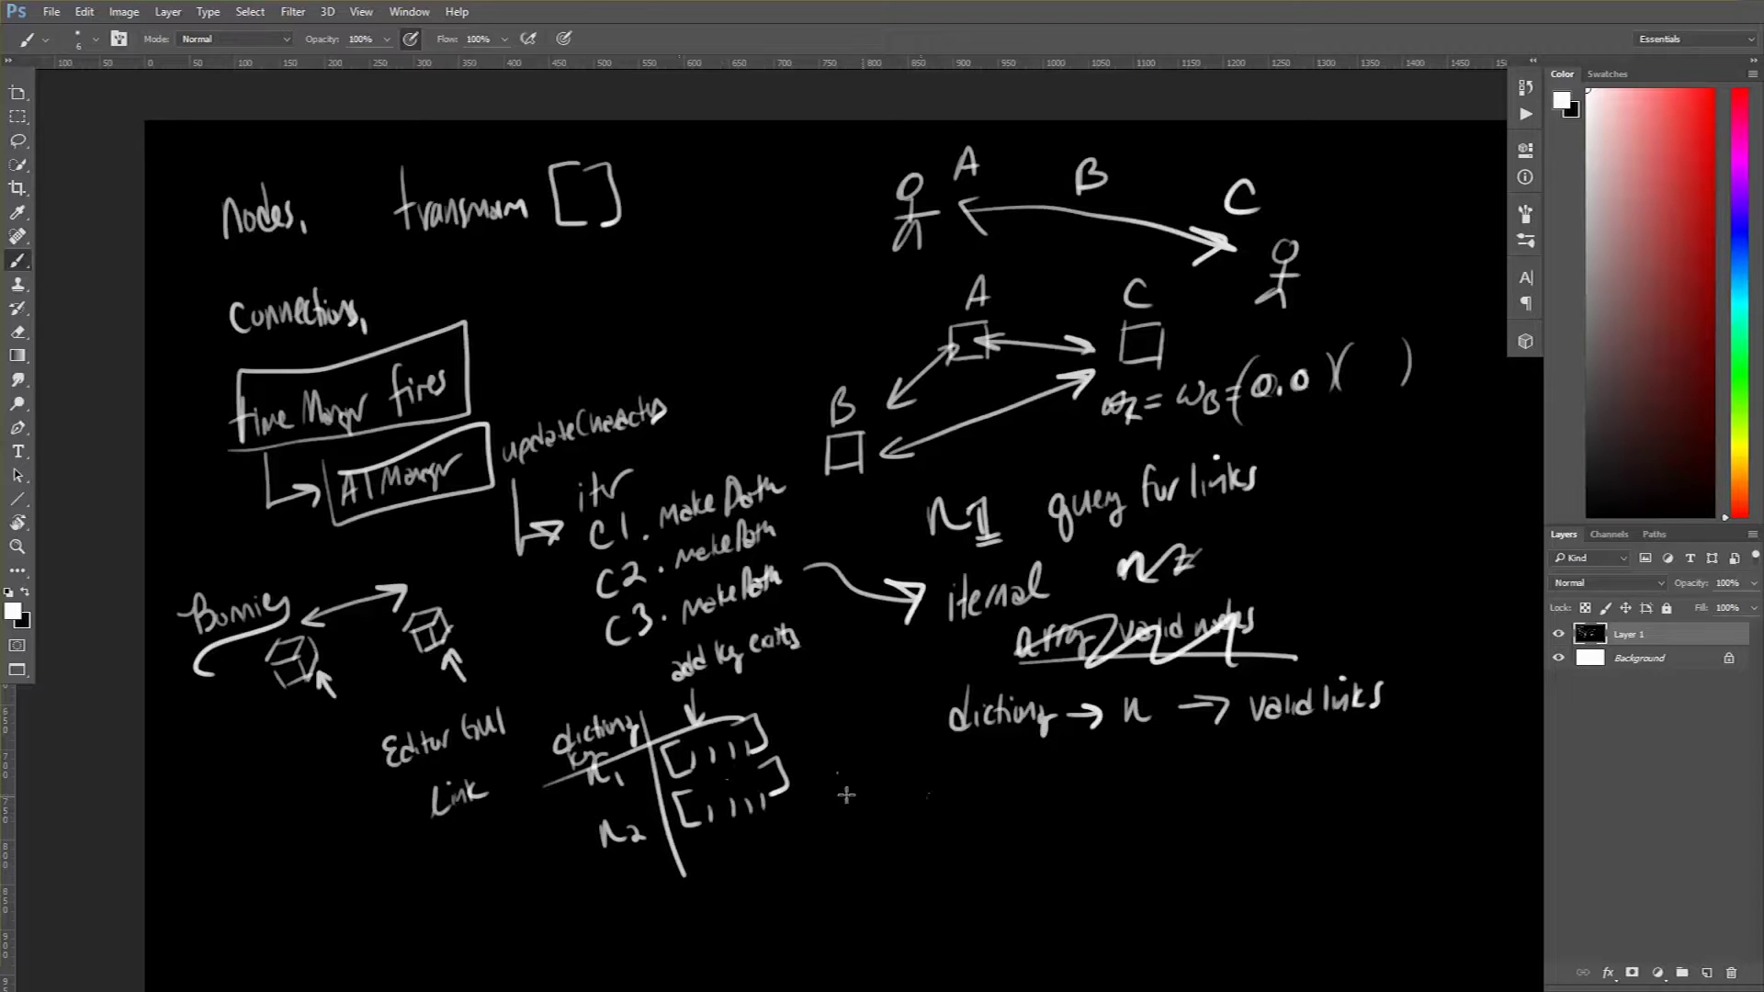
Draw a two-sided frame below the dictionary line and write "Selection", "GUI ↗ link data" and "graphical line live editor" inside
left_click(867, 747)
left_click_drag(828, 751, 840, 990)
left_click_drag(819, 762, 1486, 831)
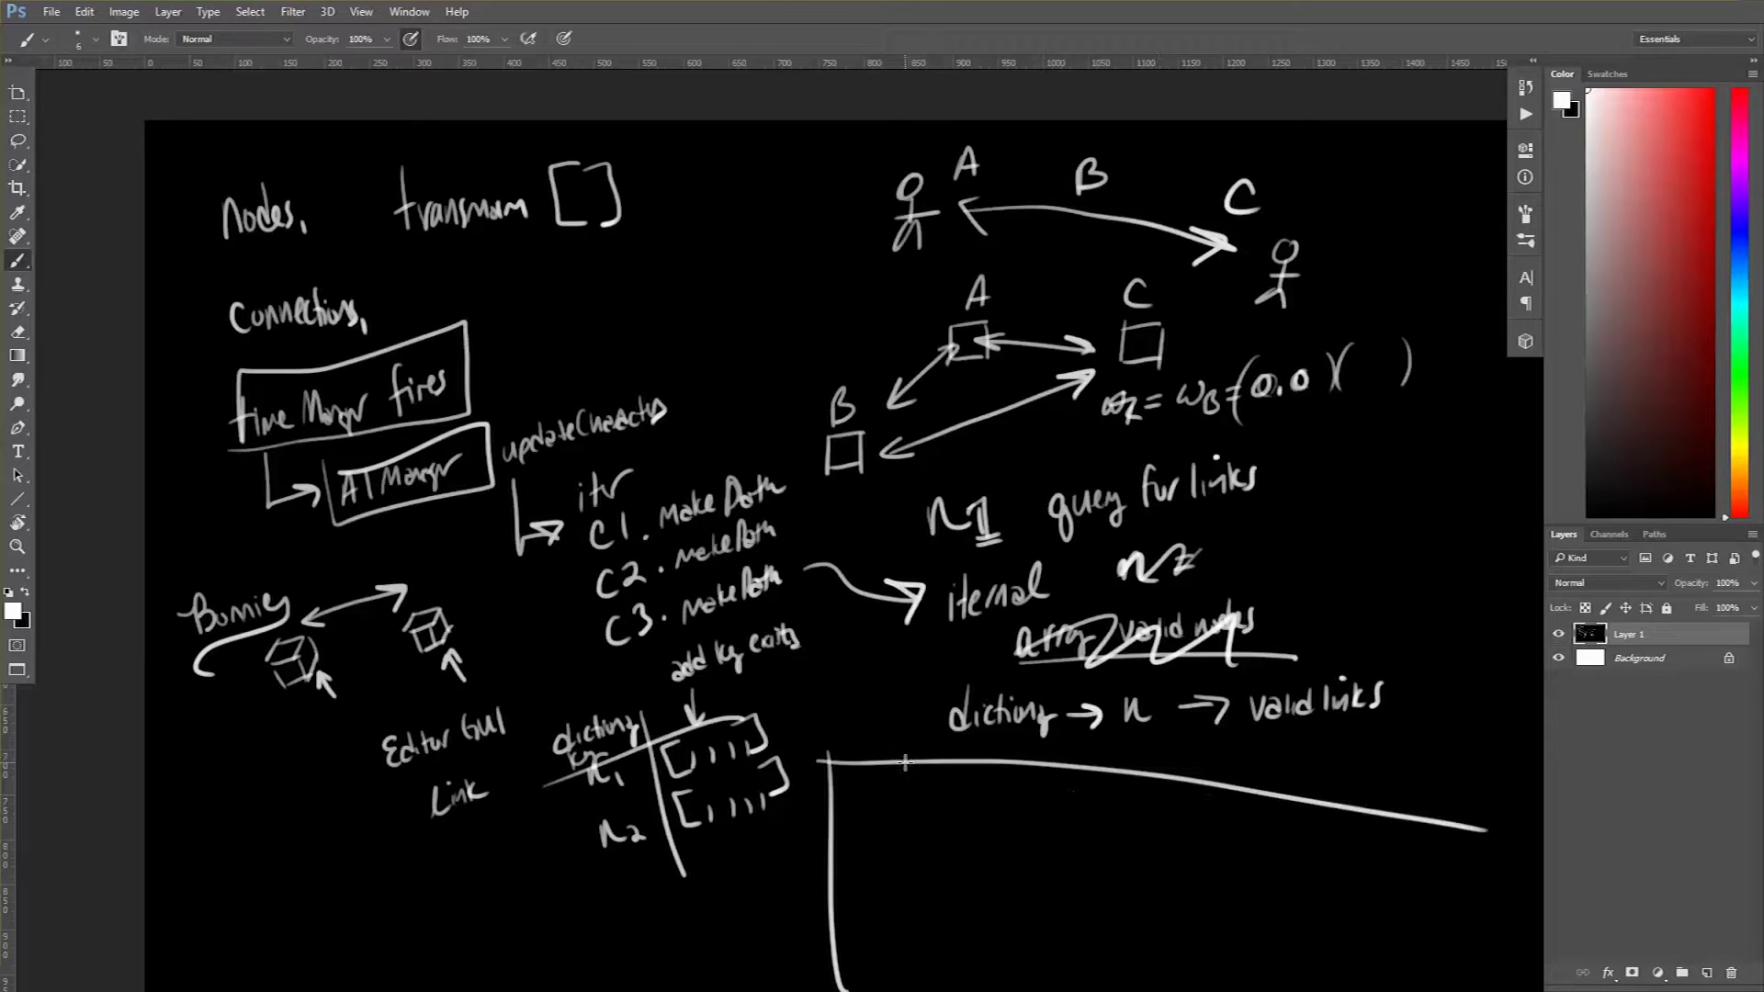
mouse_move(875, 779)
left_mouse_down()
mouse_move(868, 815)
mouse_move(896, 781)
mouse_move(926, 804)
mouse_move(957, 795)
left_mouse_up()
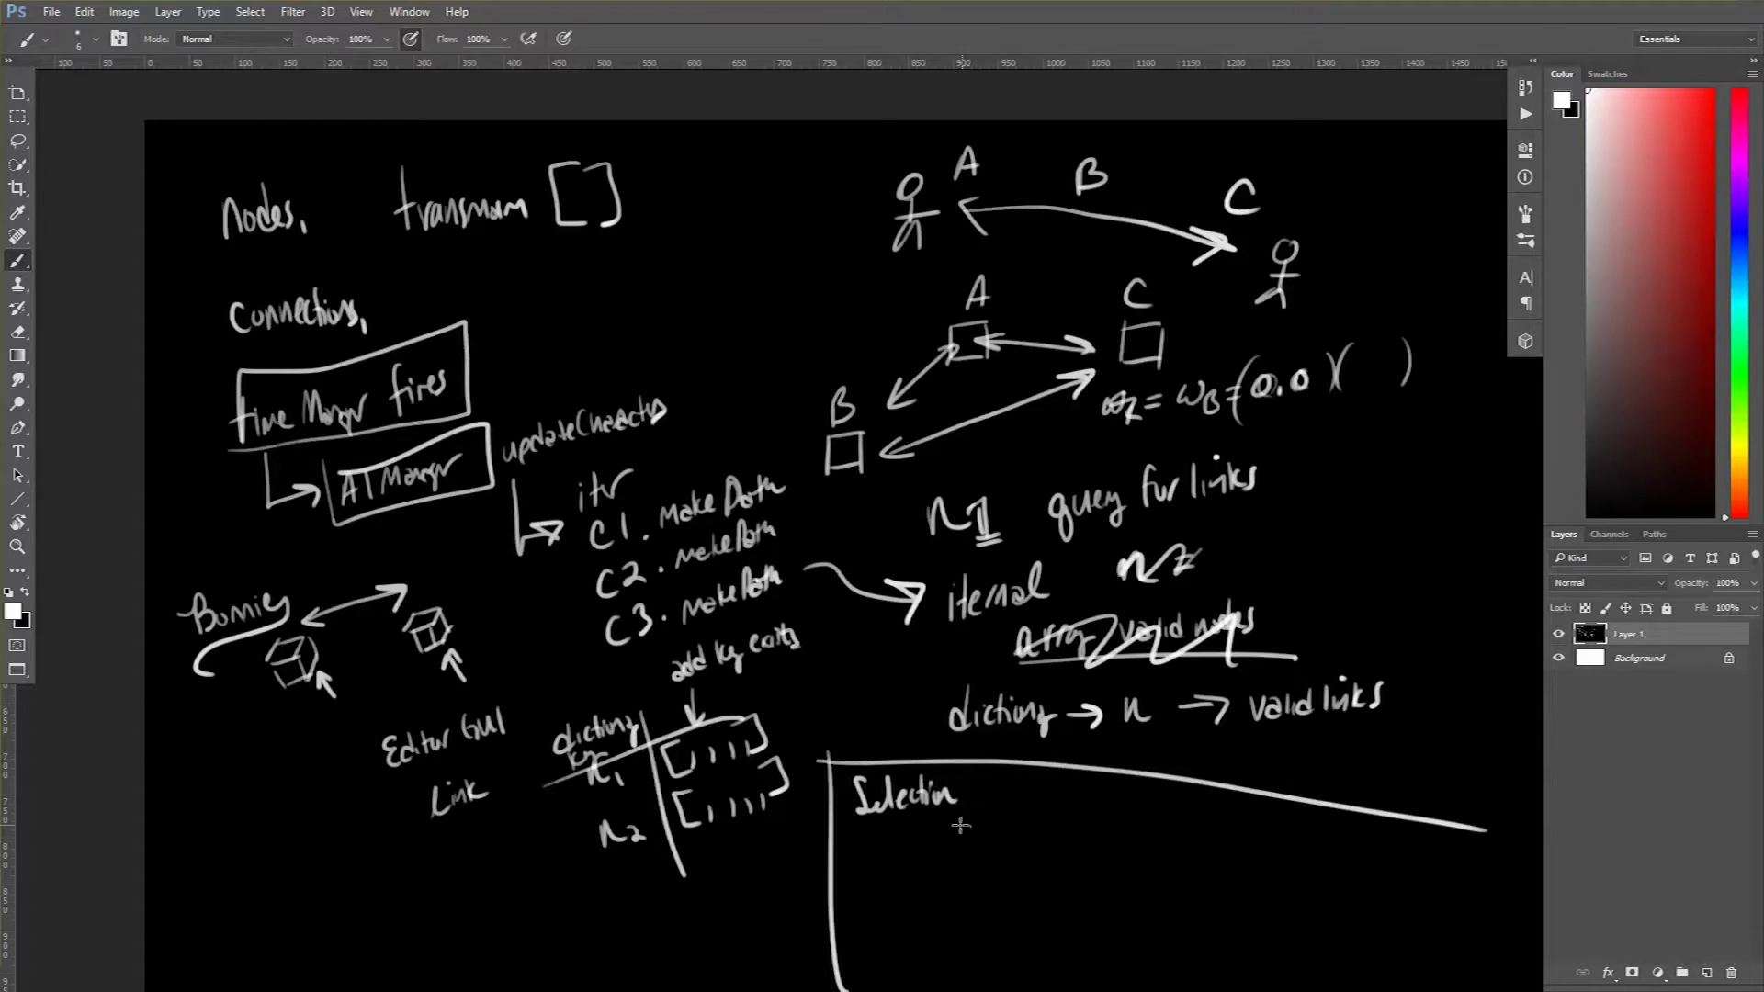
mouse_move(880, 824)
left_mouse_down()
mouse_move(886, 850)
mouse_move(915, 827)
mouse_move(917, 854)
left_mouse_up()
mouse_move(935, 847)
left_mouse_down()
mouse_move(963, 810)
mouse_move(994, 844)
left_mouse_up()
left_click_drag(999, 843, 1022, 842)
mouse_move(1027, 809)
left_mouse_down()
mouse_move(1040, 839)
mouse_move(1112, 840)
left_mouse_up()
left_click_drag(1100, 818, 1117, 821)
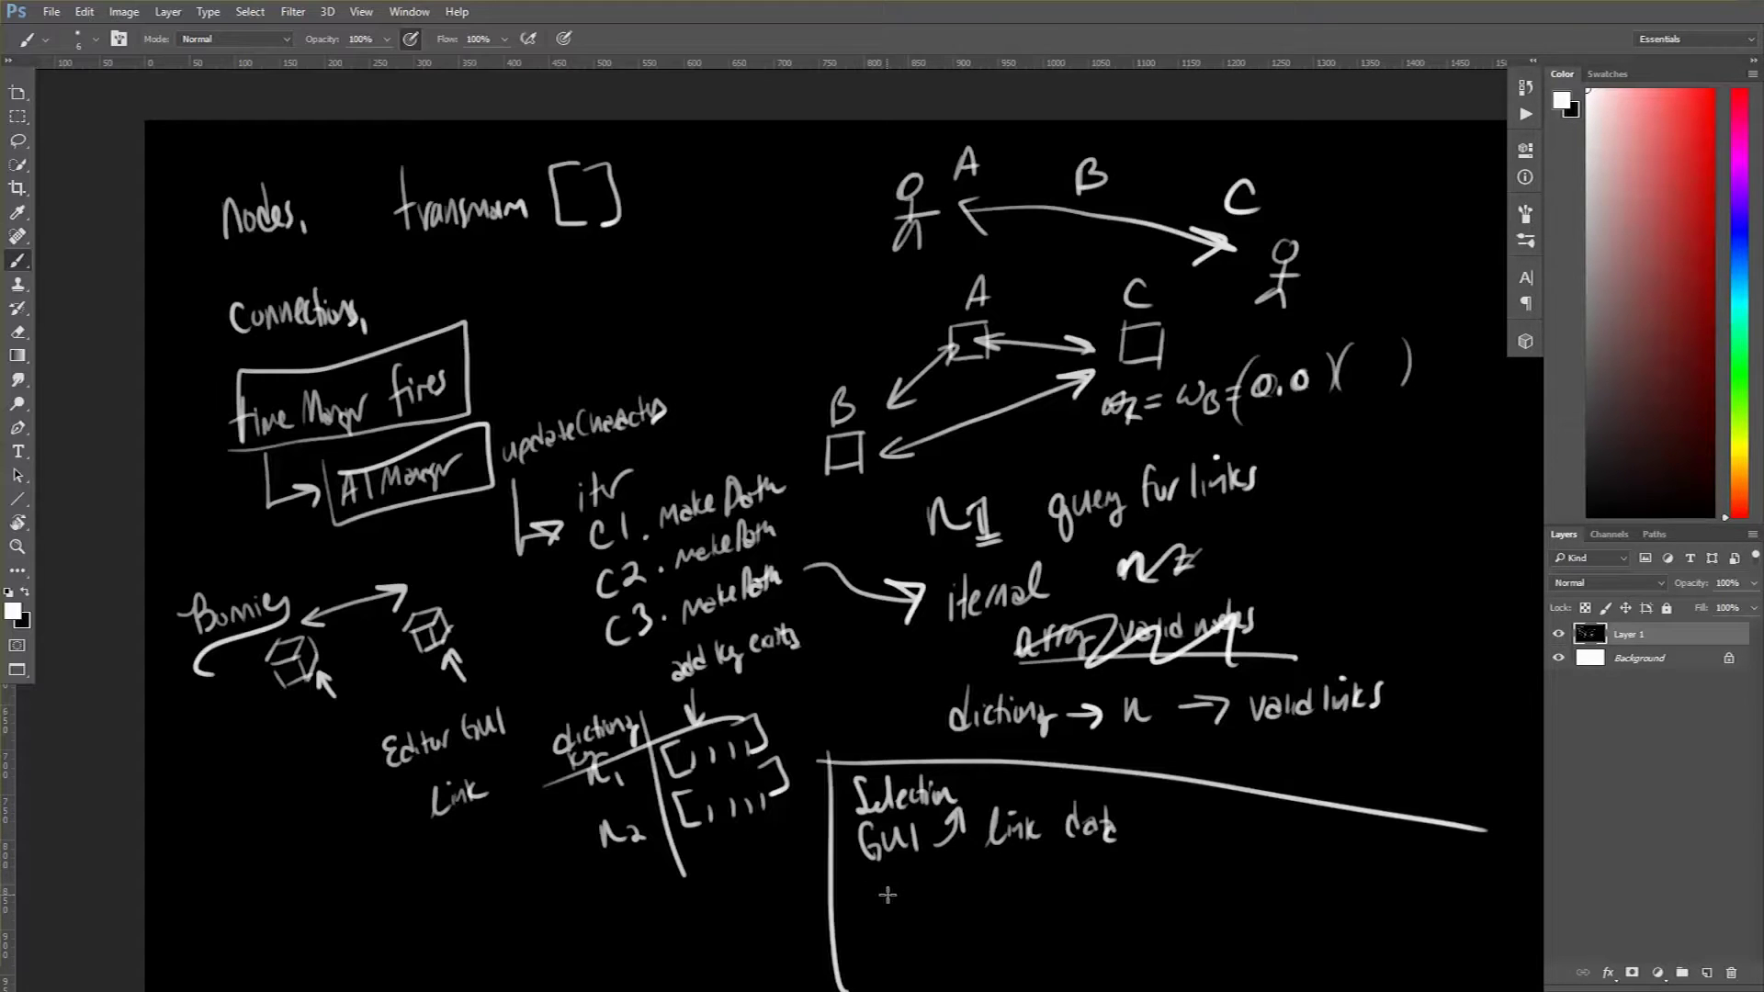
mouse_move(888, 895)
left_mouse_down()
mouse_move(893, 926)
mouse_move(901, 884)
mouse_move(1108, 883)
mouse_move(1214, 843)
left_mouse_up()
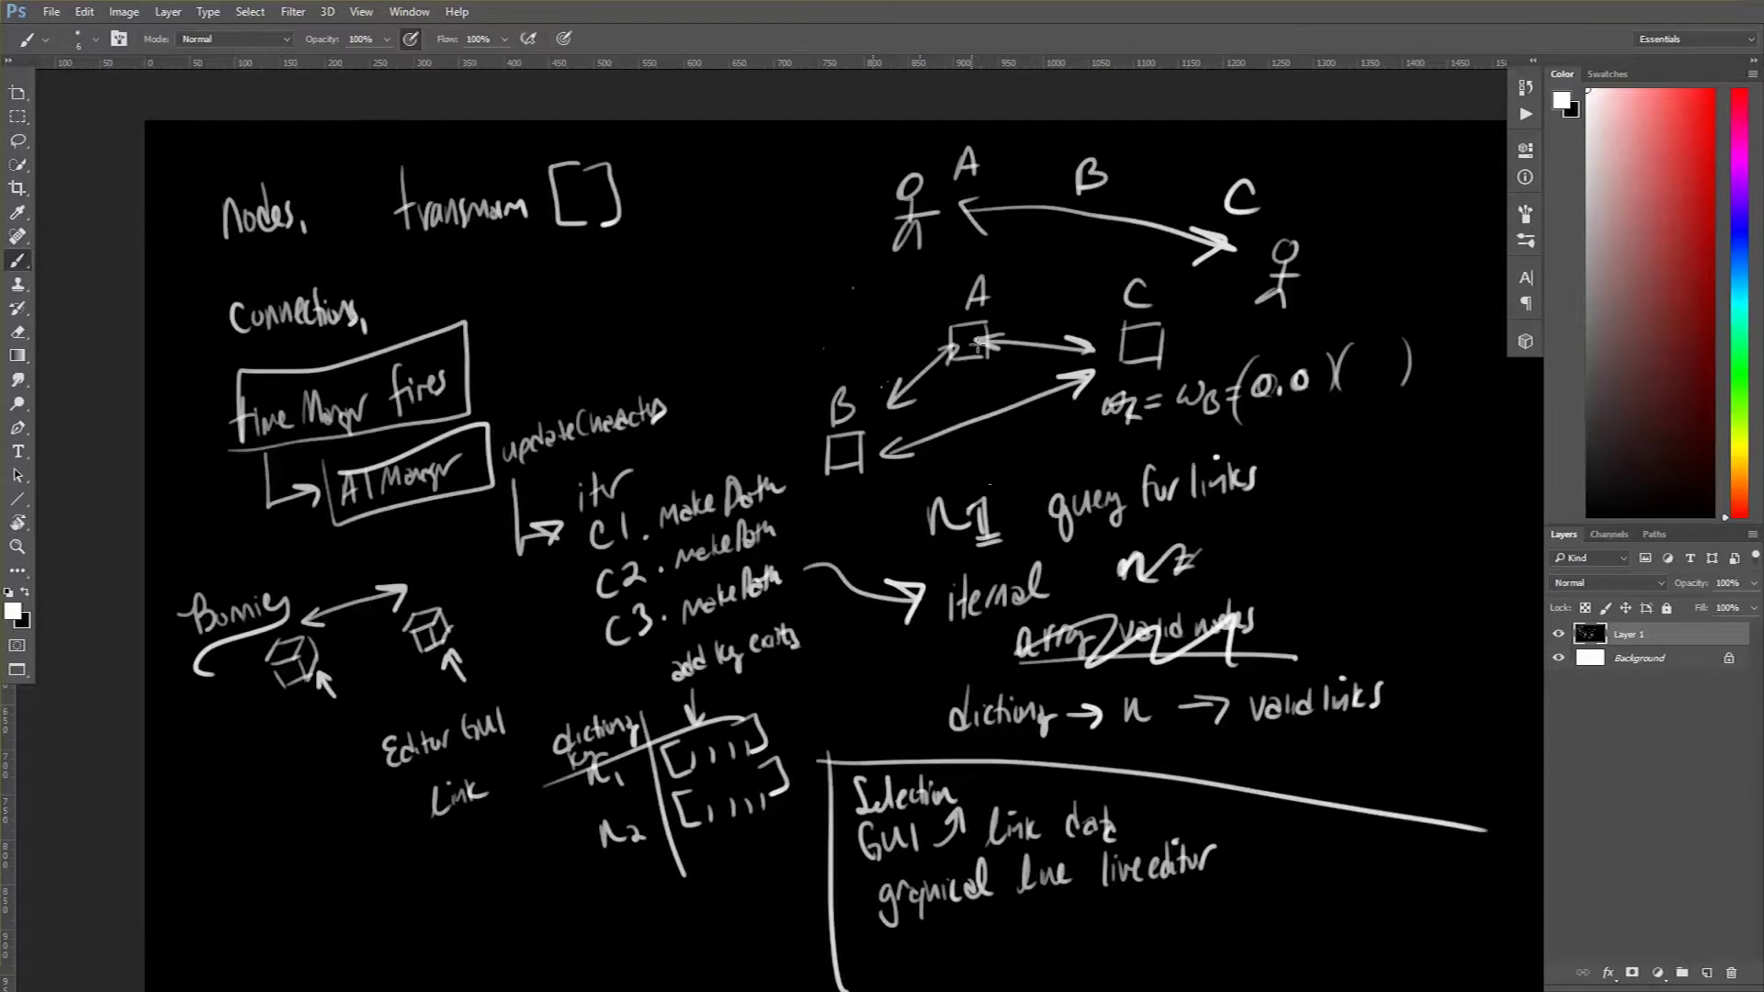
Retrace the arrows from square A to squares B and C to emphasize them
mouse_move(949, 349)
left_mouse_down()
mouse_move(901, 407)
mouse_move(912, 365)
mouse_move(937, 397)
left_mouse_up()
mouse_move(1079, 348)
left_mouse_down()
mouse_move(1070, 363)
mouse_move(979, 332)
mouse_move(1075, 369)
left_mouse_up()
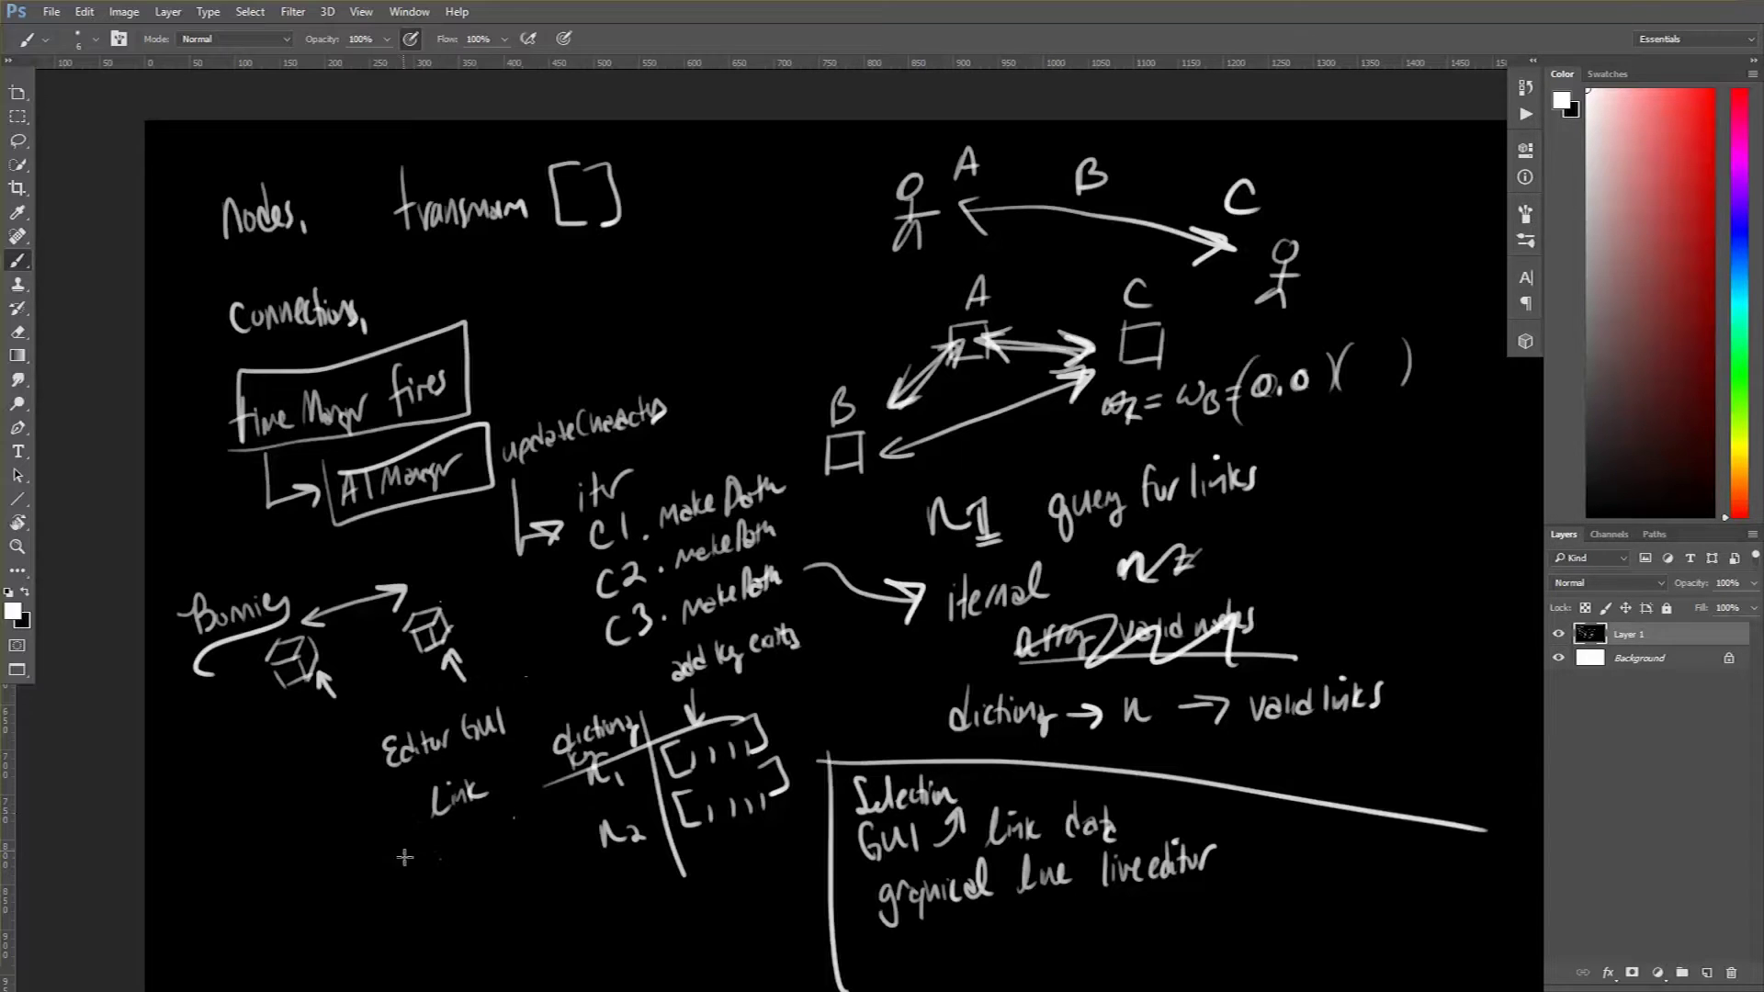
Write "NG LG" below the cubes, scribble out the word under it, and draw a dictionary table with key L beside that
mouse_move(294, 883)
left_mouse_down()
mouse_move(307, 905)
mouse_move(347, 887)
left_mouse_up()
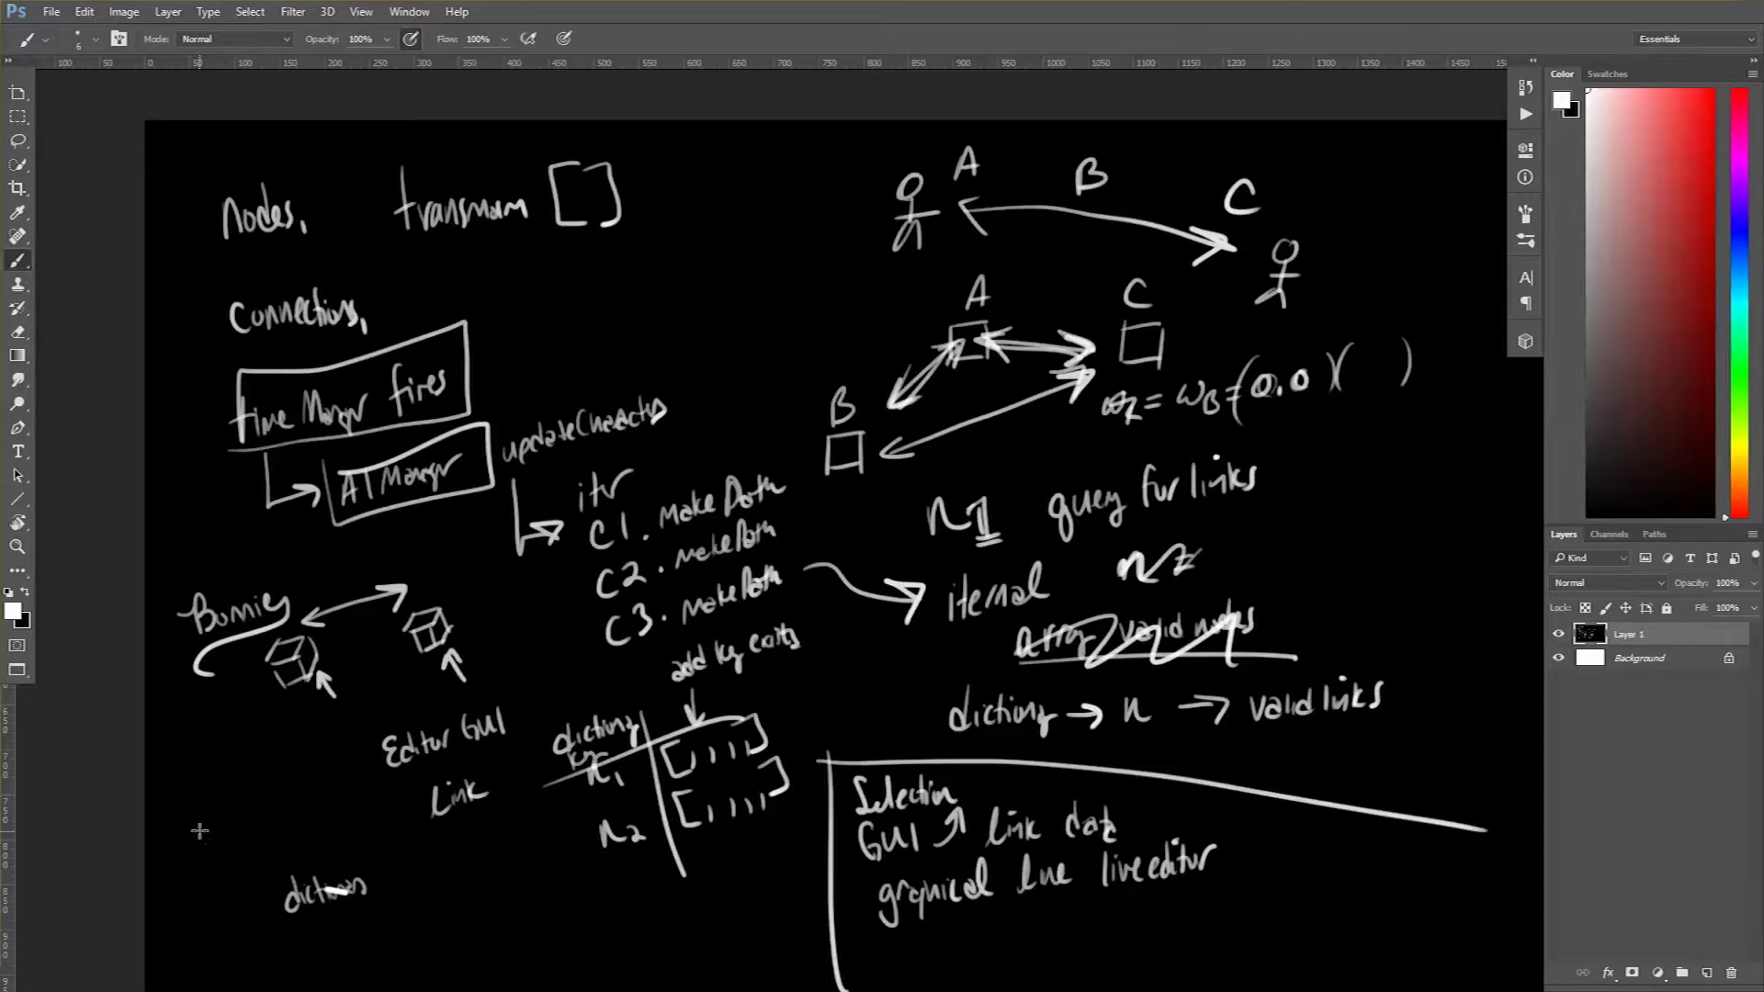
mouse_move(187, 855)
left_mouse_down()
mouse_move(189, 815)
mouse_move(237, 853)
left_mouse_up()
mouse_move(266, 788)
left_mouse_down()
mouse_move(273, 829)
mouse_move(311, 828)
mouse_move(269, 918)
left_mouse_up()
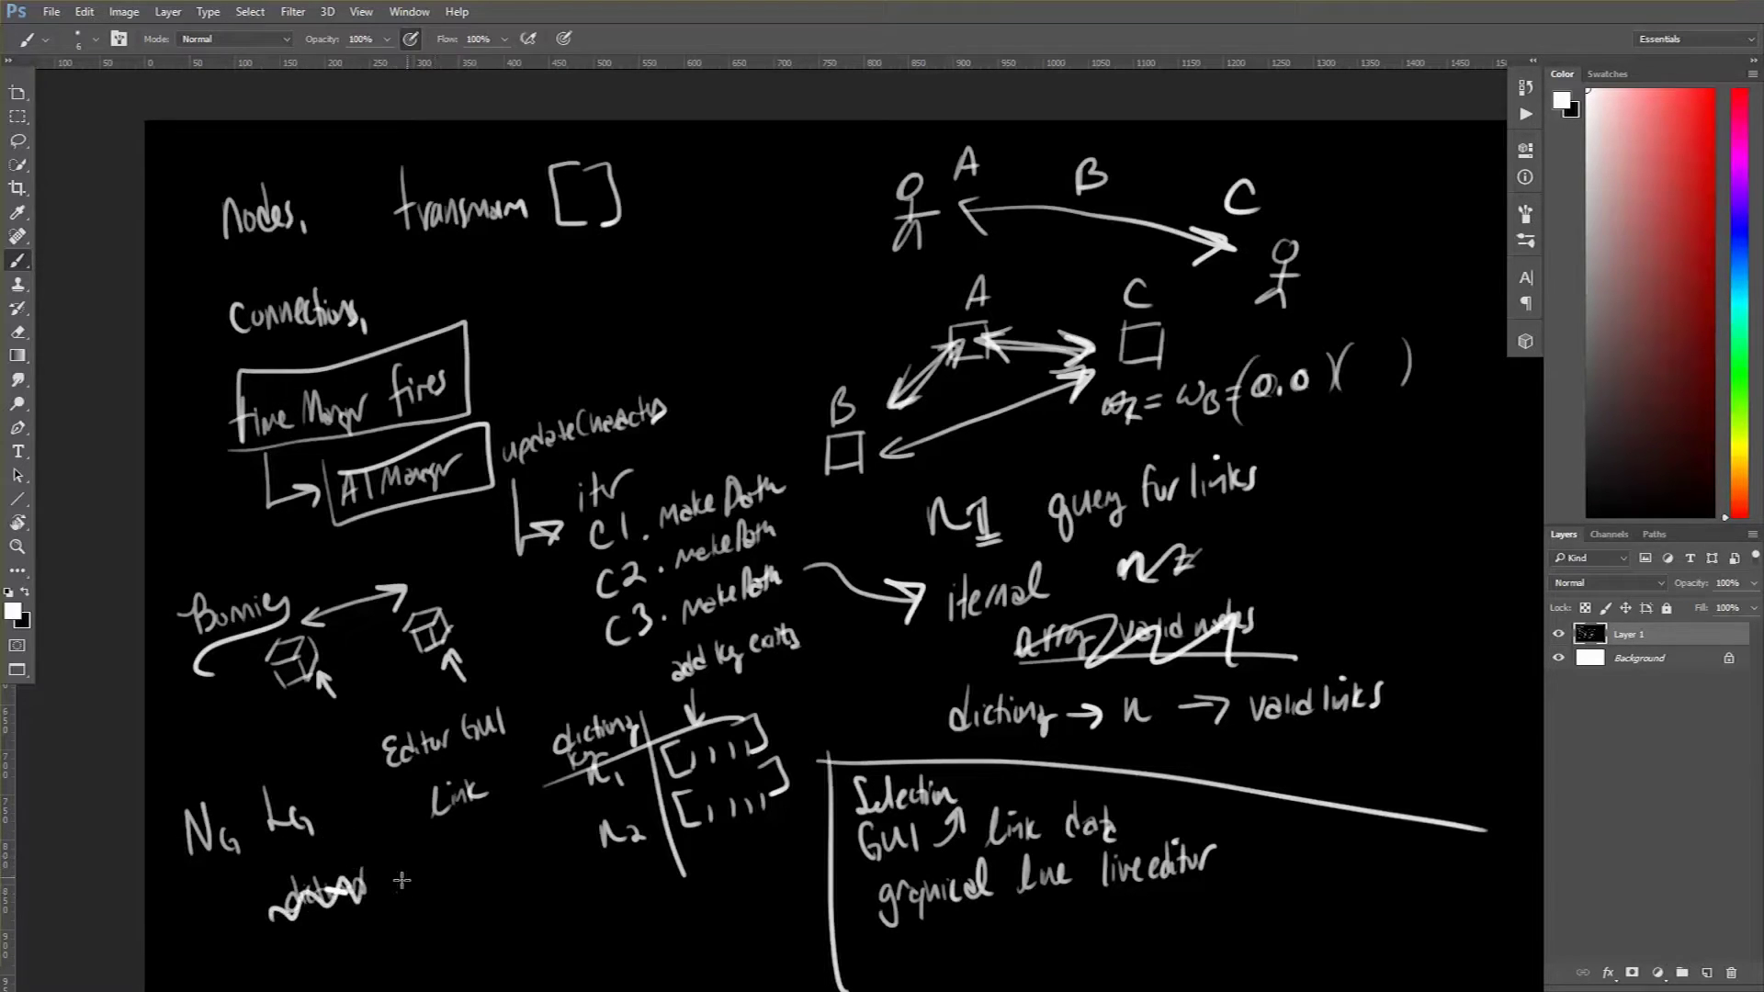
mouse_move(397, 887)
left_mouse_down()
mouse_move(480, 868)
mouse_move(410, 934)
mouse_move(439, 909)
mouse_move(392, 910)
mouse_move(524, 846)
left_mouse_up()
left_click_drag(439, 838, 478, 935)
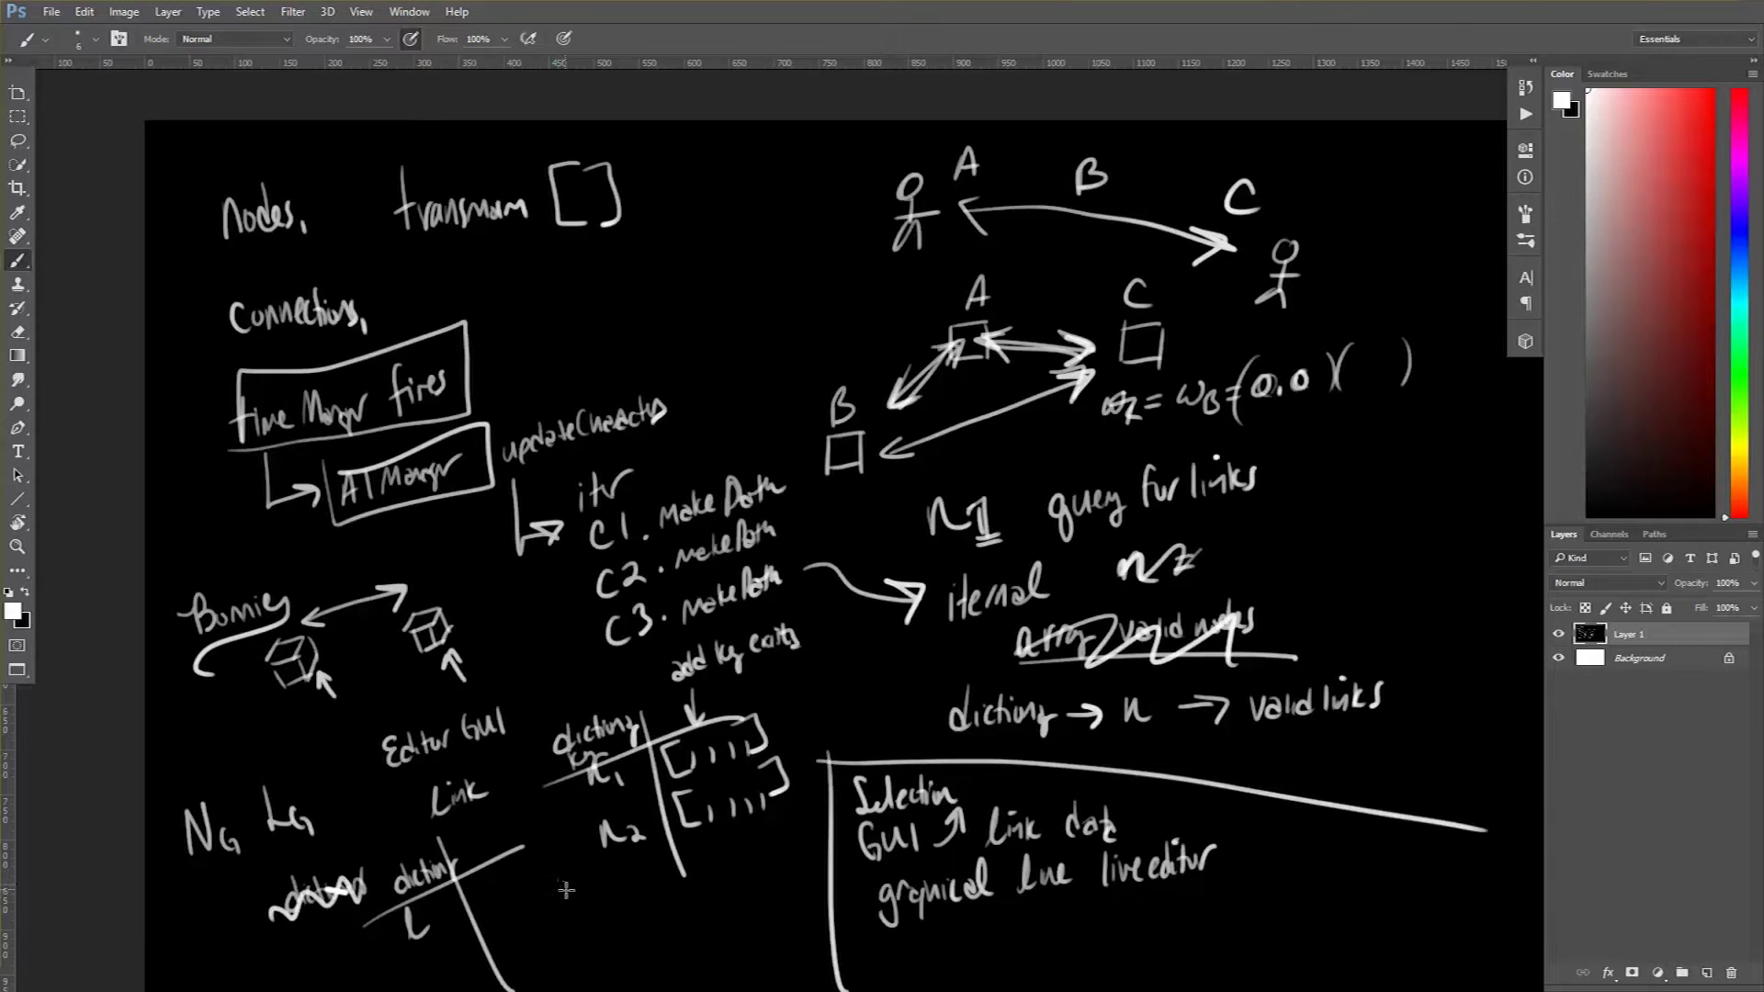
Clear the canvas to black and write the headings "NG, LG" and "Weights Local" near its upper edge
key("ctrl+BackSpace")
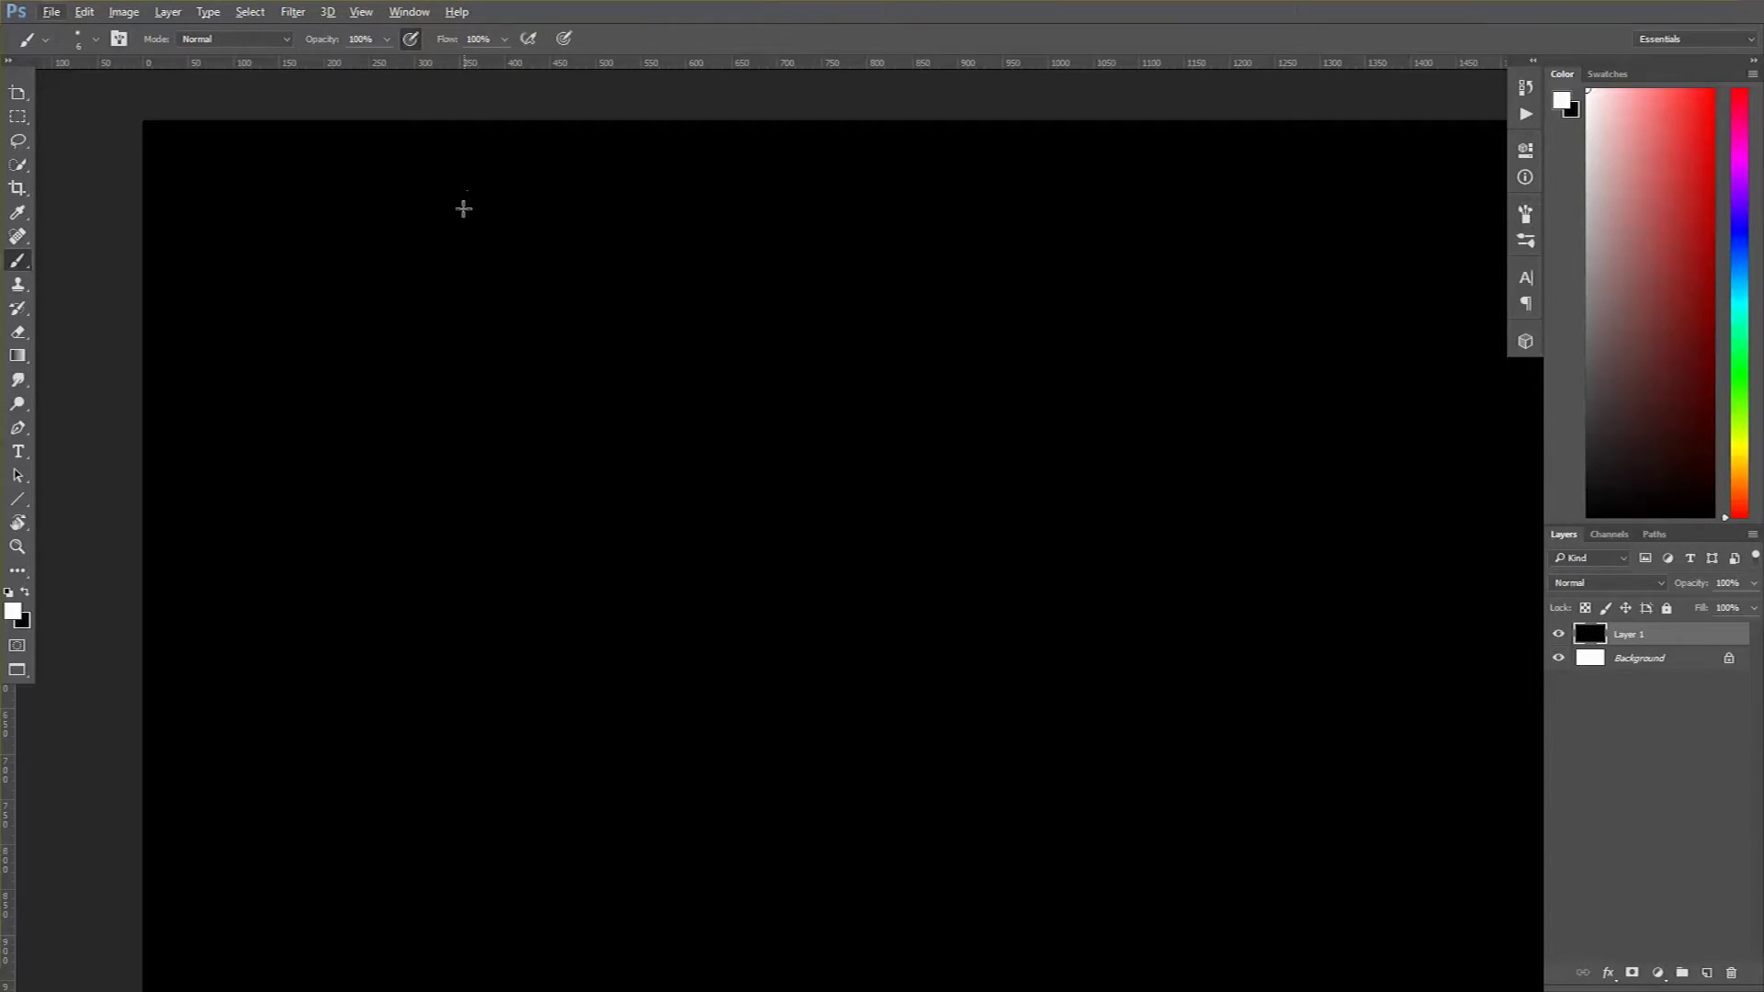
mouse_move(457, 162)
left_mouse_down()
mouse_move(453, 204)
mouse_move(488, 179)
mouse_move(532, 215)
left_mouse_up()
mouse_move(568, 149)
left_mouse_down()
mouse_move(568, 188)
mouse_move(624, 204)
mouse_move(634, 228)
left_mouse_up()
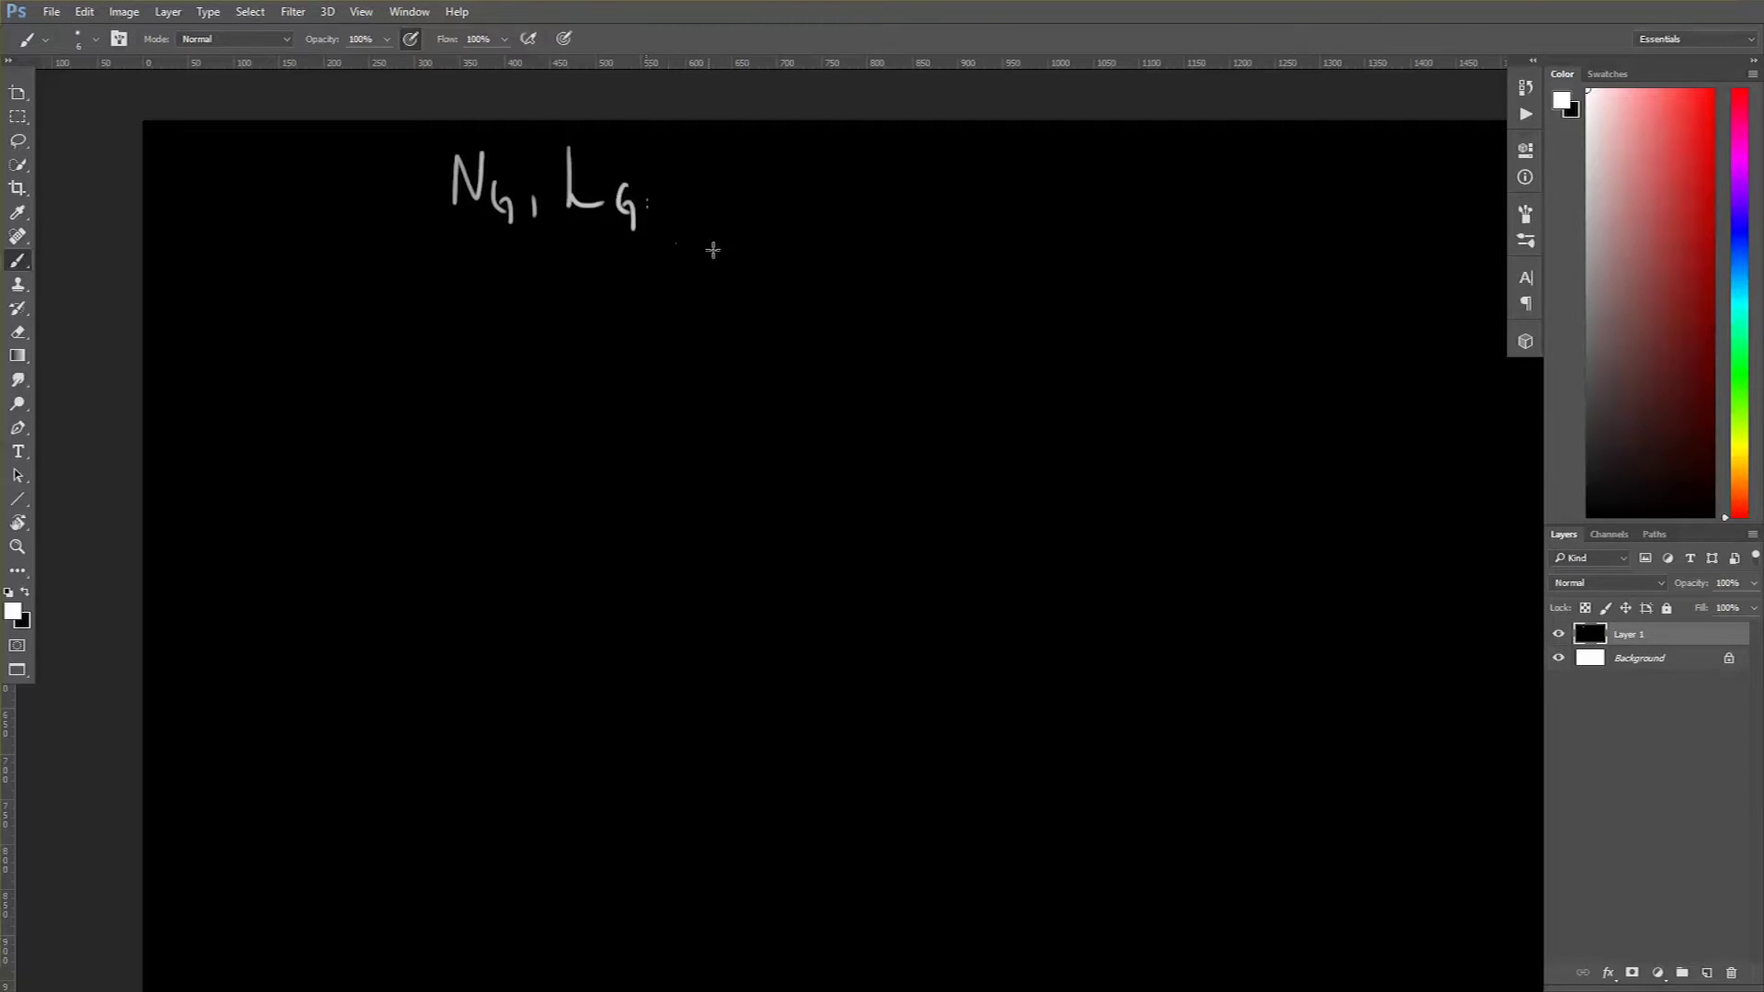
mouse_move(748, 174)
left_mouse_down()
mouse_move(763, 214)
mouse_move(802, 188)
mouse_move(882, 223)
mouse_move(935, 179)
mouse_move(948, 223)
left_mouse_up()
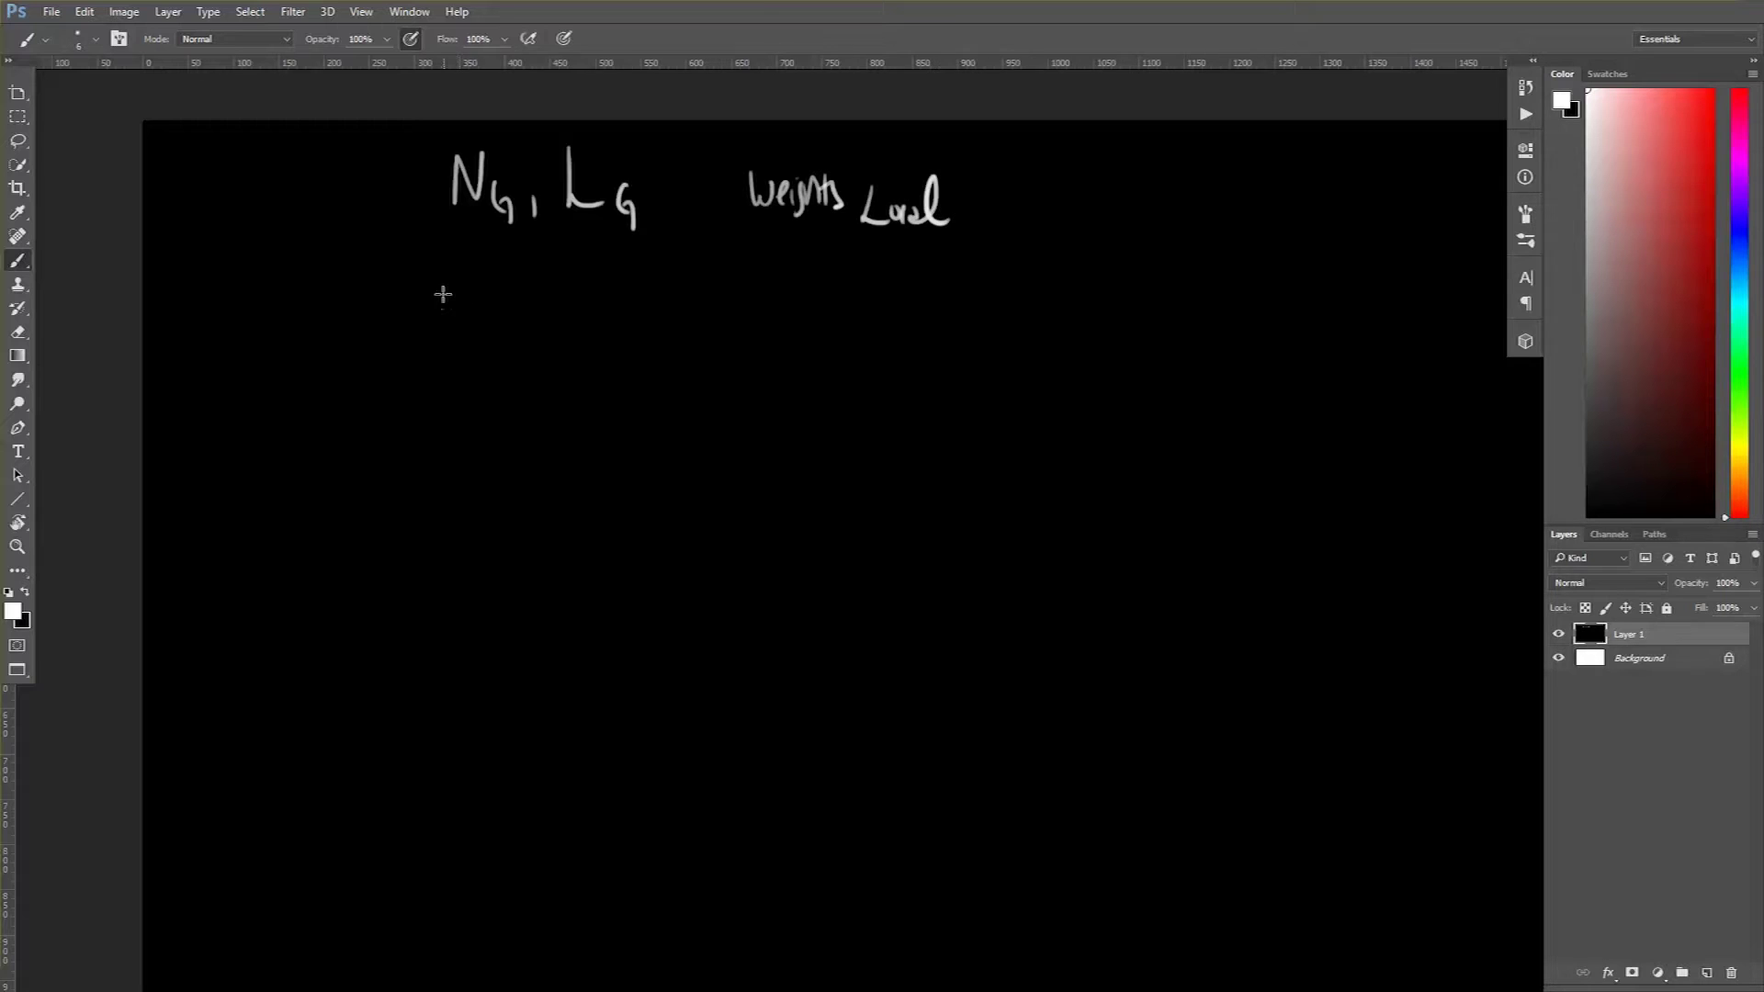
Write "AIManager.getLinks(Node)" beneath the headings, underline its first part, and scribble out the small circle before it
mouse_move(424, 304)
left_mouse_down()
mouse_move(411, 329)
mouse_move(425, 307)
left_mouse_up()
left_click(485, 328)
mouse_move(469, 336)
left_mouse_down()
mouse_move(496, 287)
mouse_move(511, 337)
mouse_move(567, 317)
mouse_move(570, 341)
mouse_move(614, 305)
left_mouse_up()
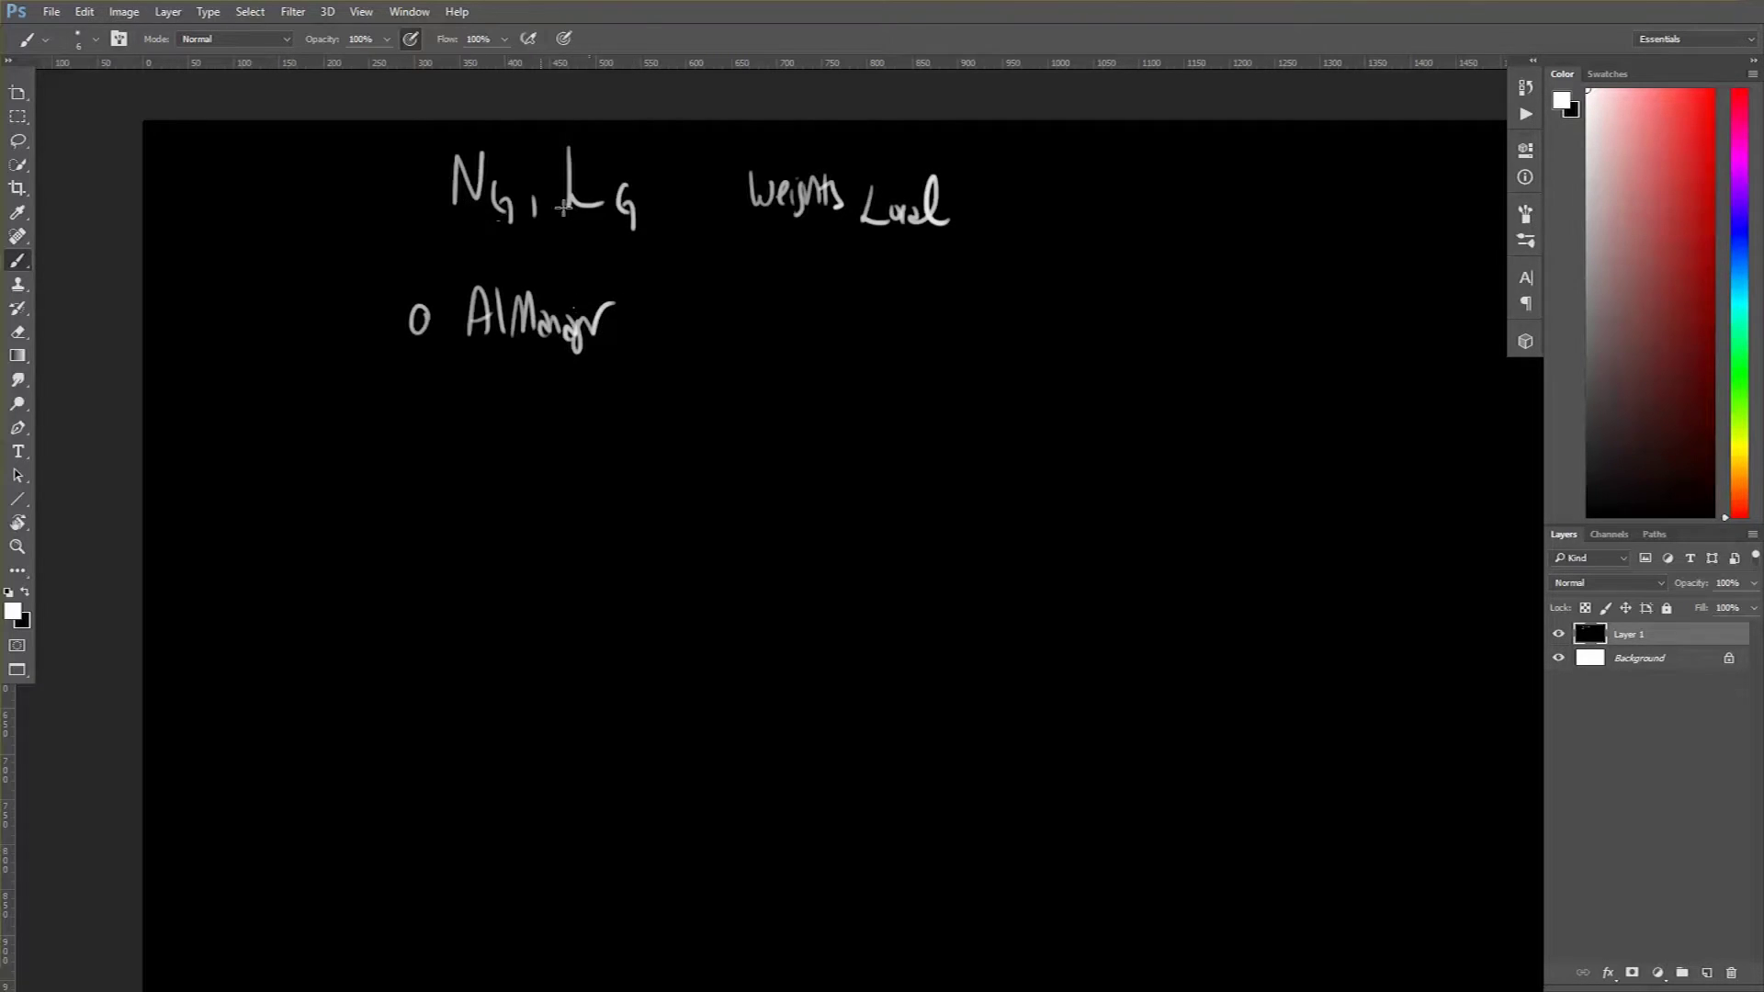
mouse_move(432, 304)
left_mouse_down()
mouse_move(413, 342)
mouse_move(737, 342)
left_mouse_up()
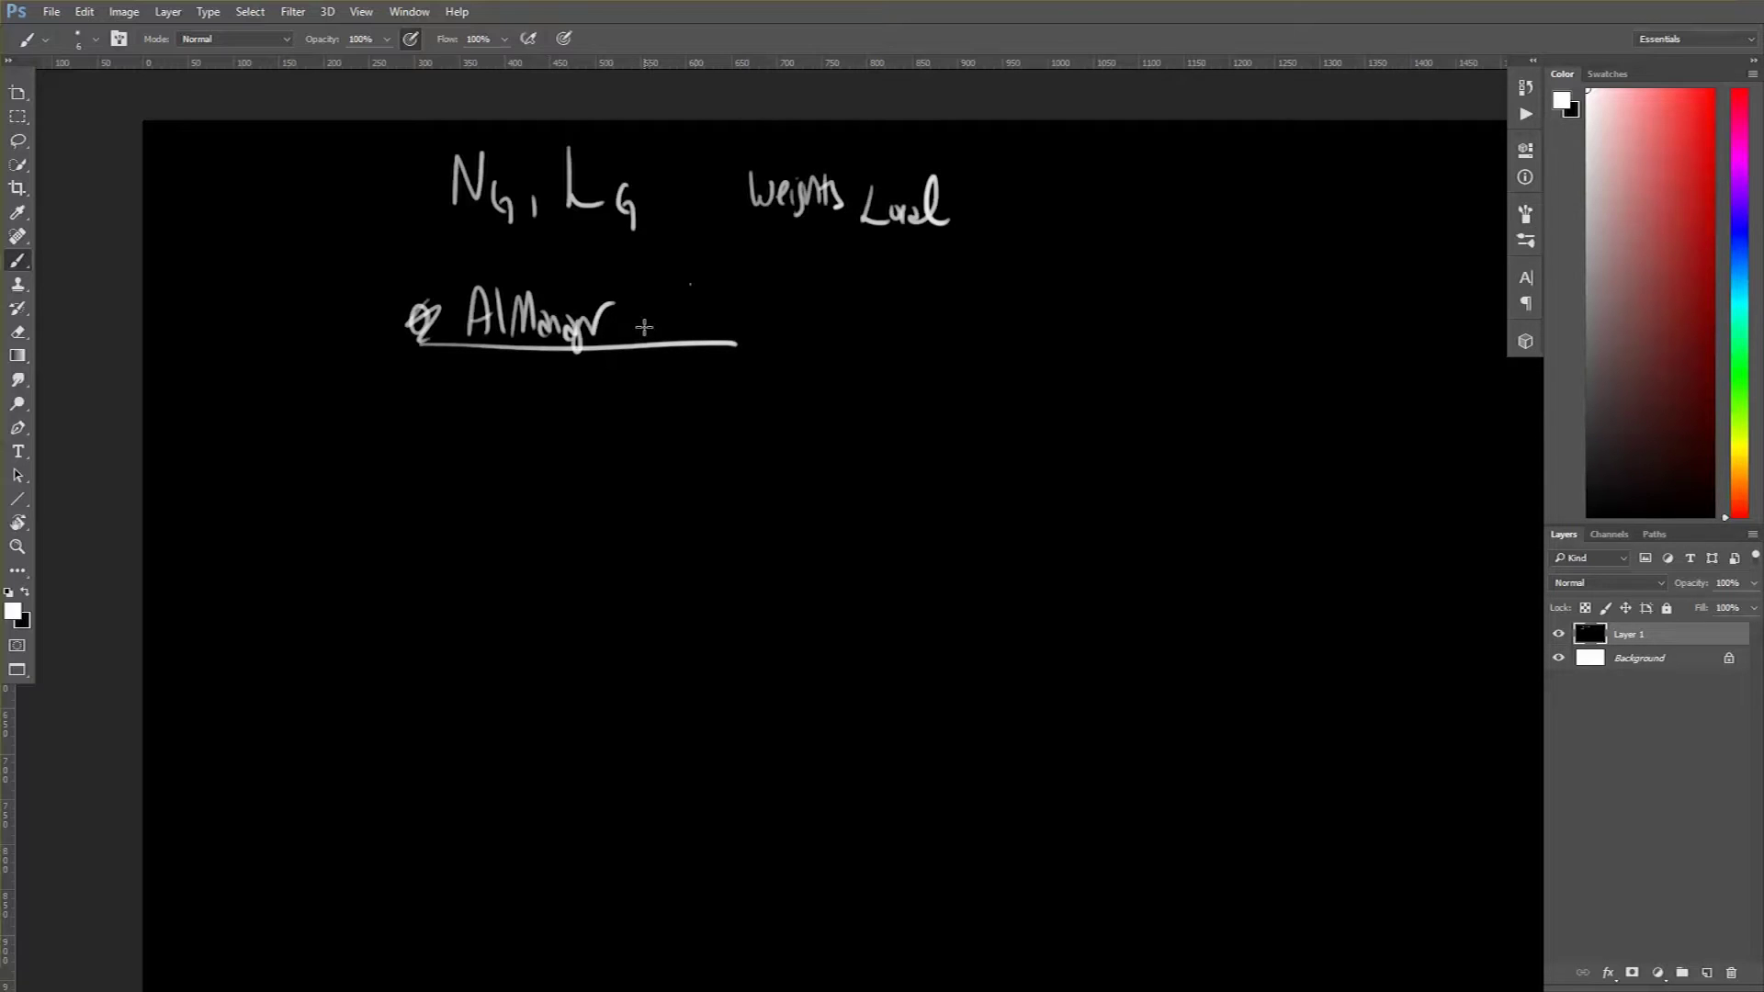
left_click(646, 324)
left_click_drag(691, 311, 673, 348)
mouse_move(711, 294)
left_mouse_down()
mouse_move(719, 337)
mouse_move(728, 310)
mouse_move(810, 324)
left_mouse_up()
mouse_move(843, 280)
left_mouse_down()
mouse_move(824, 356)
mouse_move(902, 290)
mouse_move(911, 318)
left_mouse_up()
left_click_drag(938, 314, 945, 333)
mouse_move(946, 291)
left_mouse_down()
mouse_move(944, 323)
mouse_move(970, 330)
left_mouse_up()
left_click_drag(970, 275, 961, 349)
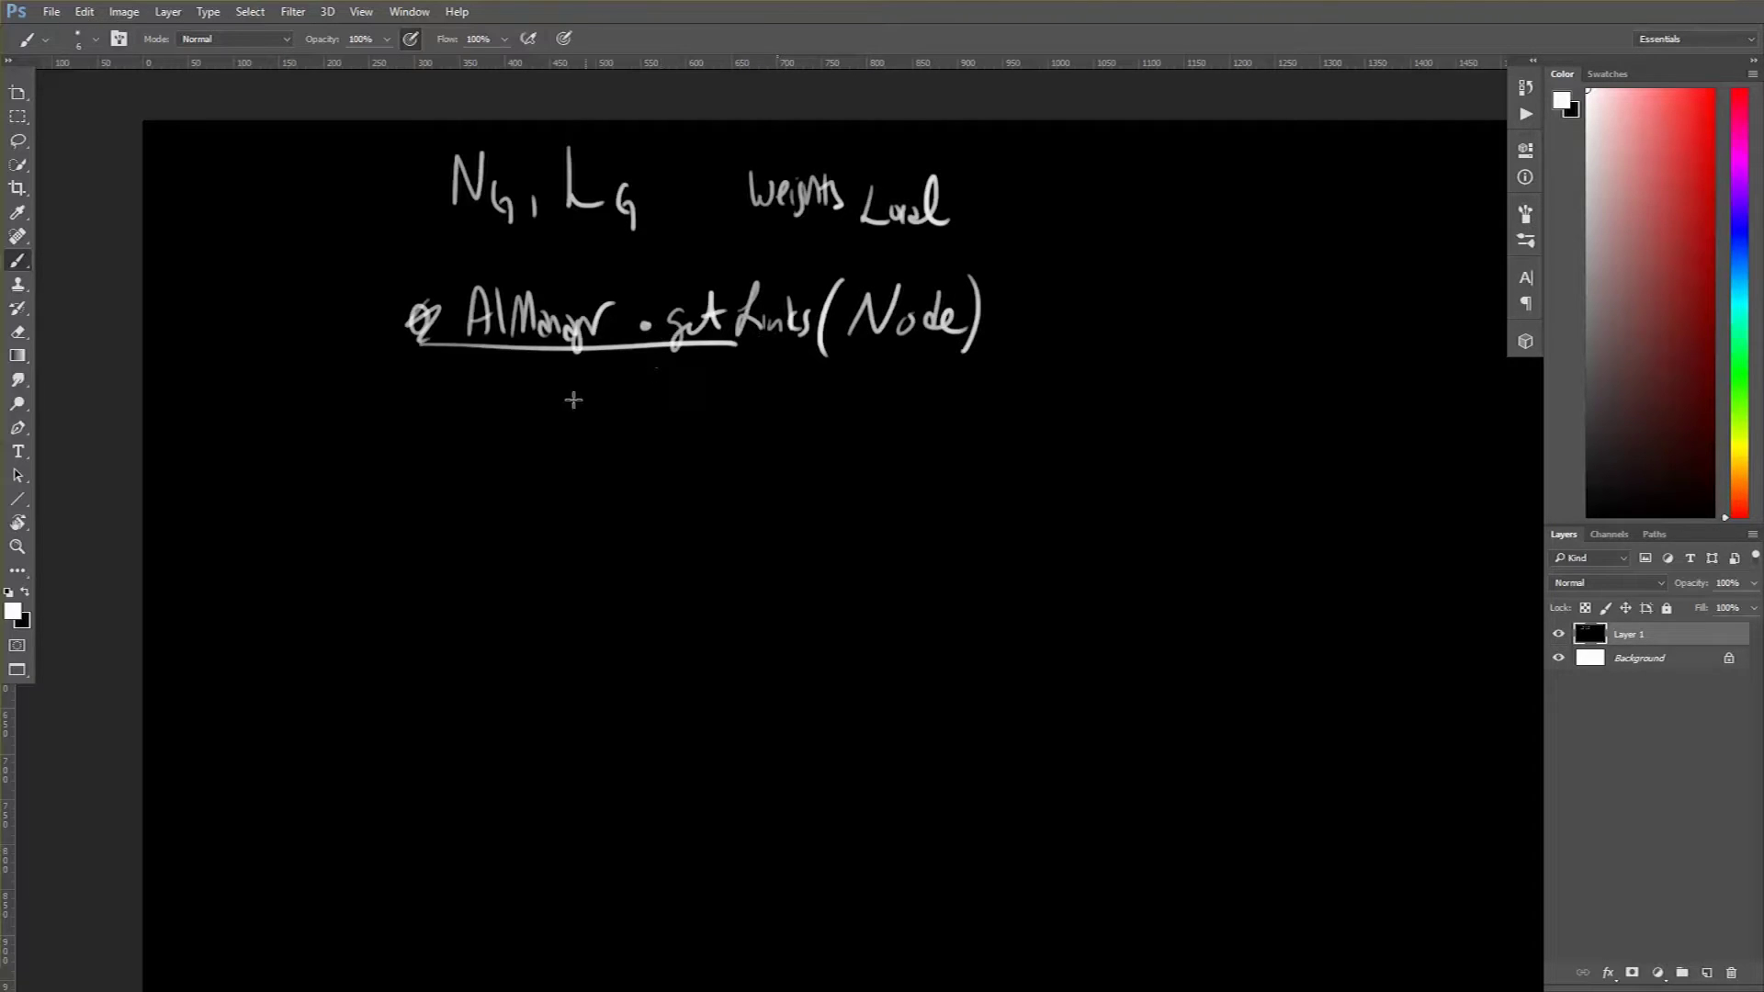
Draw a bent arrow from the getLinks call to "links[ ]" and write "itr weight for each link" below it
mouse_move(549, 374)
left_mouse_down()
mouse_move(544, 439)
mouse_move(675, 431)
mouse_move(721, 410)
mouse_move(722, 451)
left_mouse_up()
mouse_move(792, 387)
left_mouse_down()
mouse_move(764, 435)
mouse_move(820, 456)
left_mouse_up()
mouse_move(561, 520)
left_mouse_down()
mouse_move(562, 542)
mouse_move(588, 542)
mouse_move(623, 506)
left_mouse_up()
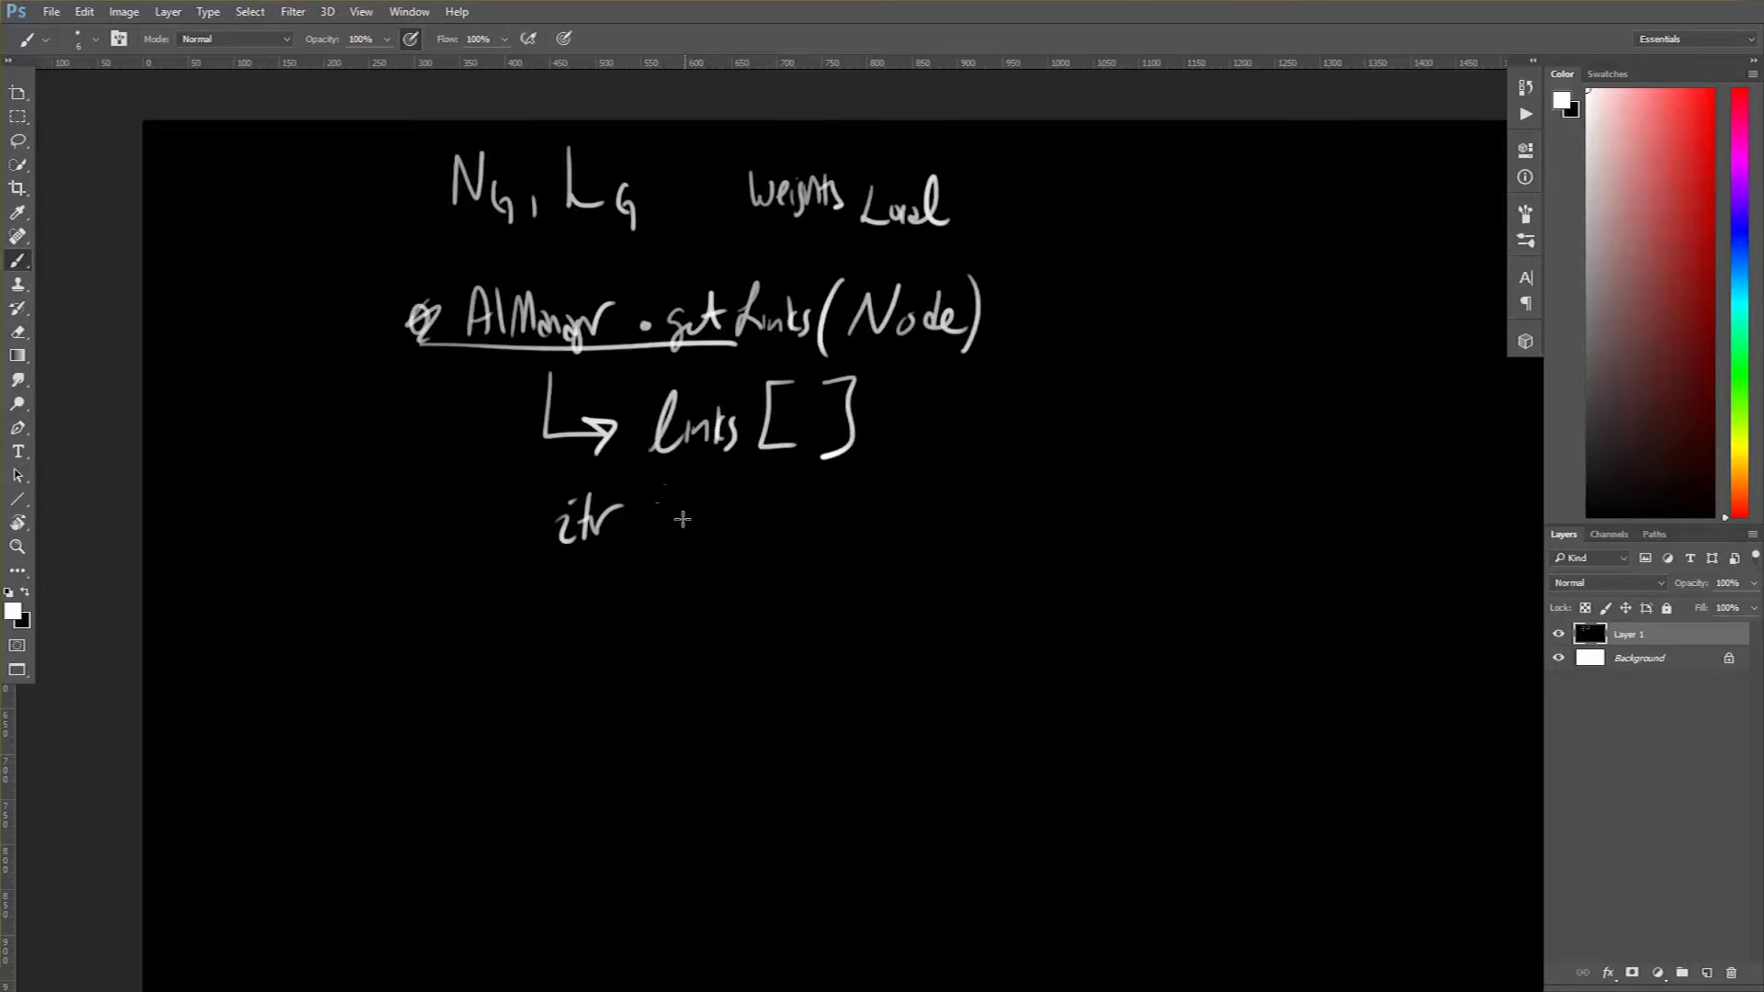
mouse_move(682, 516)
left_mouse_down()
mouse_move(752, 526)
mouse_move(957, 485)
left_mouse_up()
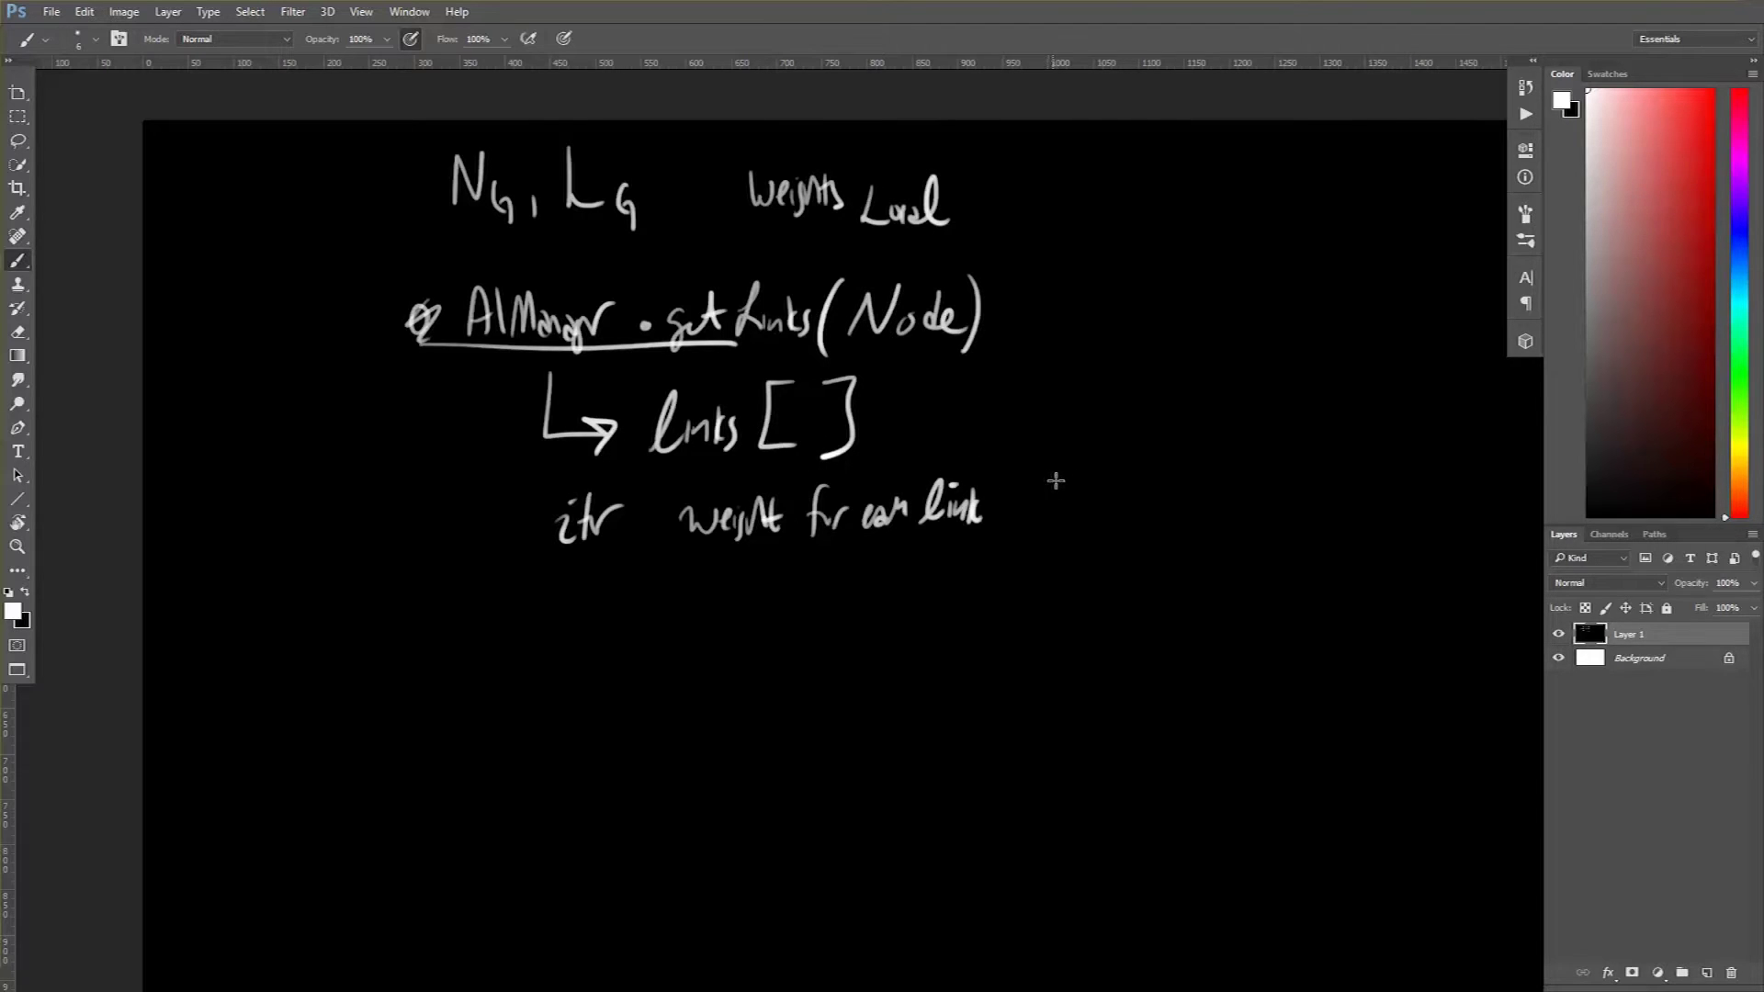
Write "dict[l1] → weight" after the iteration line, with boxed values 0.0 and 0.1 stacked beneath "weight"
mouse_move(1056, 464)
left_mouse_down()
mouse_move(1147, 522)
mouse_move(1184, 522)
left_mouse_up()
mouse_move(1199, 467)
left_mouse_down()
mouse_move(1218, 510)
mouse_move(1187, 529)
left_mouse_up()
mouse_move(1231, 501)
left_mouse_down()
mouse_move(1254, 515)
mouse_move(1378, 460)
mouse_move(1392, 476)
left_mouse_up()
mouse_move(1290, 547)
left_mouse_down()
mouse_move(1301, 527)
mouse_move(1291, 544)
mouse_move(1355, 536)
left_mouse_up()
left_click(1321, 552)
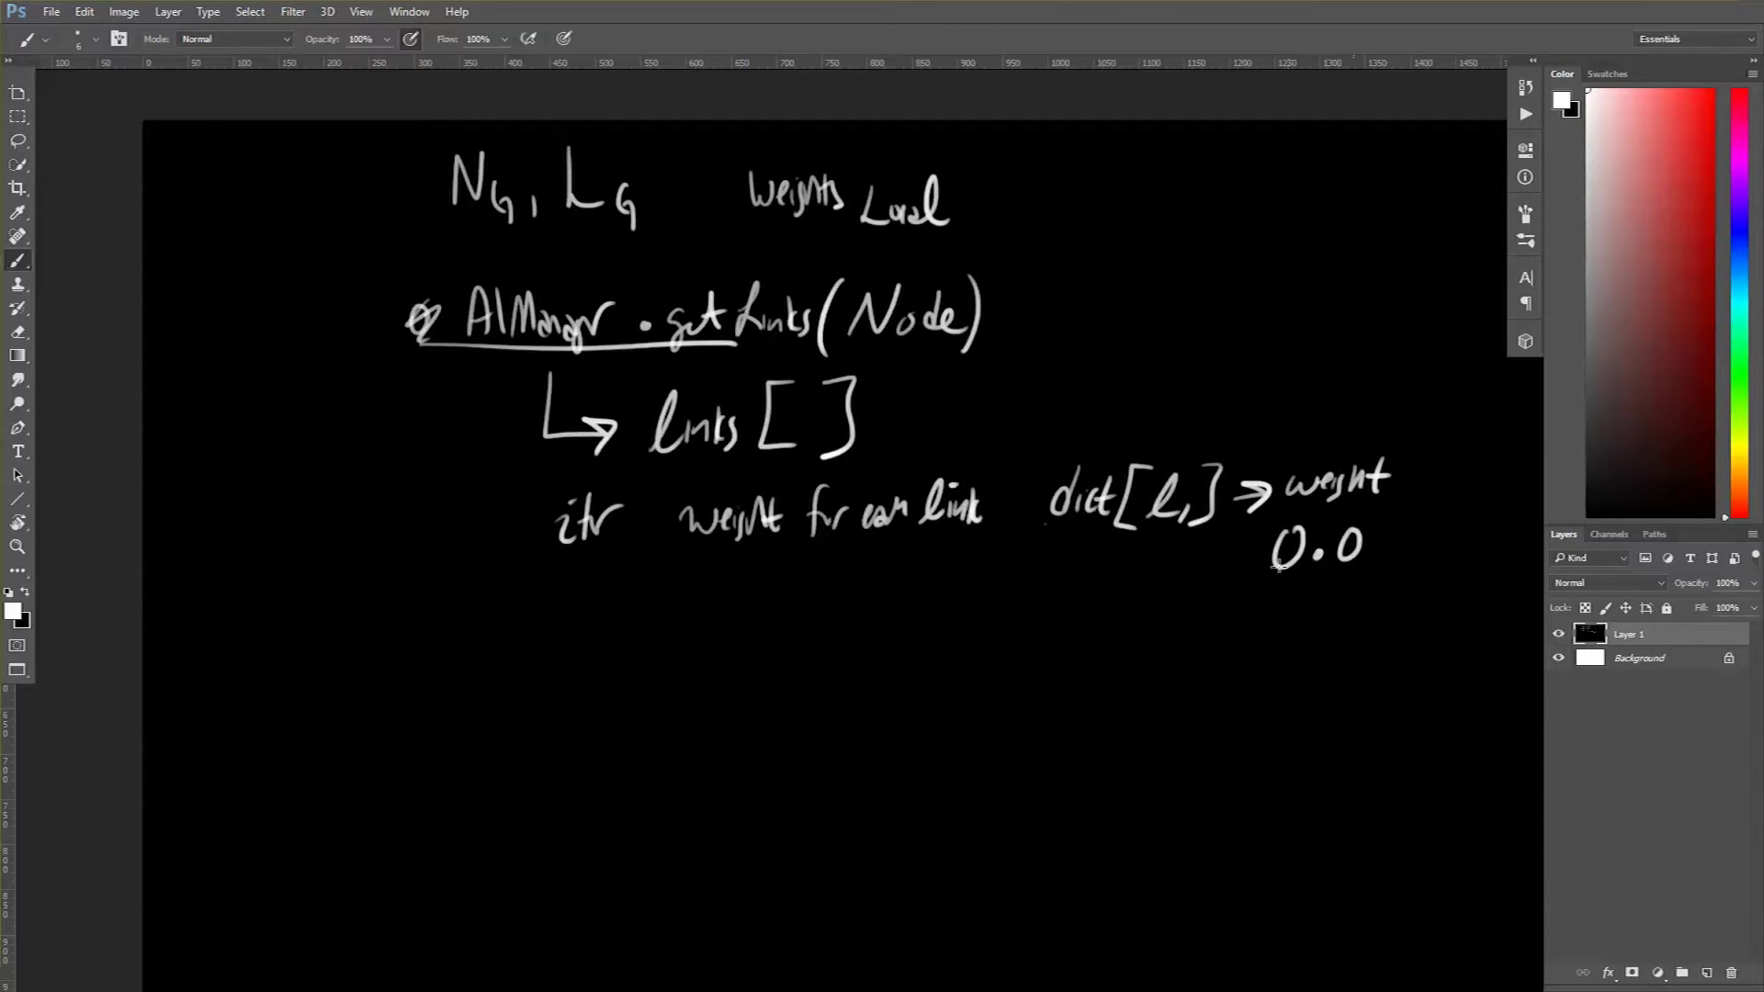
mouse_move(1250, 577)
left_mouse_down()
mouse_move(1377, 516)
mouse_move(1249, 588)
mouse_move(1267, 626)
mouse_move(1280, 615)
mouse_move(1349, 654)
left_mouse_up()
left_click(1311, 643)
mouse_move(1249, 677)
left_mouse_down()
mouse_move(1362, 669)
mouse_move(1269, 661)
left_mouse_up()
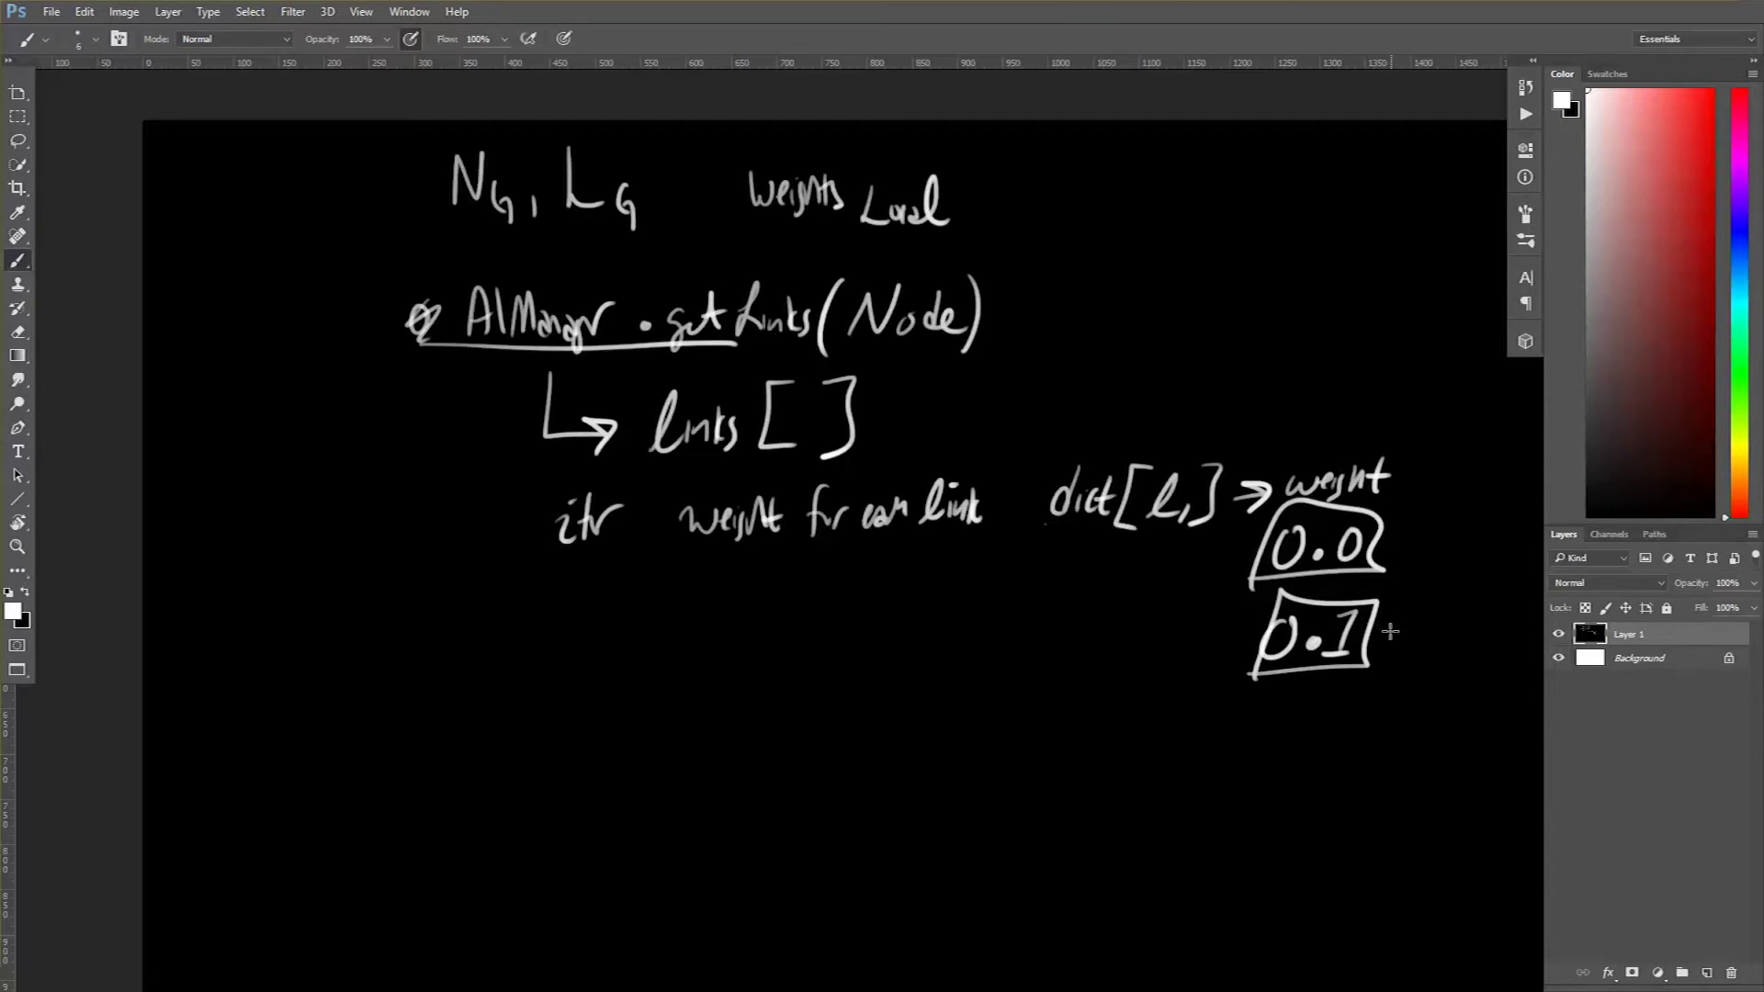
mouse_move(1343, 614)
left_mouse_down()
mouse_move(1367, 610)
mouse_move(1339, 656)
mouse_move(1285, 621)
mouse_move(1301, 650)
left_mouse_up()
Draw a large node box with three arrows leading out of one side below the iteration line
mouse_move(864, 666)
left_mouse_down()
mouse_move(994, 621)
mouse_move(987, 654)
left_mouse_up()
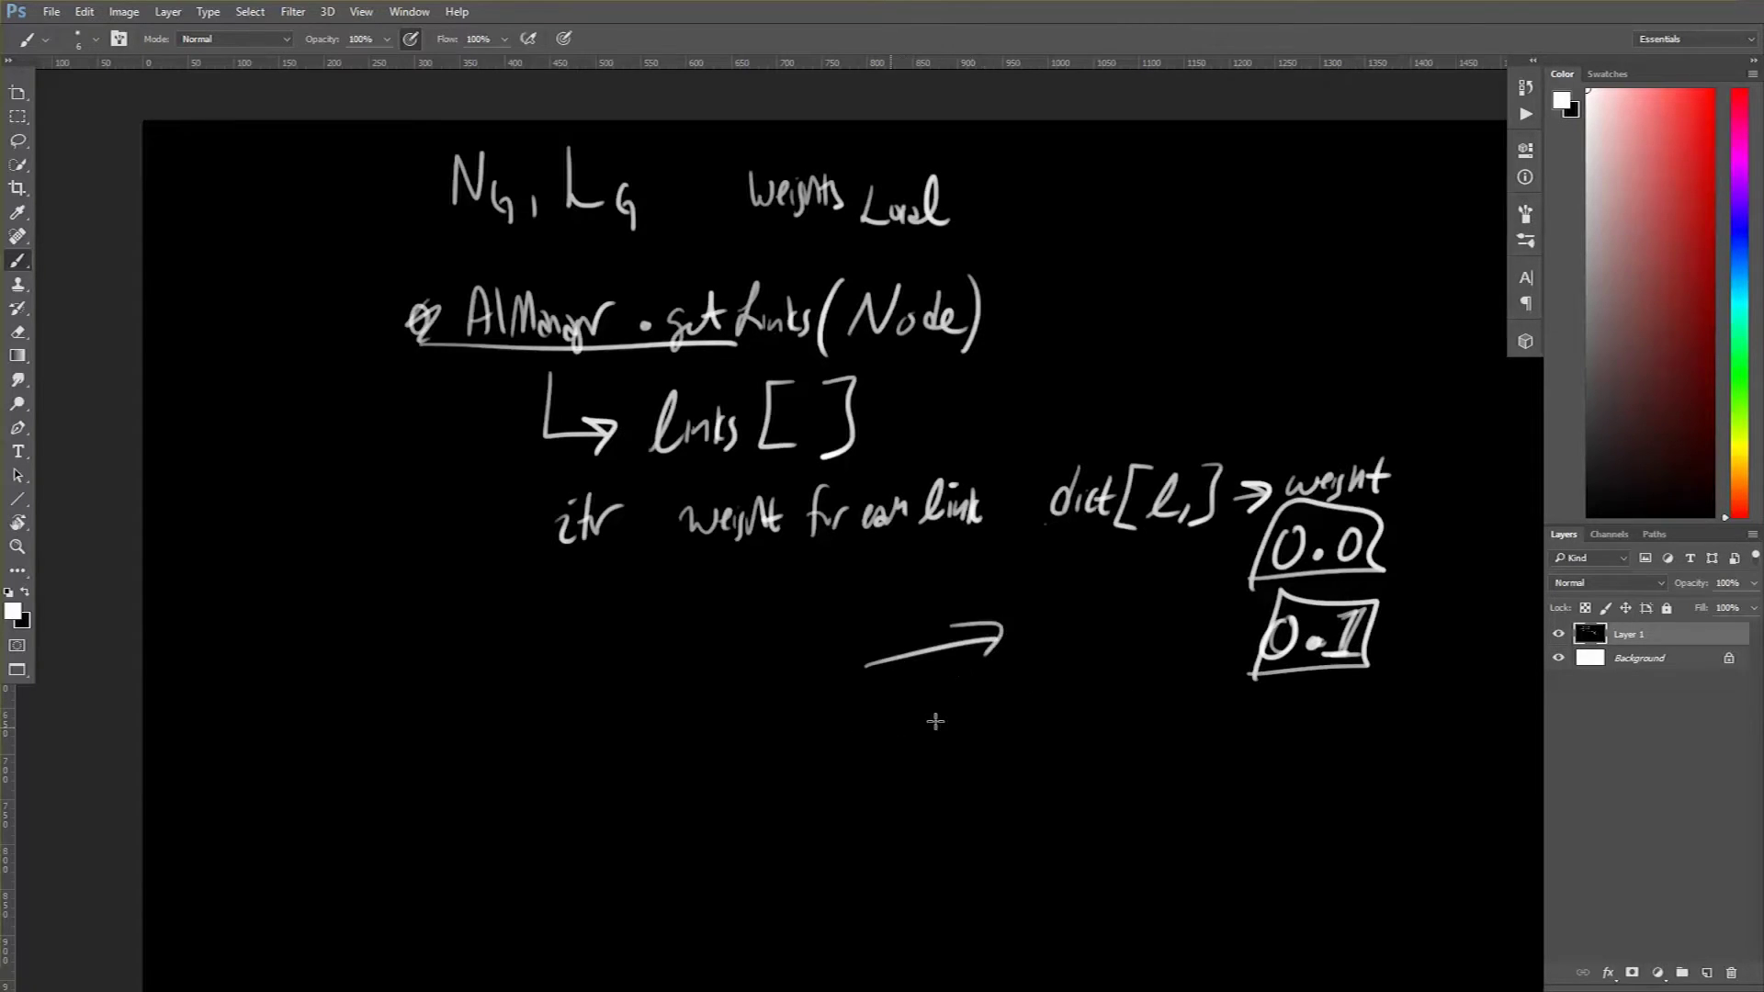
left_click_drag(861, 733, 981, 734)
left_click_drag(870, 786, 967, 809)
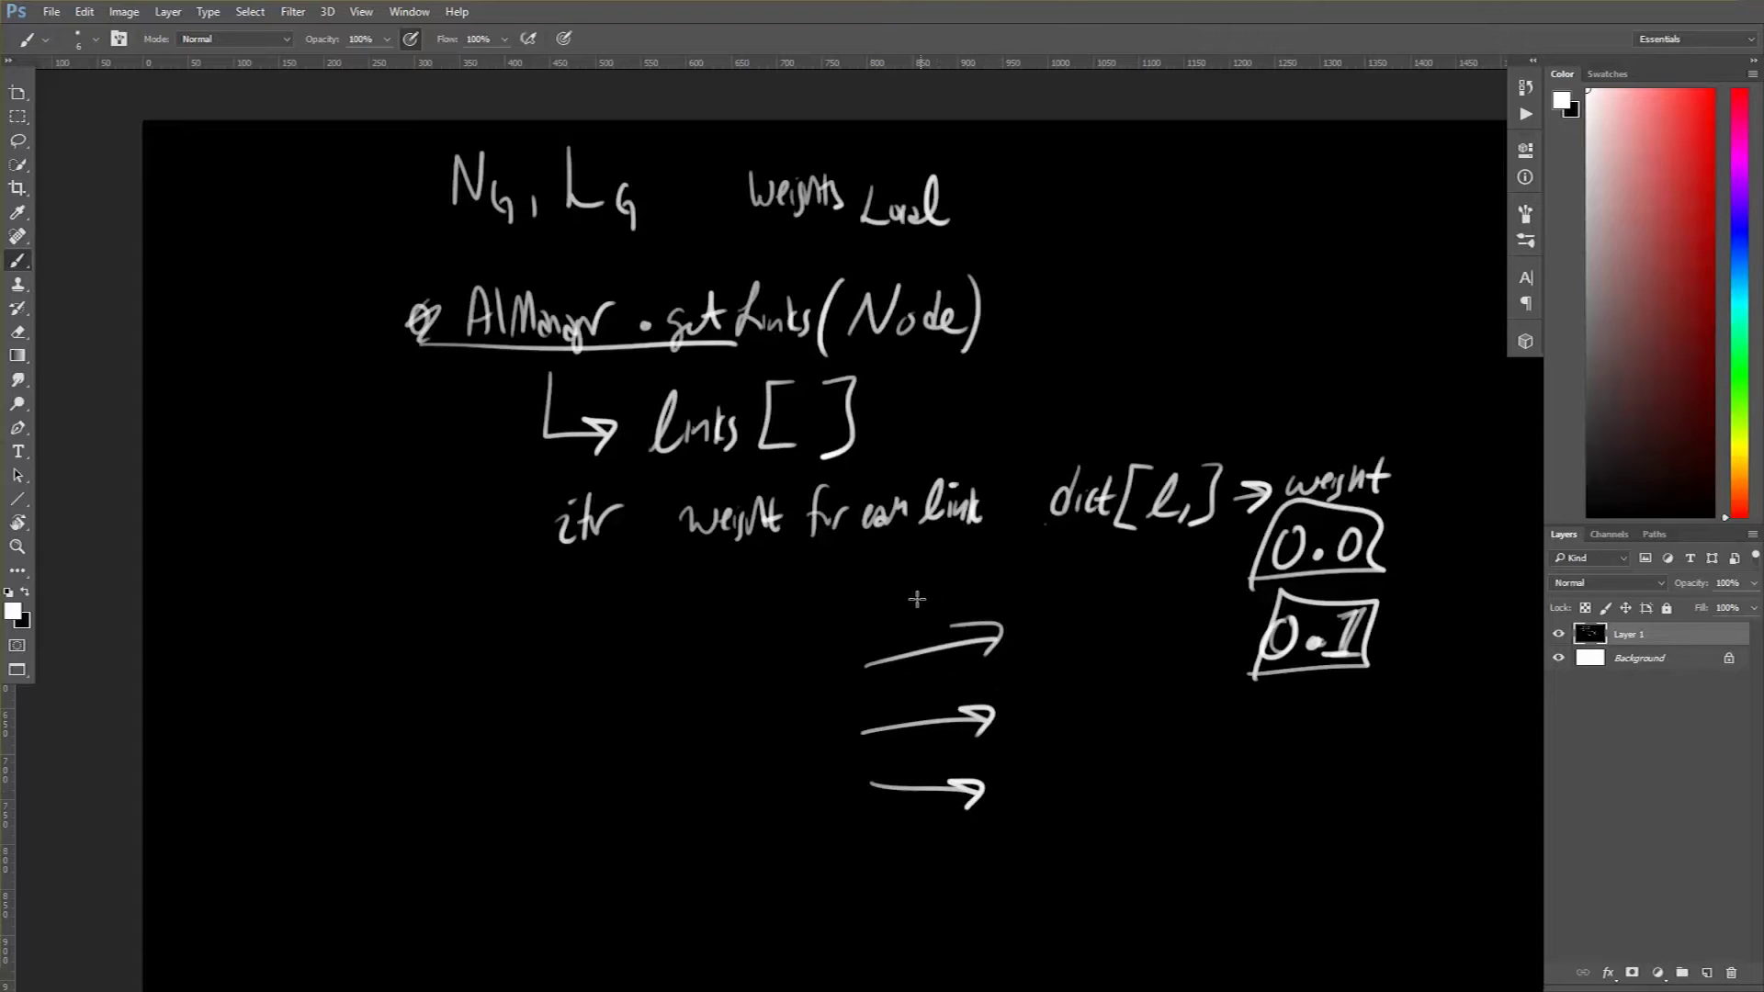
mouse_move(865, 628)
left_mouse_down()
mouse_move(845, 808)
mouse_move(751, 642)
mouse_move(857, 811)
left_mouse_up()
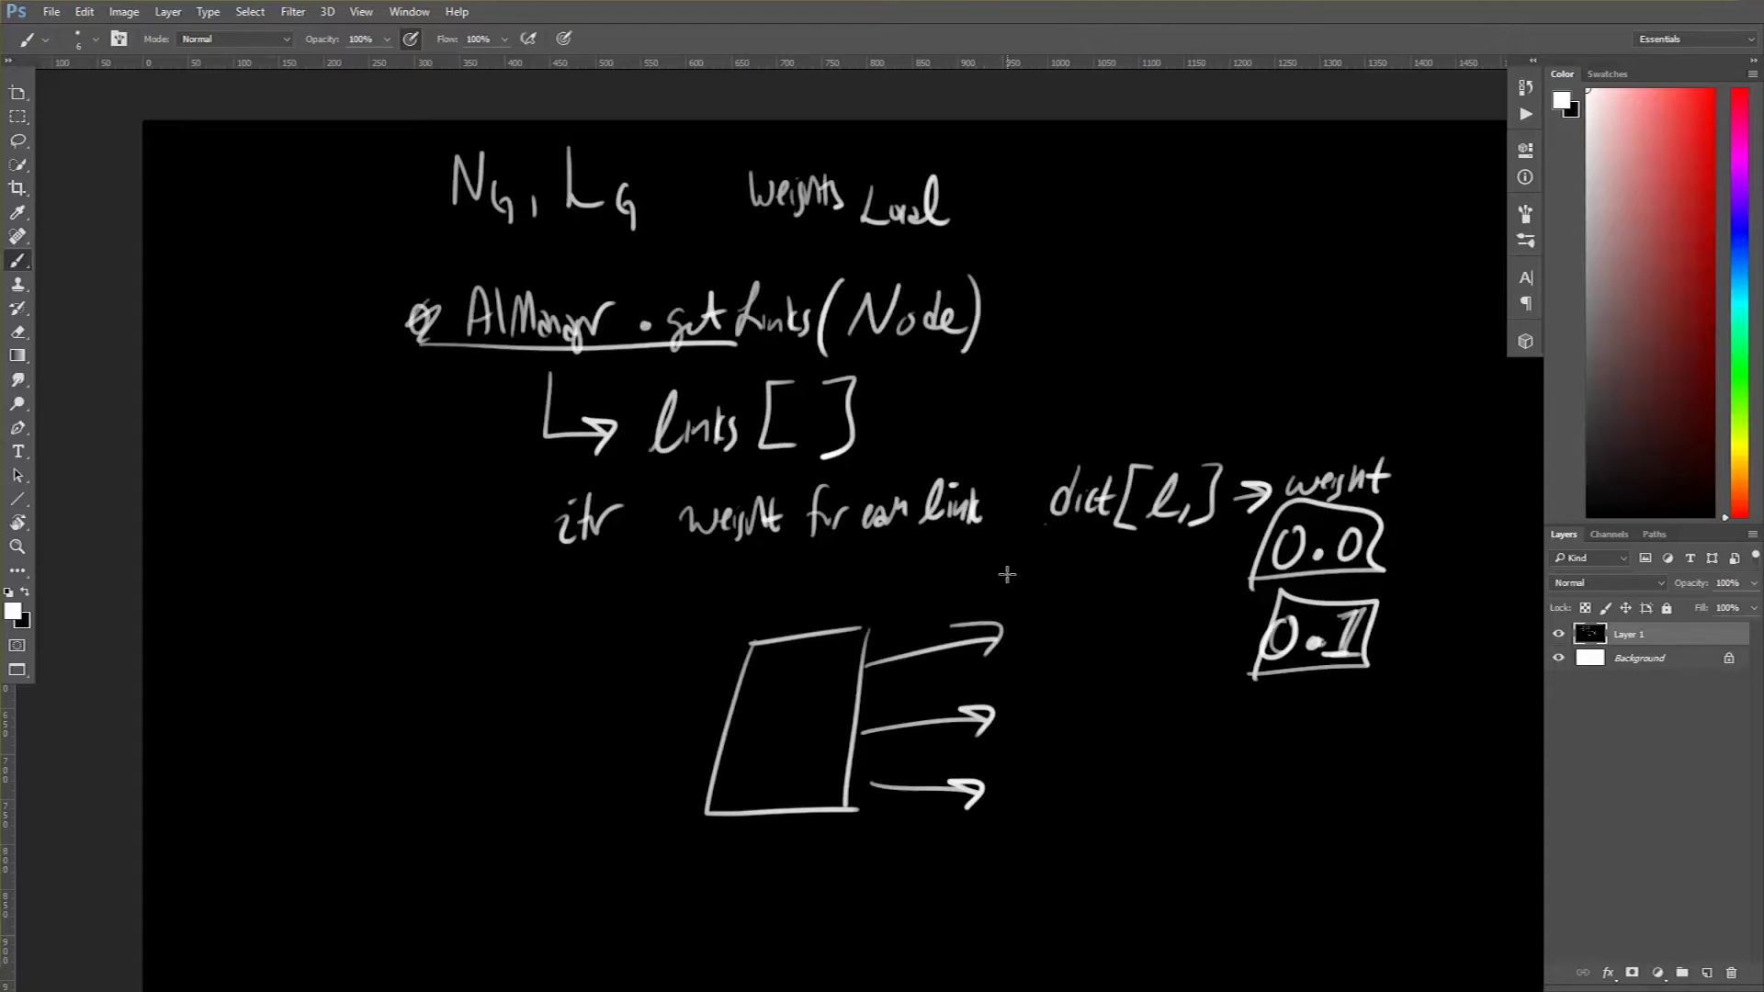
Write "Σ = 1.0" above the node's outgoing arrows and label the three arrows 0.0, 0.0 and 1.0
left_click_drag(1020, 549, 1021, 595)
left_click_drag(1043, 565, 1063, 578)
mouse_move(1082, 549)
left_mouse_down()
mouse_move(1076, 582)
mouse_move(1113, 556)
left_mouse_up()
left_click(1091, 578)
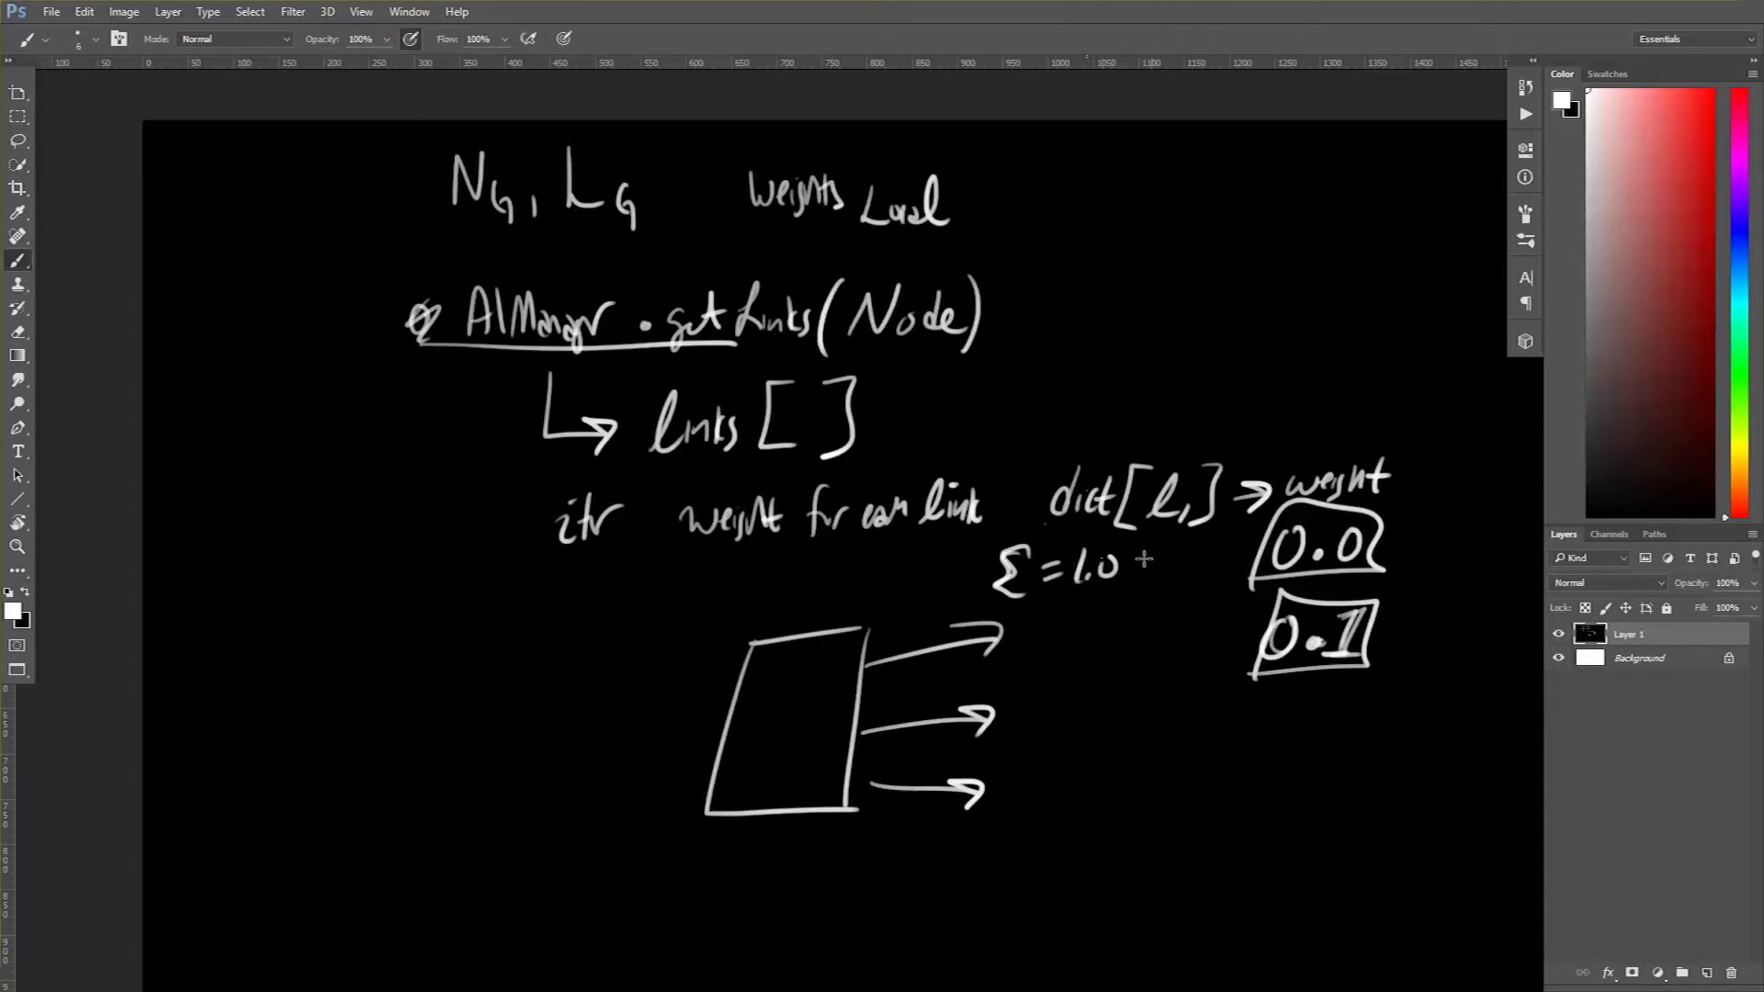
left_click_drag(902, 608, 946, 605)
left_click(922, 627)
left_click(909, 694)
left_click_drag(893, 680, 944, 675)
left_click_drag(893, 741, 890, 762)
left_click(905, 760)
left_click_drag(933, 739, 931, 742)
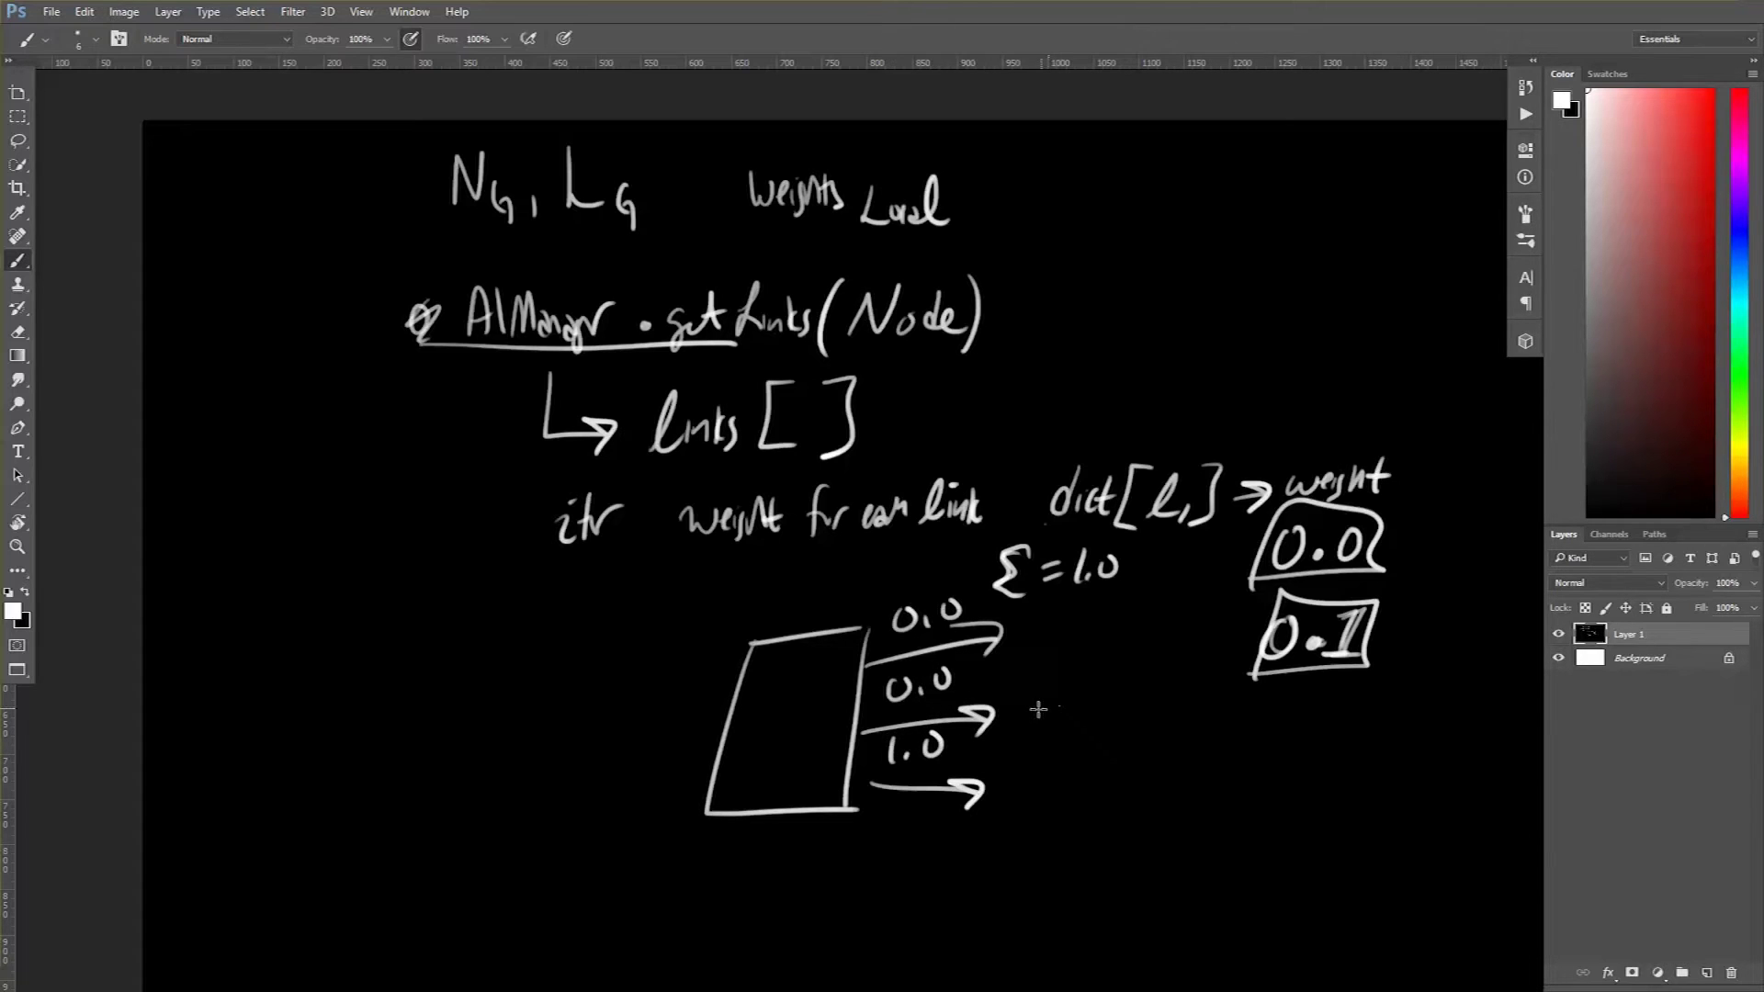
Draw a slanted row of three small node boxes joined by double-headed arrows beside the iteration line
left_click_drag(321, 514, 352, 500)
mouse_move(444, 542)
left_mouse_down()
mouse_move(429, 484)
mouse_move(444, 535)
left_mouse_up()
mouse_move(231, 554)
left_mouse_down()
mouse_move(241, 611)
mouse_move(302, 549)
mouse_move(298, 563)
left_mouse_up()
mouse_move(378, 514)
left_mouse_down()
mouse_move(379, 530)
mouse_move(430, 517)
left_mouse_up()
left_click_drag(249, 570, 254, 605)
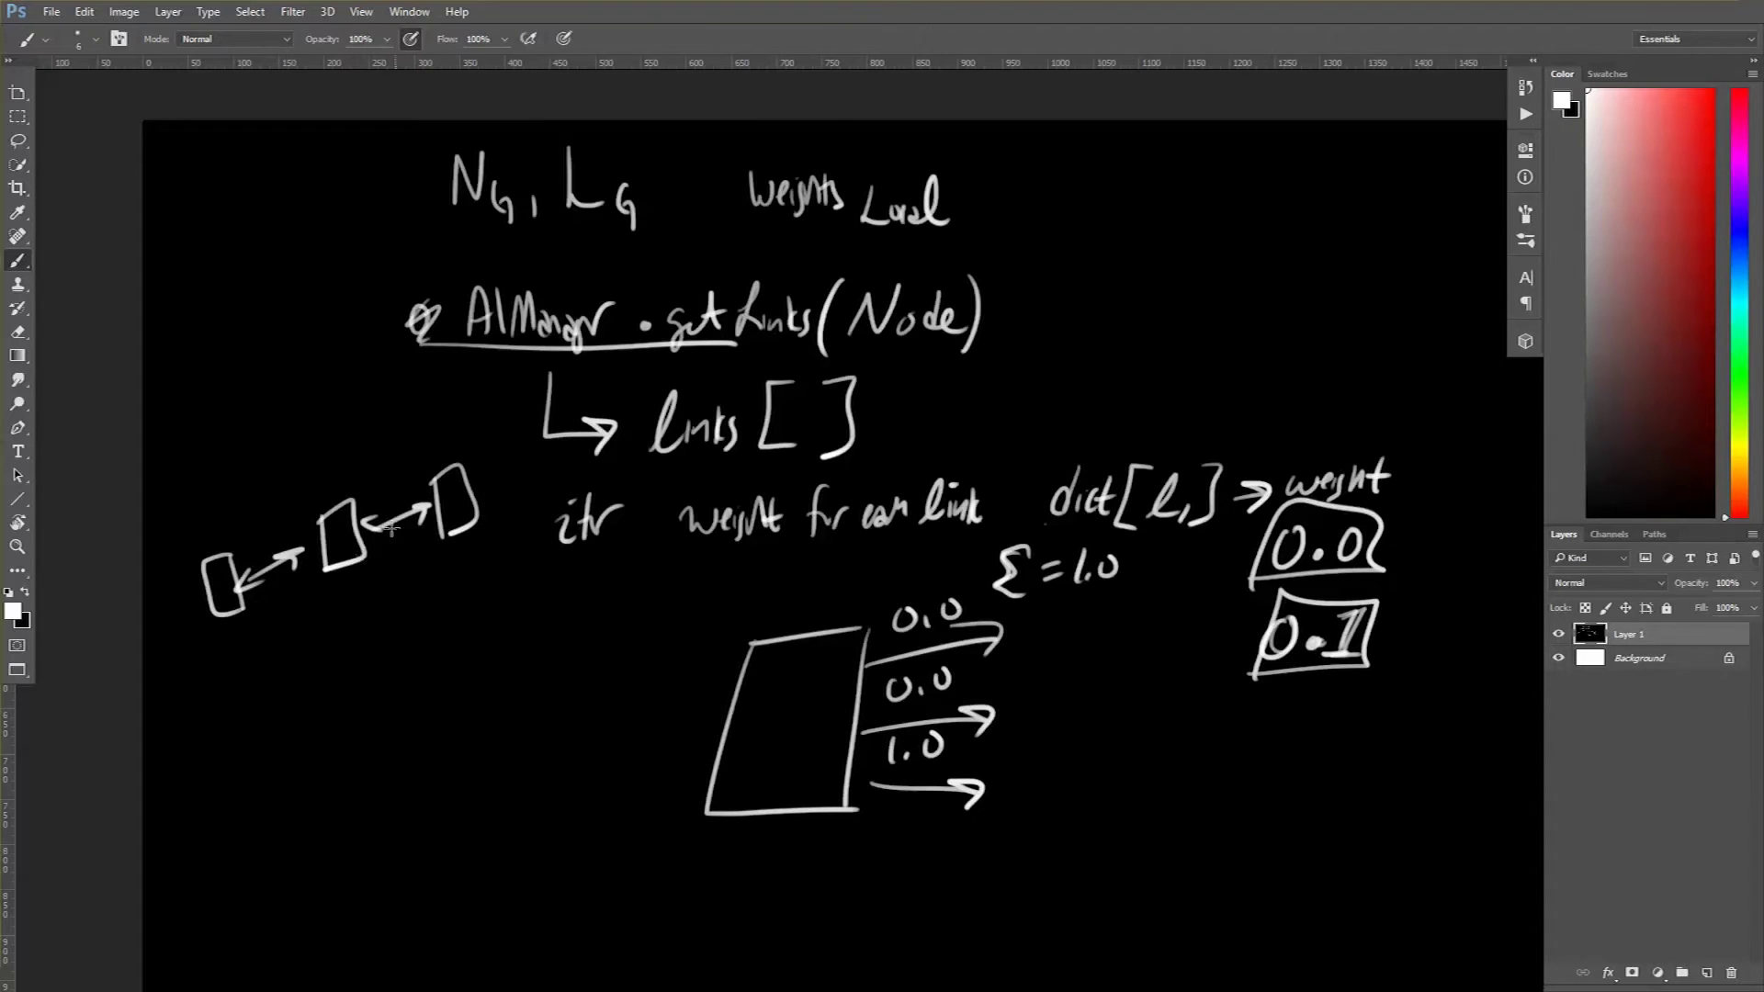
Add a second row of three node boxes below and link both outer pairs with vertical double-headed arrows
left_click(428, 561)
left_click_drag(221, 691, 269, 719)
mouse_move(470, 639)
left_mouse_down()
mouse_move(500, 599)
mouse_move(486, 635)
left_mouse_up()
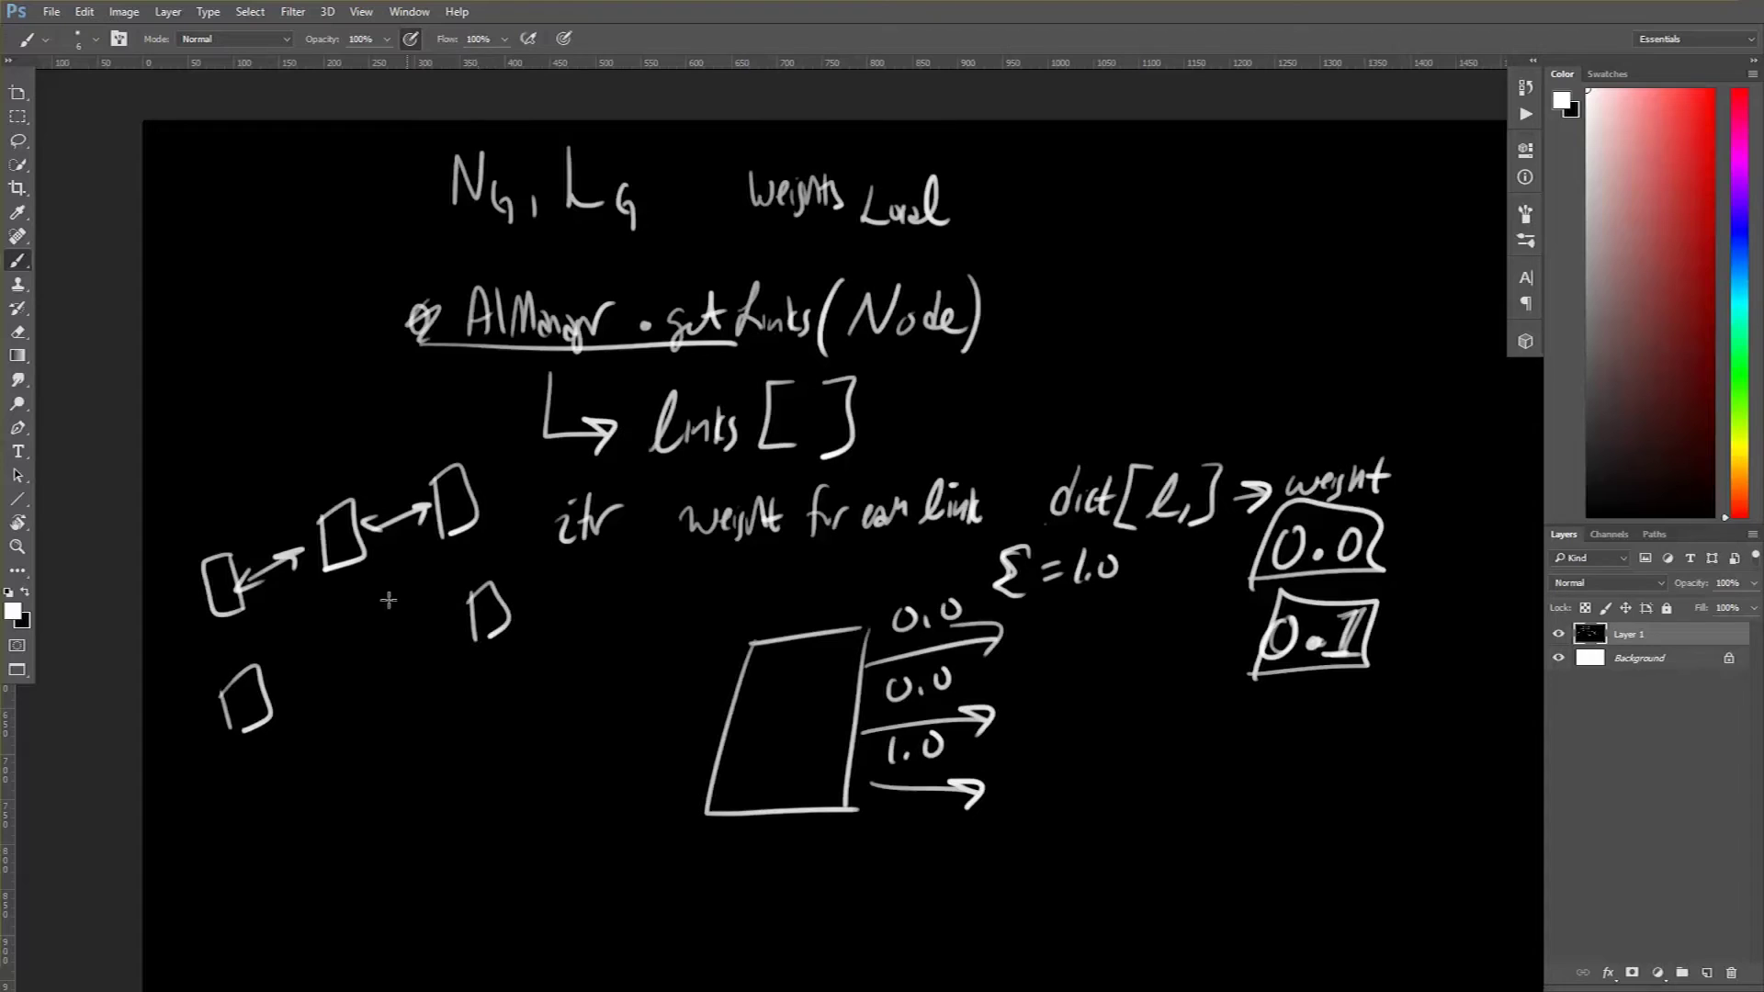
left_click_drag(354, 618, 372, 675)
mouse_move(224, 619)
left_mouse_down()
mouse_move(237, 665)
mouse_move(244, 649)
left_mouse_up()
left_click_drag(219, 634, 233, 632)
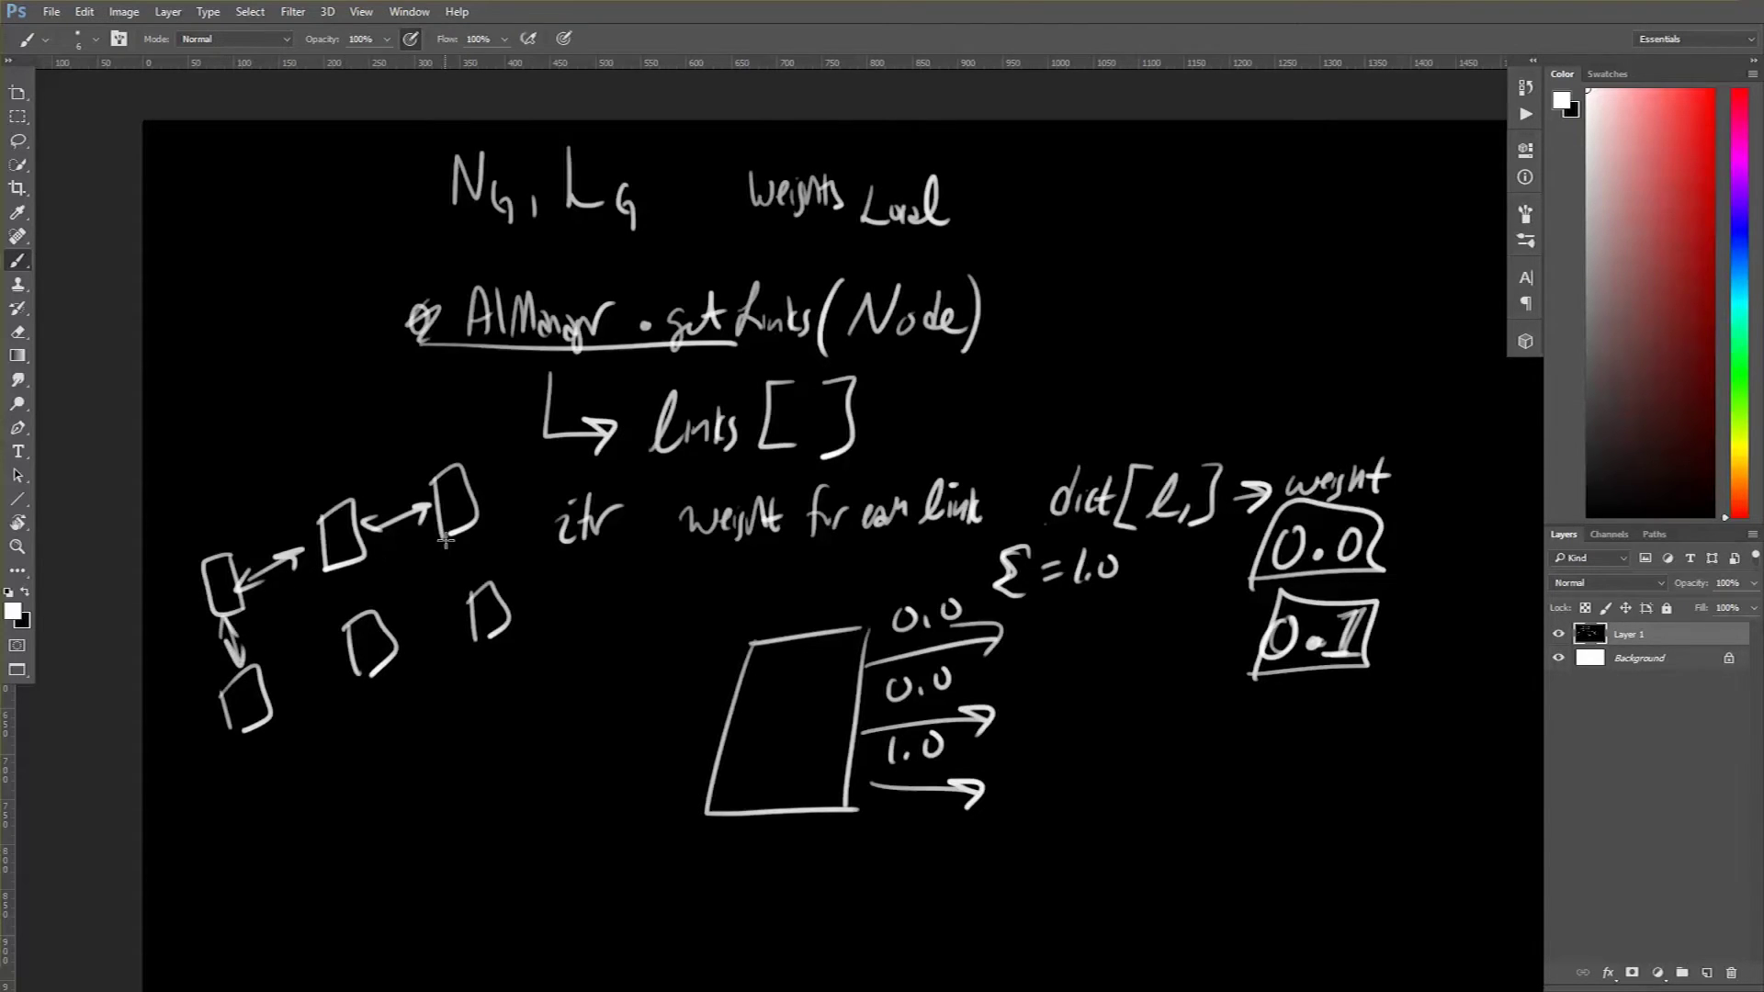
left_click_drag(459, 531, 470, 581)
left_click_drag(459, 565, 479, 567)
left_click_drag(450, 546, 470, 544)
Label the two links in the upper node row with the weights 0.0 and 1.0
left_click_drag(248, 507, 286, 496)
left_click(265, 521)
left_click(391, 484)
mouse_move(379, 465)
left_mouse_down()
mouse_move(374, 487)
mouse_move(411, 466)
left_mouse_up()
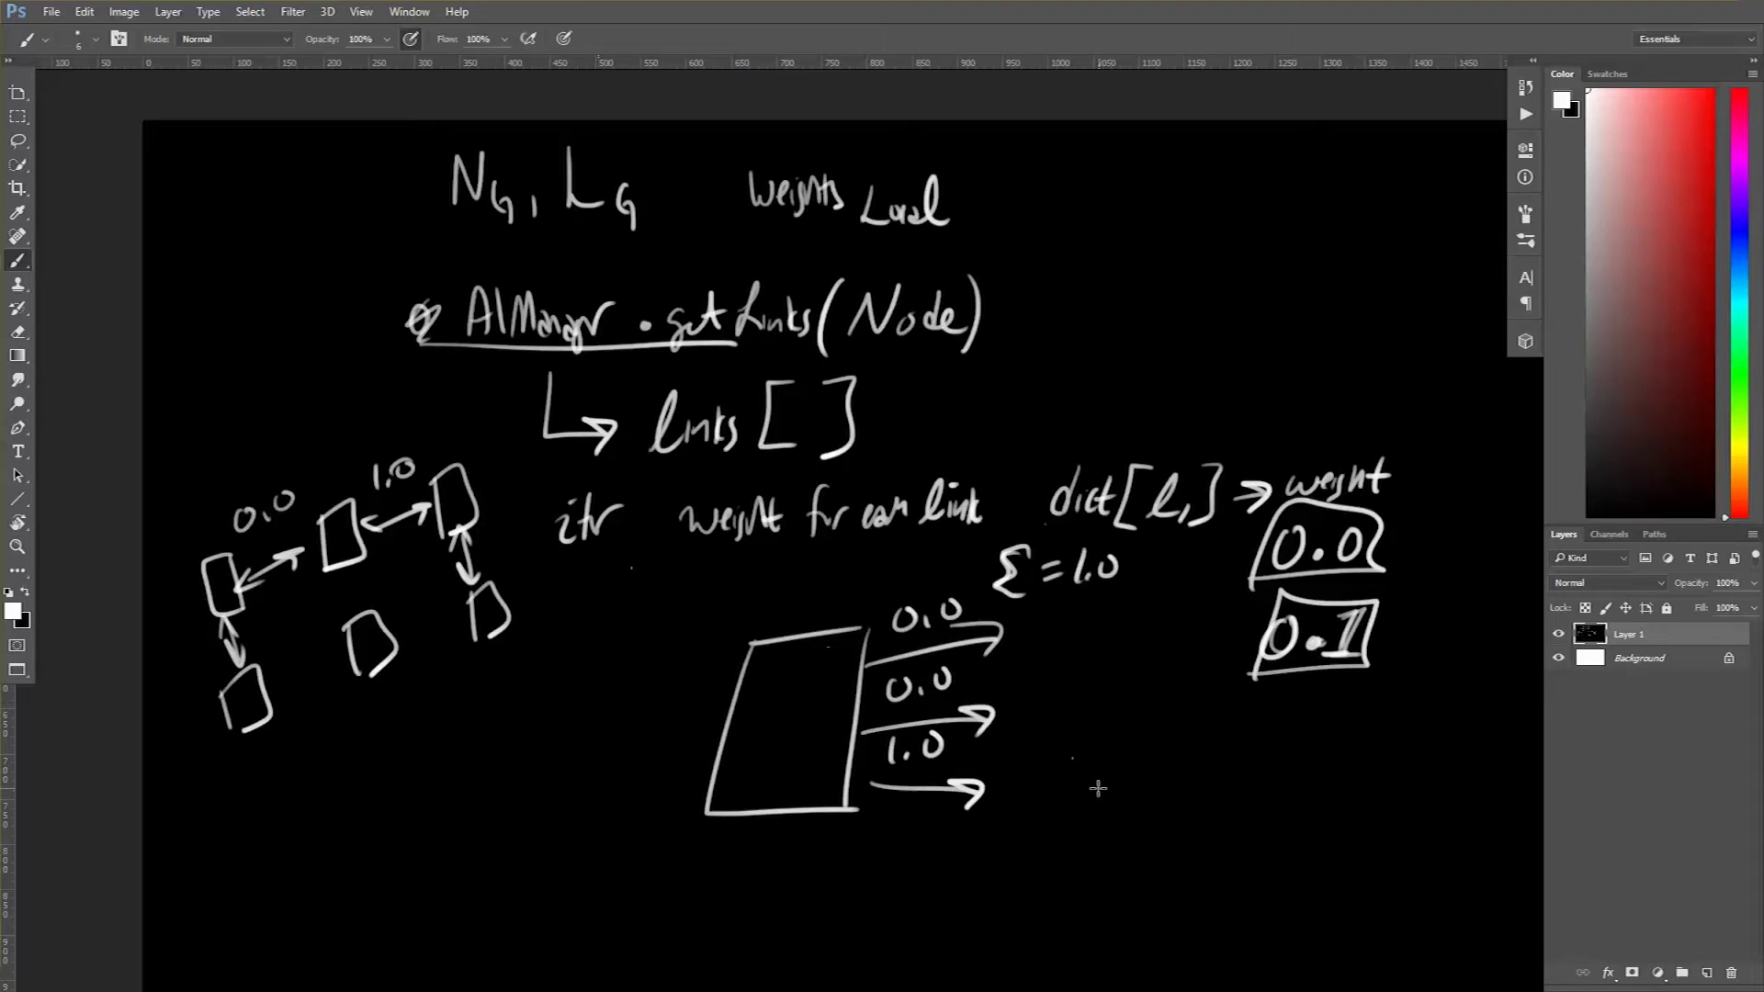
Write "strategy?" with a curved underline beyond the large node box's outgoing arrows
mouse_move(1108, 760)
left_mouse_down()
mouse_move(1136, 799)
mouse_move(1152, 781)
mouse_move(1156, 817)
mouse_move(1181, 779)
mouse_move(1185, 806)
mouse_move(1209, 761)
mouse_move(1228, 786)
mouse_move(1224, 846)
left_mouse_up()
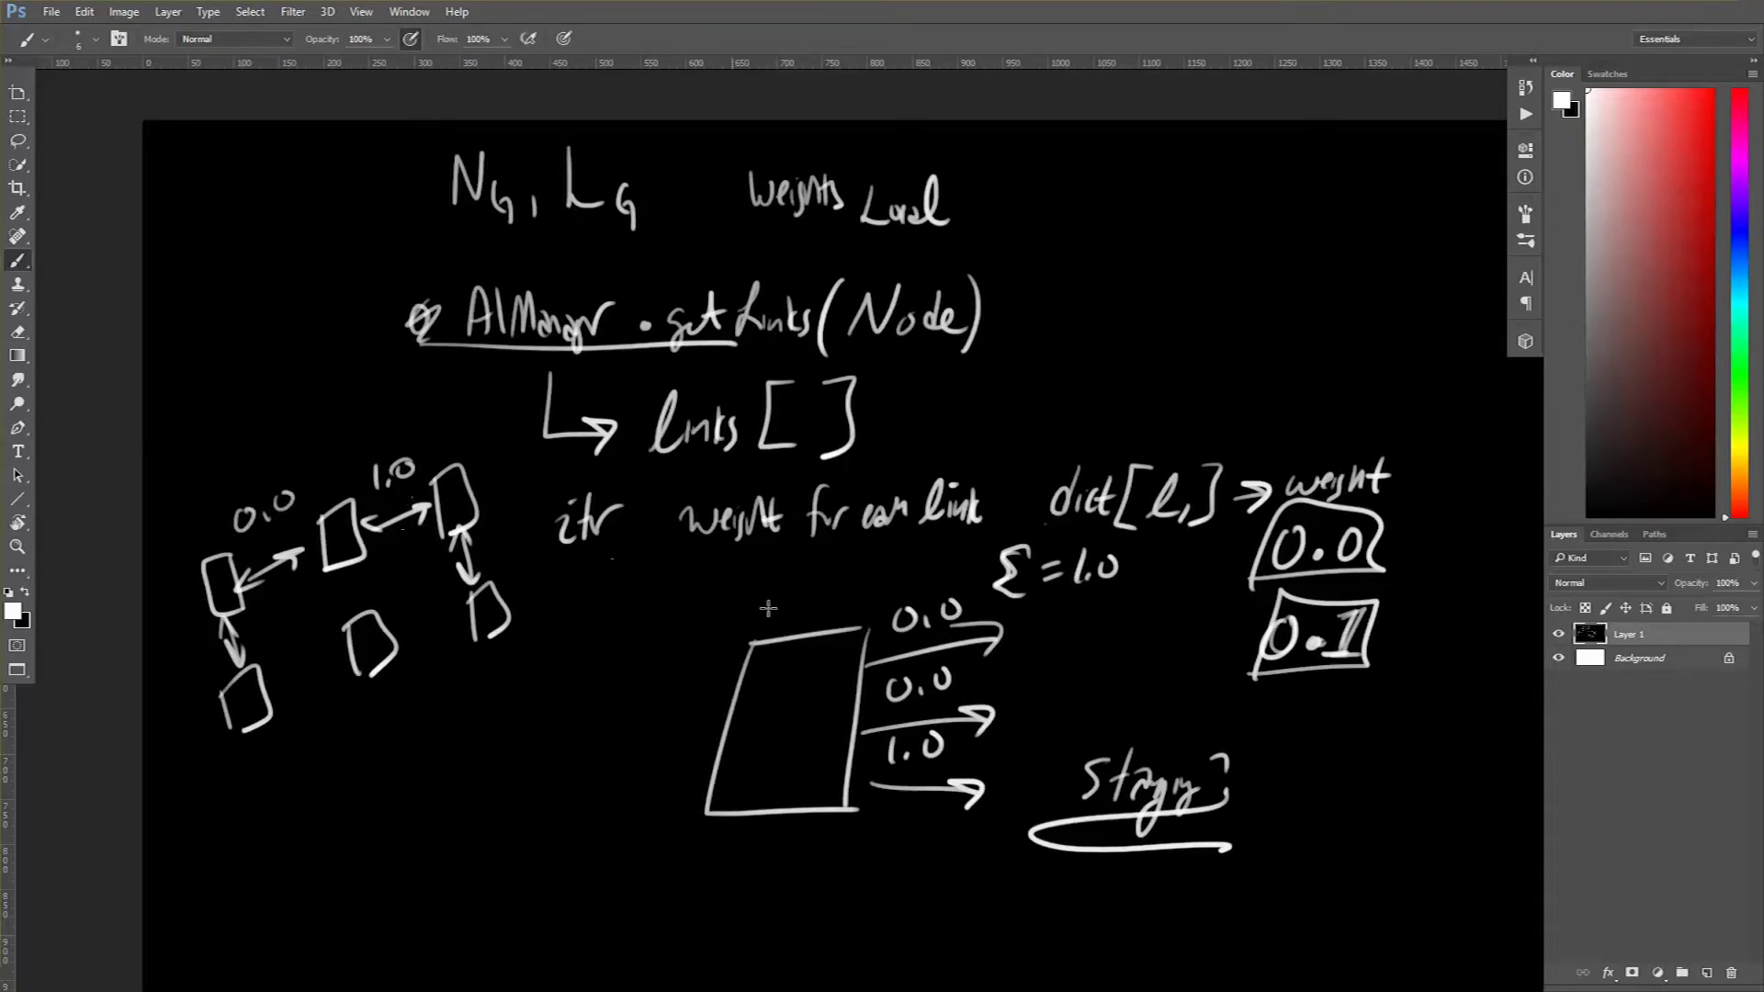
Draw a self-loop arrow weighted 0.5 on the large node box, rewrite its lowest outgoing weight as 0.5, and retrace the summation sign
mouse_move(821, 657)
left_mouse_down()
mouse_move(755, 595)
mouse_move(794, 633)
mouse_move(770, 625)
mouse_move(776, 669)
left_mouse_up()
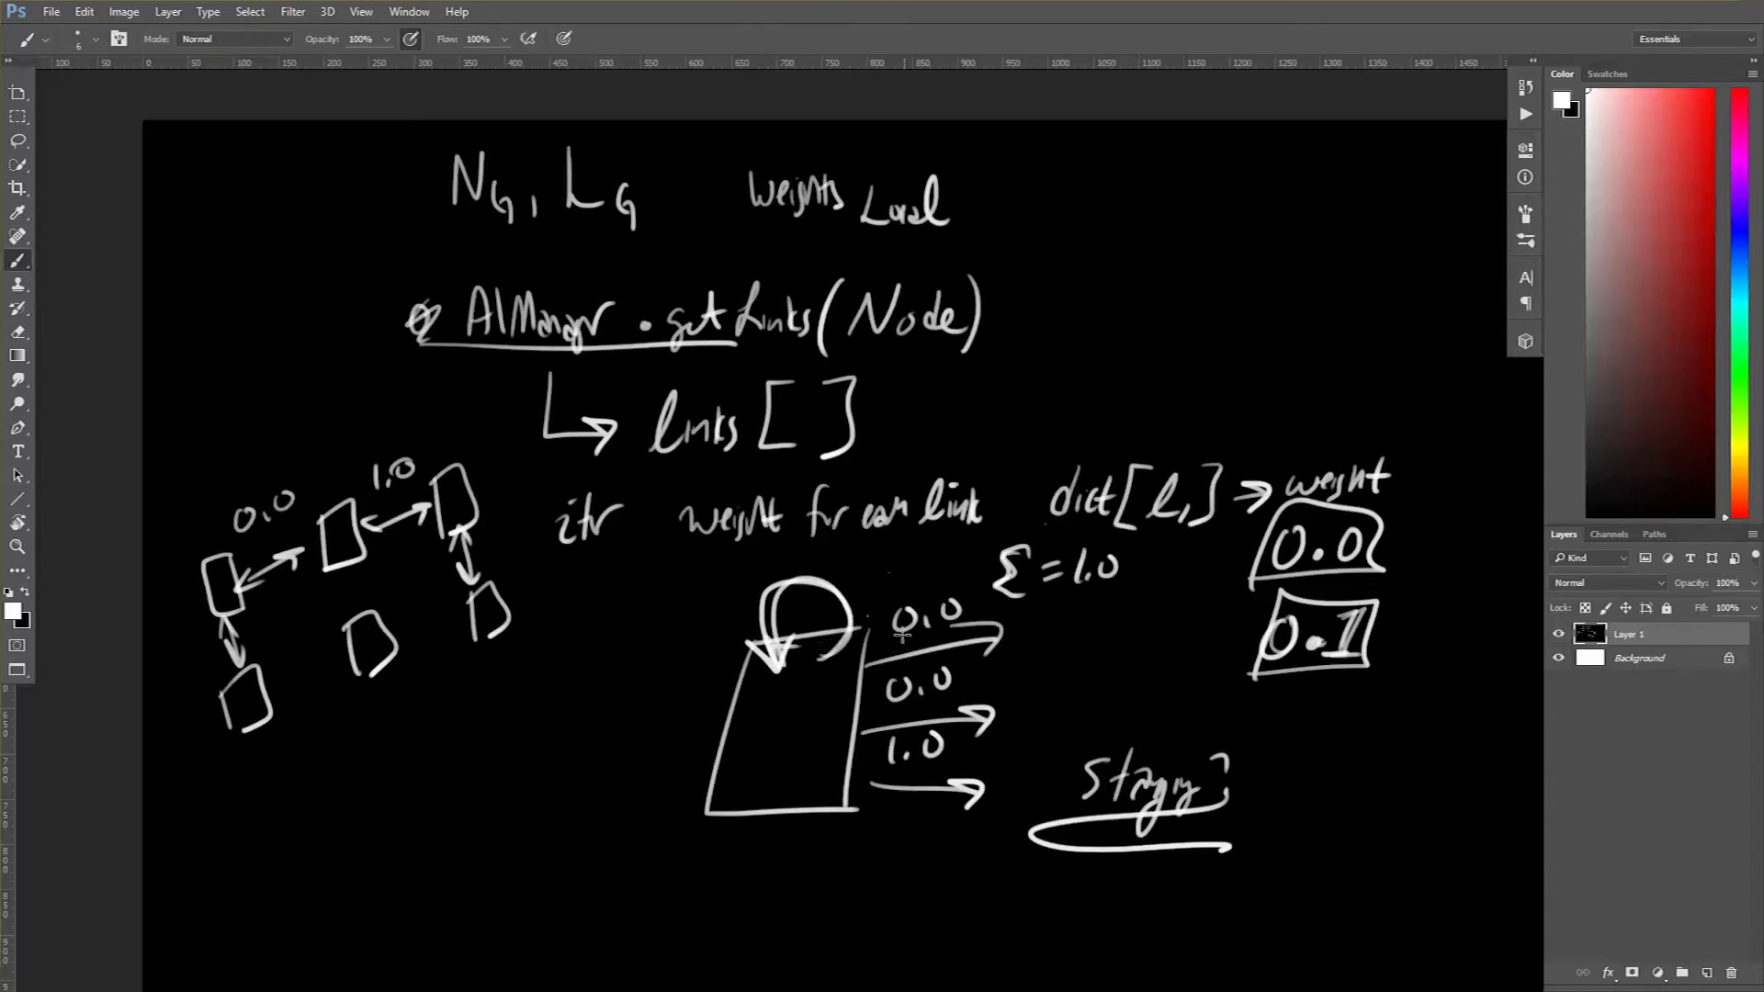
mouse_move(770, 689)
left_mouse_down()
mouse_move(791, 691)
mouse_move(790, 710)
left_mouse_up()
left_click(780, 708)
left_click_drag(893, 738, 914, 761)
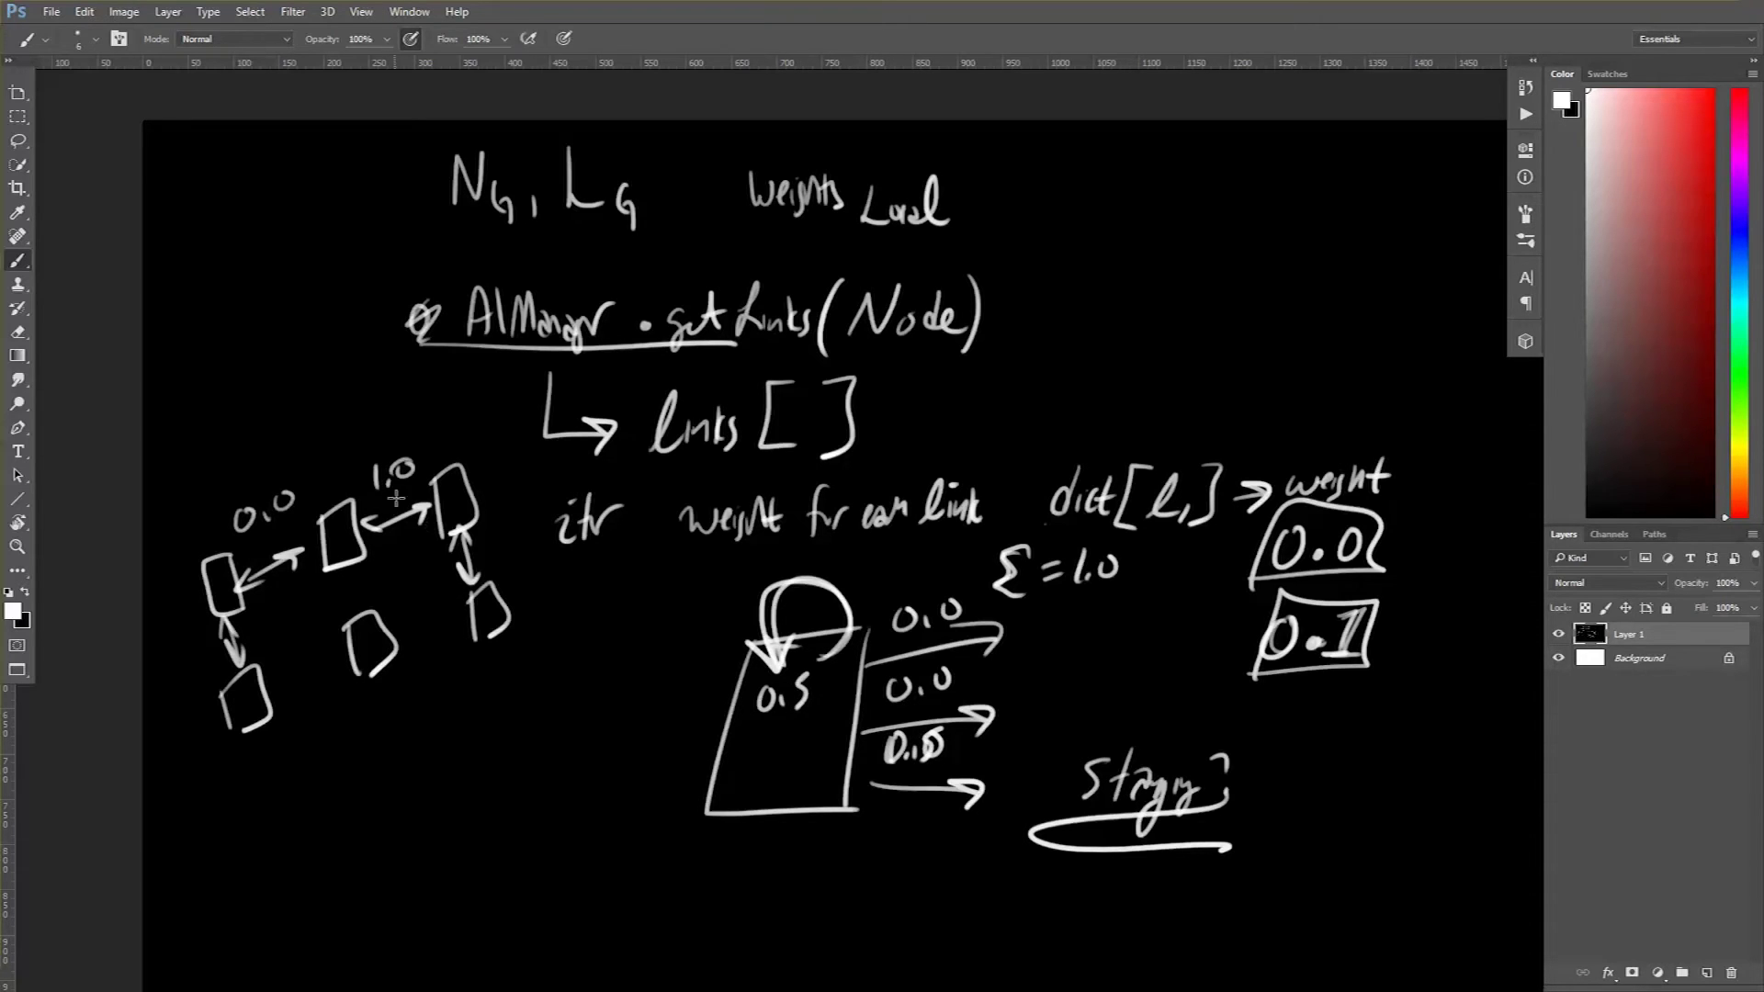
mouse_move(379, 514)
left_mouse_down()
mouse_move(380, 535)
mouse_move(425, 507)
left_mouse_up()
mouse_move(1039, 549)
left_mouse_down()
mouse_move(998, 552)
mouse_move(1027, 597)
left_mouse_up()
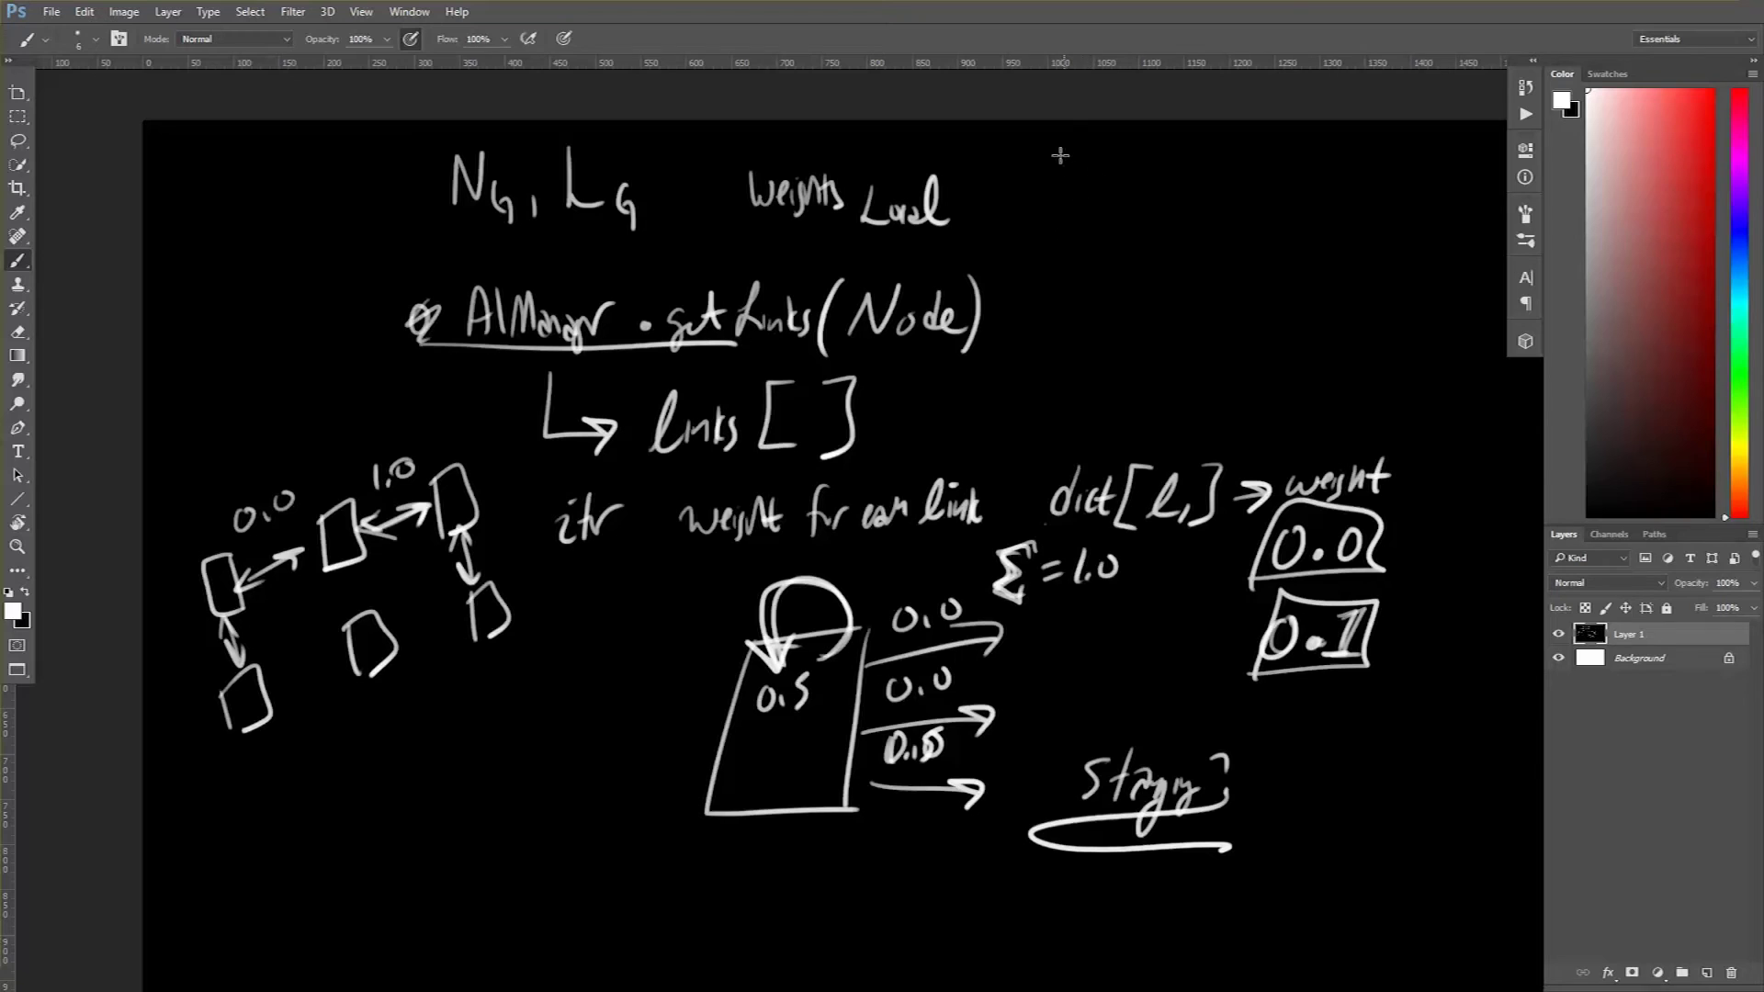
Write "Inspector select link" beside "Weights Local" and sketch below it a central node box linked by arrows to four surrounding boxes
mouse_move(1080, 168)
left_mouse_down()
mouse_move(1083, 200)
mouse_move(1194, 188)
mouse_move(1215, 163)
mouse_move(1249, 195)
mouse_move(1295, 156)
mouse_move(1323, 175)
mouse_move(1391, 165)
left_mouse_up()
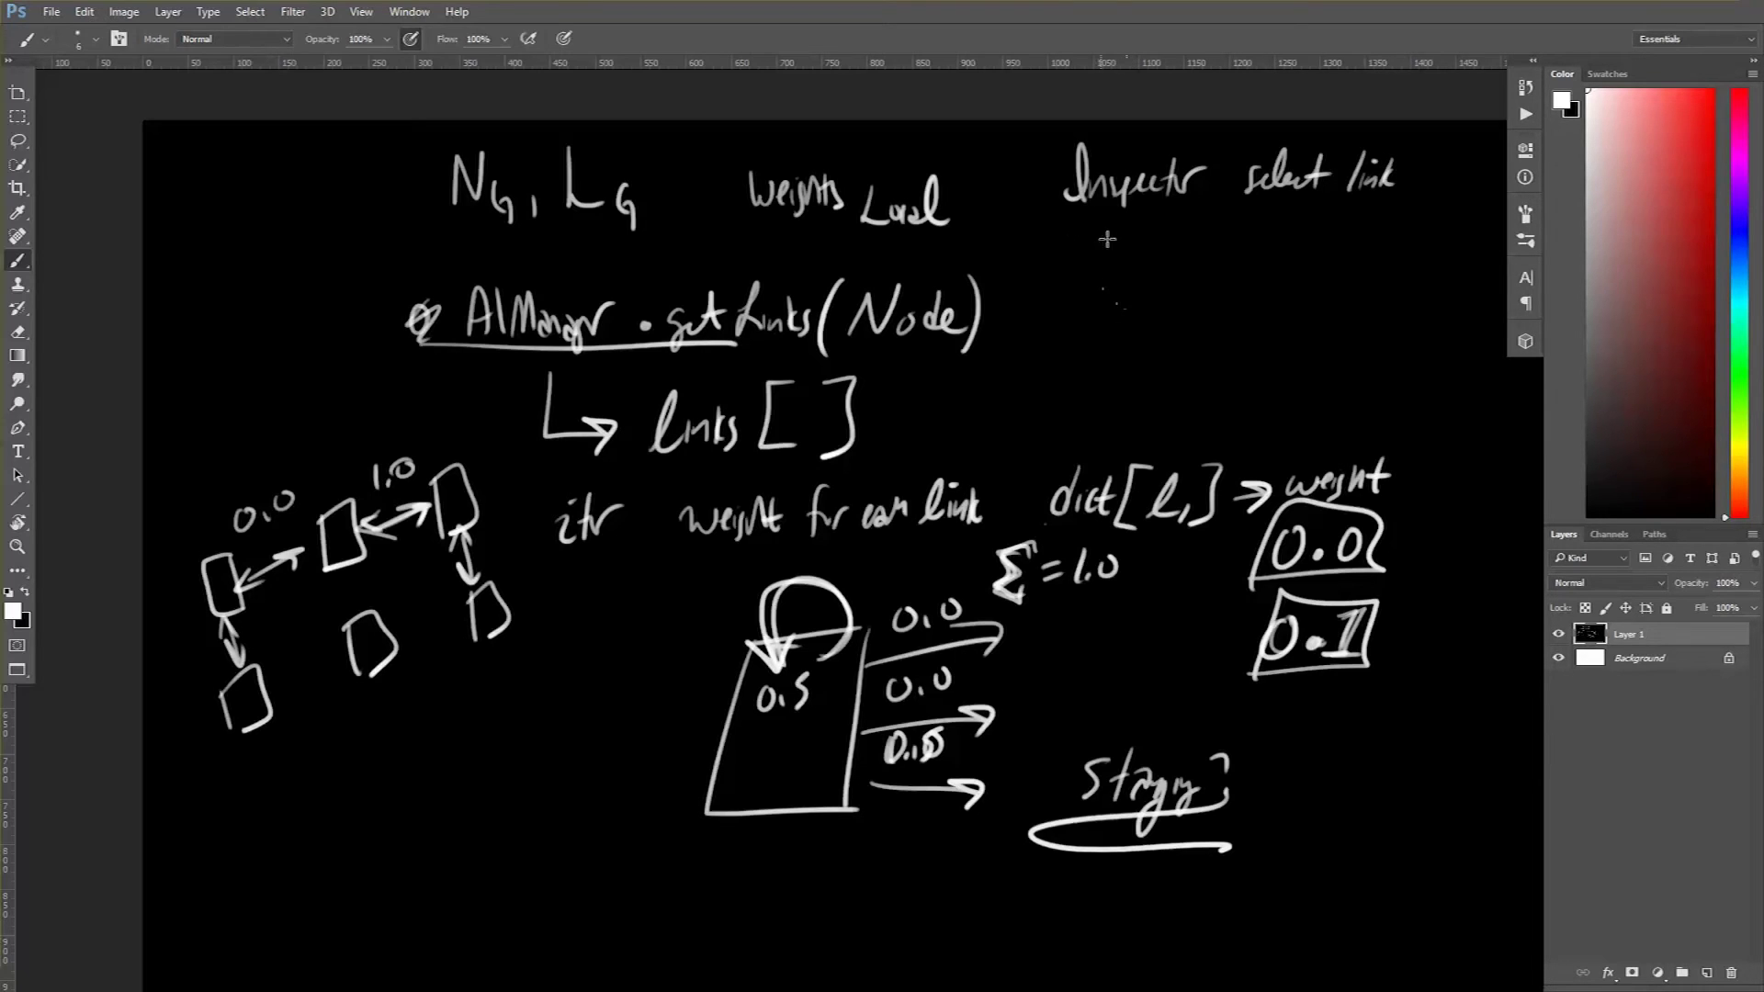
mouse_move(1159, 280)
left_mouse_down()
mouse_move(1155, 321)
mouse_move(1162, 294)
left_mouse_up()
left_click_drag(1054, 281, 1065, 335)
mouse_move(1268, 275)
left_mouse_down()
mouse_move(1272, 317)
mouse_move(1296, 294)
left_mouse_up()
mouse_move(1075, 308)
left_mouse_down()
mouse_move(1139, 308)
mouse_move(1109, 322)
left_mouse_up()
mouse_move(1207, 279)
left_mouse_down()
mouse_move(1193, 290)
mouse_move(1211, 300)
mouse_move(1252, 287)
left_mouse_up()
left_click_drag(1236, 277, 1238, 296)
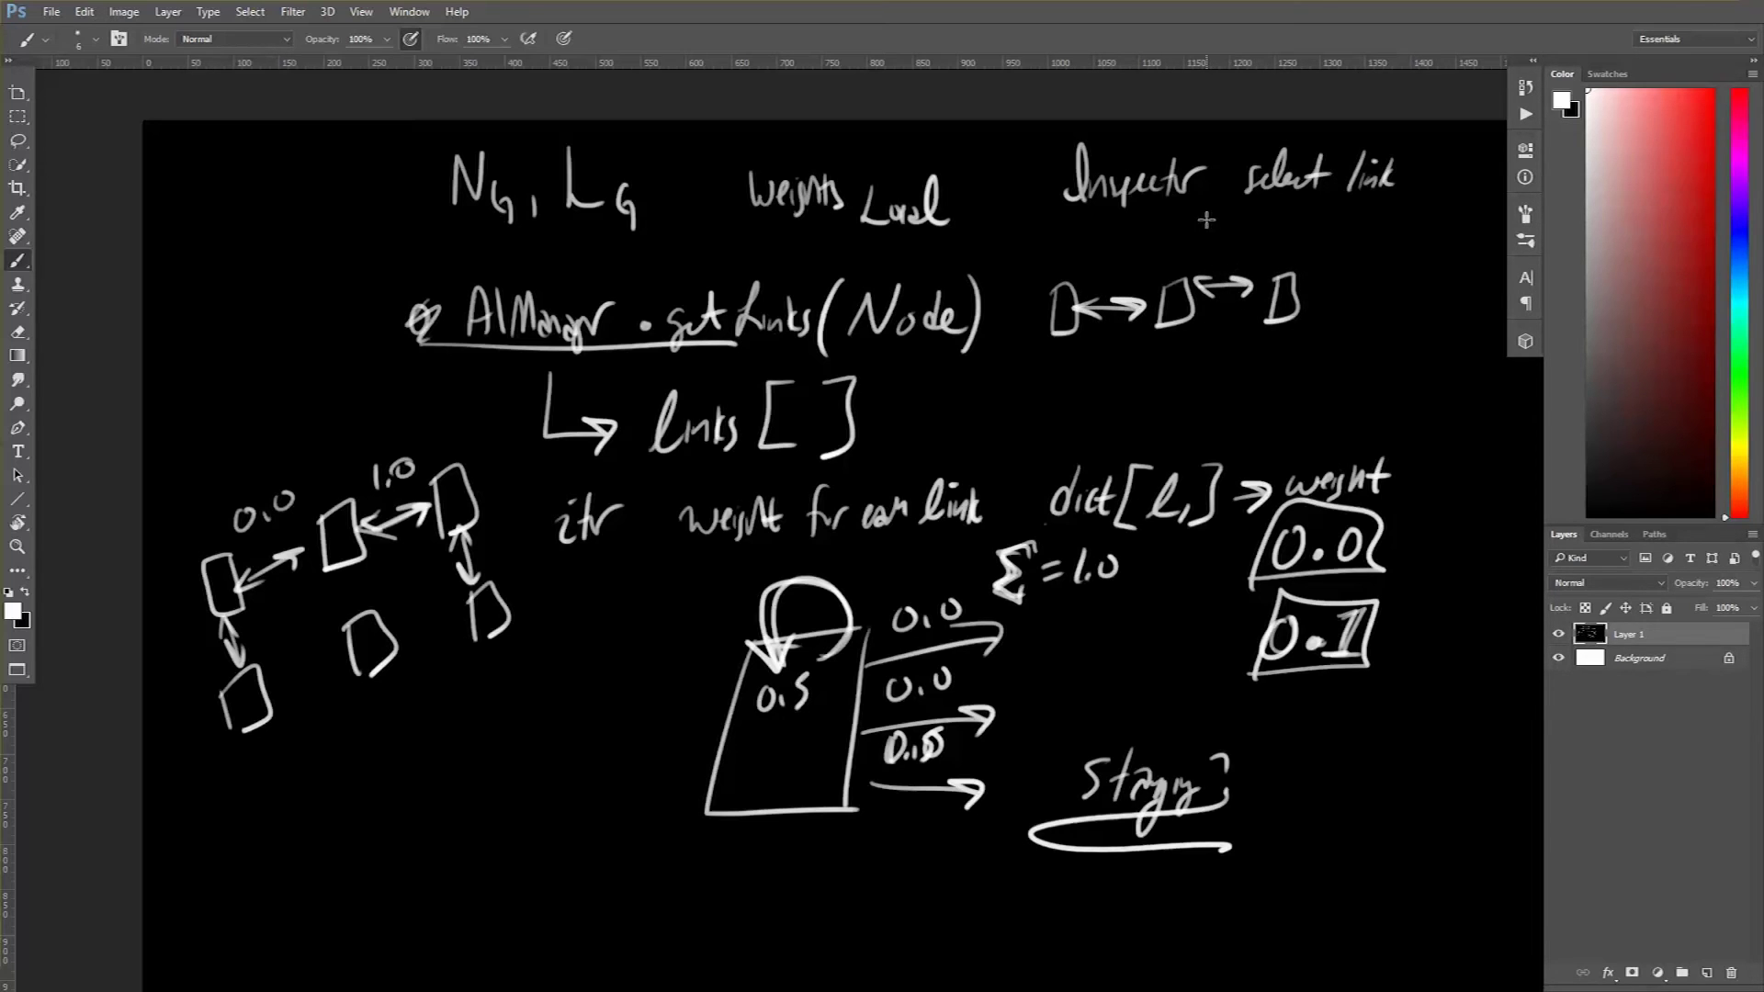
mouse_move(1203, 211)
left_mouse_down()
mouse_move(1214, 240)
mouse_move(1173, 275)
mouse_move(1199, 244)
left_mouse_up()
mouse_move(1205, 341)
left_mouse_down()
mouse_move(1222, 372)
mouse_move(1194, 349)
left_mouse_up()
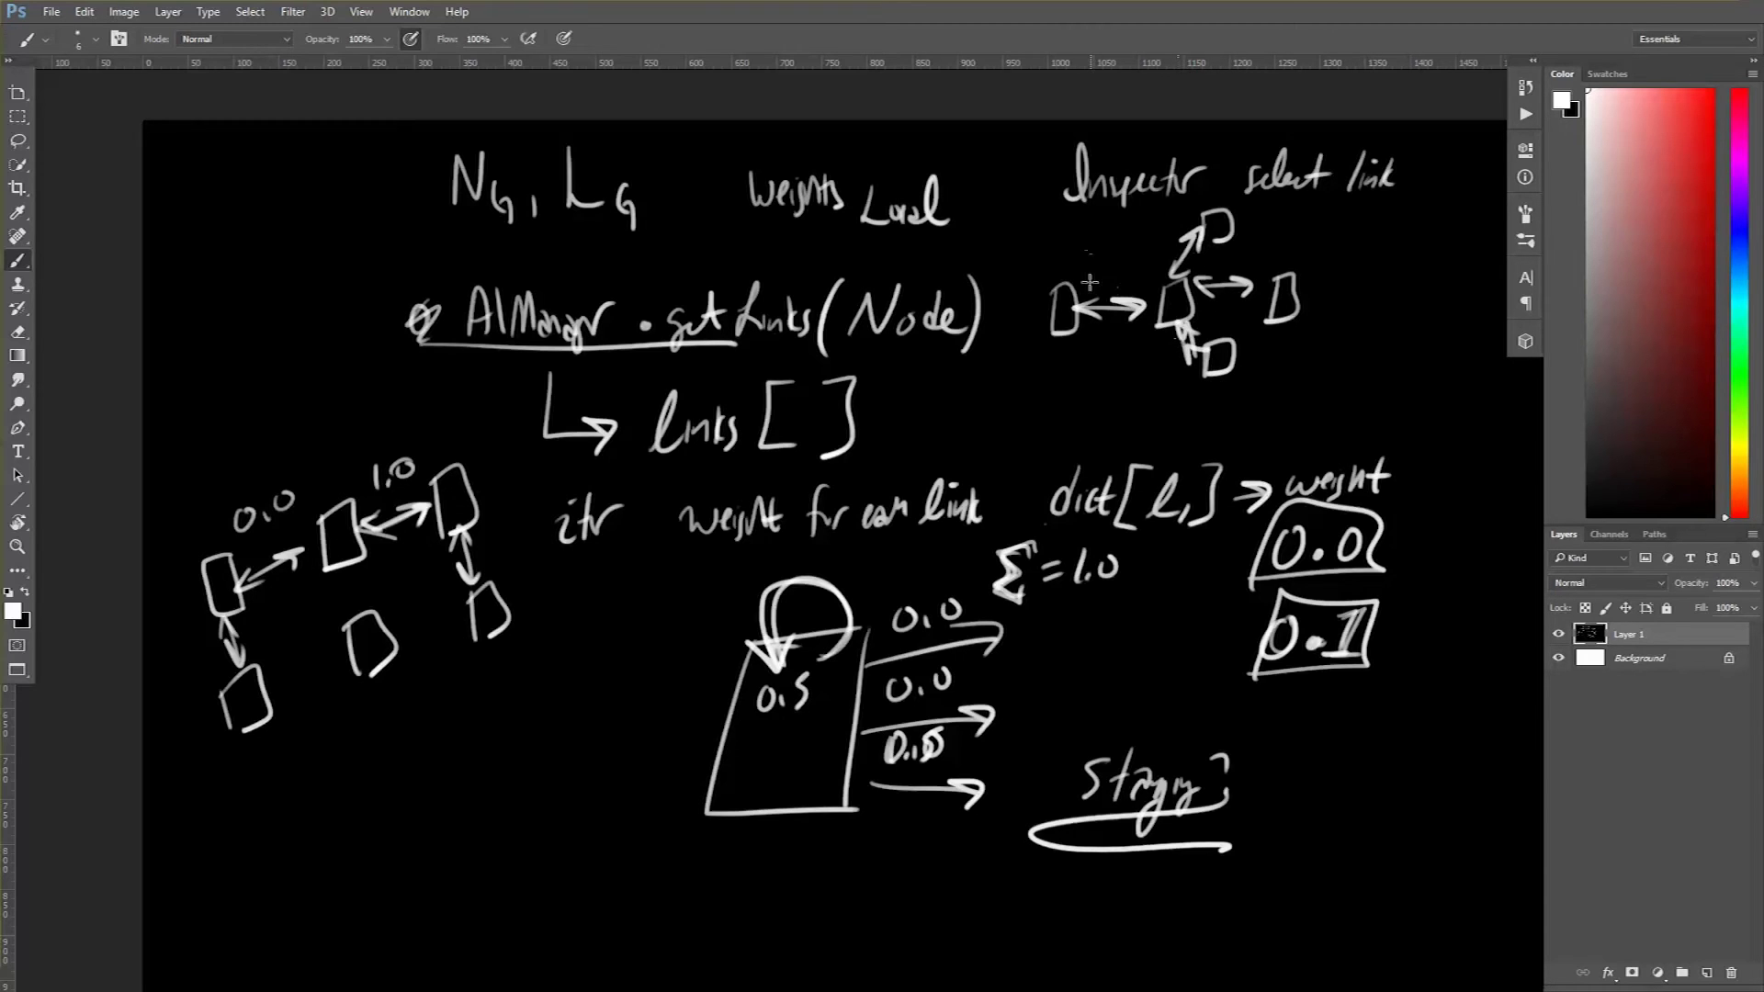
Add separate direction arrows along the central node's link to its left neighbour, labelled 100% toward the centre and 25% for the return
mouse_move(1064, 293)
left_mouse_down()
mouse_move(1109, 268)
mouse_move(1109, 288)
mouse_move(1080, 255)
left_mouse_up()
left_click_drag(1094, 237, 1108, 237)
left_click_drag(1137, 230, 1122, 250)
mouse_move(1162, 323)
left_mouse_down()
mouse_move(1128, 336)
mouse_move(1142, 356)
mouse_move(1164, 315)
mouse_move(1152, 364)
left_mouse_up()
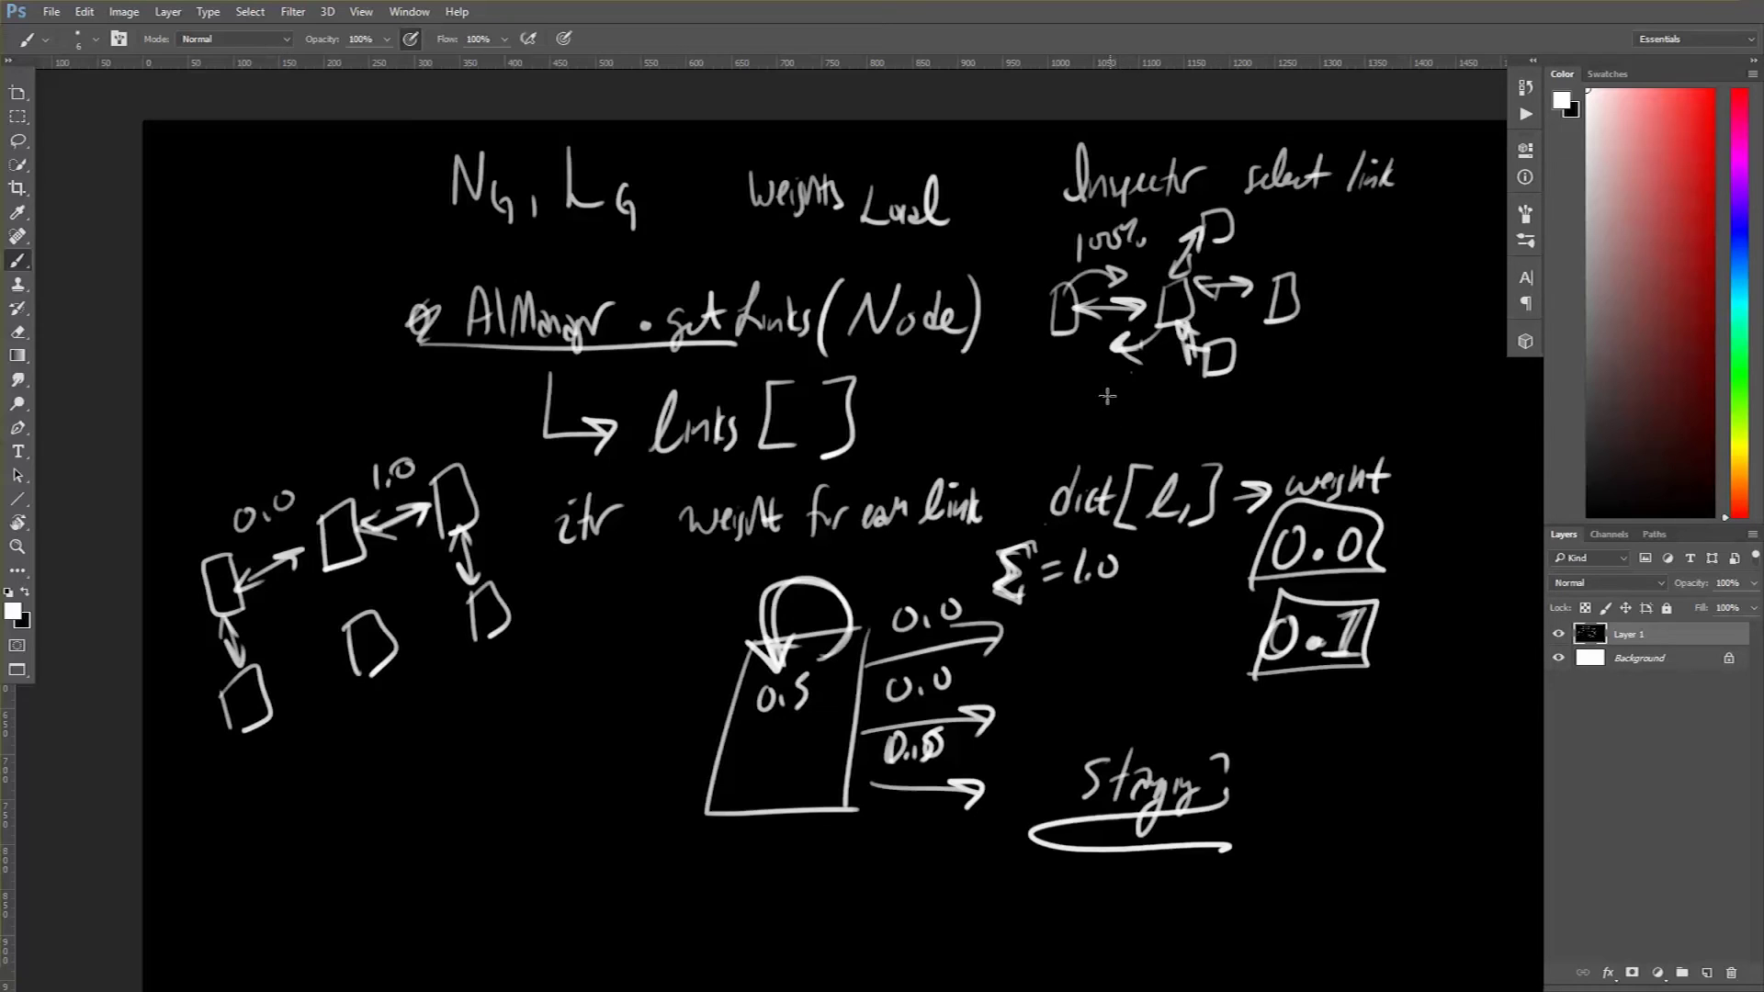
left_click_drag(1095, 393, 1117, 414)
left_click_drag(1145, 379, 1136, 411)
left_click_drag(1153, 396, 1163, 410)
Draw two node boxes joined by a pair of opposite one-way arrows, retrace them, and label the pair with an underlined "uni"
mouse_move(1337, 337)
left_mouse_down()
mouse_move(1421, 334)
mouse_move(1353, 370)
mouse_move(1383, 390)
left_mouse_up()
left_click_drag(1284, 336, 1286, 342)
mouse_move(1460, 328)
left_mouse_down()
mouse_move(1447, 372)
mouse_move(1481, 331)
left_mouse_up()
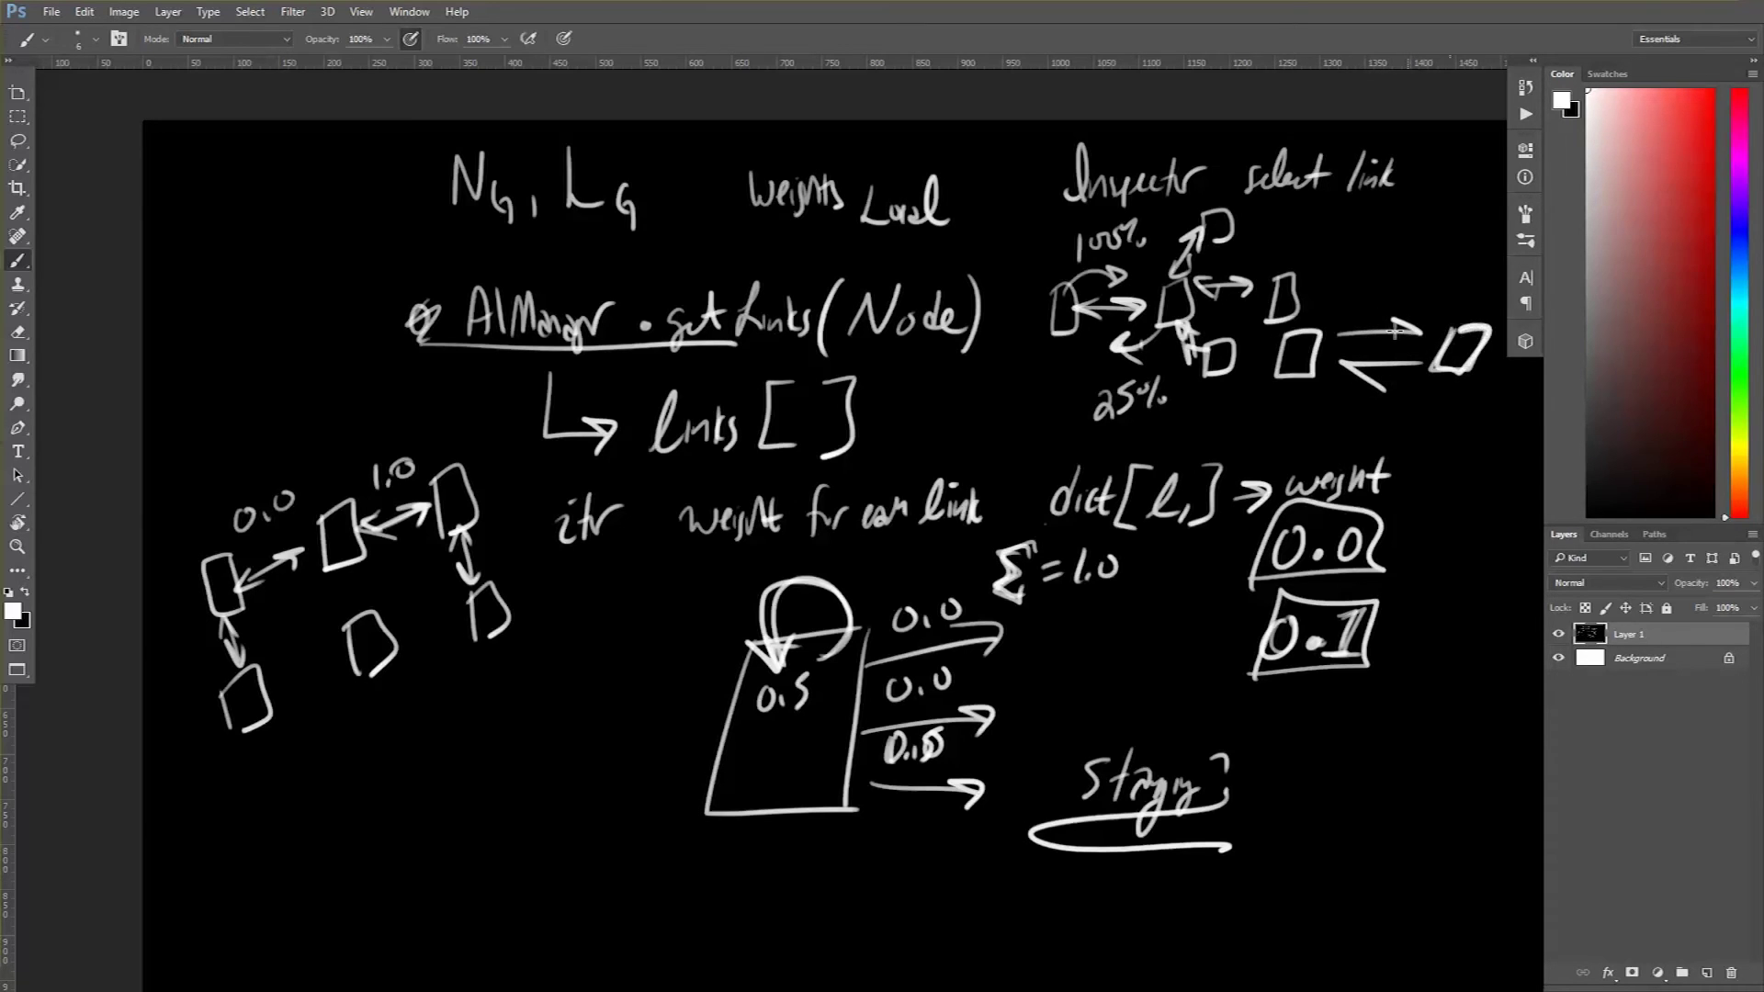
mouse_move(1351, 332)
left_mouse_down()
mouse_move(1413, 337)
mouse_move(1394, 310)
mouse_move(1405, 368)
mouse_move(1349, 357)
mouse_move(1418, 362)
mouse_move(1373, 382)
mouse_move(1360, 359)
mouse_move(1379, 346)
mouse_move(1437, 342)
left_mouse_up()
mouse_move(1323, 330)
left_mouse_down()
mouse_move(1311, 372)
mouse_move(1286, 340)
left_mouse_up()
left_click_drag(1330, 275, 1348, 292)
left_click_drag(1352, 292, 1408, 292)
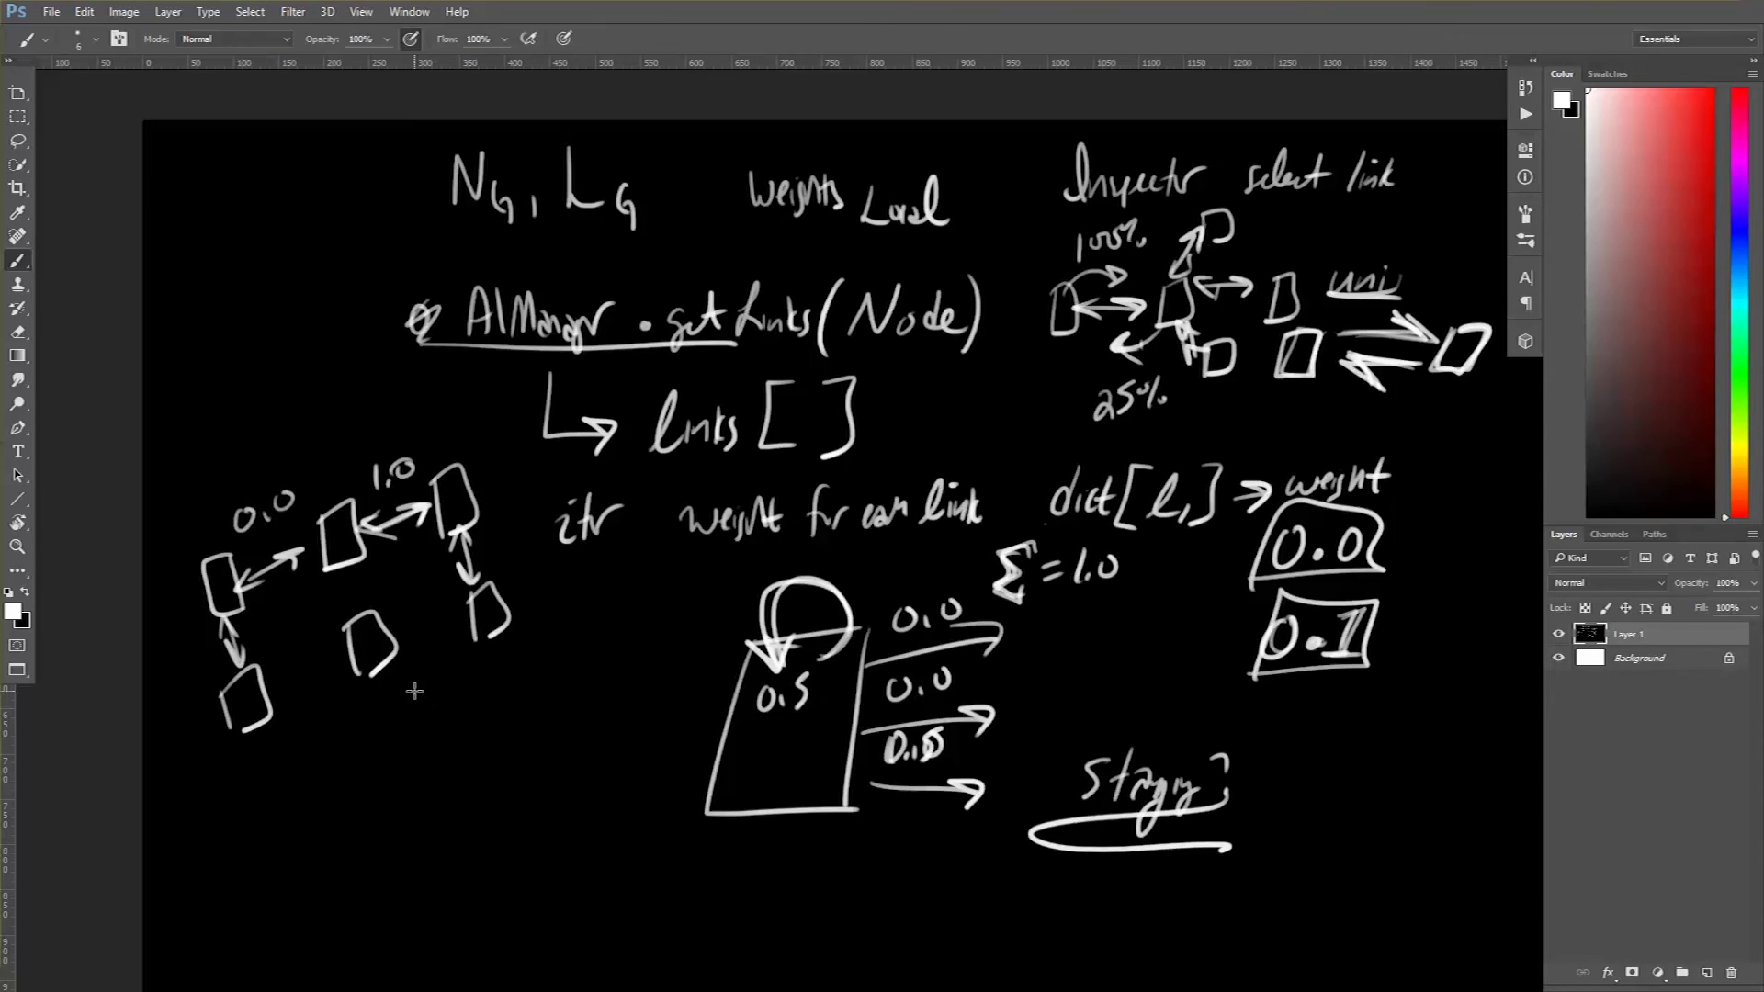
Write "w = Array" beside the lower node row with boxed cells 0 and 1, and thicken the "uni" pair's upper arrow
mouse_move(413, 706)
left_mouse_down()
mouse_move(439, 724)
mouse_move(456, 689)
mouse_move(493, 676)
mouse_move(498, 691)
mouse_move(529, 647)
mouse_move(523, 690)
mouse_move(554, 656)
mouse_move(596, 681)
mouse_move(526, 681)
left_mouse_up()
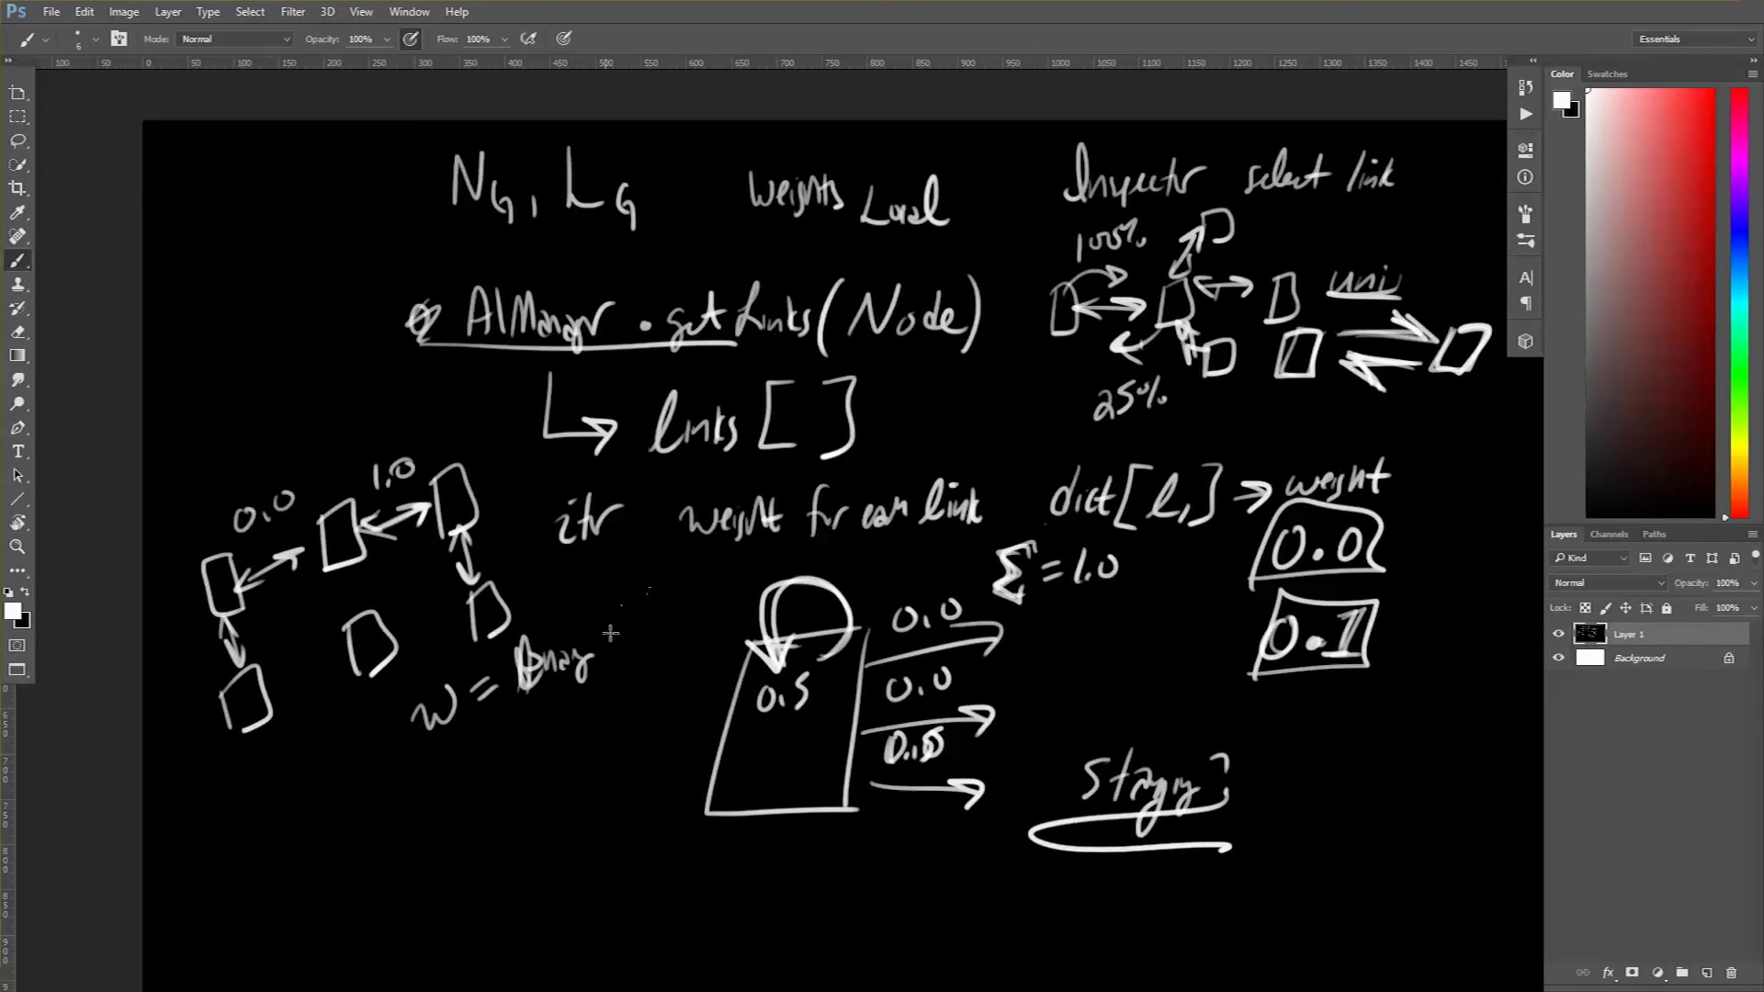
left_click_drag(617, 595, 614, 597)
mouse_move(649, 602)
left_mouse_down()
mouse_move(649, 617)
mouse_move(694, 598)
left_mouse_up()
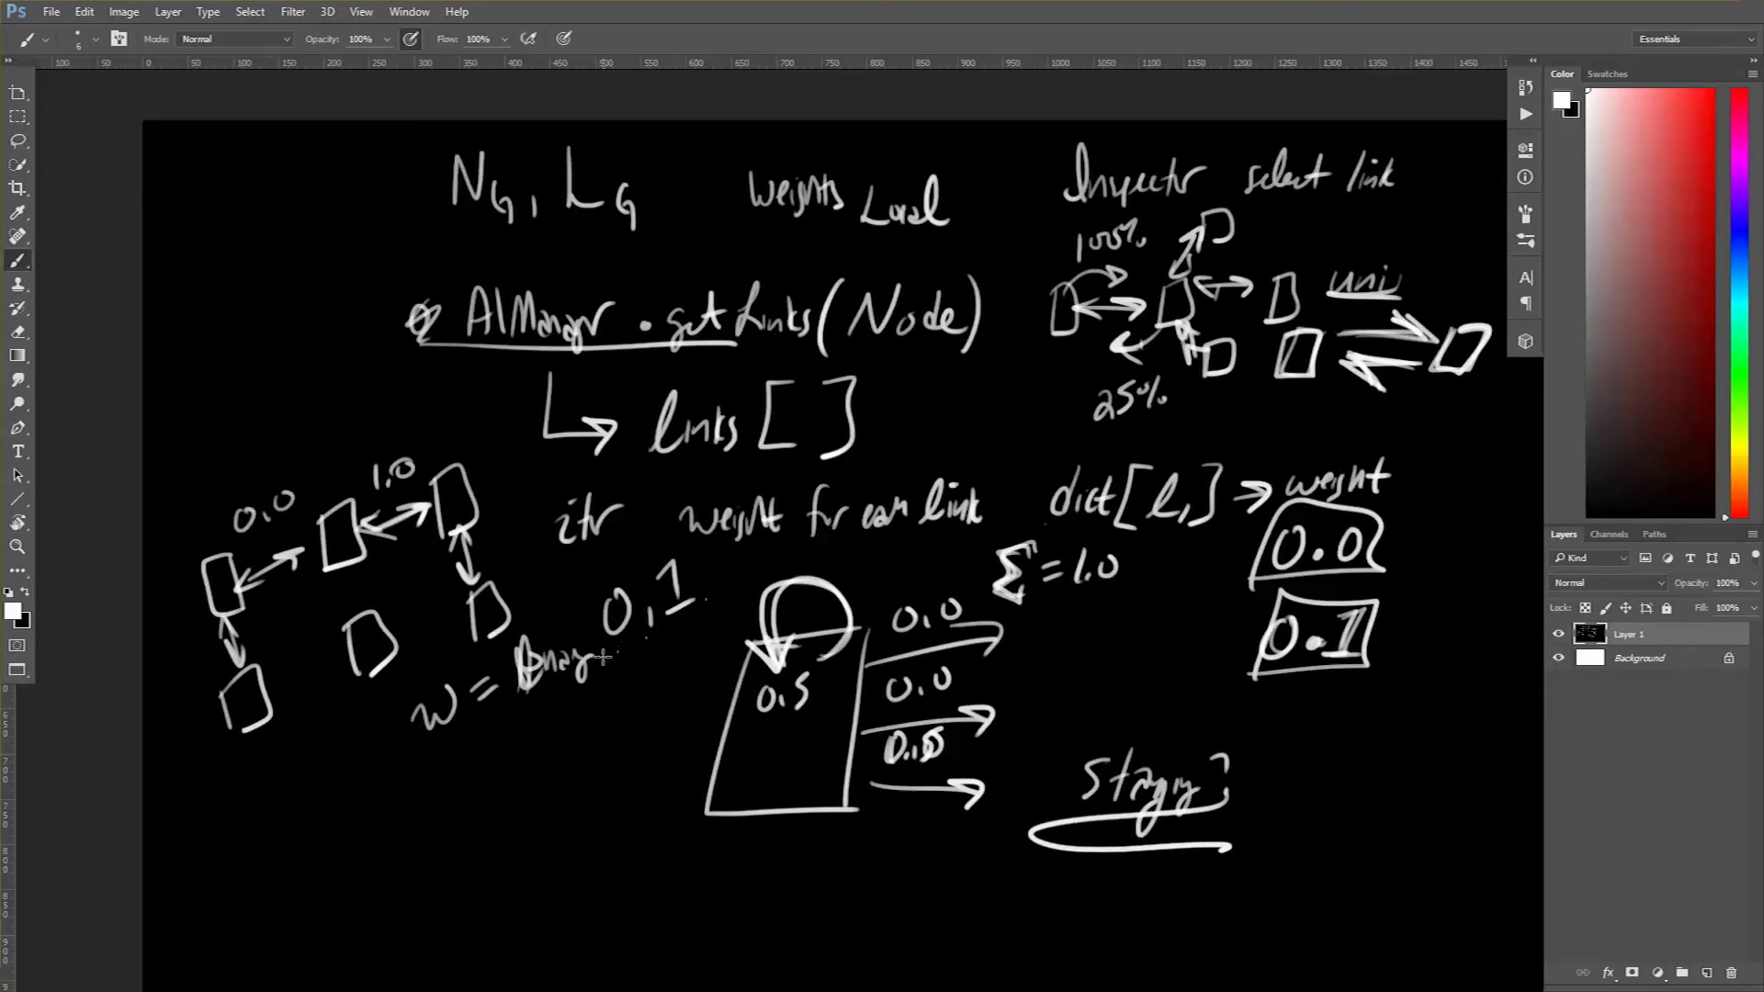
left_click_drag(605, 655, 604, 653)
mouse_move(645, 560)
left_mouse_down()
mouse_move(705, 535)
mouse_move(649, 550)
left_mouse_up()
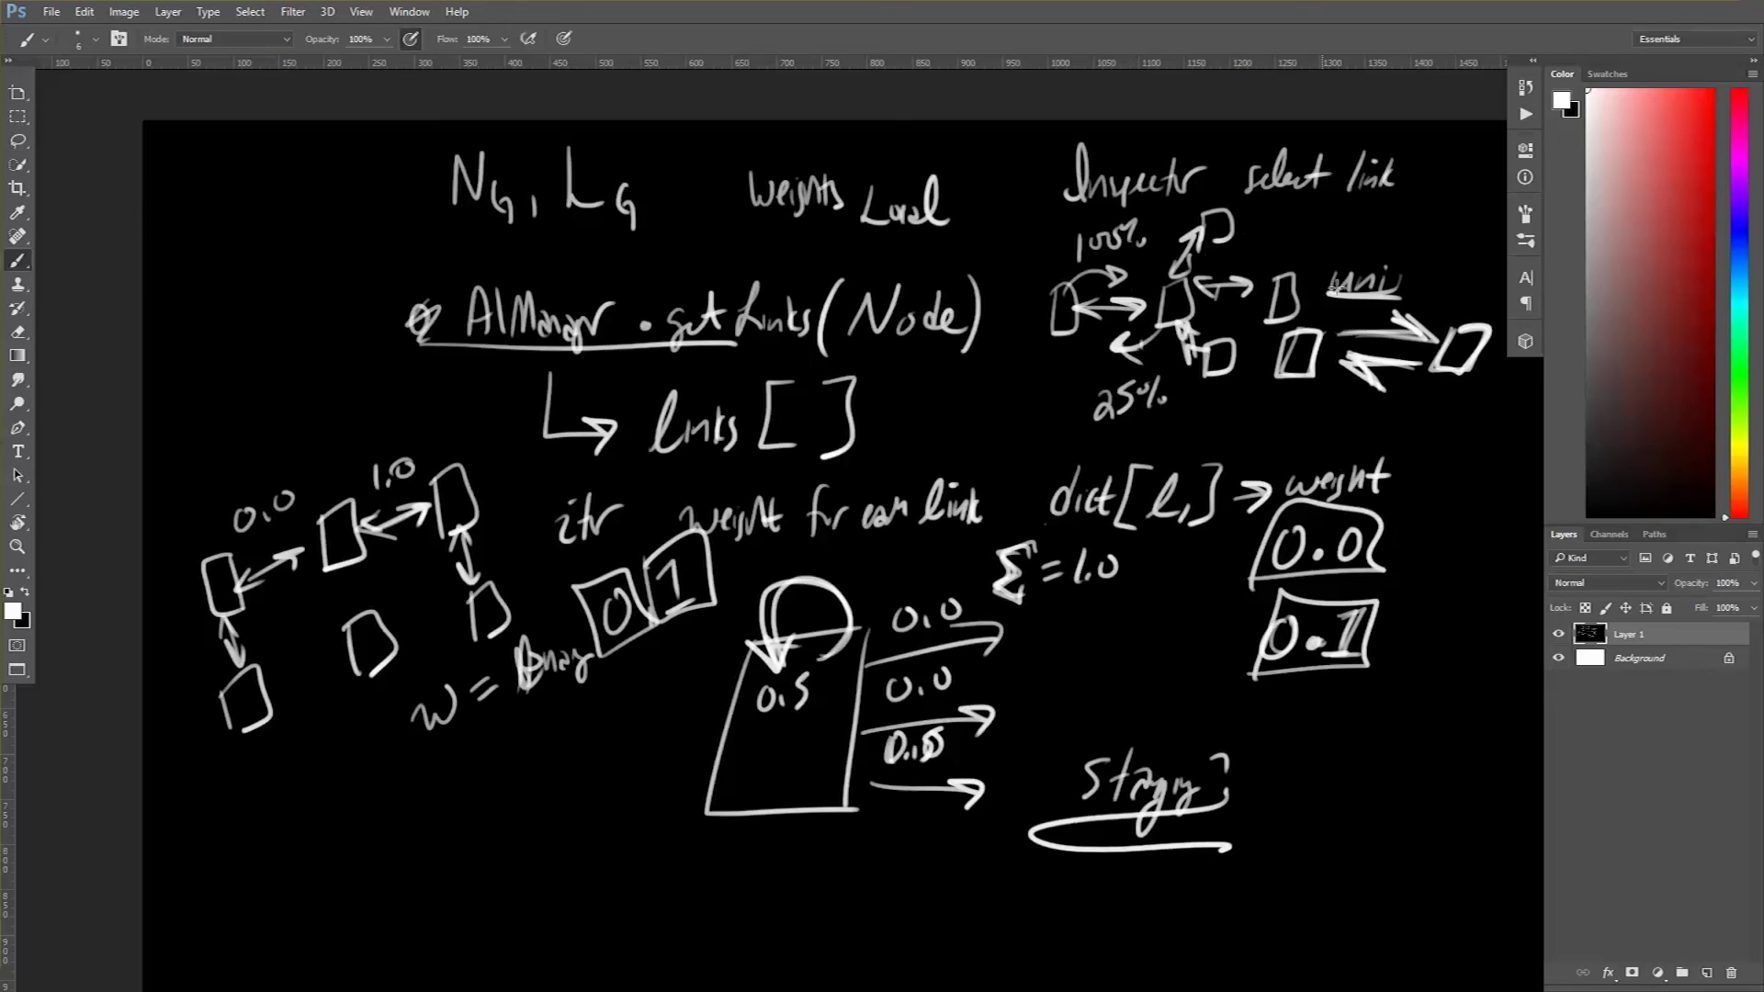
mouse_move(1342, 331)
left_mouse_down()
mouse_move(1436, 336)
mouse_move(1412, 369)
mouse_move(1347, 332)
mouse_move(1398, 313)
mouse_move(1402, 363)
left_mouse_up()
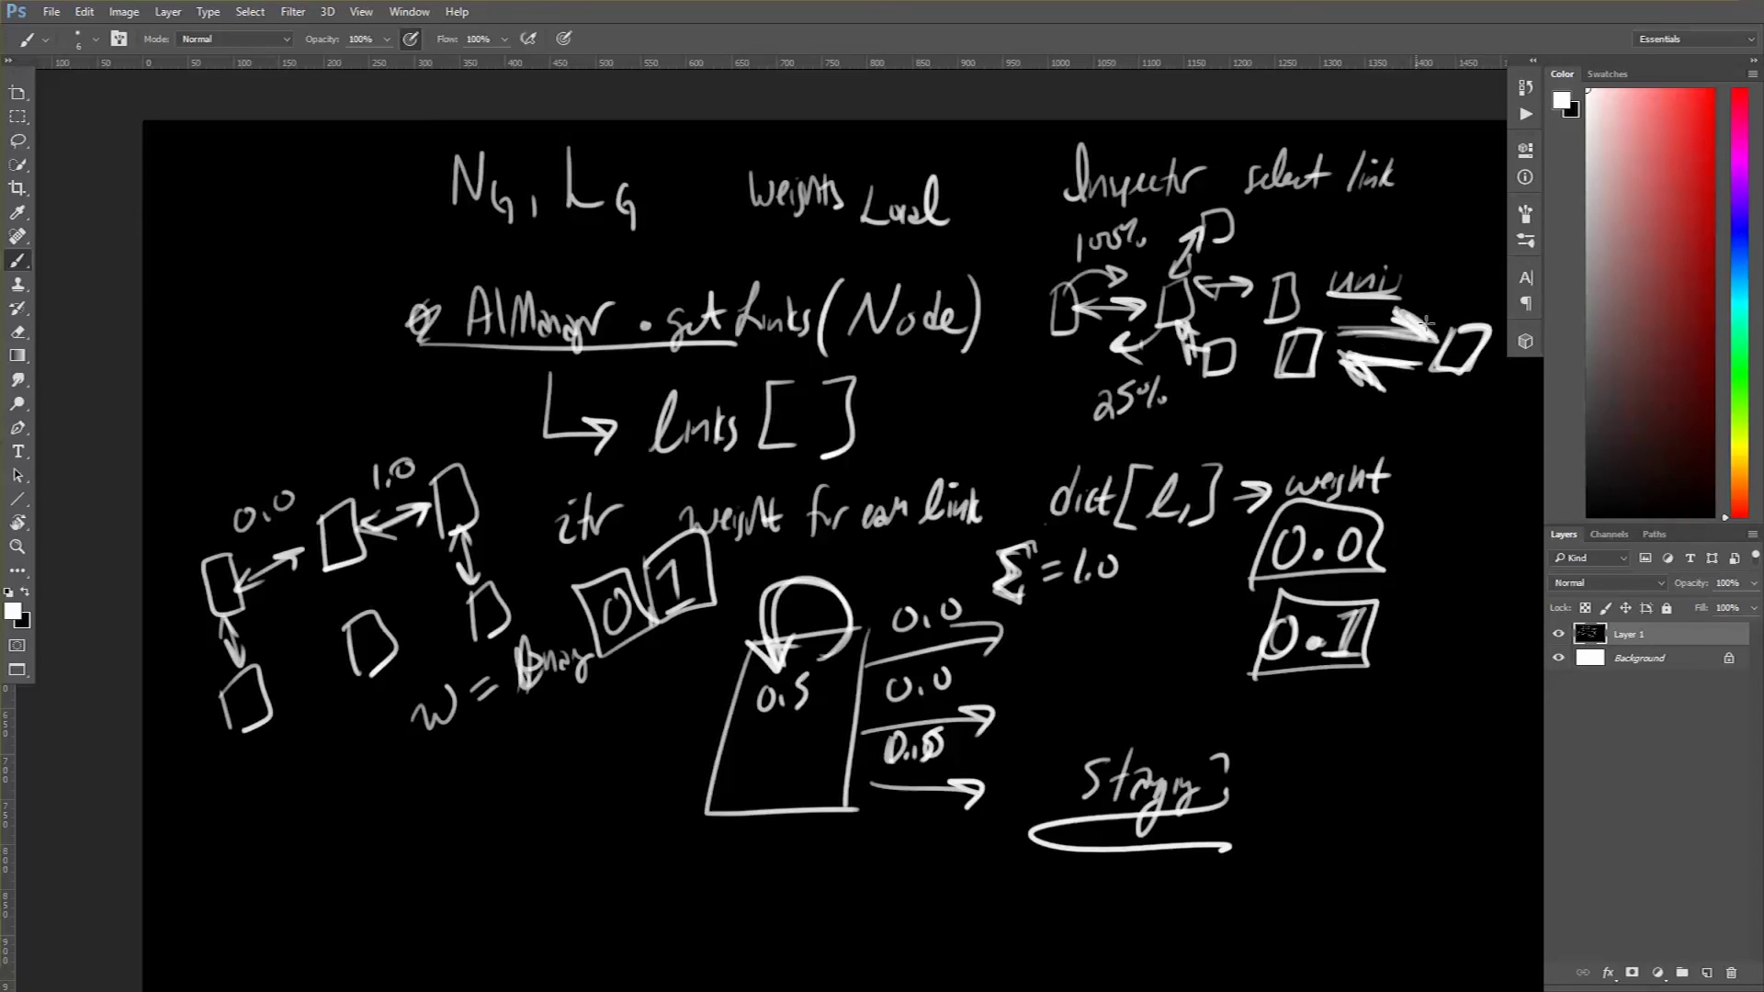